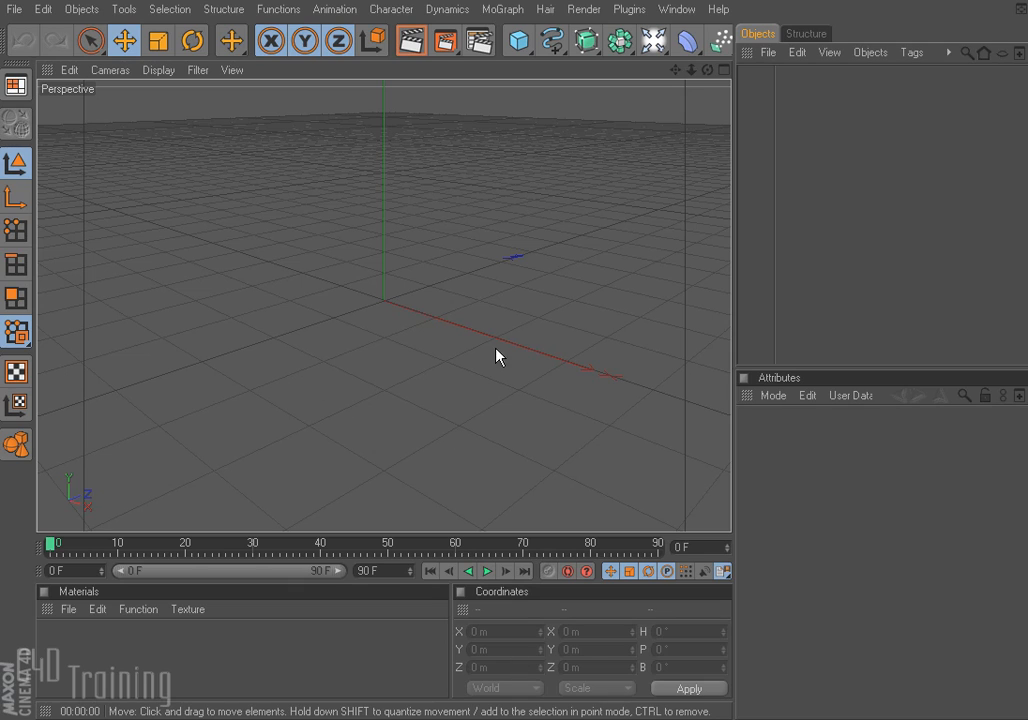
- Add a cube primitive and set its X, Y and Z segments to 10
left_click(519, 44)
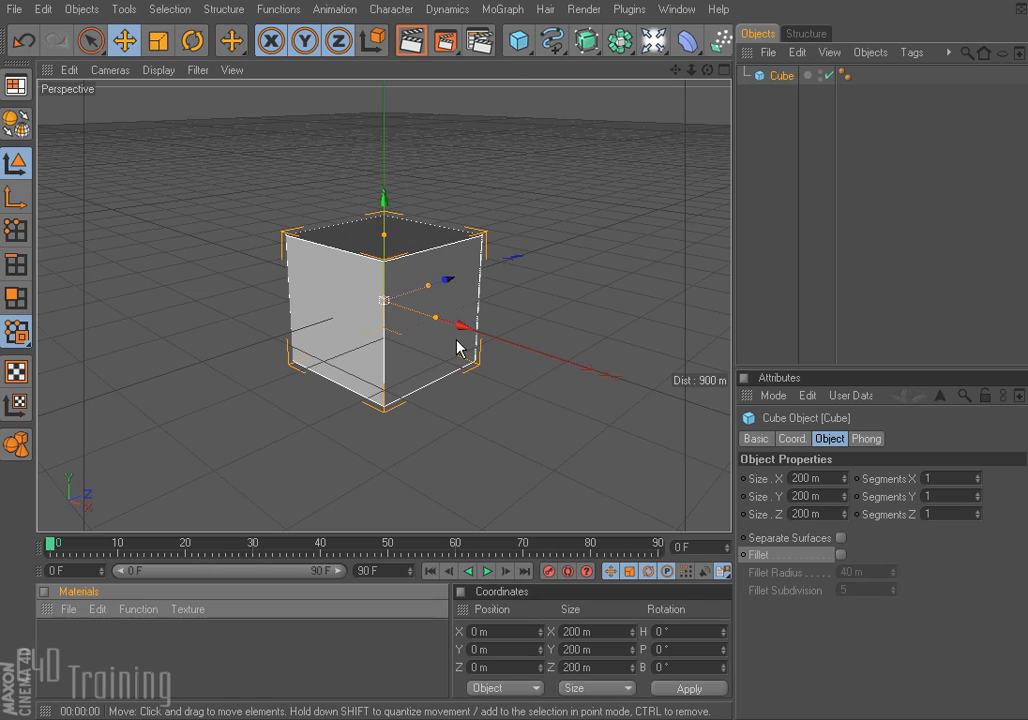
double_click(936, 473)
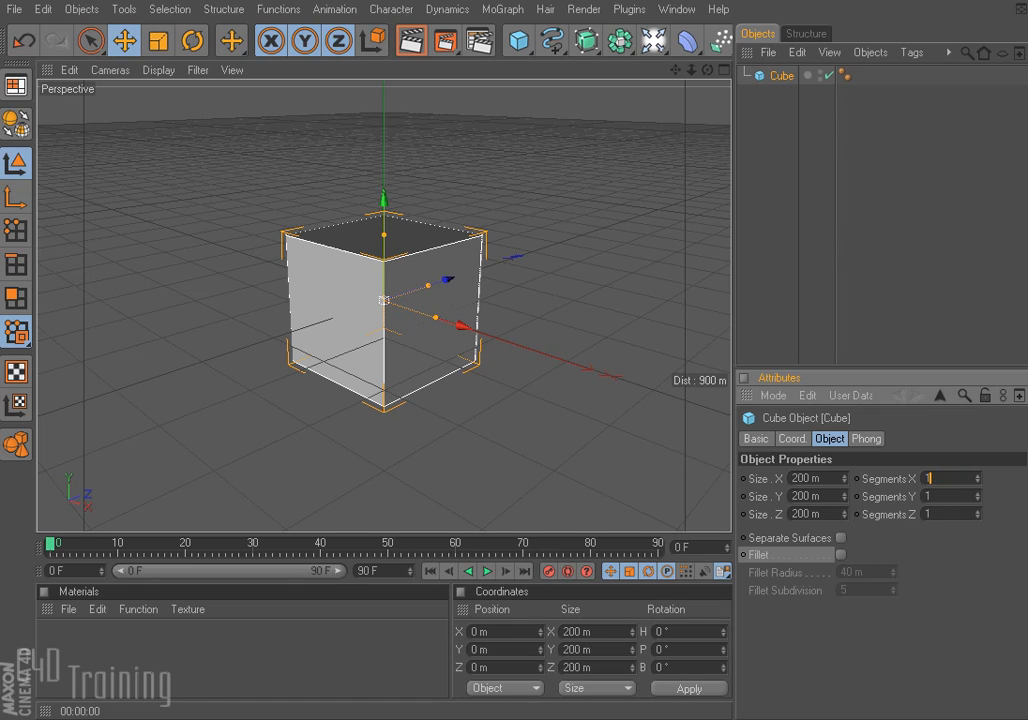
type("10")
key("Tab")
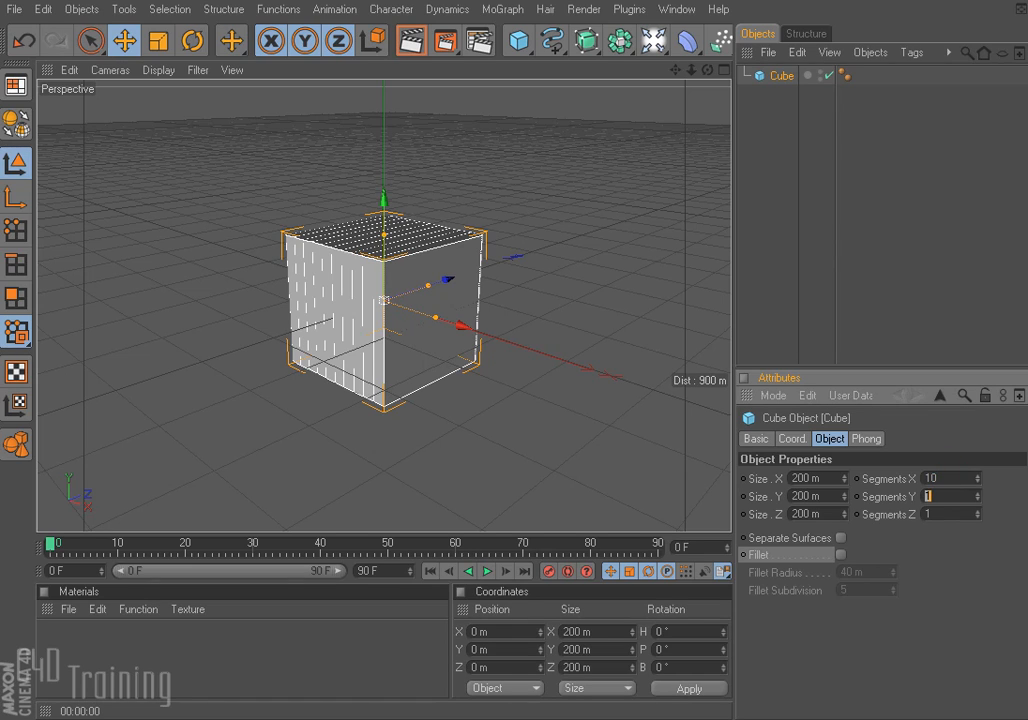
key("Tab")
type("10")
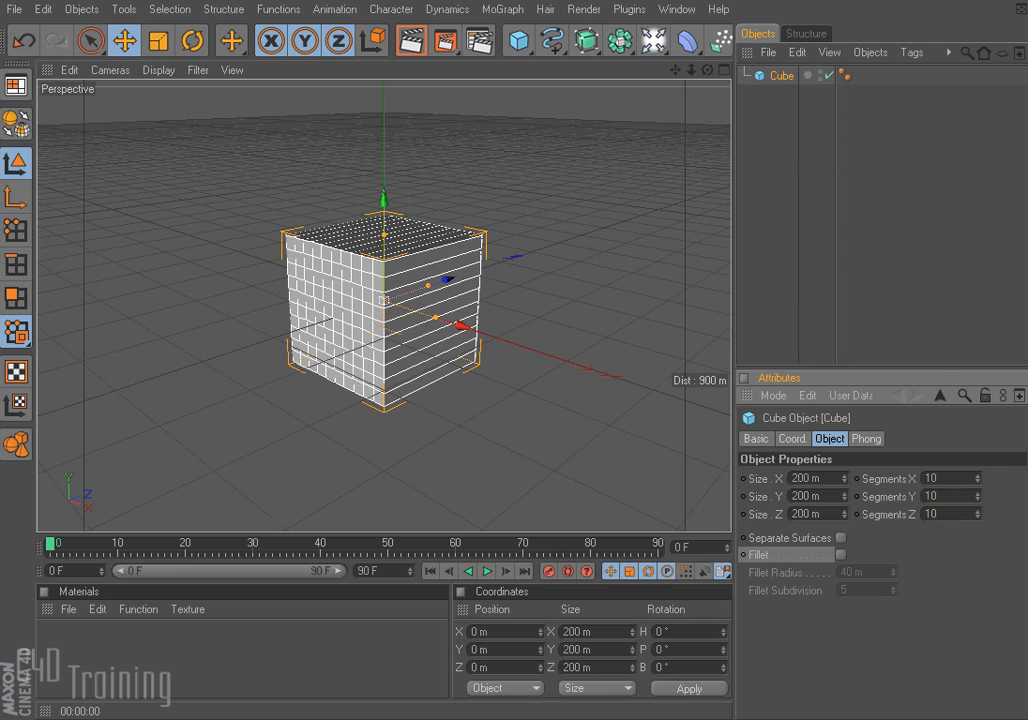
key("Return")
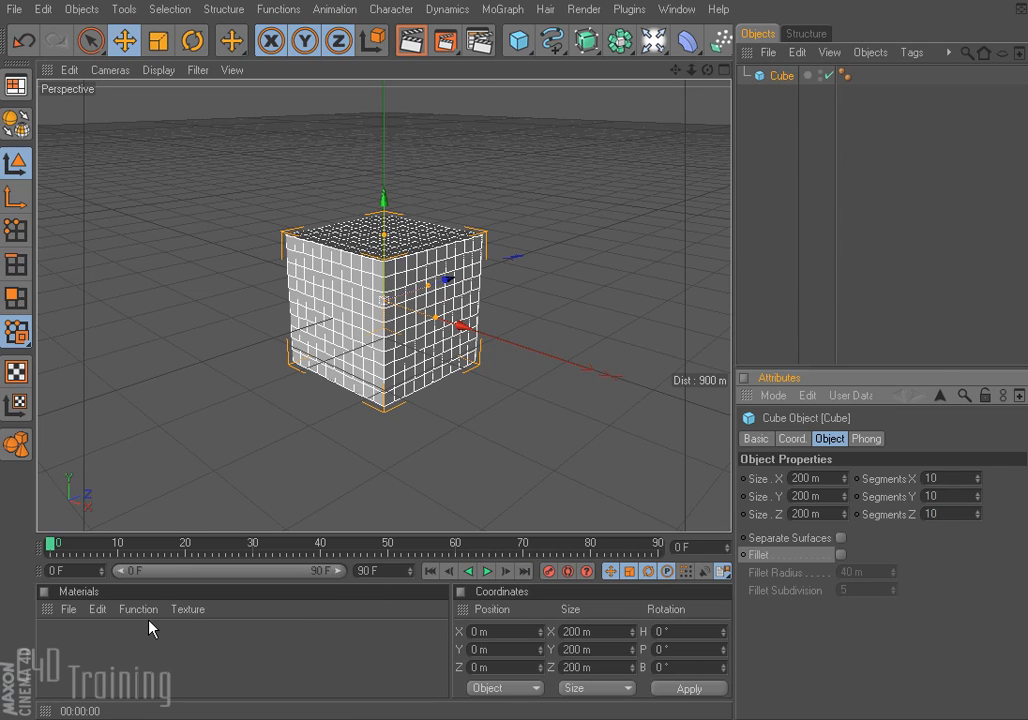
- Create a new material, enable its Displacement channel and load Noise as the displacement texture
double_click(57, 640)
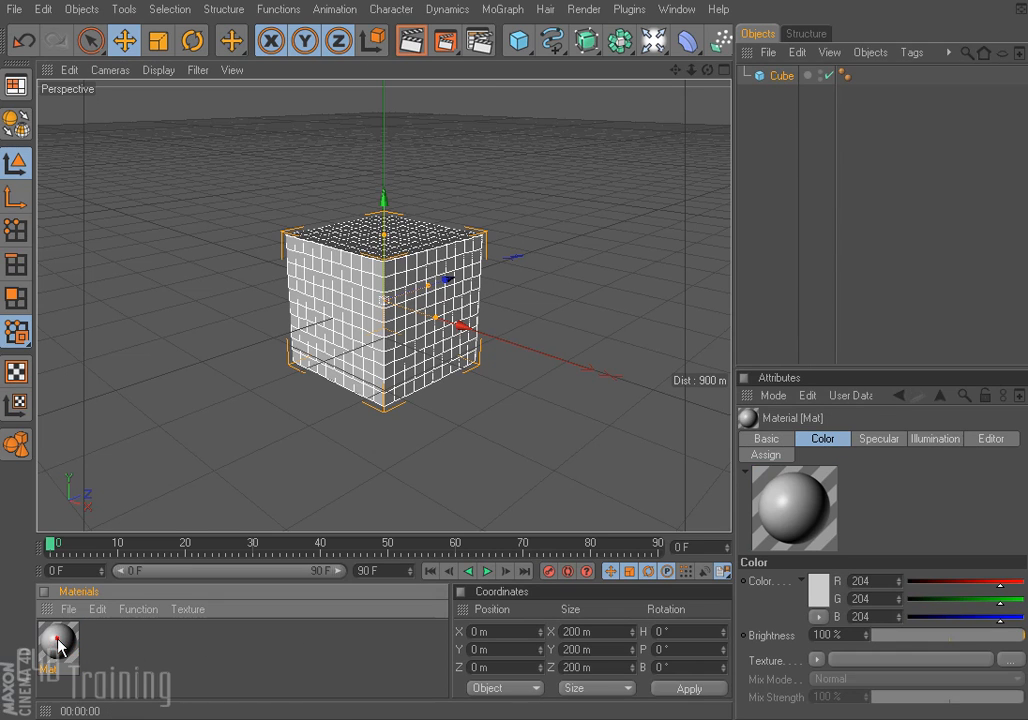
double_click(57, 640)
left_click_drag(132, 106, 350, 106)
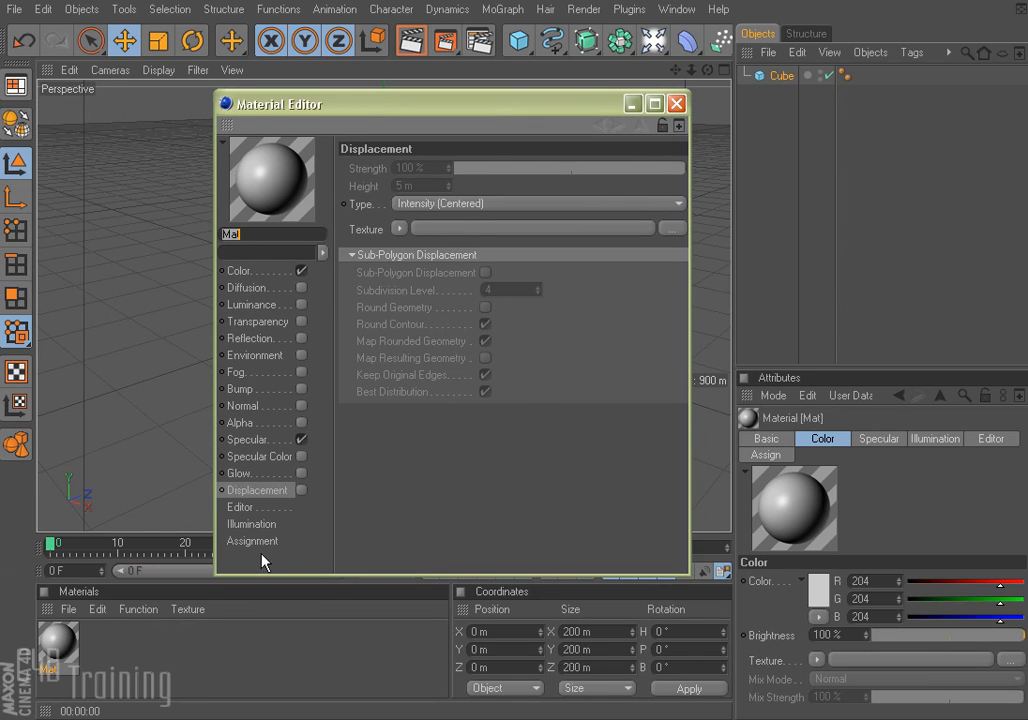
left_click(300, 490)
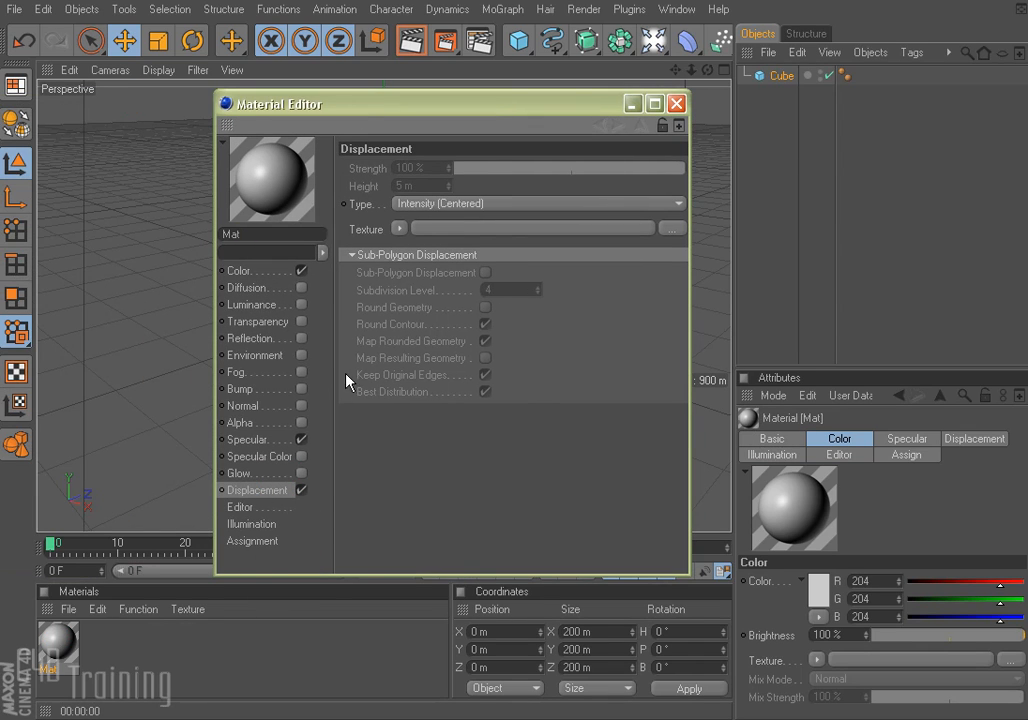
left_click(400, 230)
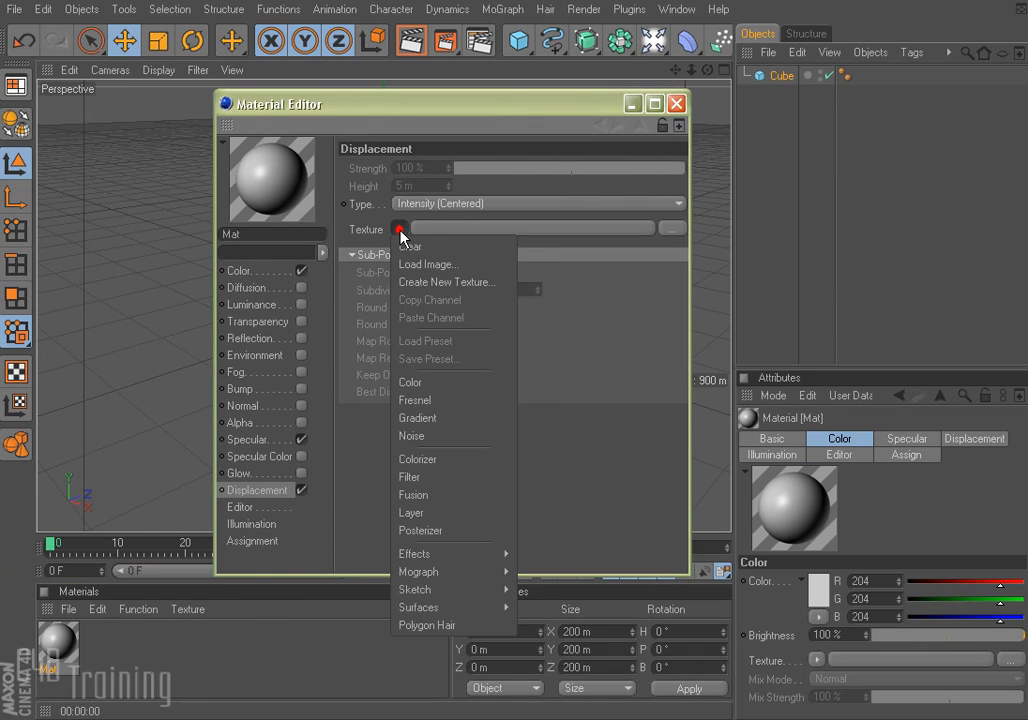
left_click(463, 437)
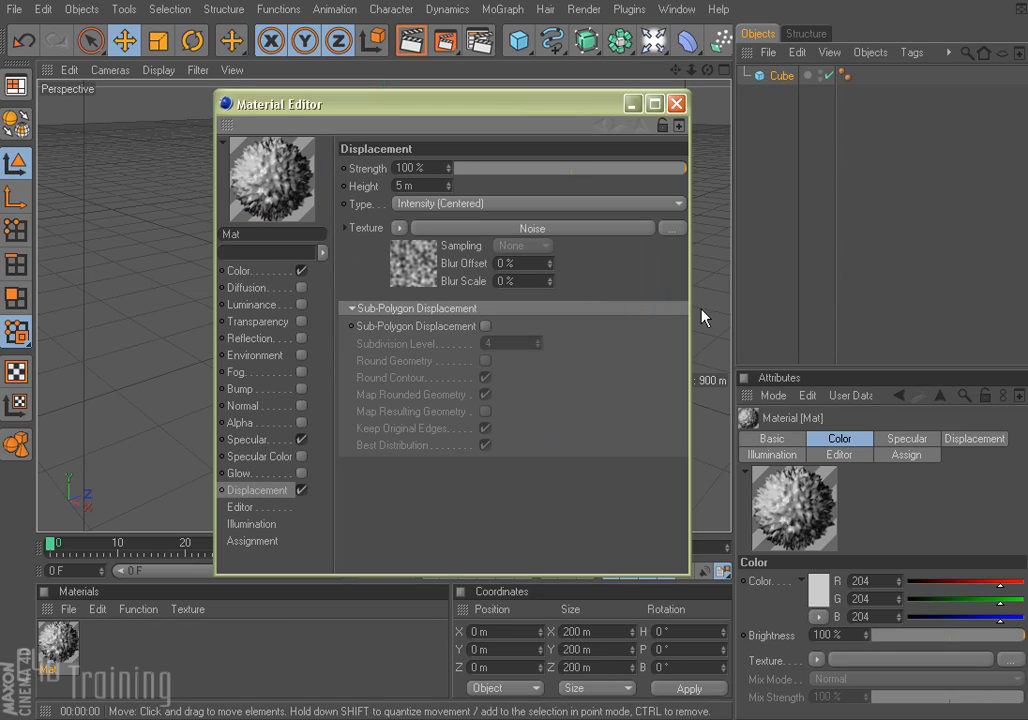
- Set the displacement height to 22 m and test-render the cube with the material applied
left_click_drag(449, 184, 447, 176)
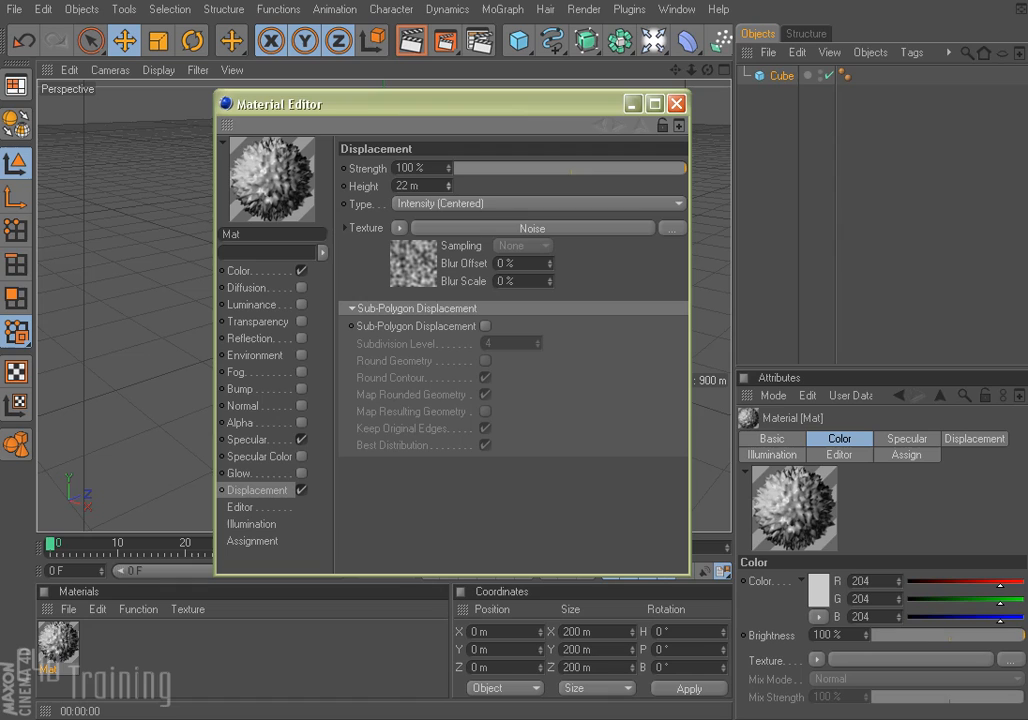
left_click(679, 106)
left_click_drag(71, 656, 393, 335)
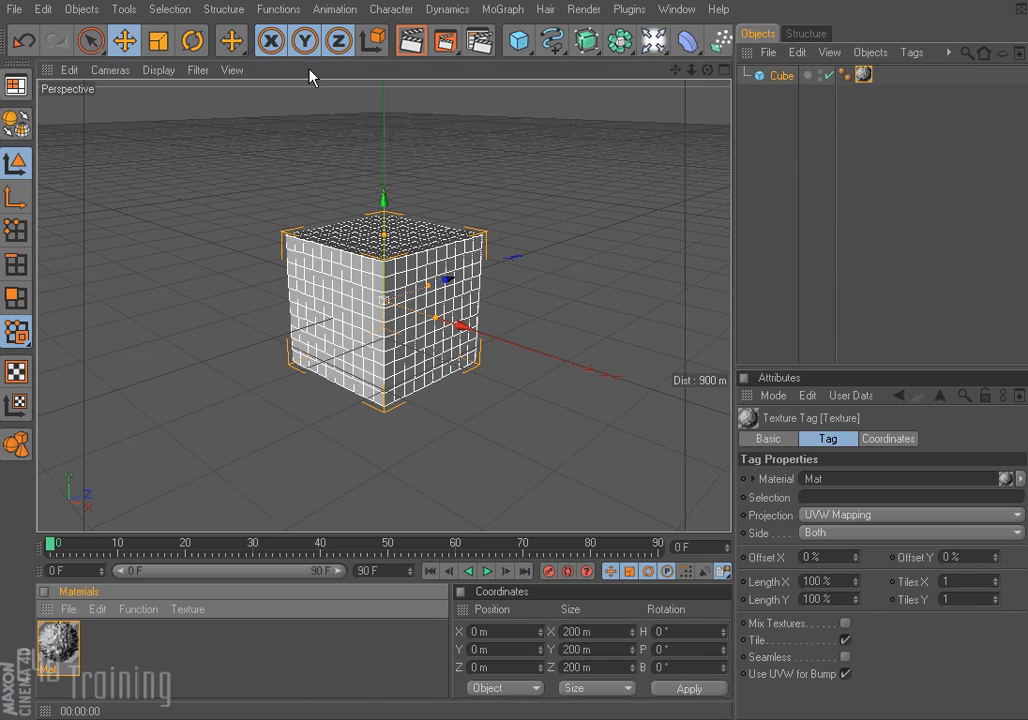
left_click(413, 41)
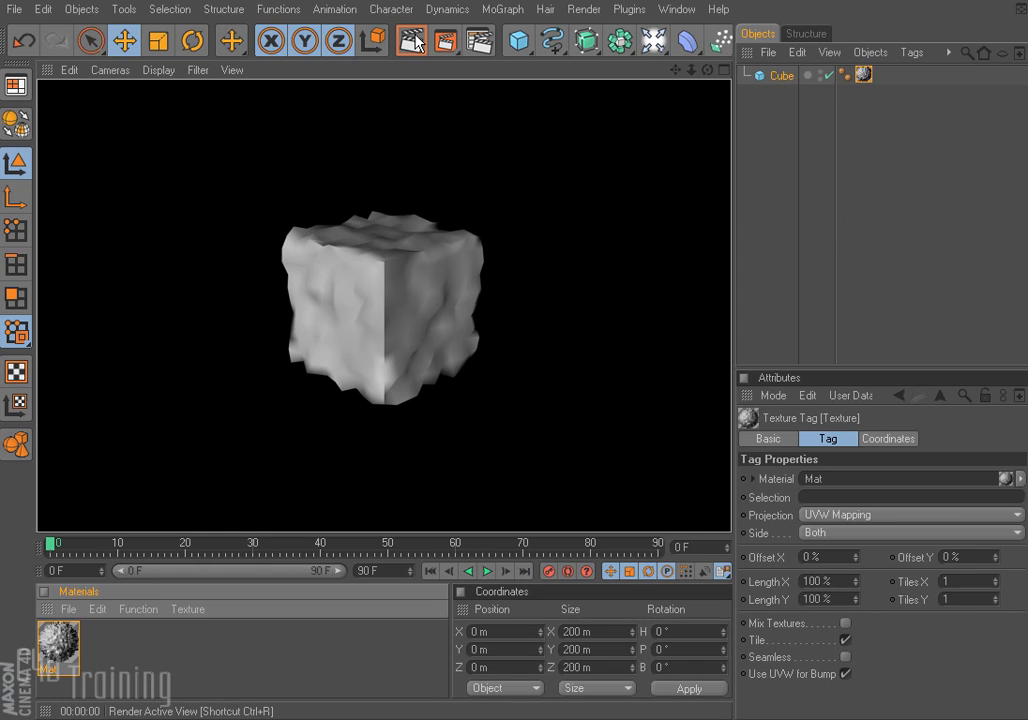
- Delete the displacement material and the texture tag it leaves on the cube
left_click(60, 645)
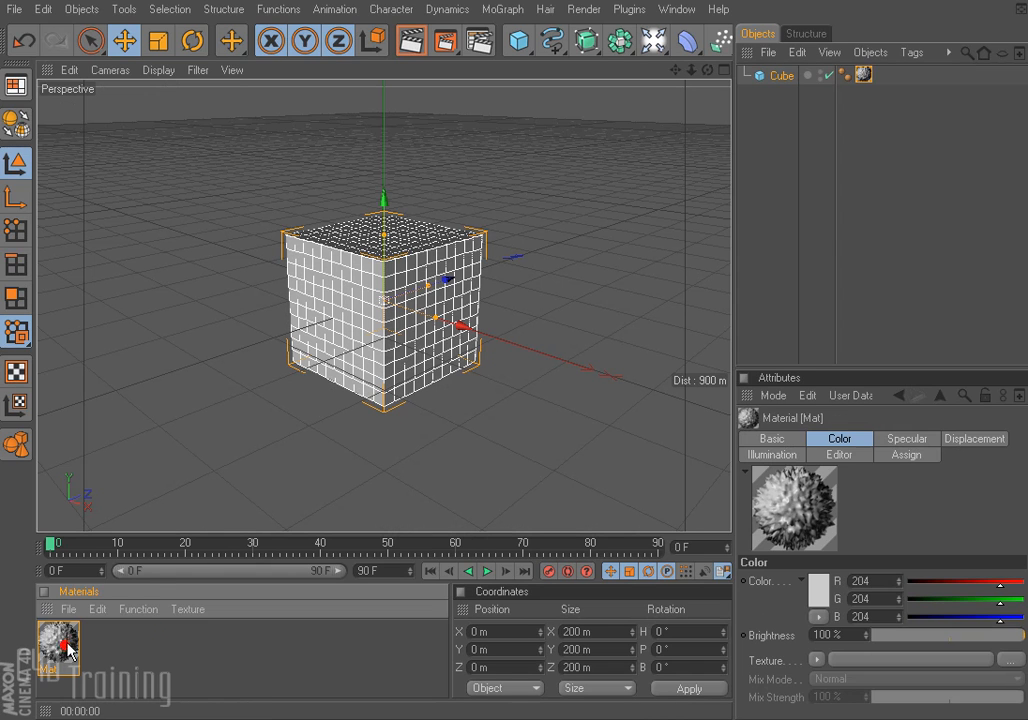
key("Delete")
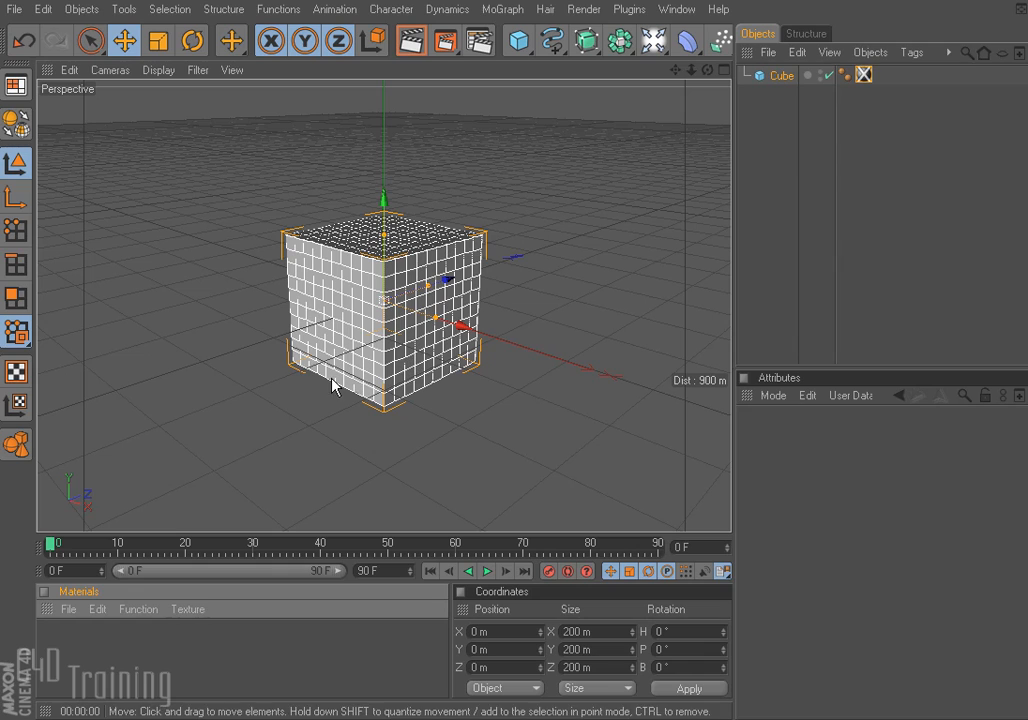
left_click(864, 75)
key("Delete")
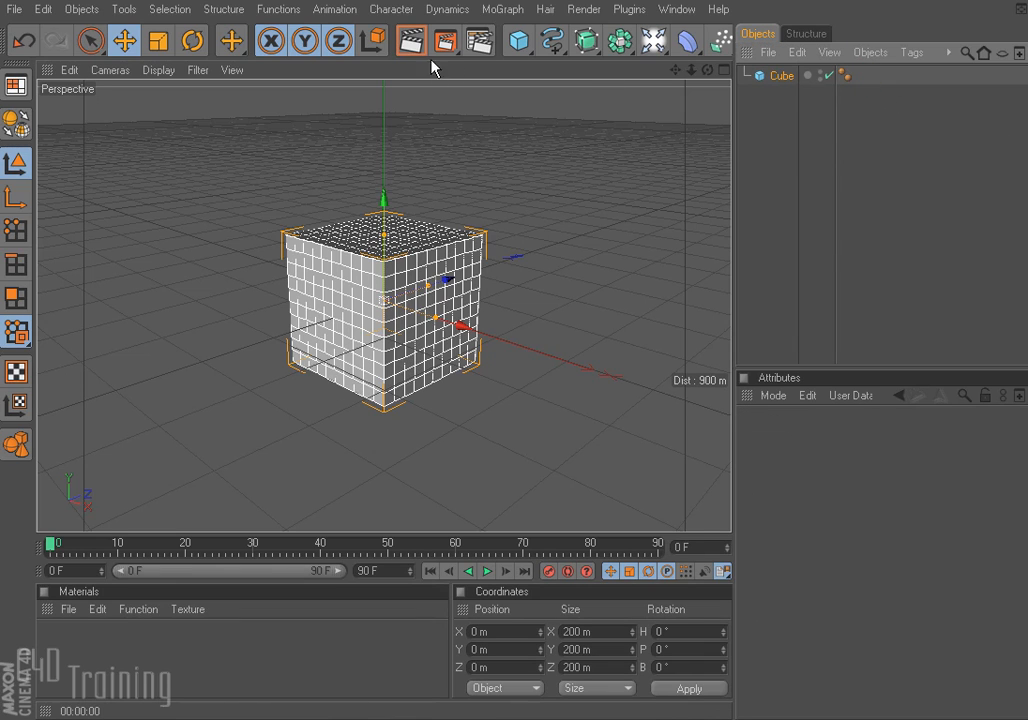
- Add a Displace Deformer as a child of the cube and load Noise as its custom shader
left_click(505, 12)
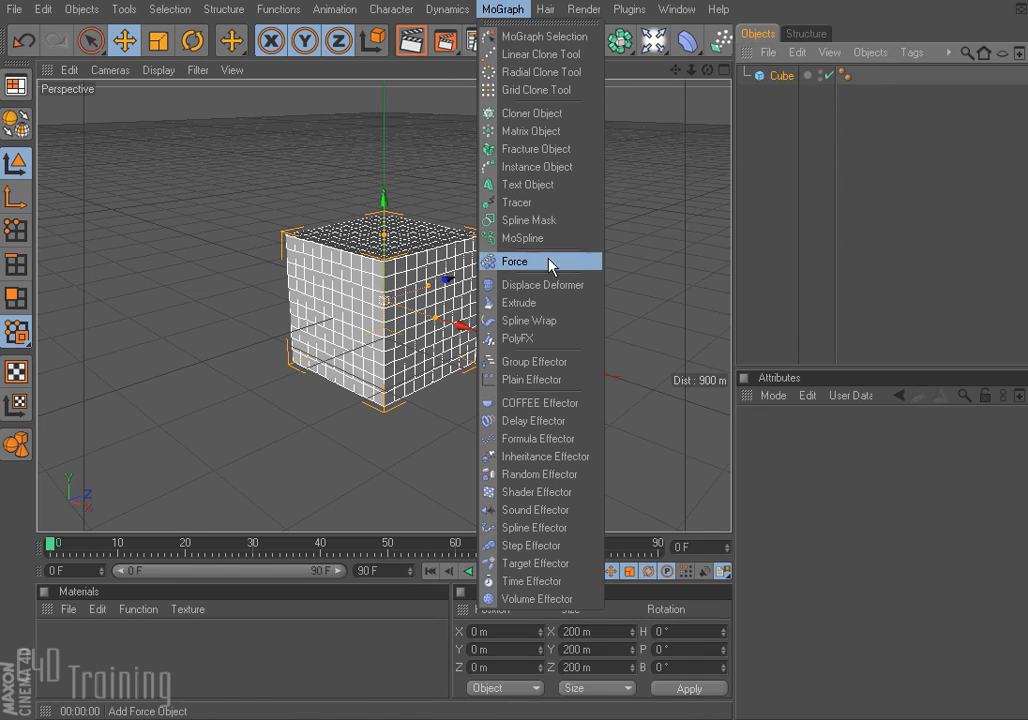
left_click(558, 290)
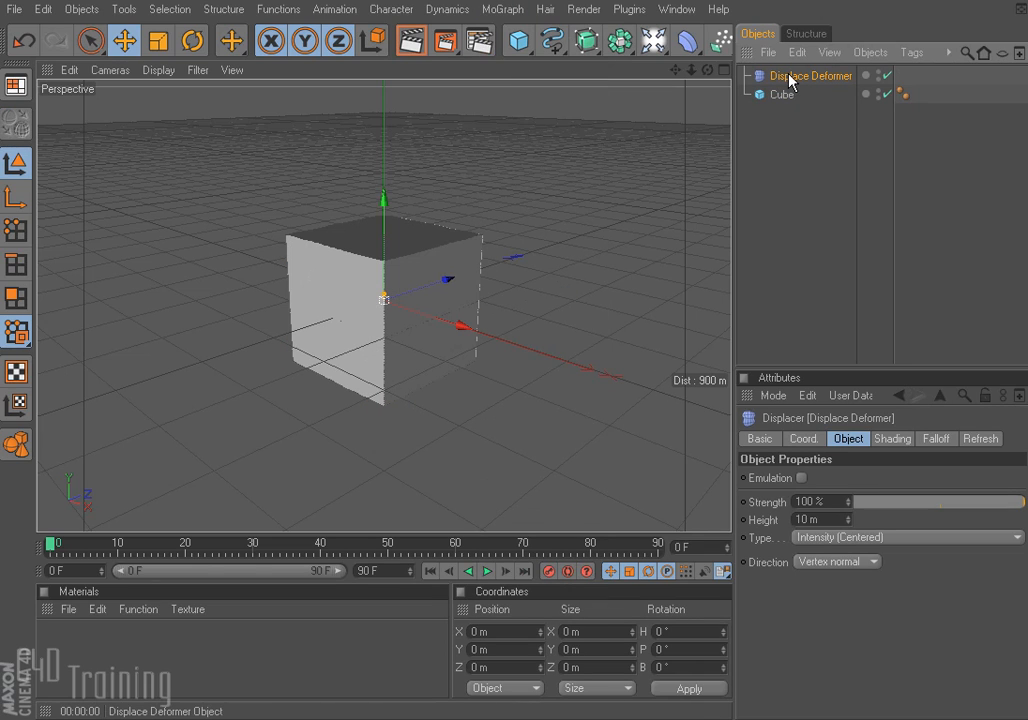
left_click_drag(788, 80, 788, 95)
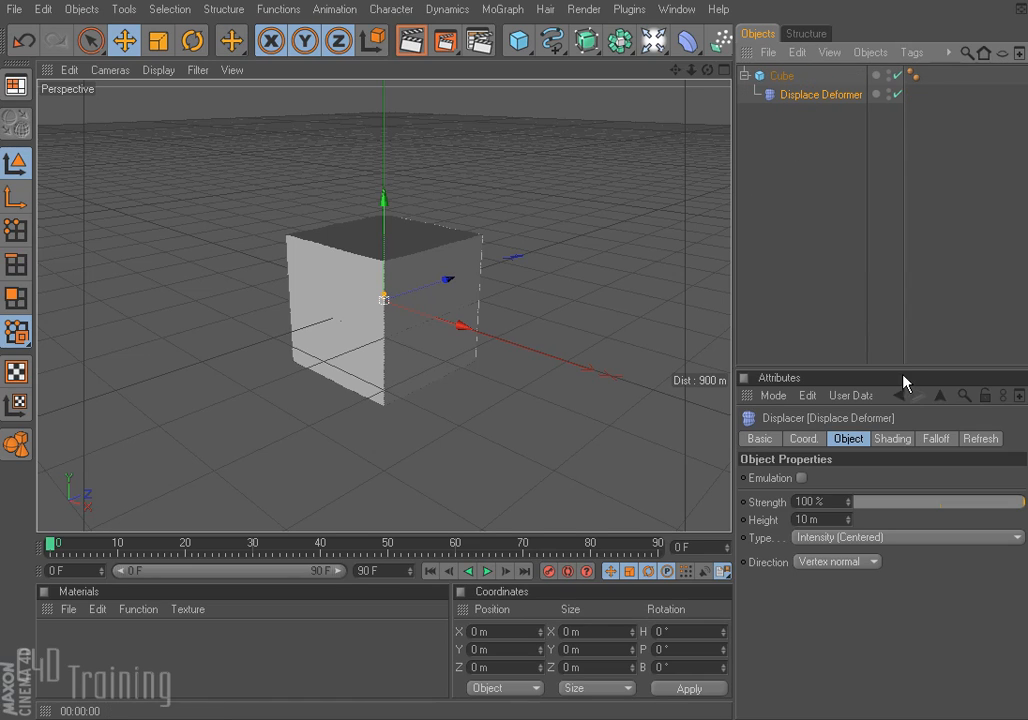
left_click(890, 441)
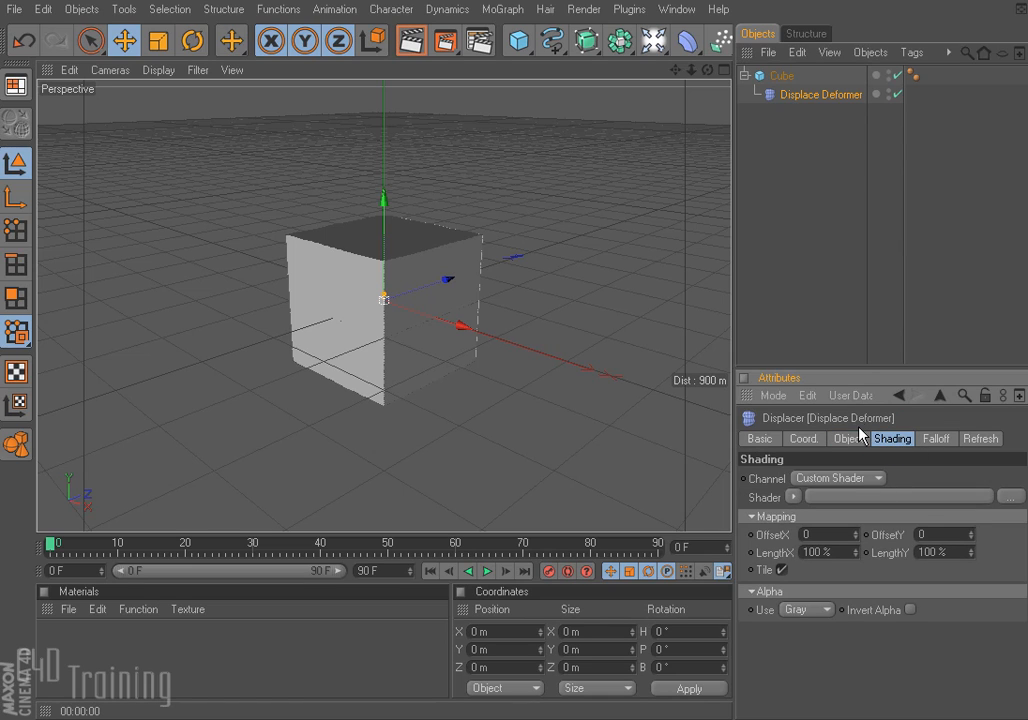
left_click(792, 496)
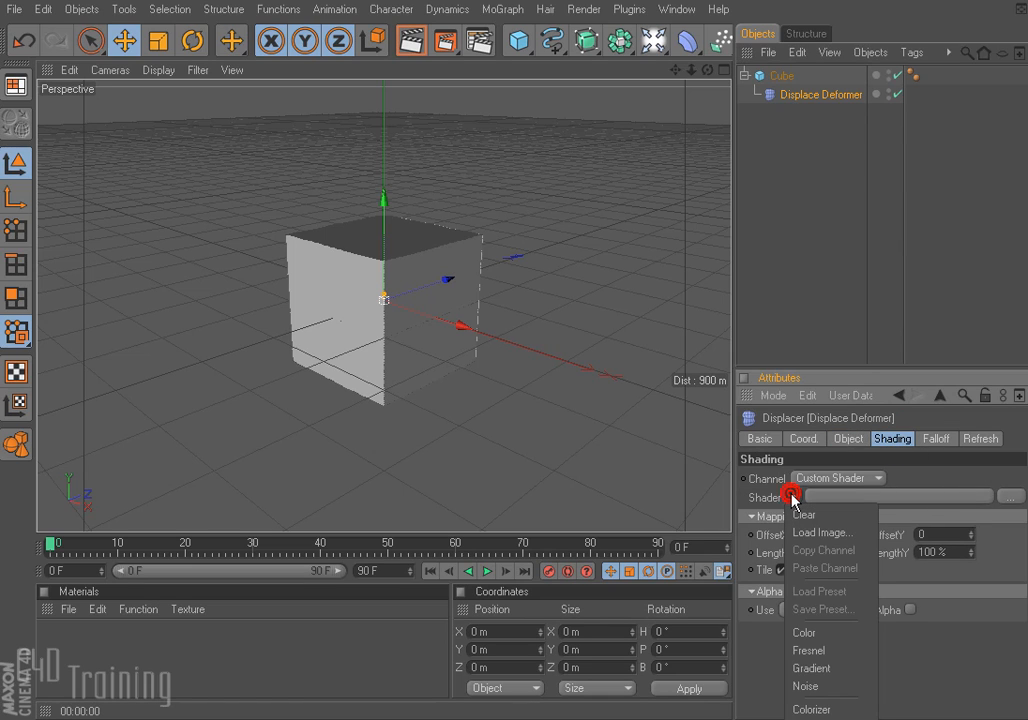
left_click(806, 686)
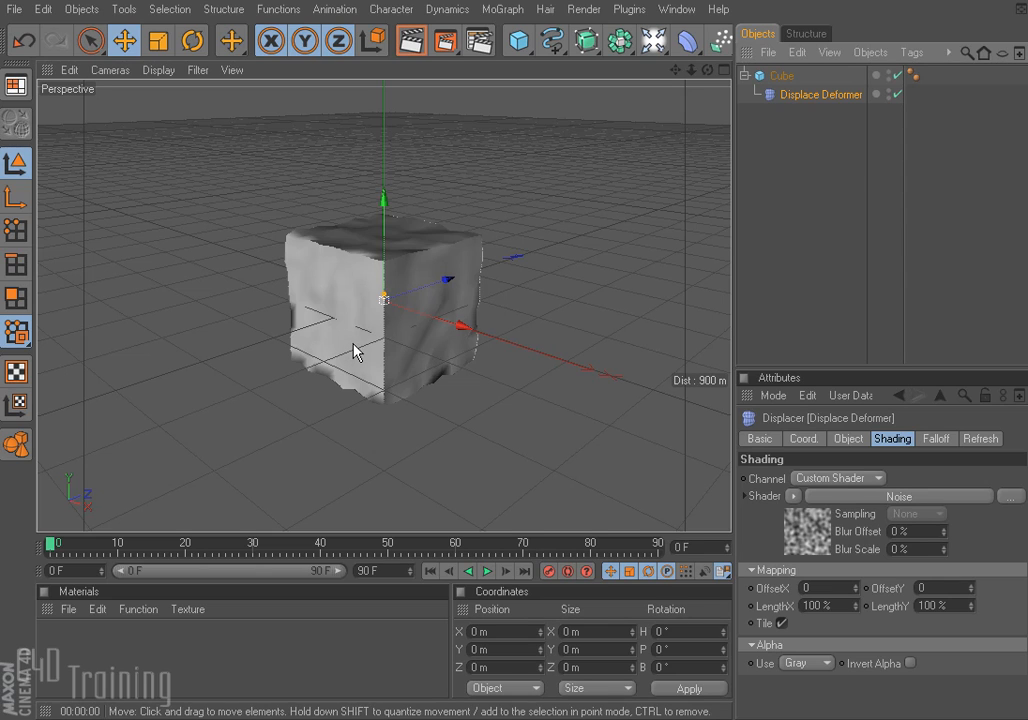
- Delete the cube together with its Displace Deformer
left_click(415, 298)
key("Delete")
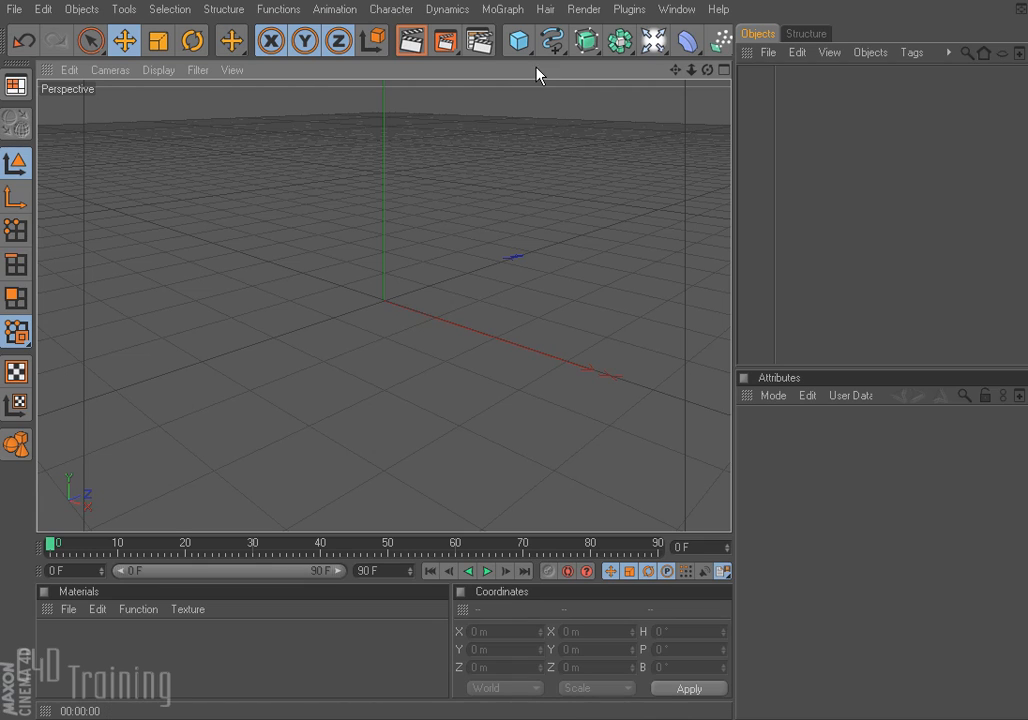
- Add a circle spline and a sphere primitive to the empty scene
left_click(552, 40)
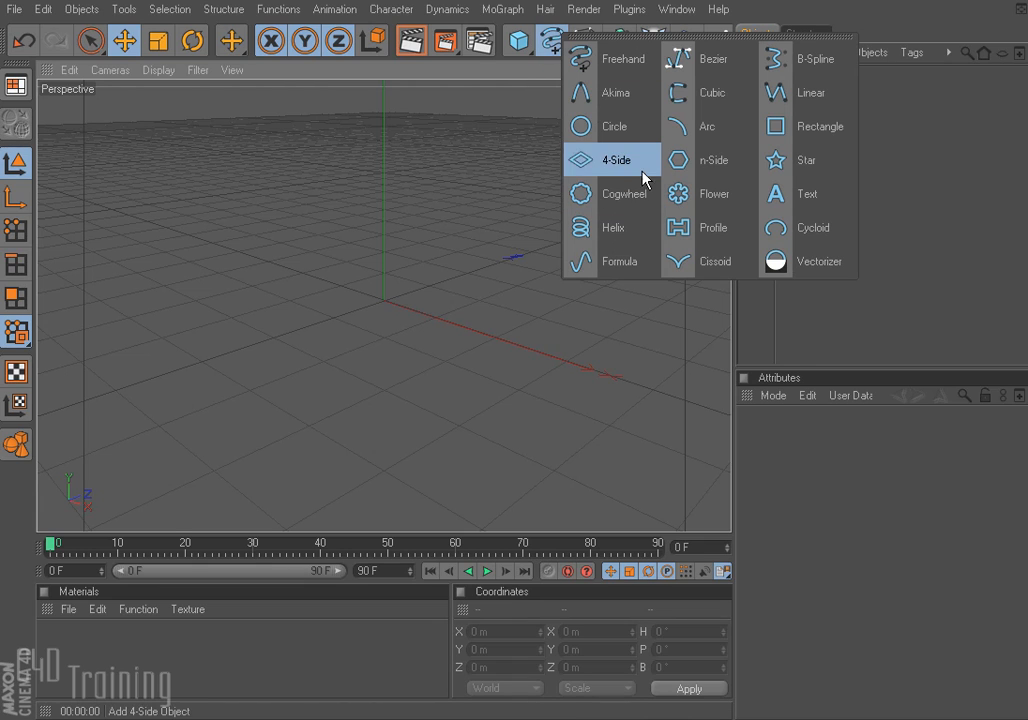
left_click(640, 128)
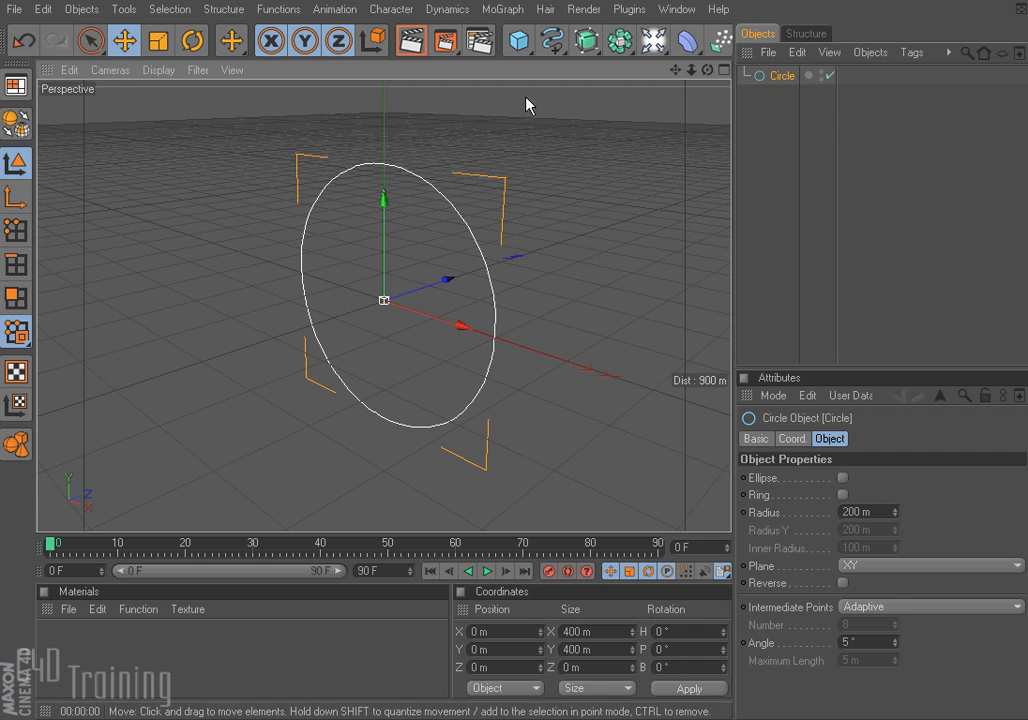
left_click(525, 45)
left_click(686, 55)
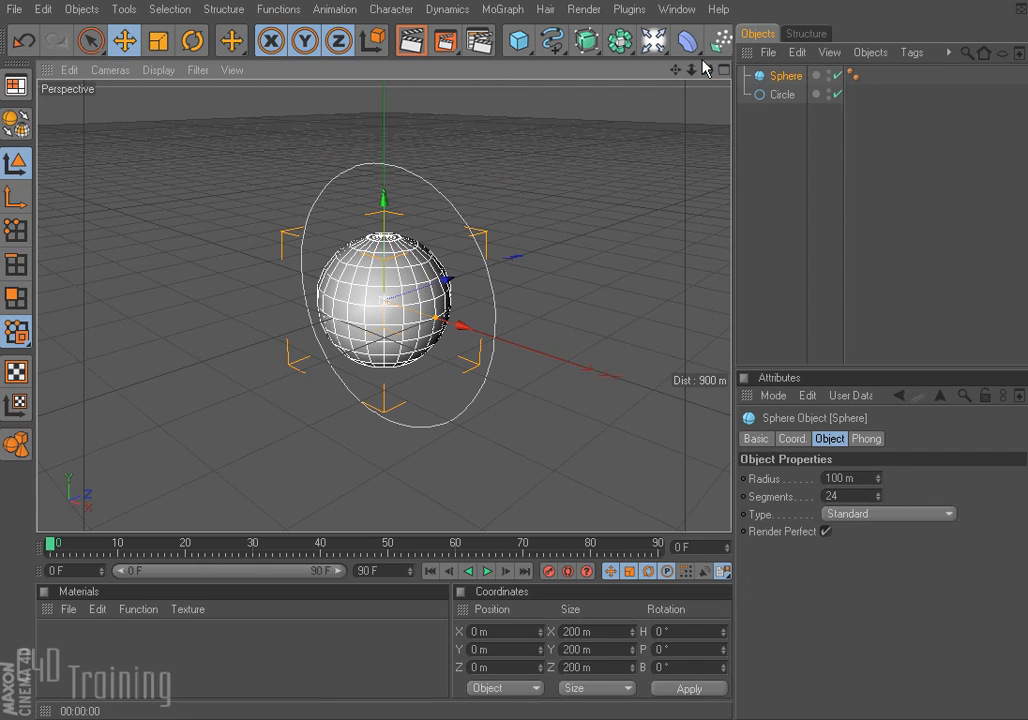
- Scale the sphere down uniformly to a diameter of about 28 m
key("t")
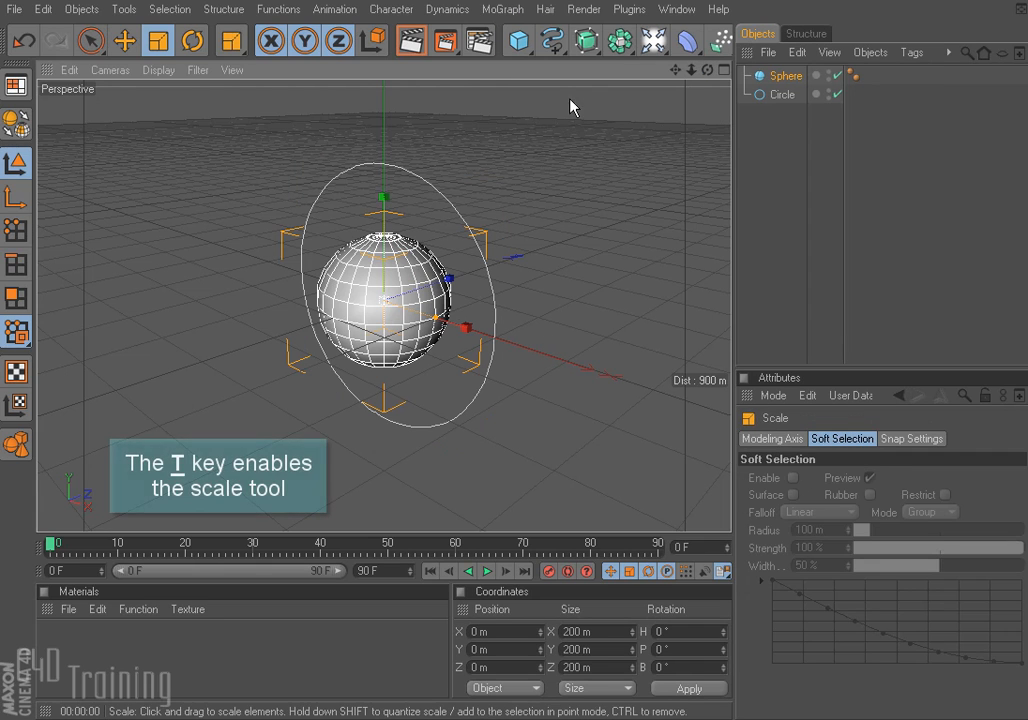
left_click_drag(571, 101, 260, 480)
left_click_drag(300, 240, 305, 242)
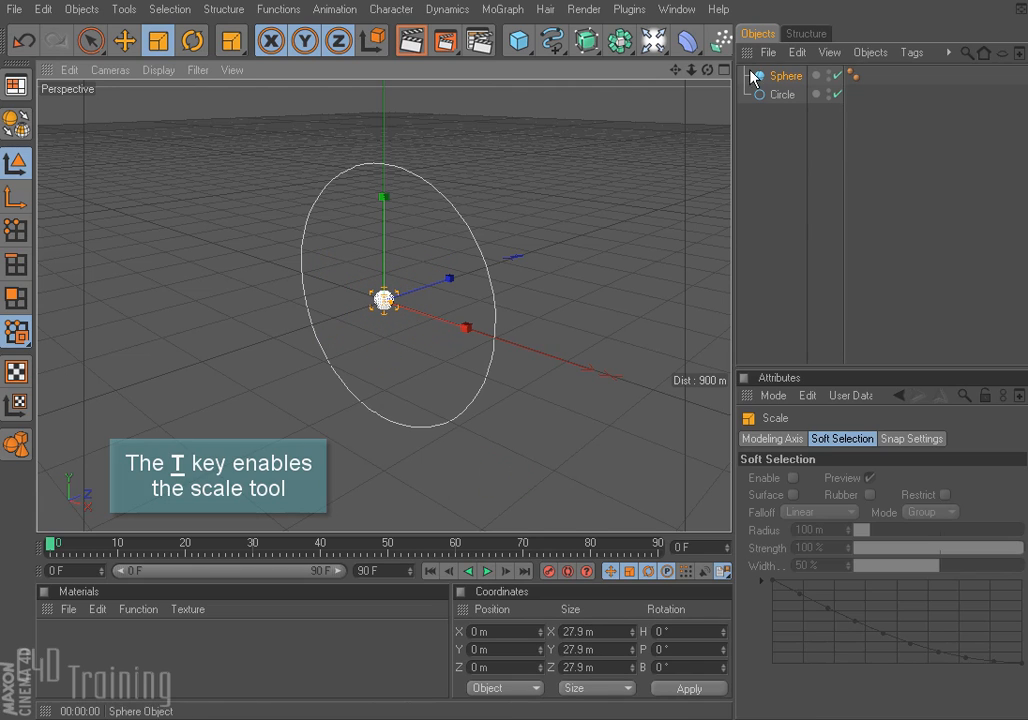
- Add a MoGraph Cloner Object and make the sphere its child
left_click(503, 10)
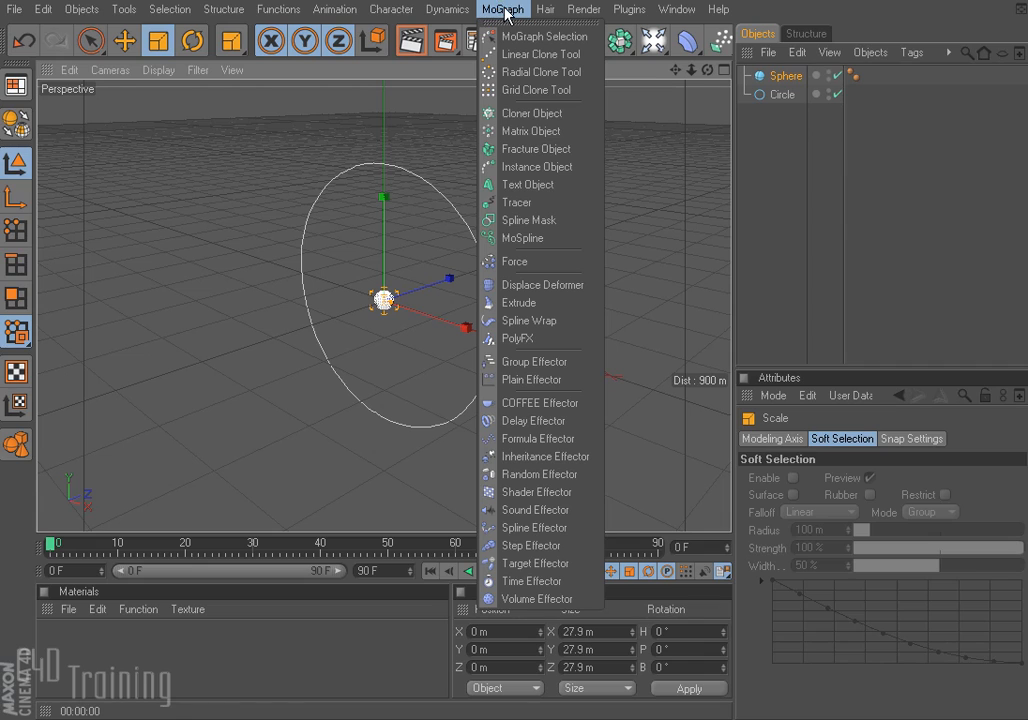
left_click(532, 113)
mouse_move(797, 95)
left_mouse_down()
mouse_move(808, 92)
mouse_move(801, 78)
left_mouse_up()
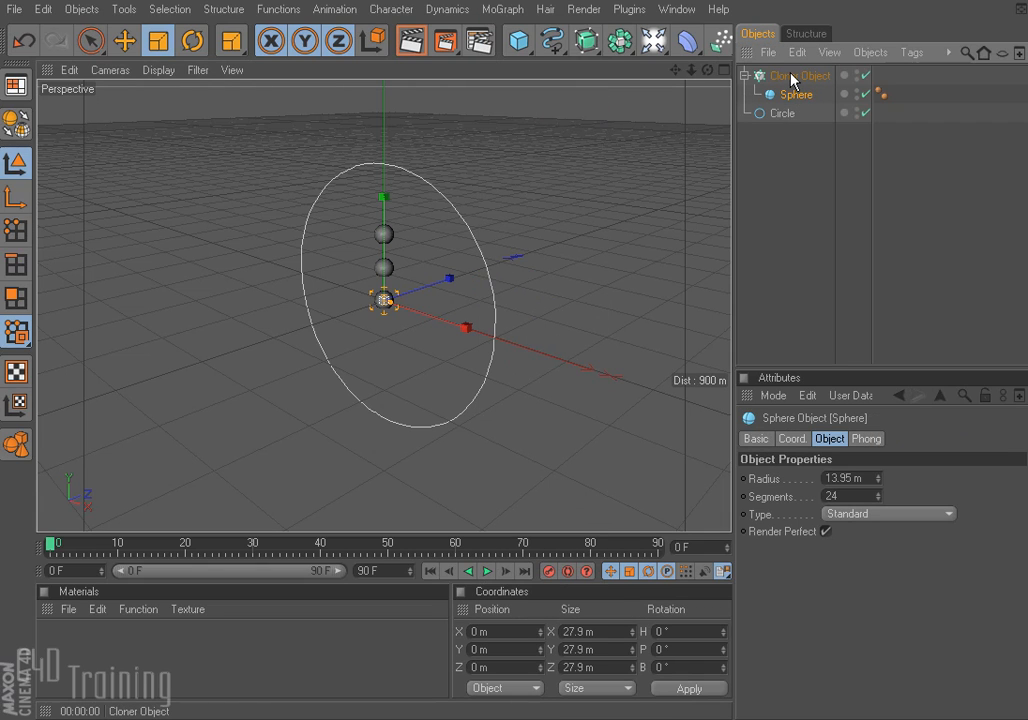
- Set the cloner's mode to Object and assign the circle spline as the object to clone onto
left_click(790, 77)
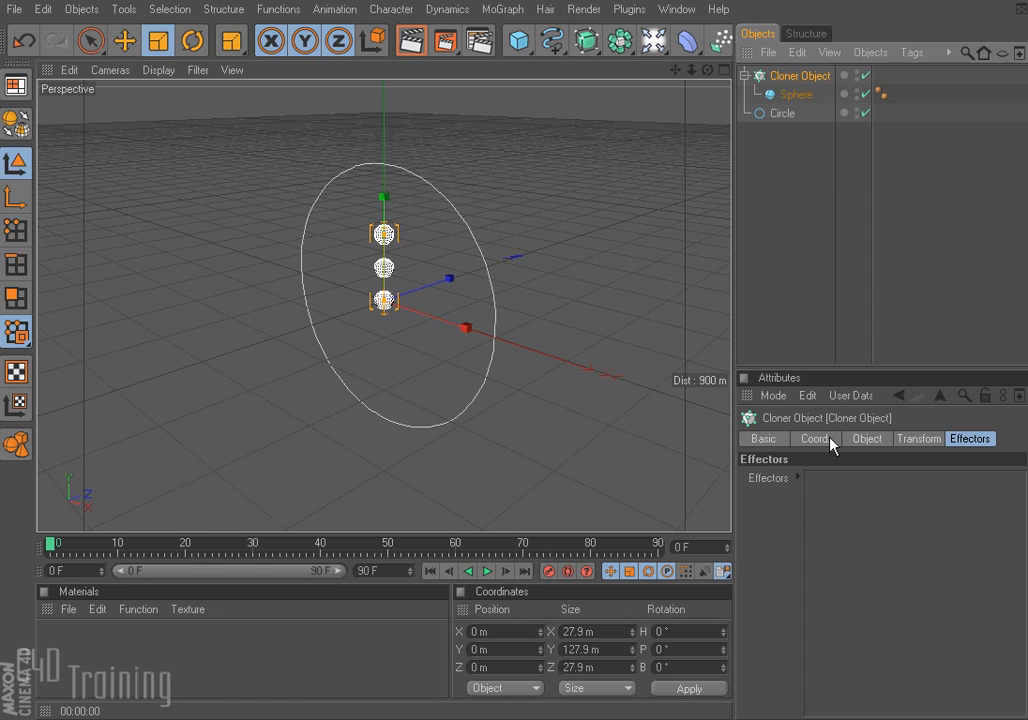
left_click(866, 439)
left_click(820, 479)
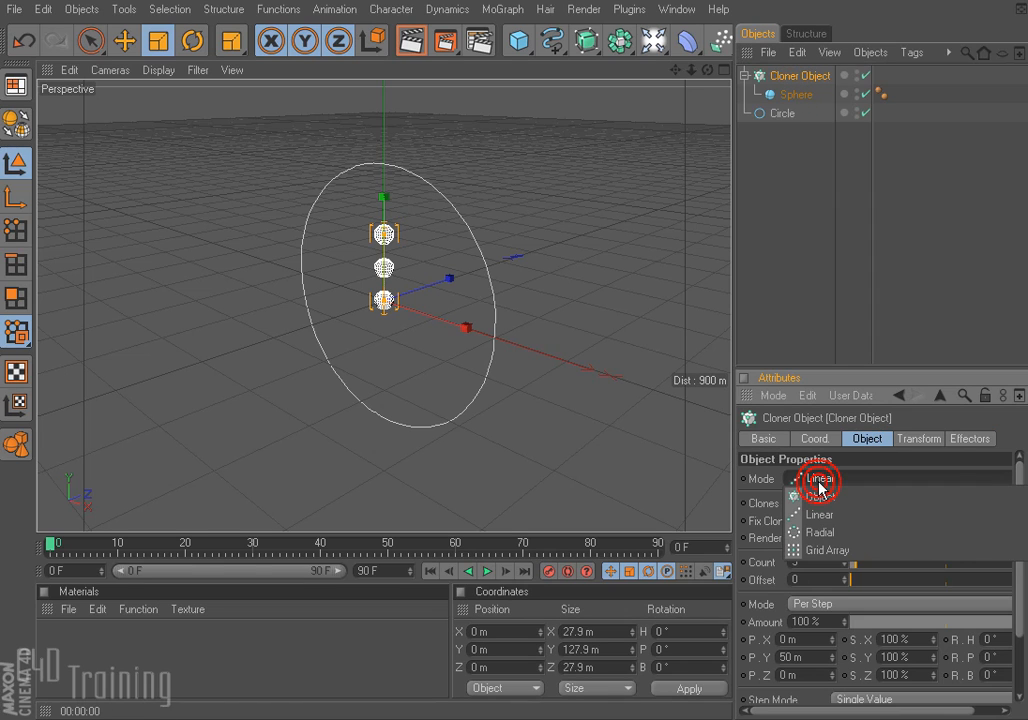
left_click(817, 496)
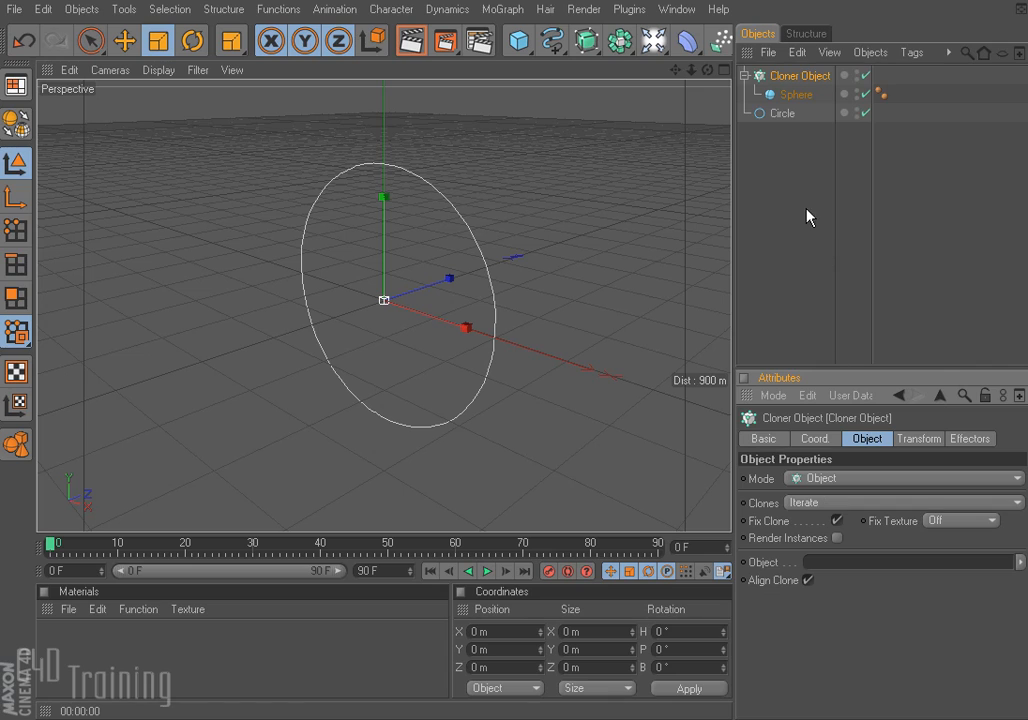
left_click_drag(782, 113, 838, 564)
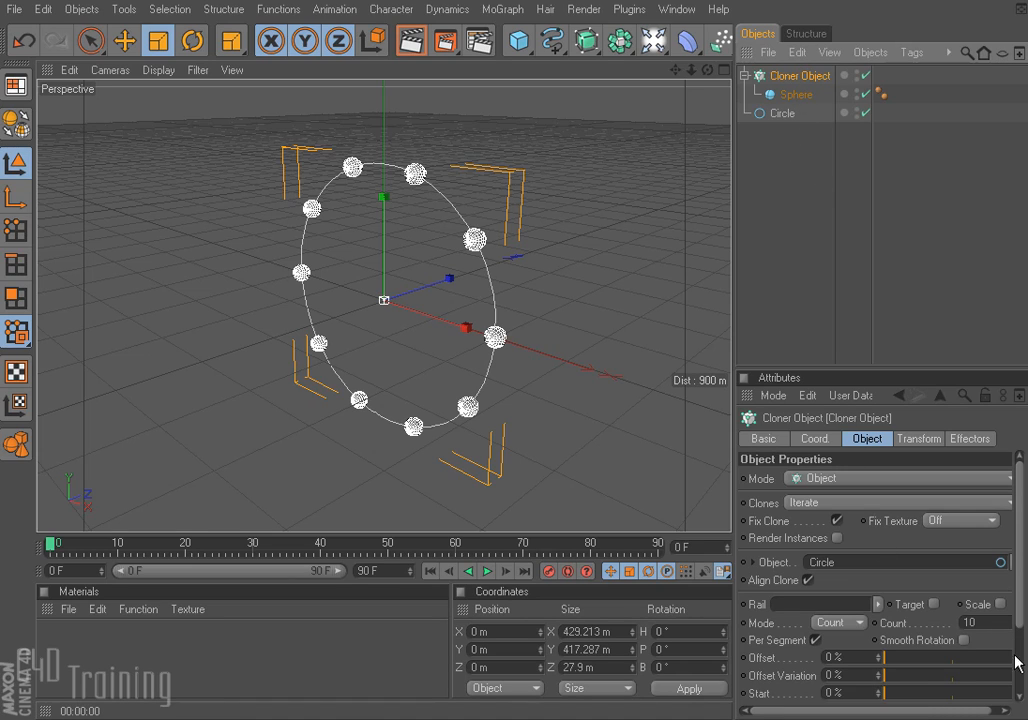
left_click_drag(736, 629, 720, 625)
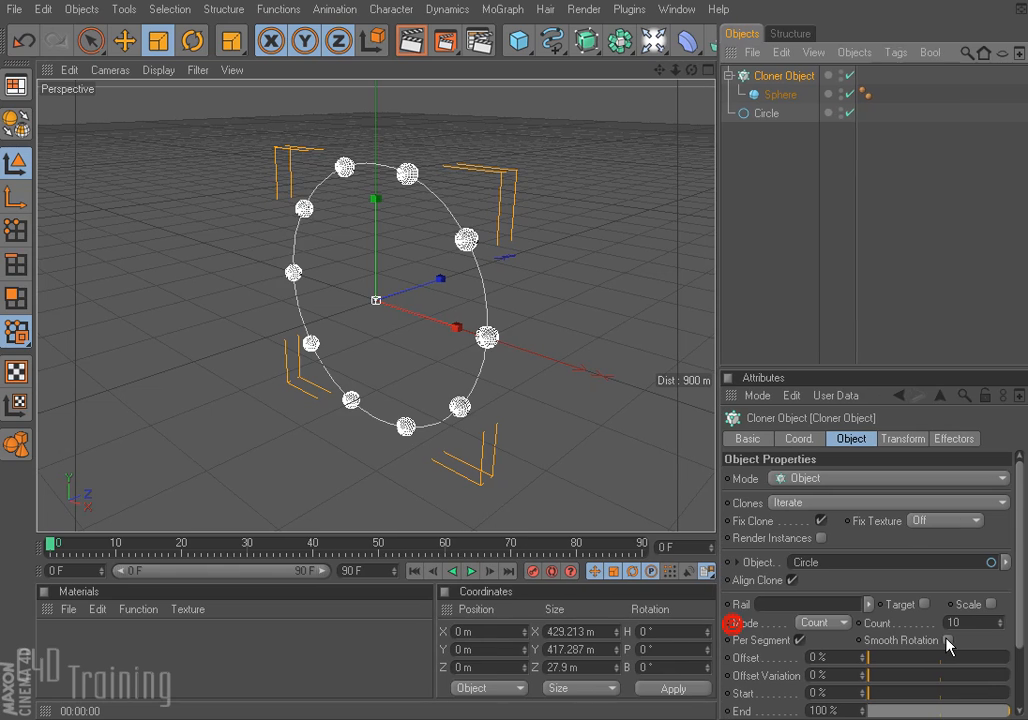
- Set the cloner's count to 76 and add a MoGraph Displace Deformer as a child of the circle spline
left_click_drag(1000, 624, 922, 585)
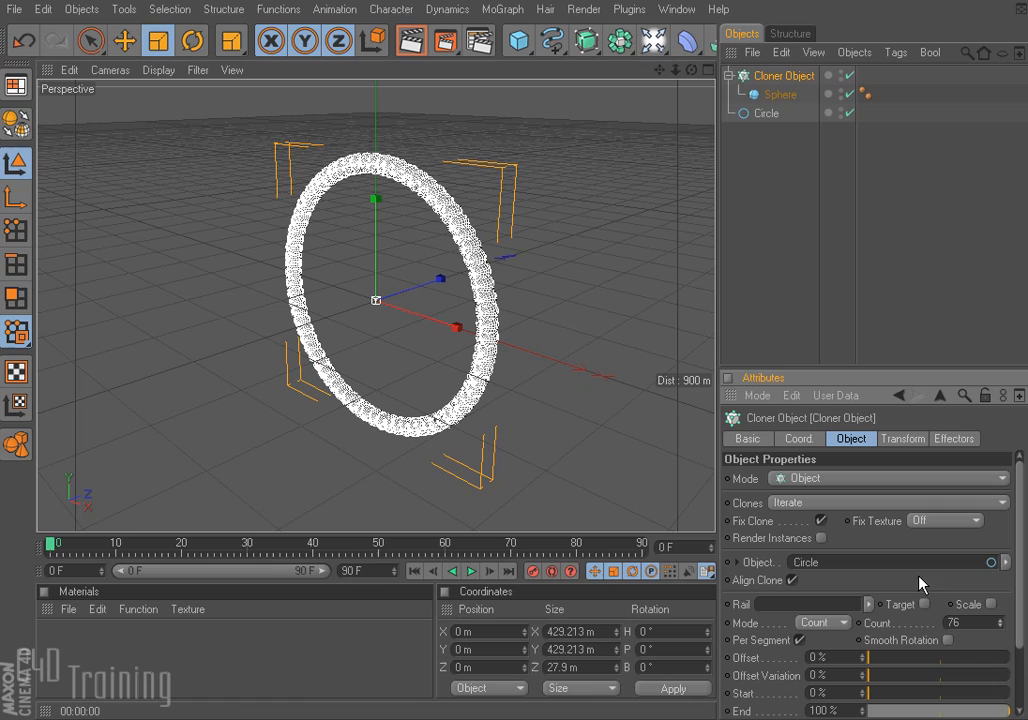
left_click(765, 114)
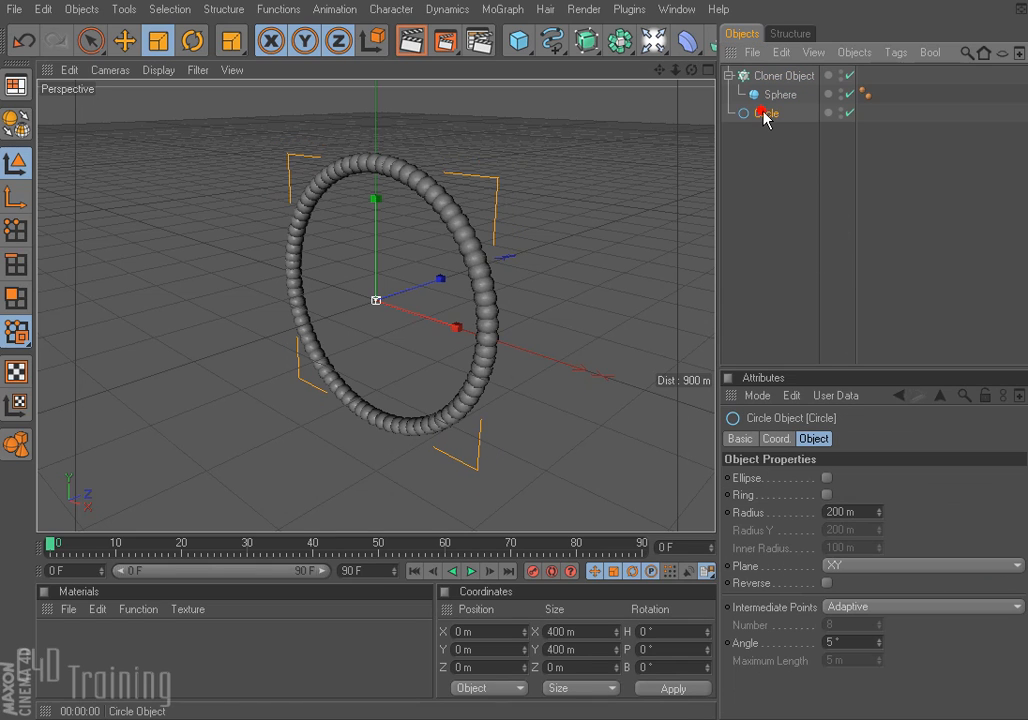
left_click(505, 10)
left_click(543, 285)
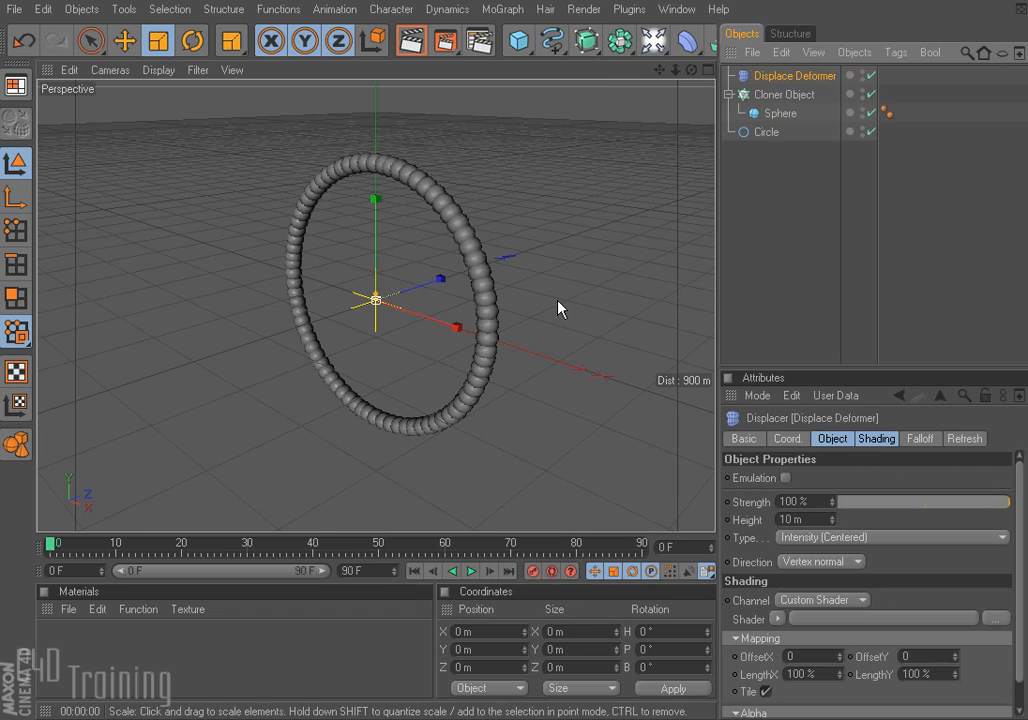
left_click_drag(768, 80, 770, 137)
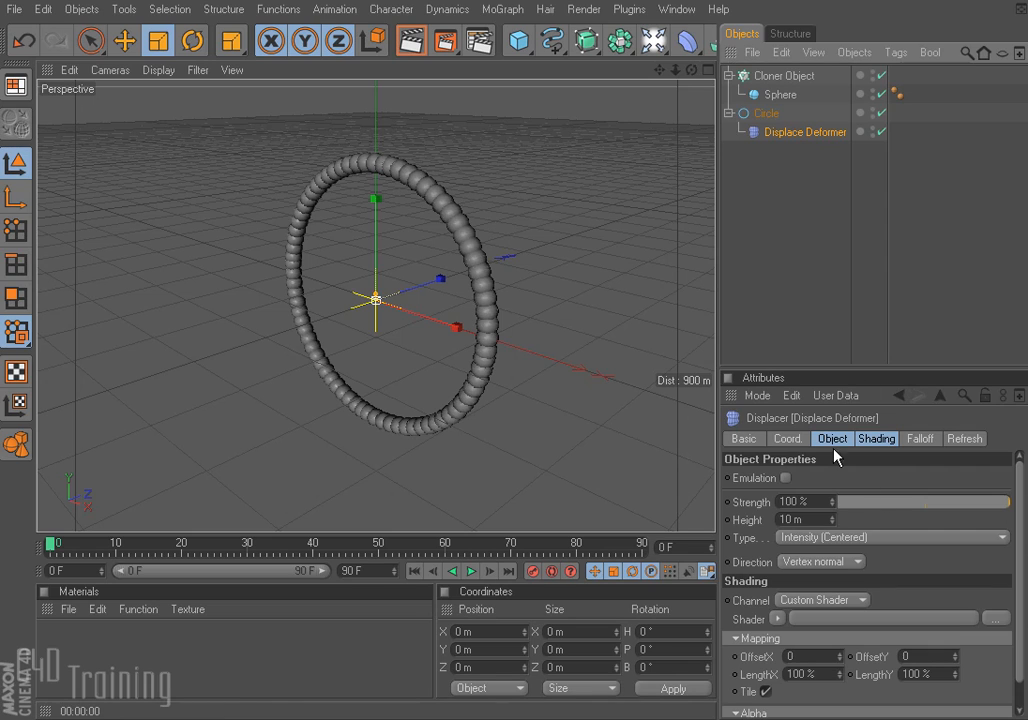
- Assign a Noise shader to the Displace Deformer's shading
left_click(885, 441)
left_click(776, 497)
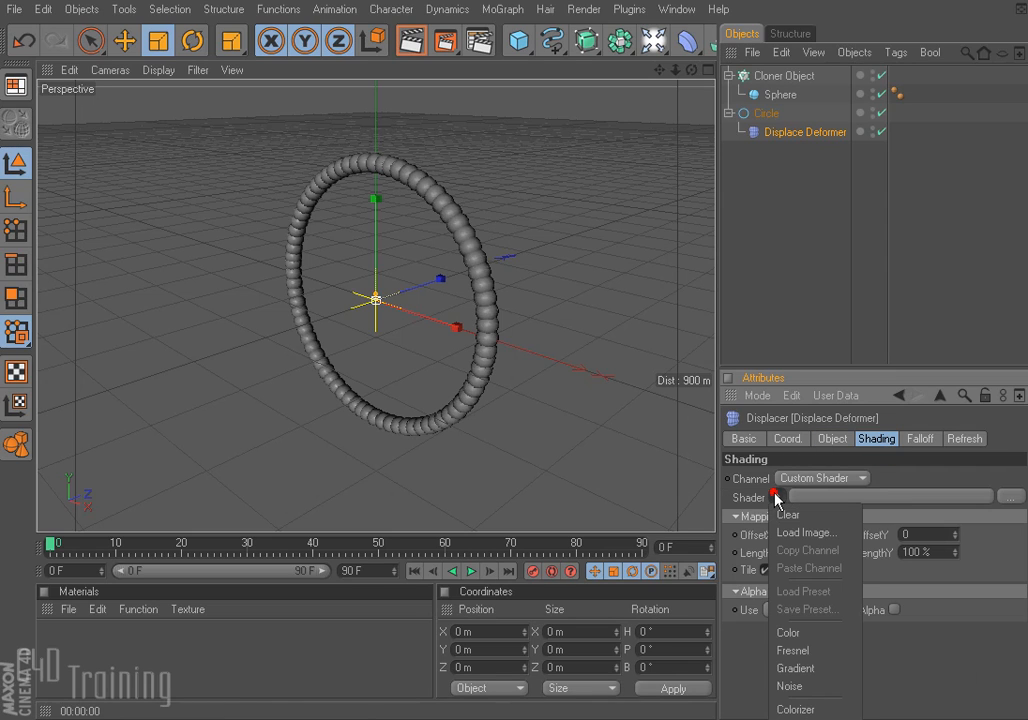
left_click(782, 686)
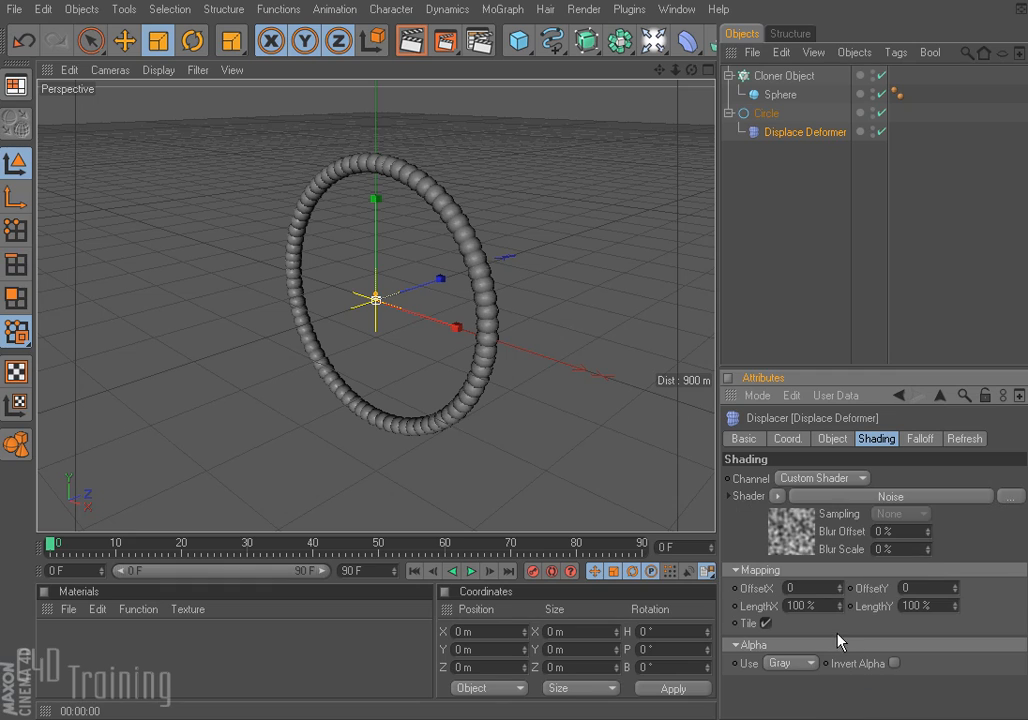
- Set the Displace Deformer's height to 448 m and render the perspective view
left_click(835, 440)
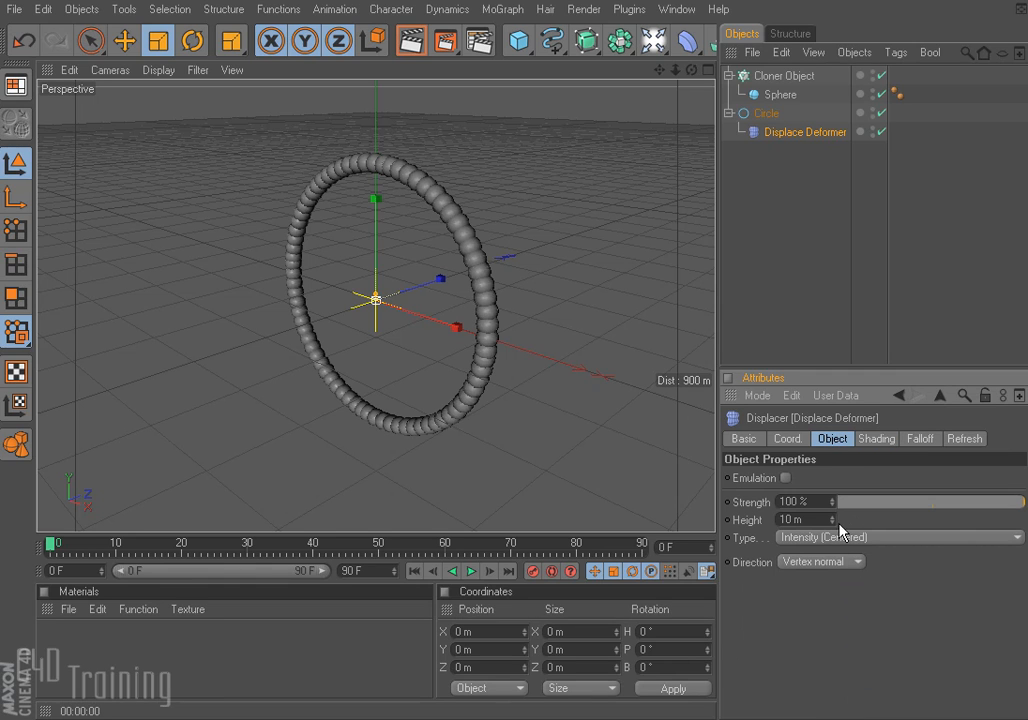
left_click_drag(834, 520, 998, 520)
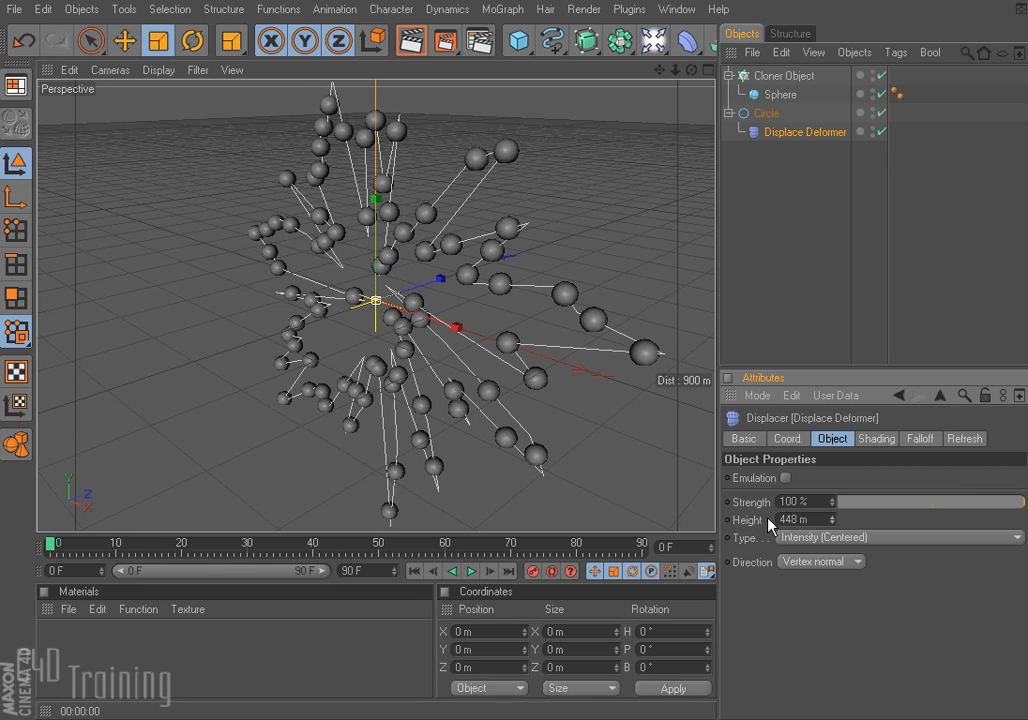
left_click(412, 42)
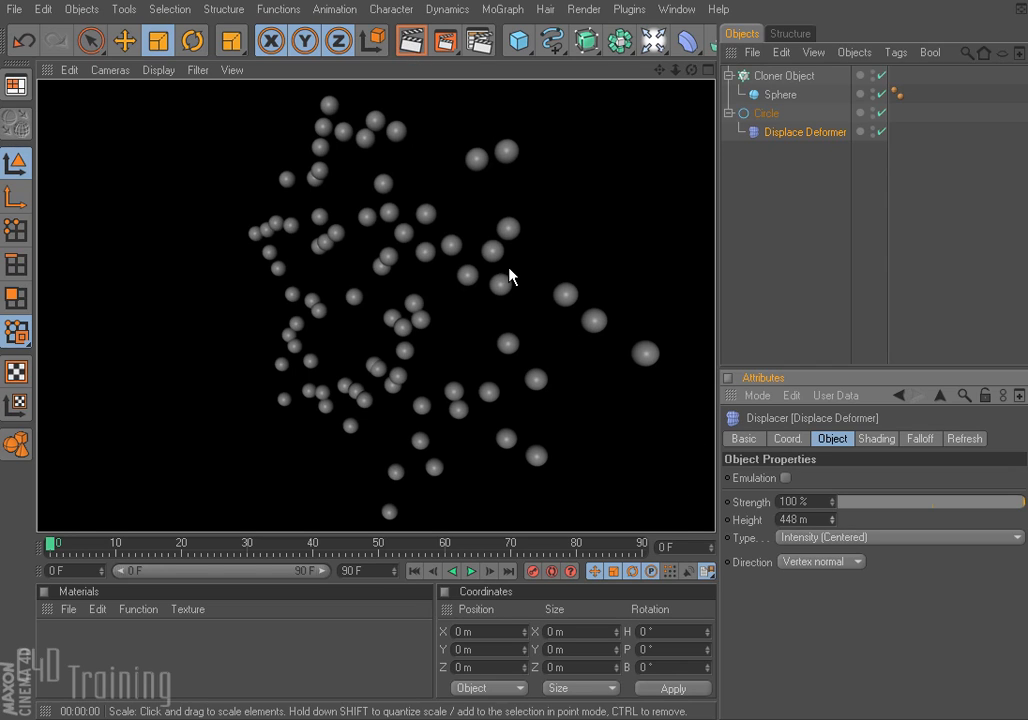
- Add a MoGraph Formula Effector to the Cloner Object and disable its scale transform
left_click(767, 113)
left_click(794, 78)
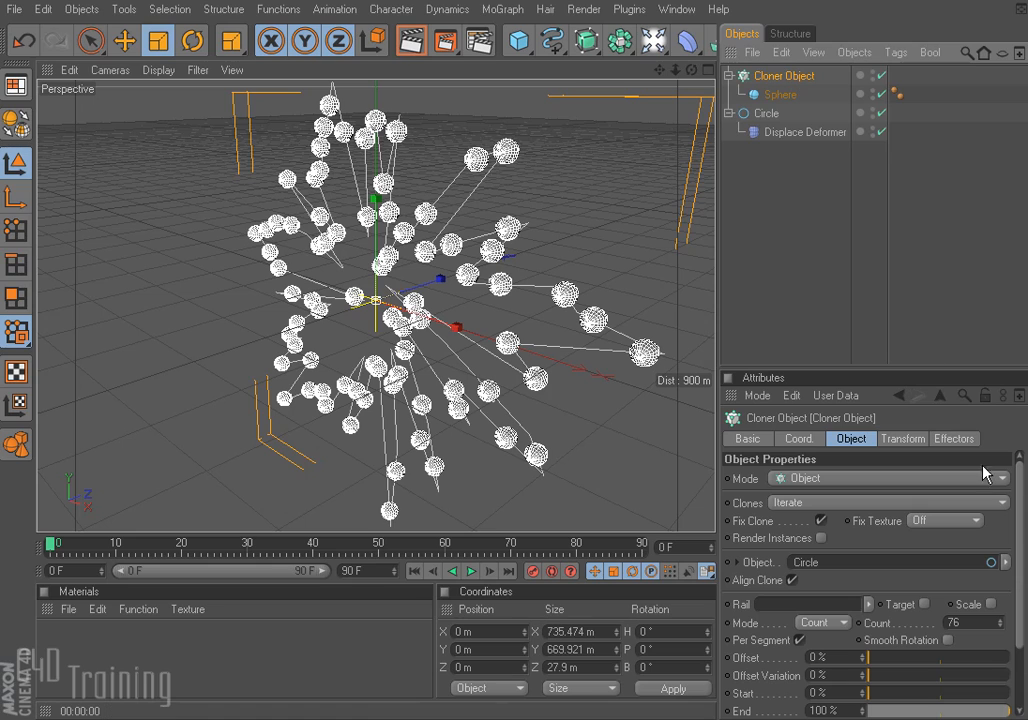
left_click(505, 9)
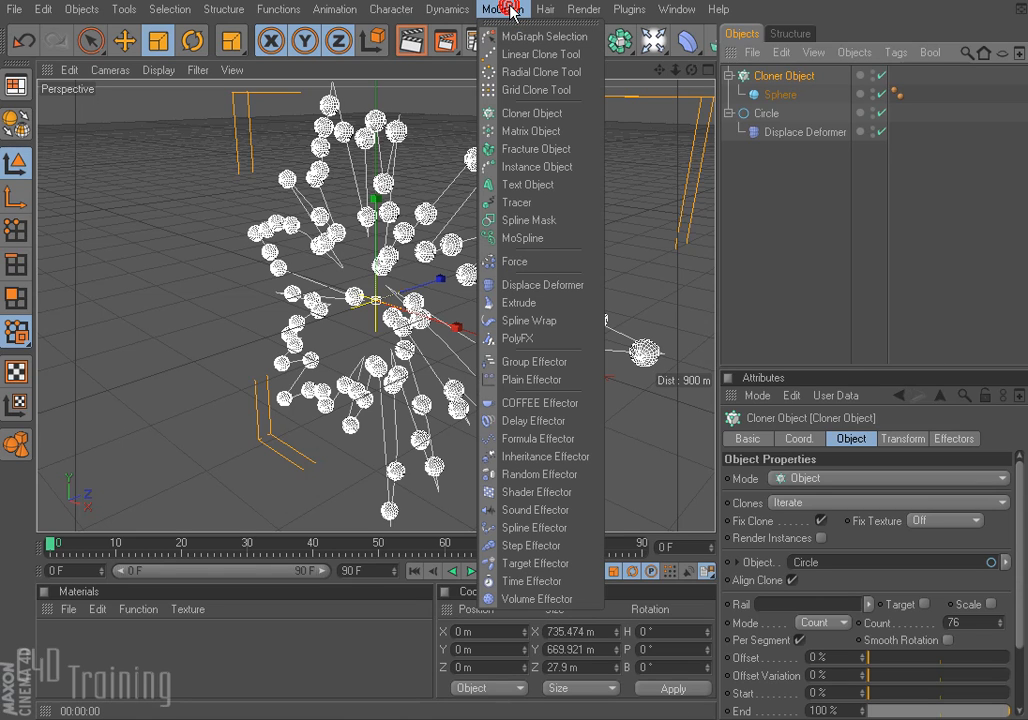
left_click(538, 439)
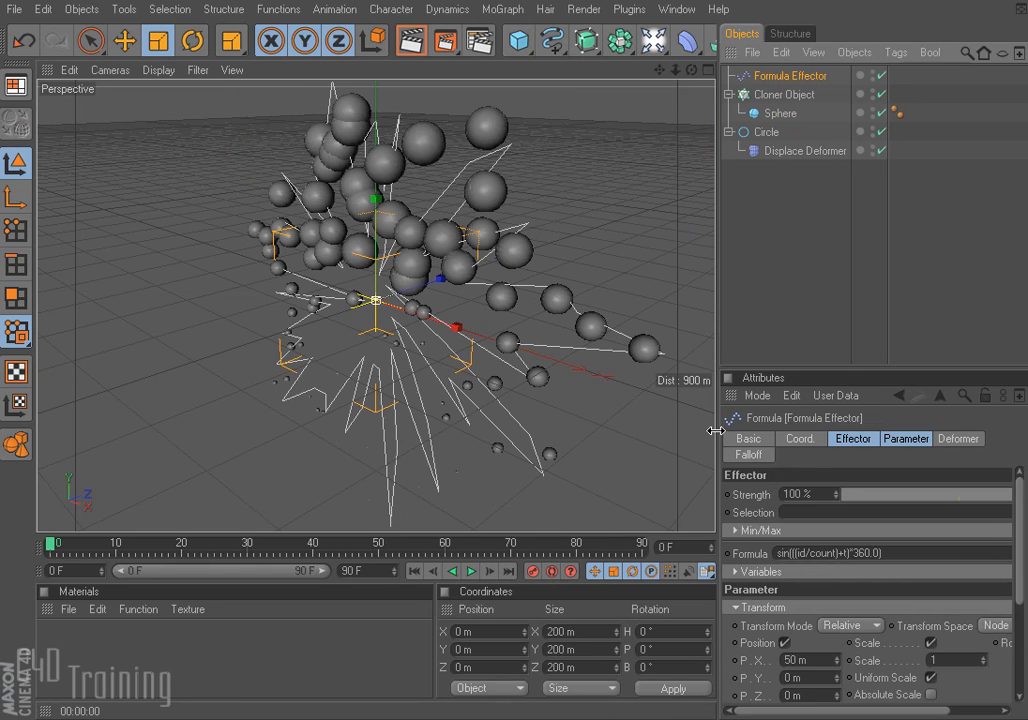
left_click(930, 643)
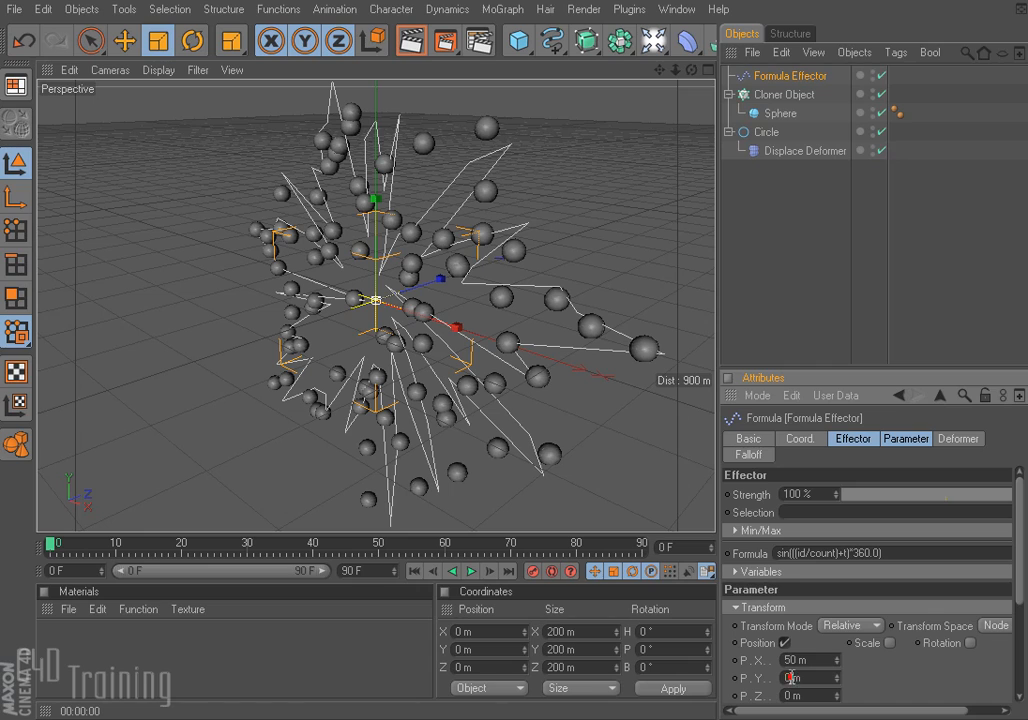
- Set the Formula Effector's Y and Z position values to 50 m and preview the animation
left_click_drag(791, 678, 764, 676)
type("50")
key("Tab")
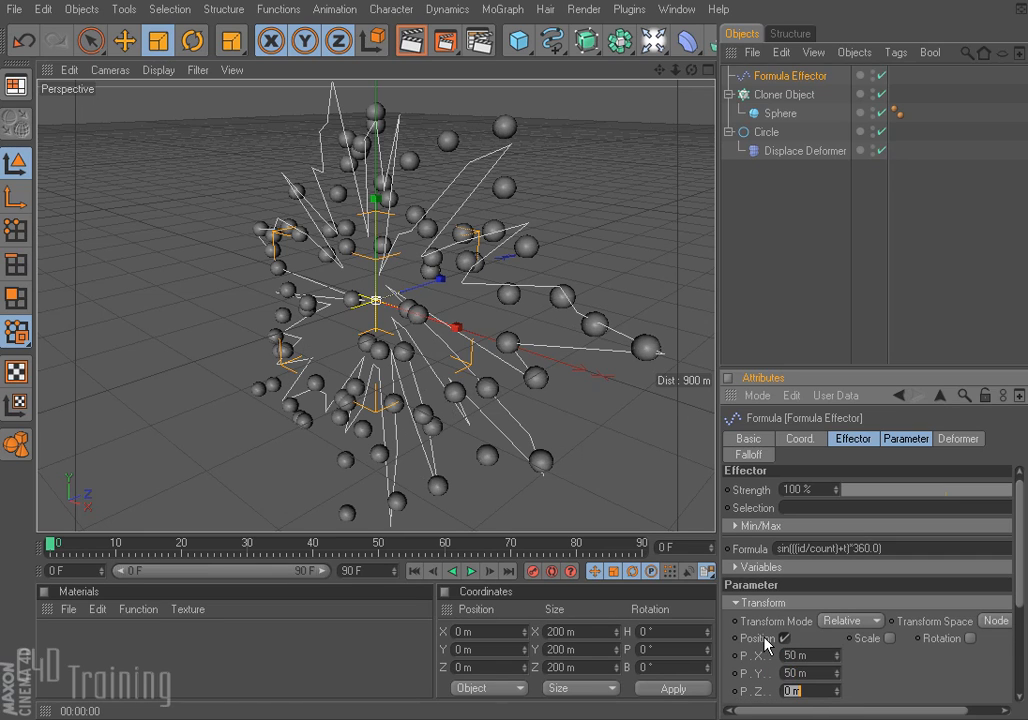
type("50")
key("Return")
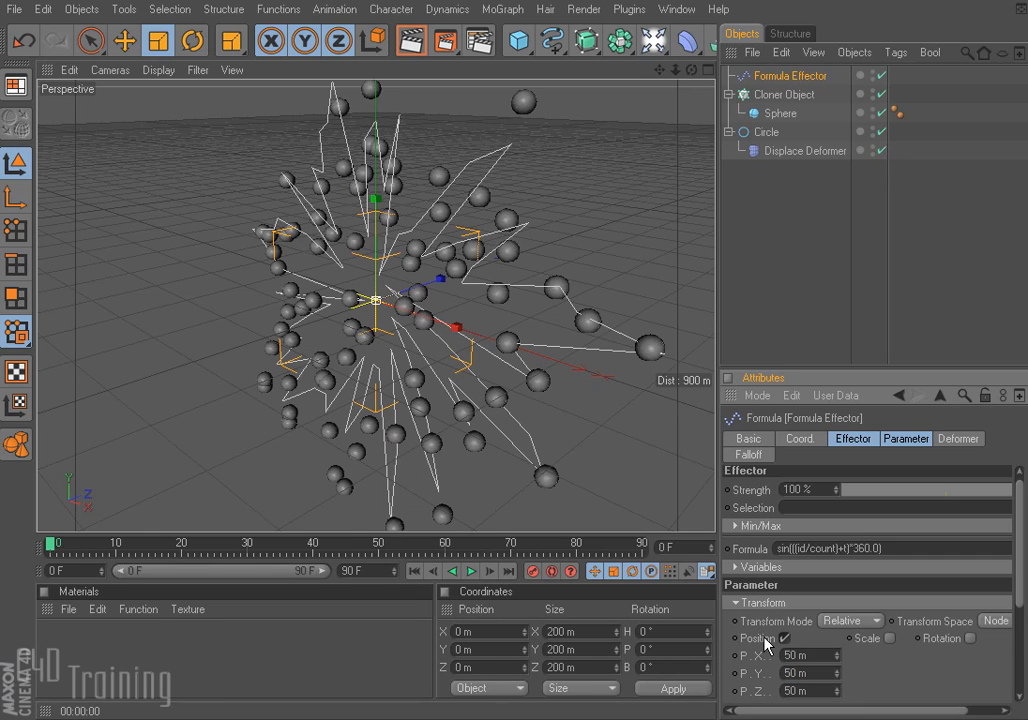
left_click(471, 571)
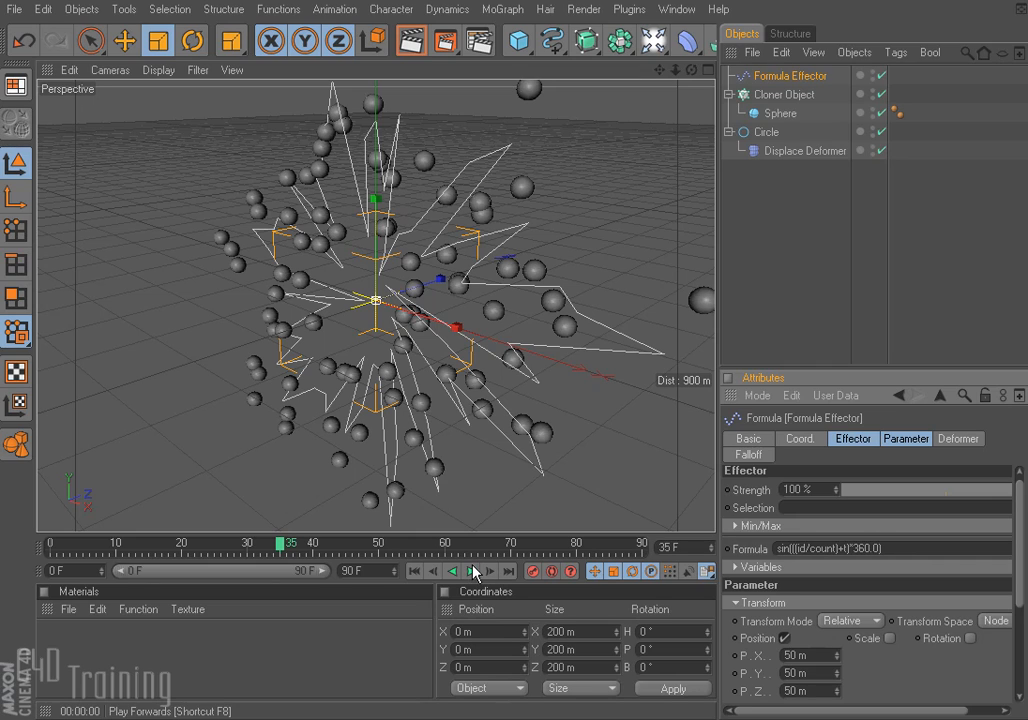
left_click(474, 572)
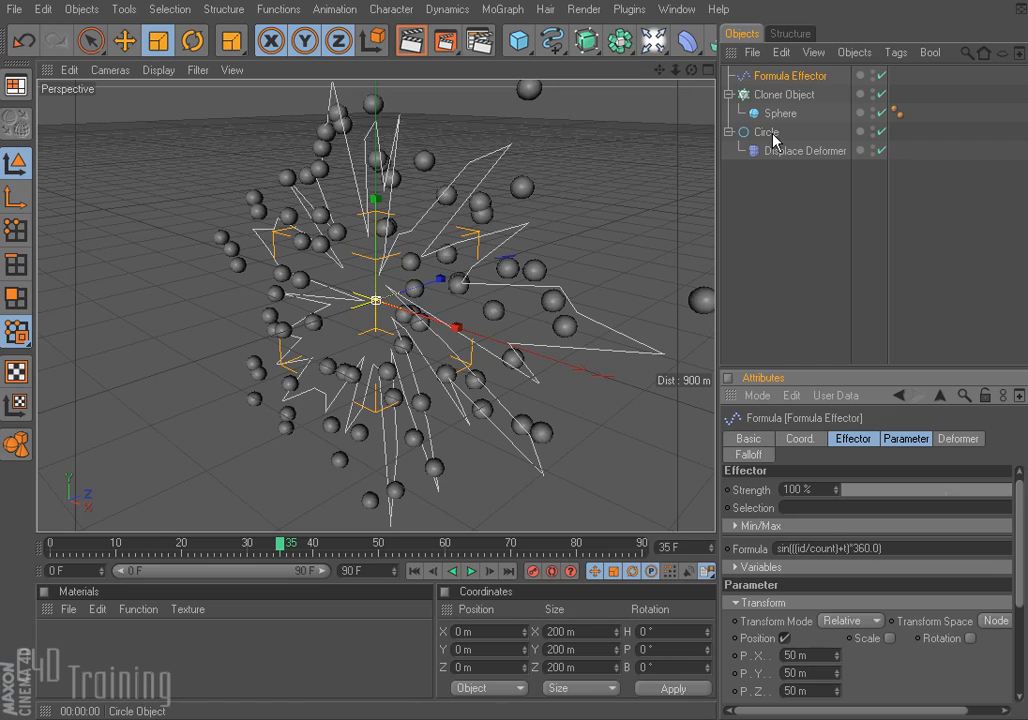
- Start a new scene and add a cube primitive
left_click(14, 10)
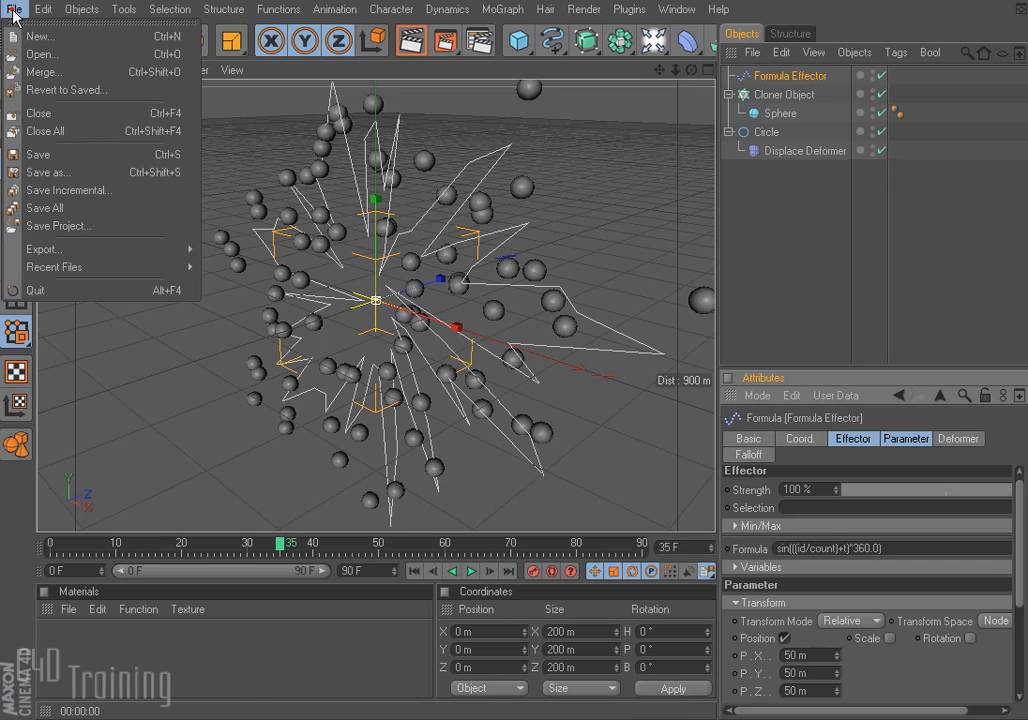
left_click(40, 37)
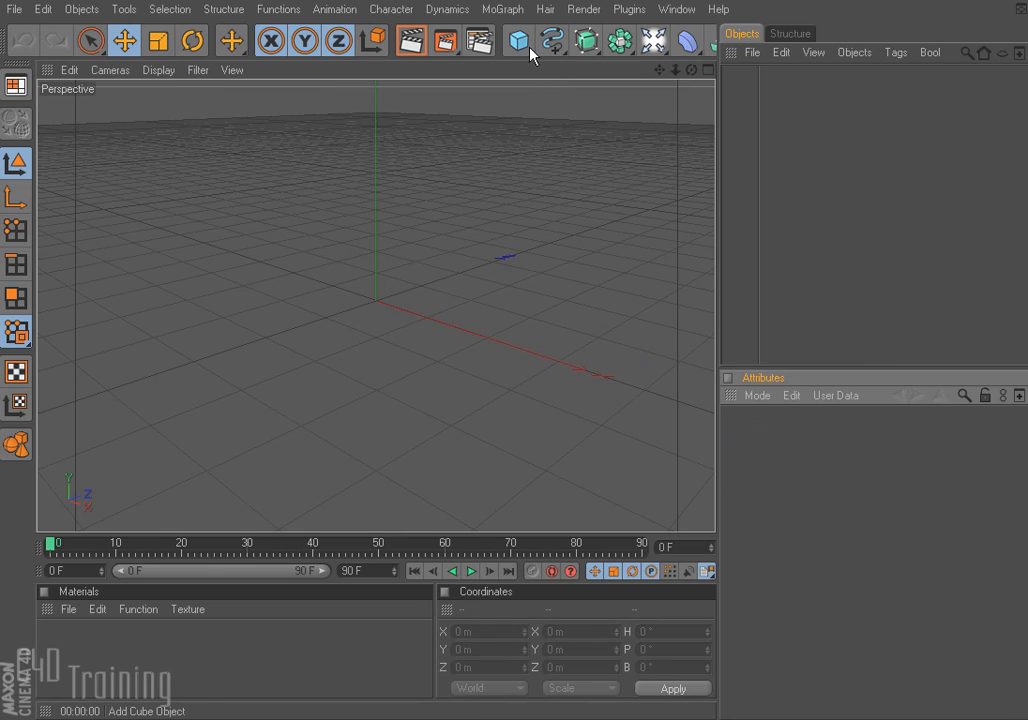
left_click_drag(521, 41, 572, 60)
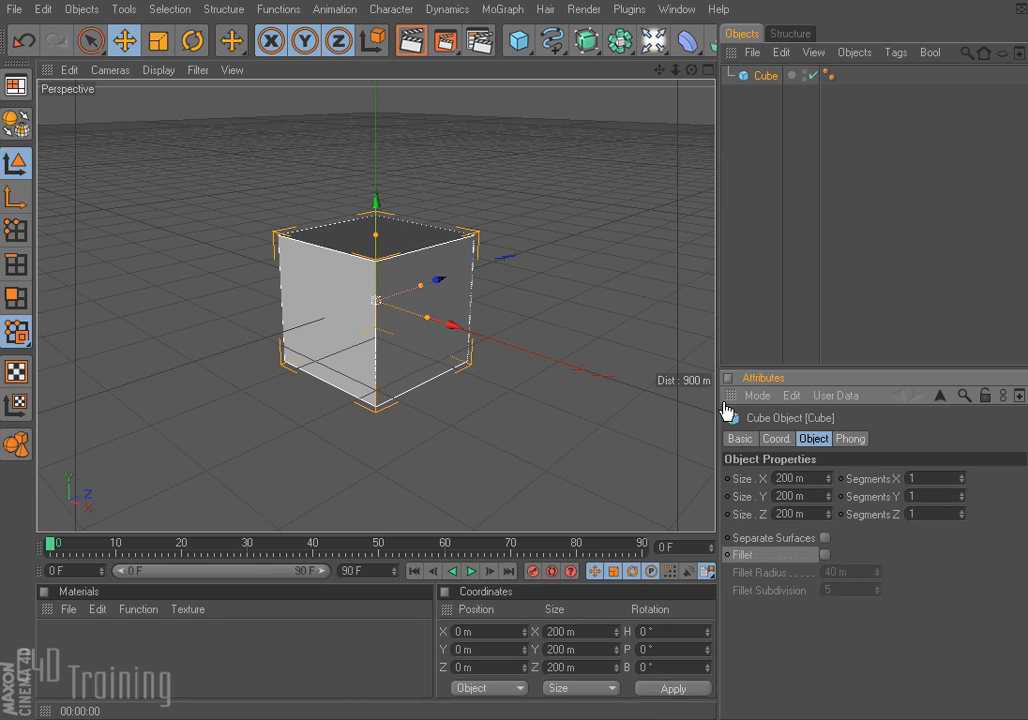
- Add a MoGraph Extrude deformer as a child of the cube and set its extrusion steps to 16
left_click(502, 10)
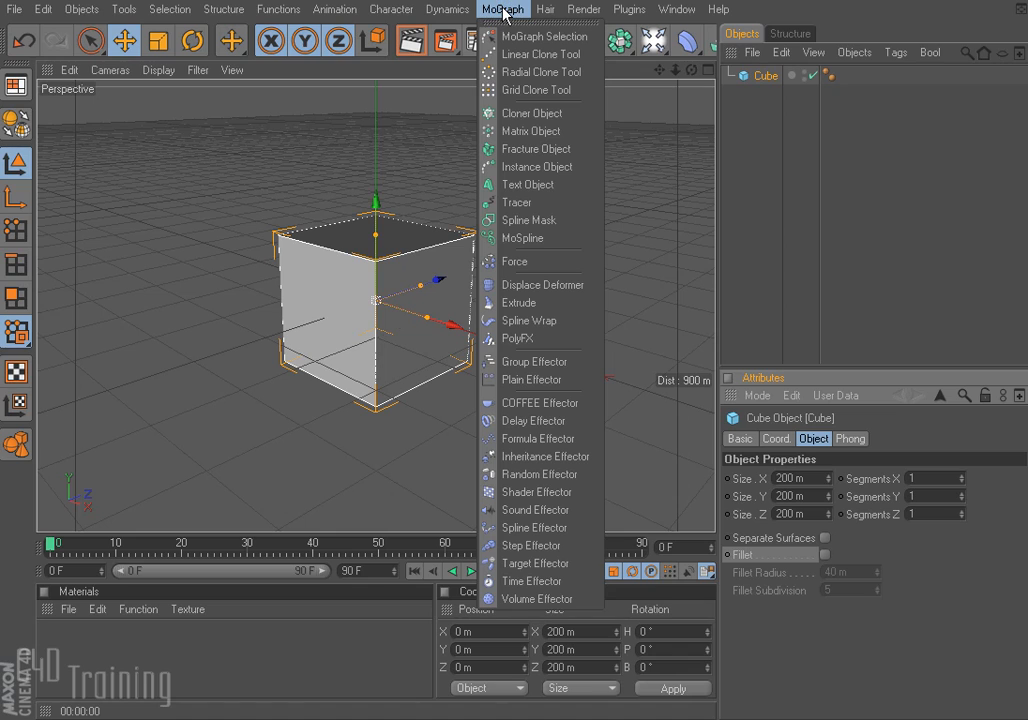
left_click(519, 303)
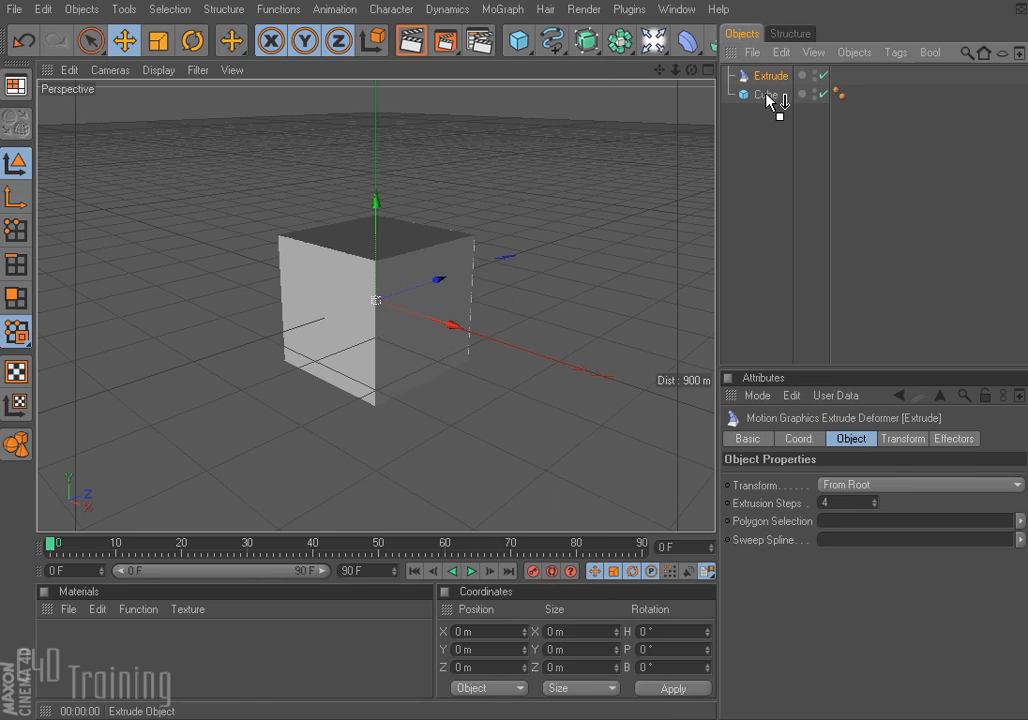
left_click_drag(767, 94, 770, 100)
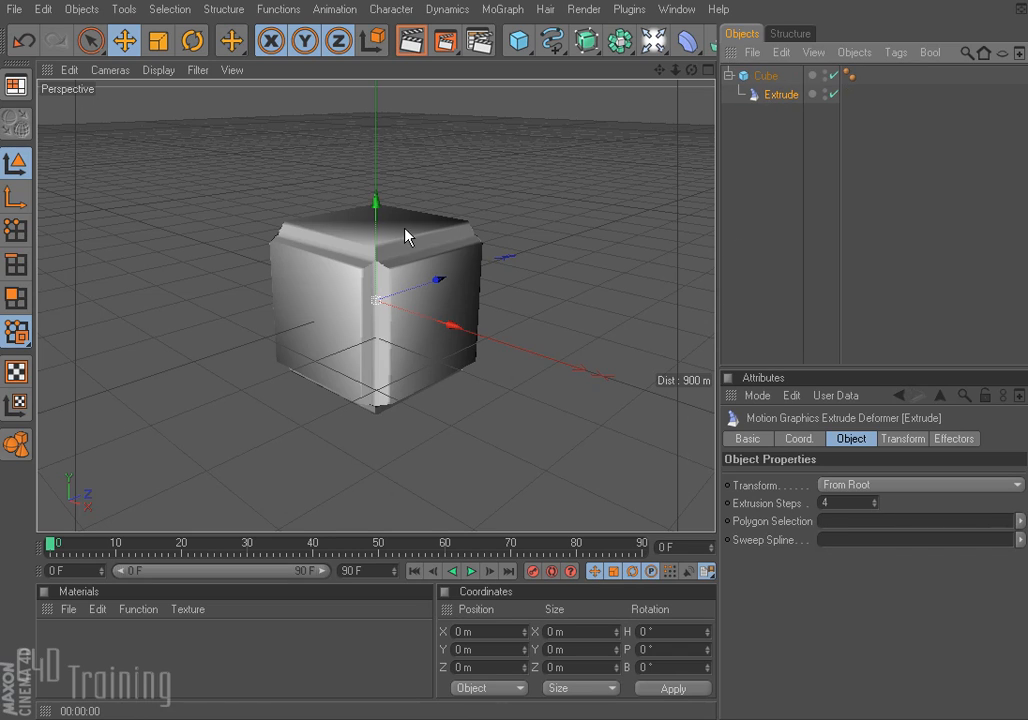
left_click(779, 93)
left_click_drag(873, 503, 828, 453)
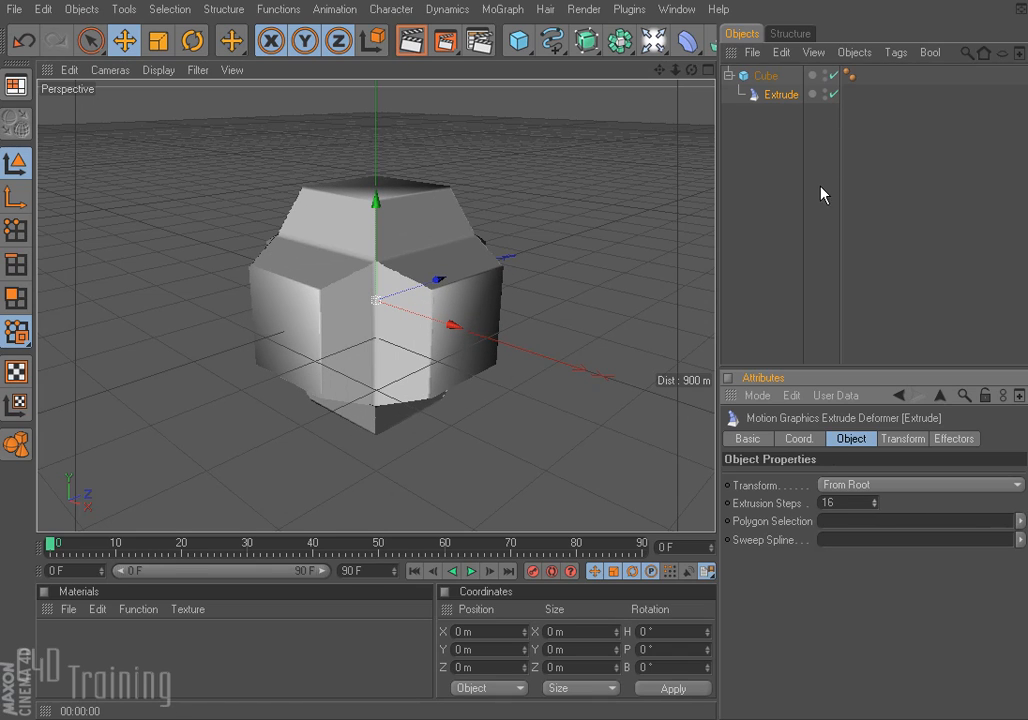
- Set the cube's X, Y and Z segments to 3 each
left_click(765, 75)
left_click(961, 475)
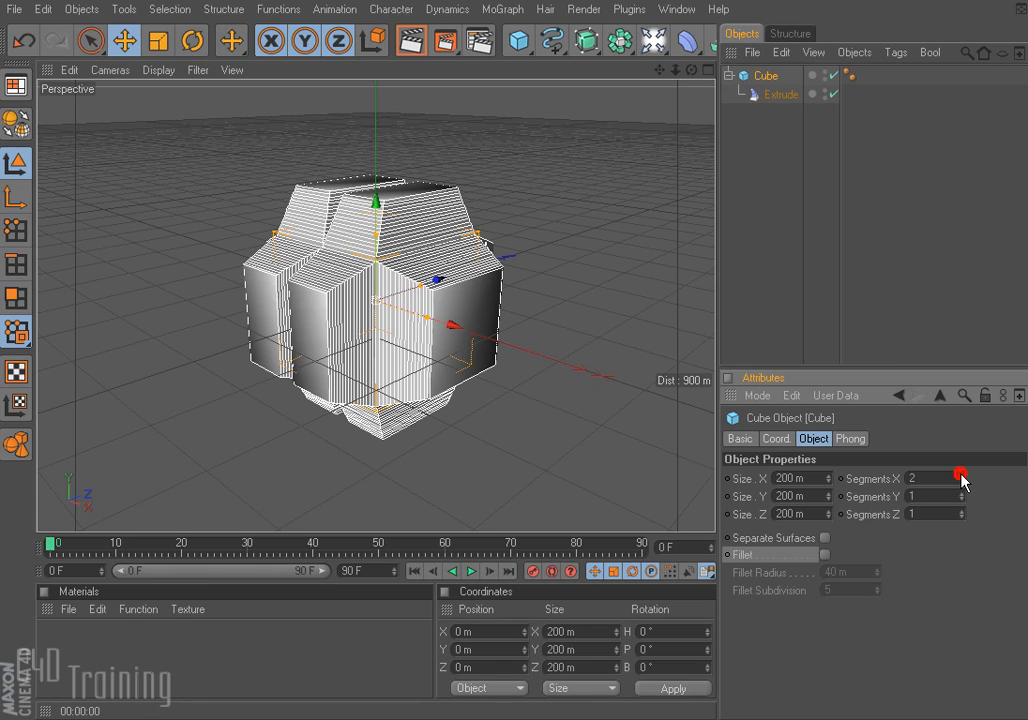
left_click(961, 475)
left_click(961, 494)
left_click(961, 494)
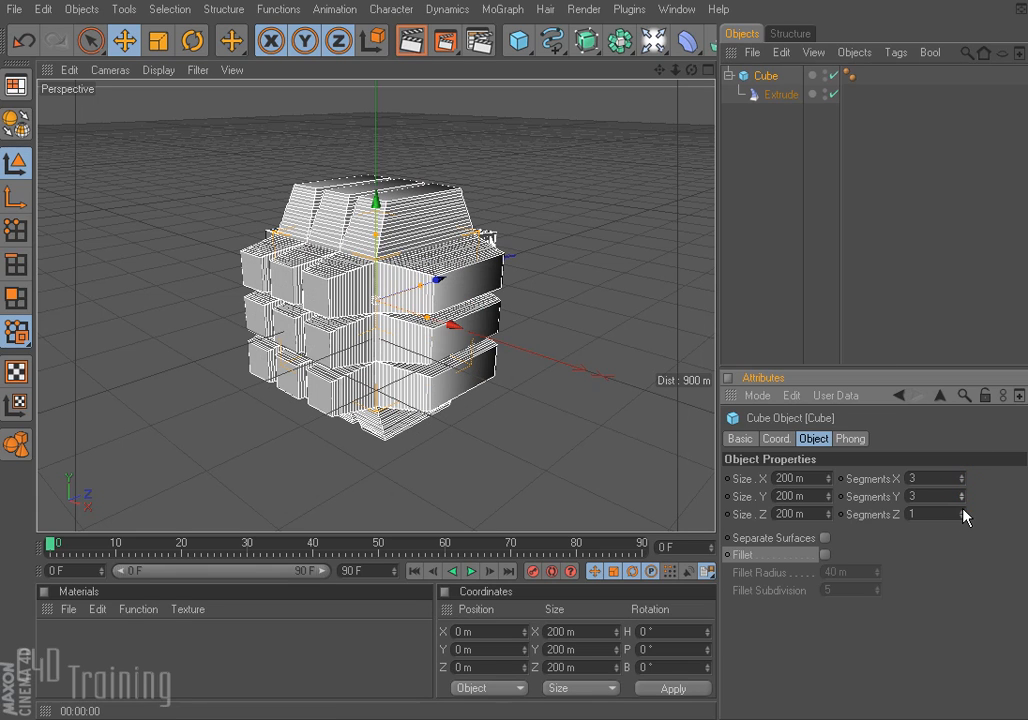
left_click(961, 510)
left_click(961, 510)
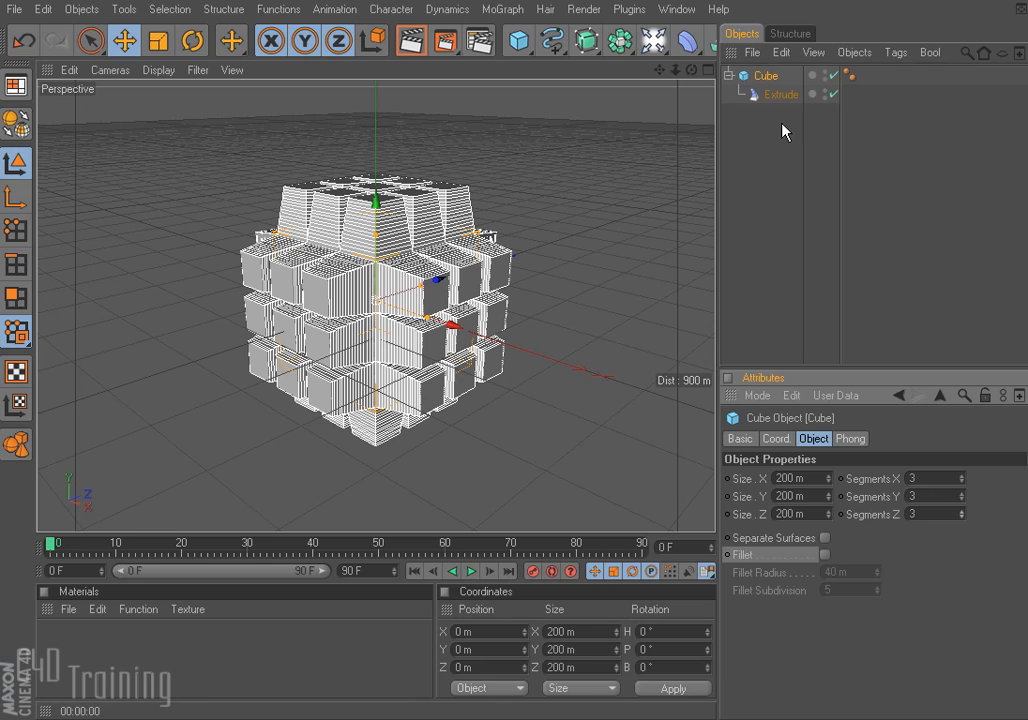
- Set the Extrude deformer's extrusion steps to 73
left_click(780, 95)
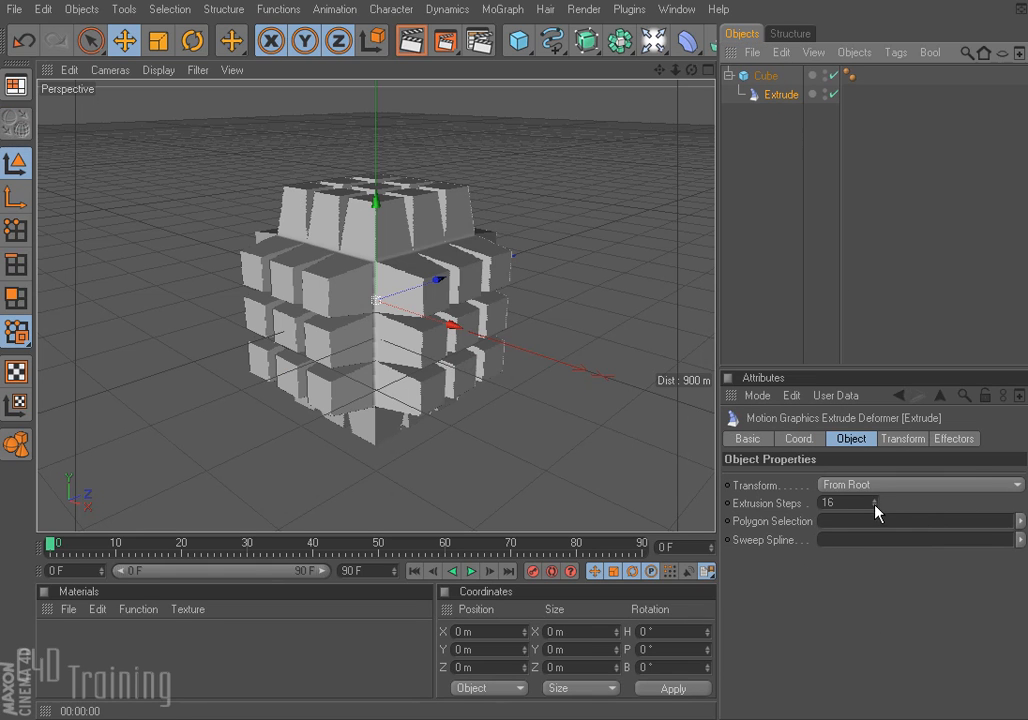
left_click_drag(874, 504, 931, 504)
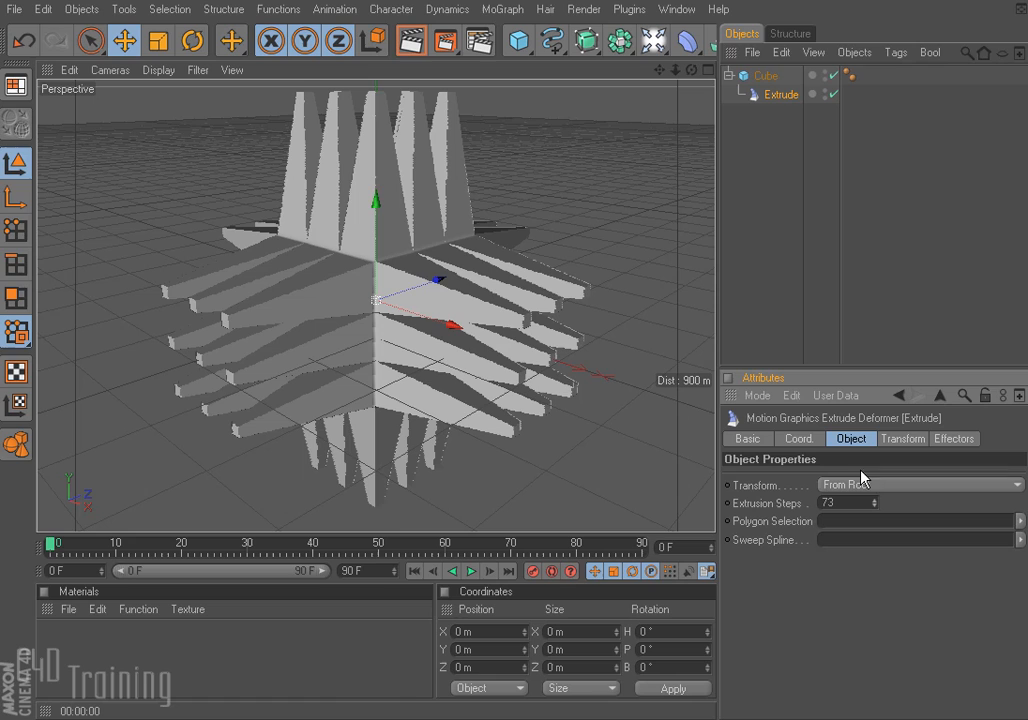
- Add a MoGraph Random Effector that affects the Extrude deformer
left_click(786, 100)
left_click(955, 439)
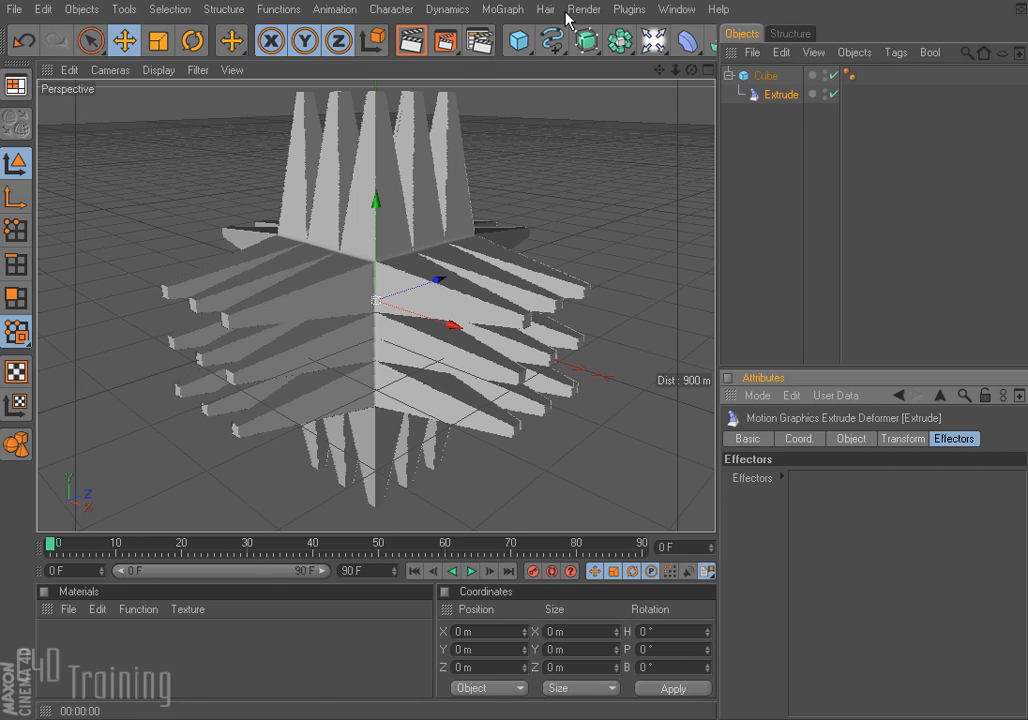
left_click(502, 9)
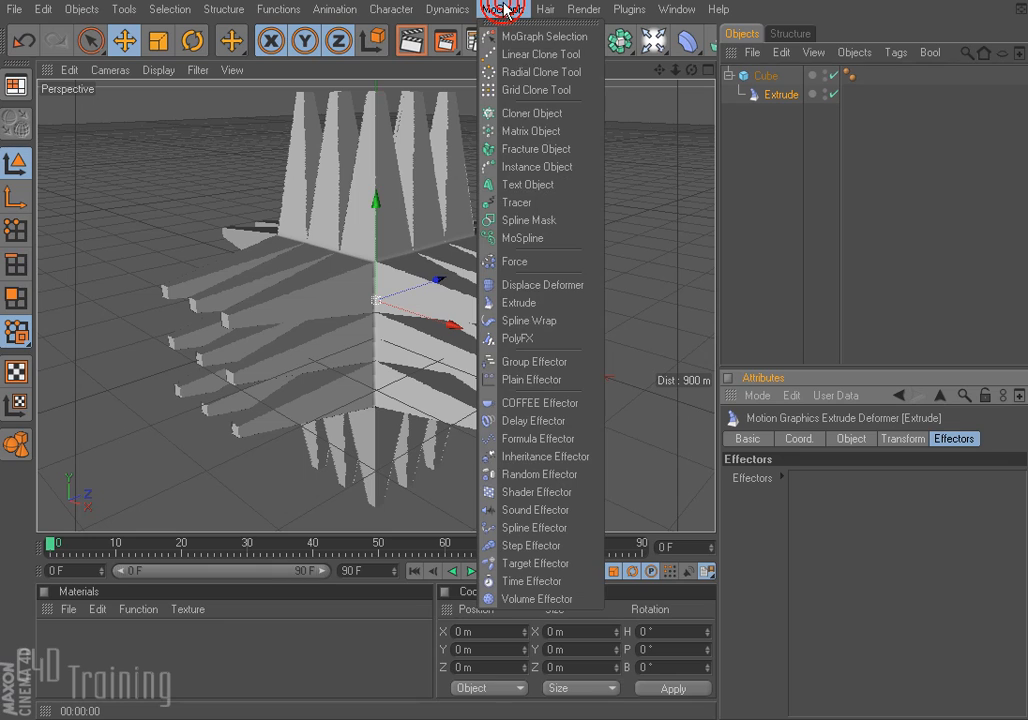
left_click(539, 474)
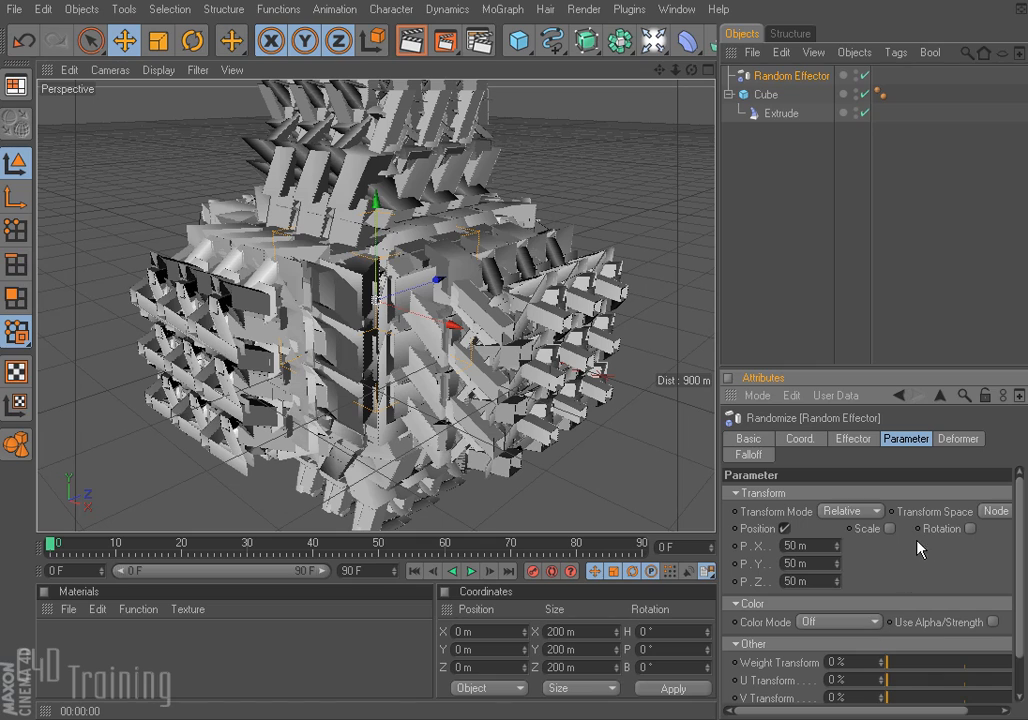
- Switch the Random Effector from position to rotation, with H at 6°, P at 7° and B at 5°
left_click(785, 529)
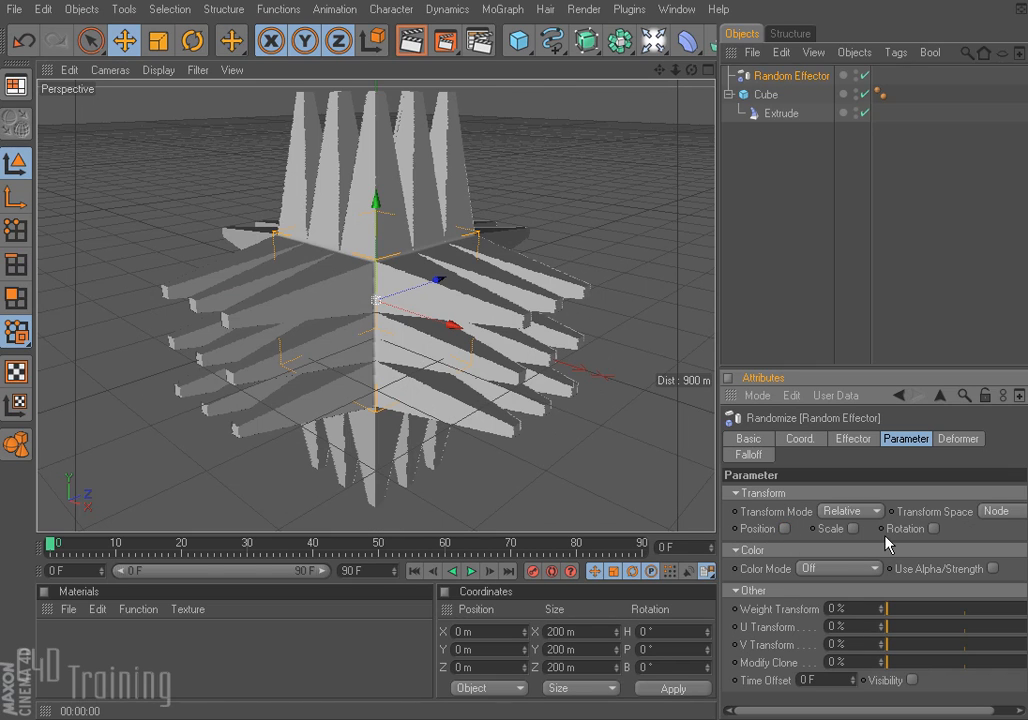
left_click(933, 529)
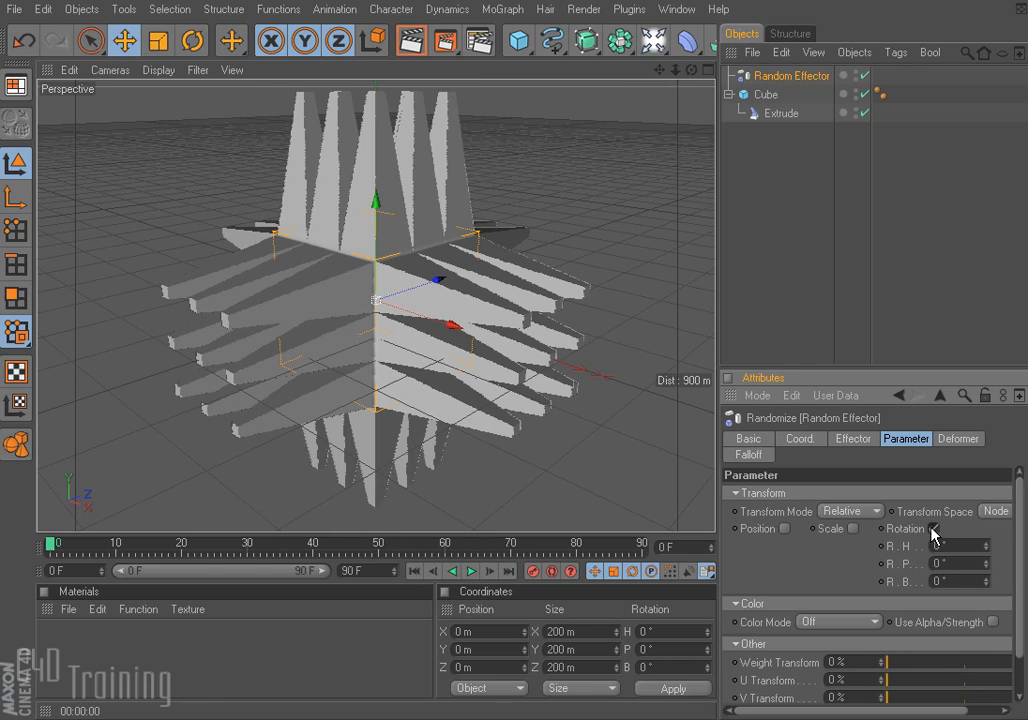
mouse_move(985, 545)
left_mouse_down()
mouse_move(985, 524)
mouse_move(989, 576)
left_mouse_up()
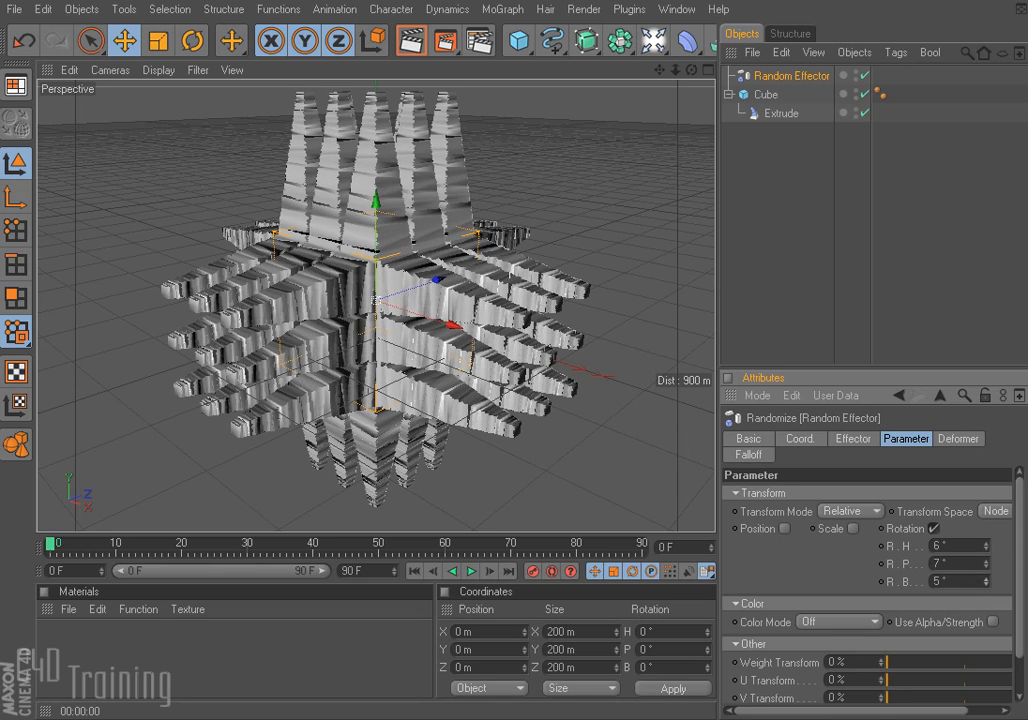
- Switch the Random Effector from rotation to scale with S.X at -0.74, and render the view
left_click(934, 528)
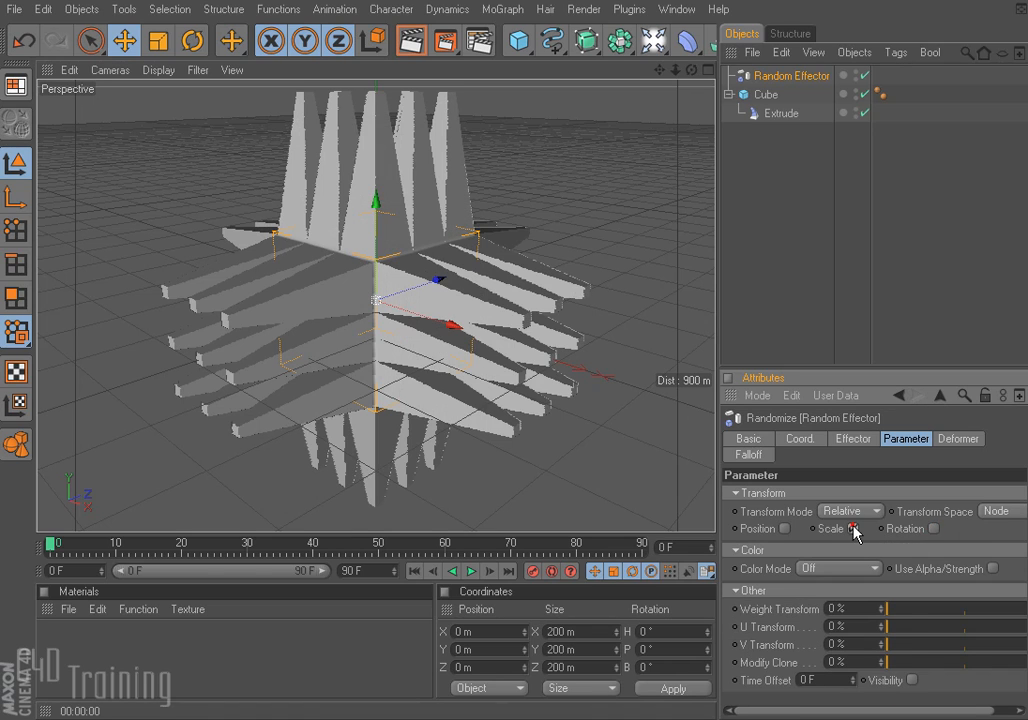
left_click(853, 528)
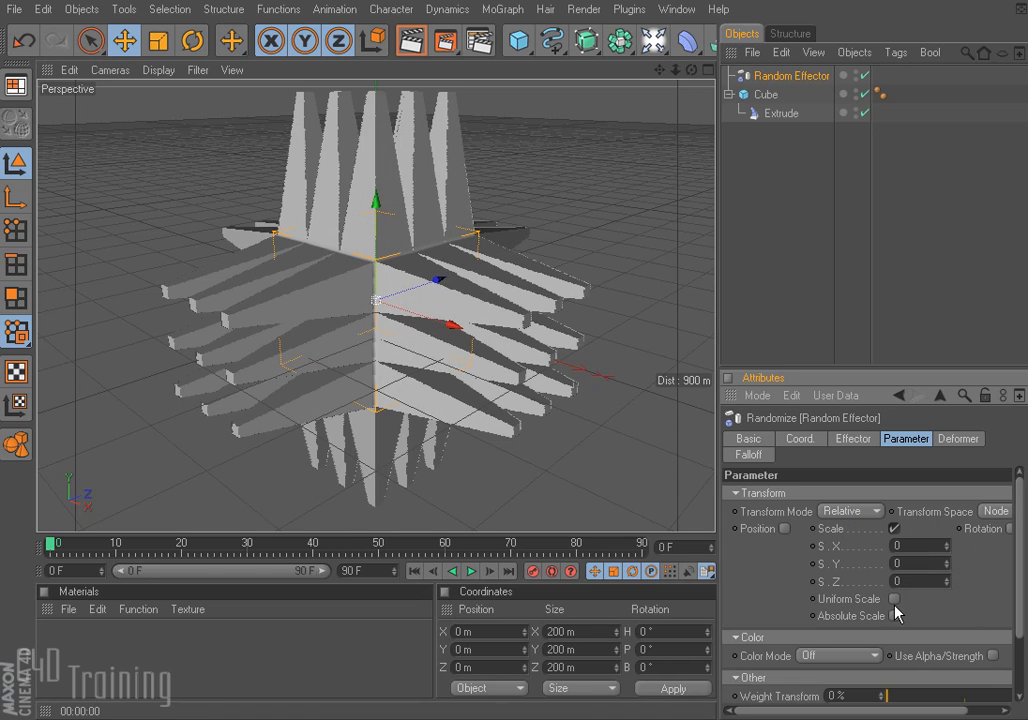
mouse_move(947, 546)
left_mouse_down()
mouse_move(947, 526)
mouse_move(950, 551)
left_mouse_up()
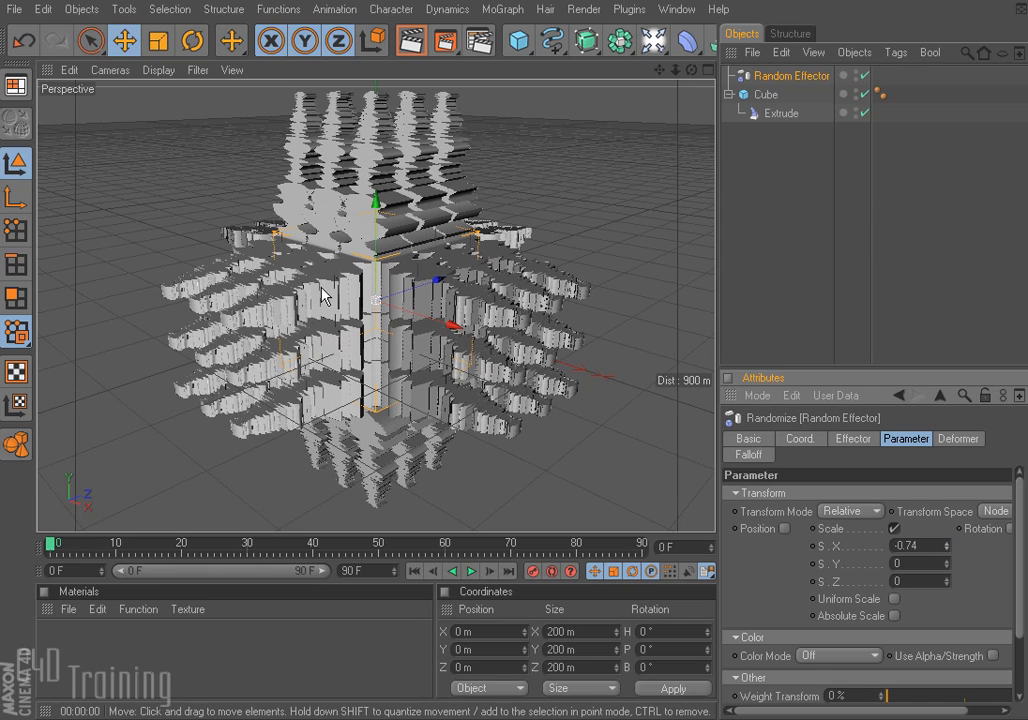
left_click_drag(322, 295, 376, 298, "alt")
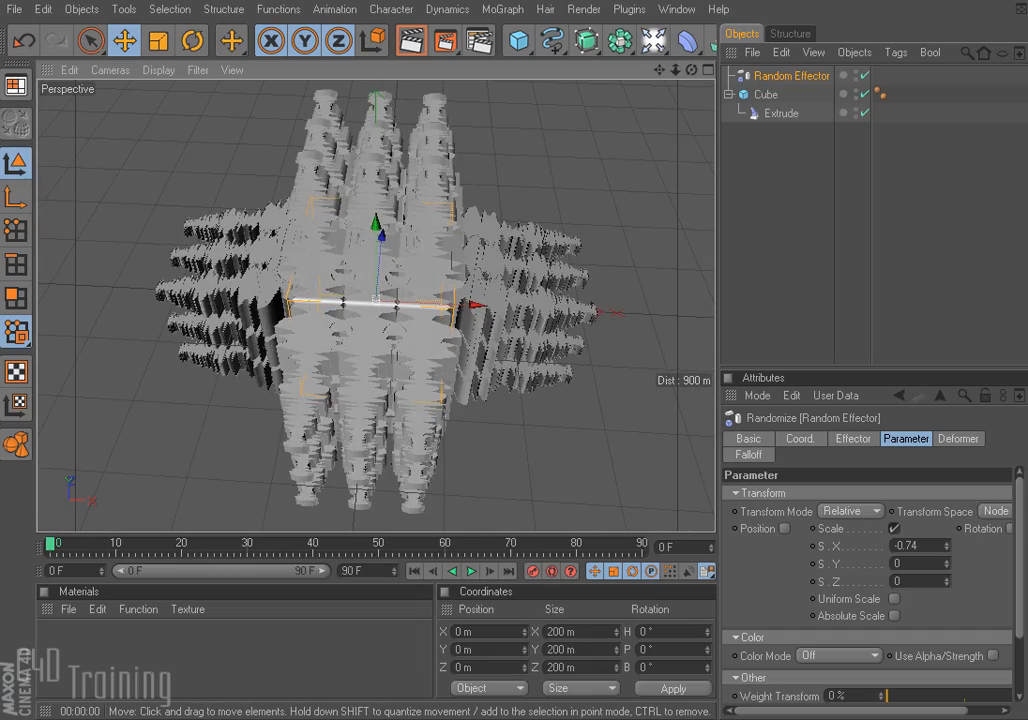
left_click(411, 40)
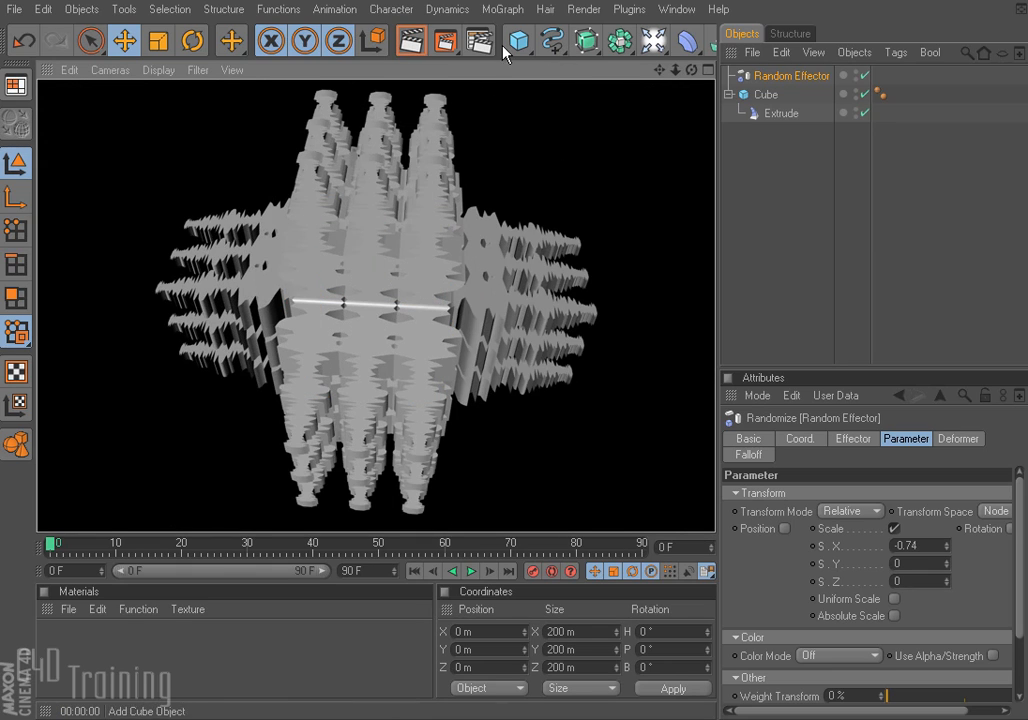
- Add a HyperNURBS object, nest the extruded cube inside it and render the smoothed result
left_click_drag(587, 40, 650, 60)
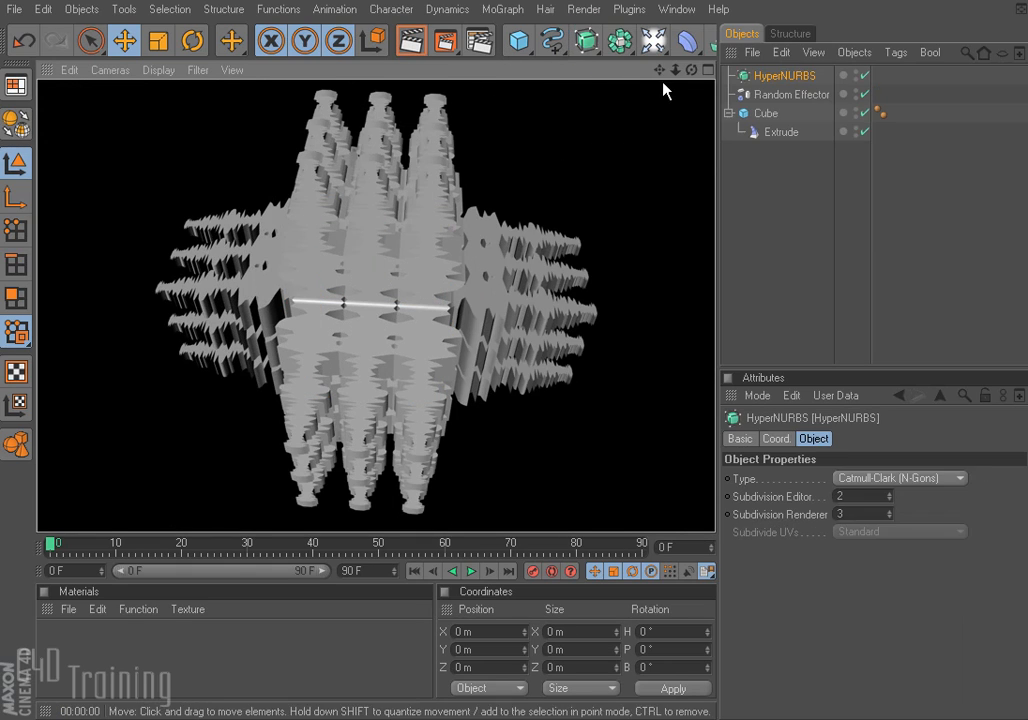
left_click(766, 114)
left_click_drag(768, 114, 787, 77)
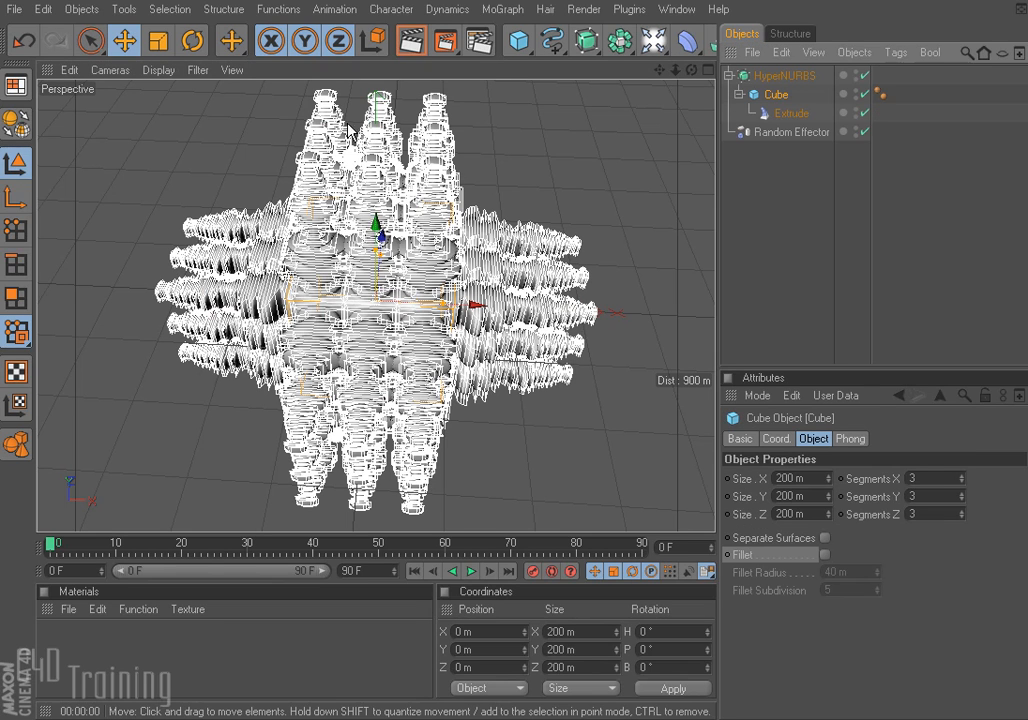
left_click(411, 41)
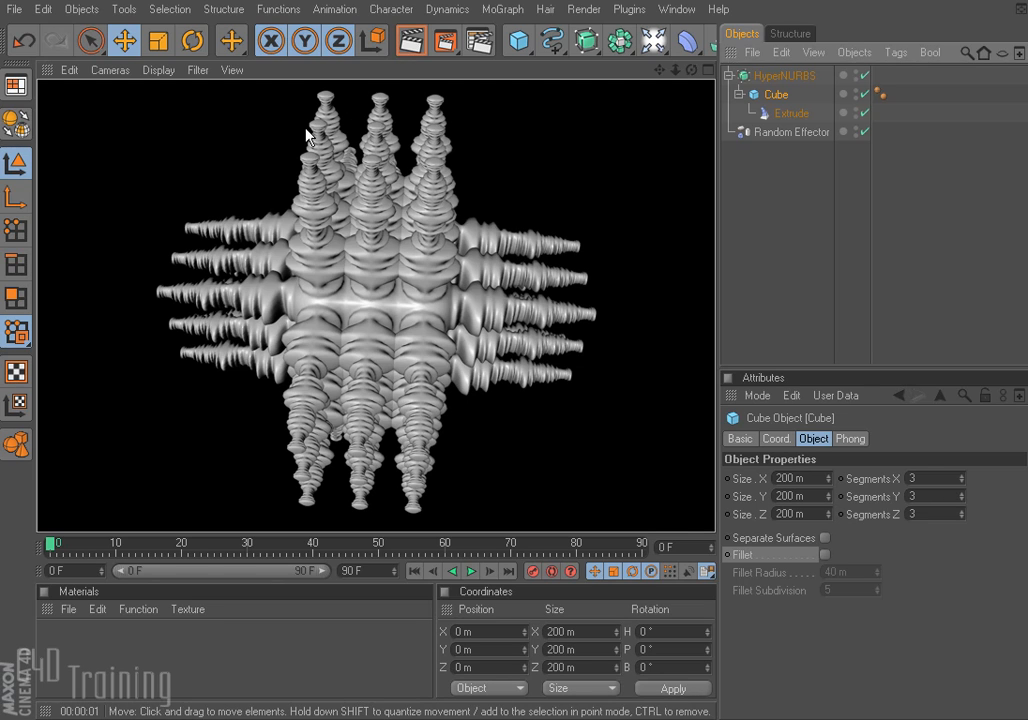
left_click(551, 162)
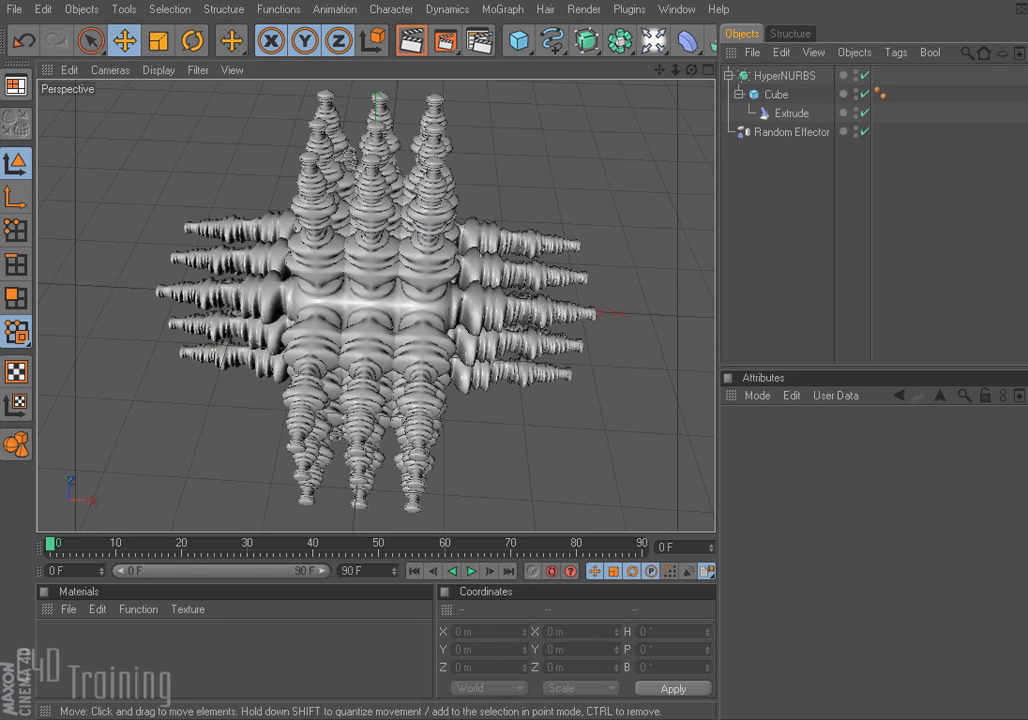
- Merge the Illustrator file spiral_8.ai into the scene with an import scale of 5
left_click(15, 10)
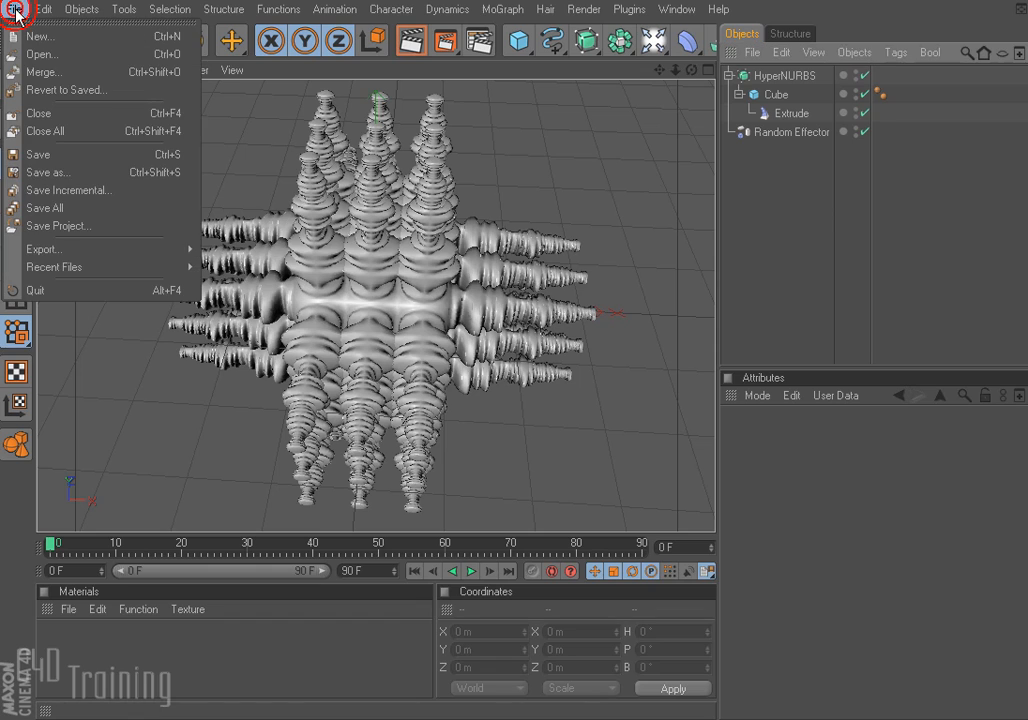
left_click(44, 72)
left_click(214, 224)
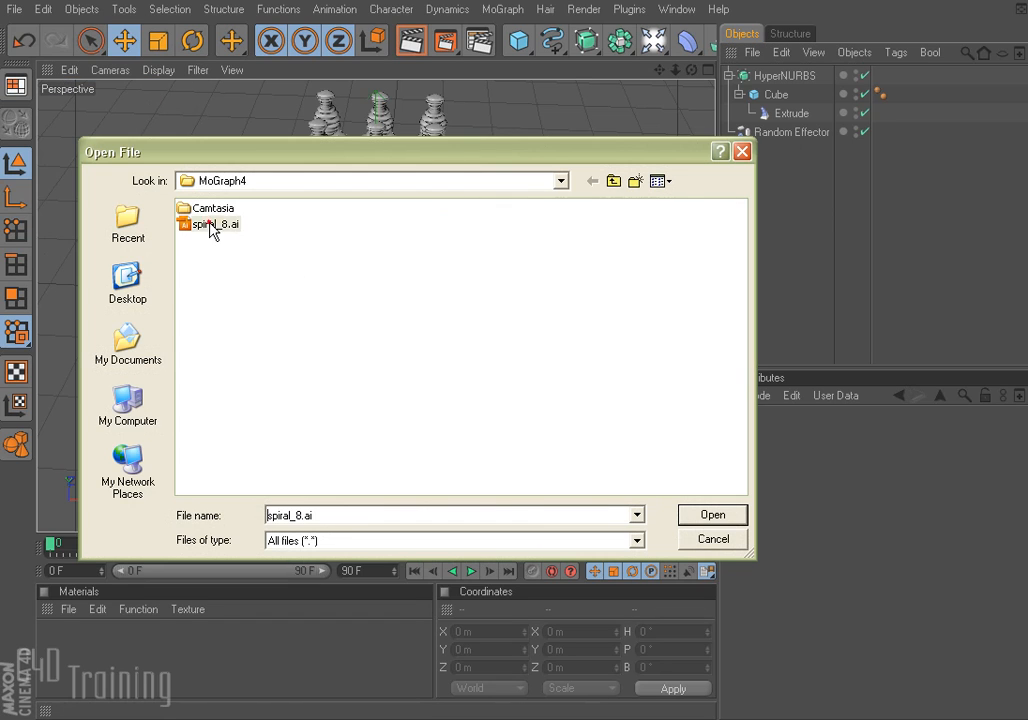
left_click(713, 514)
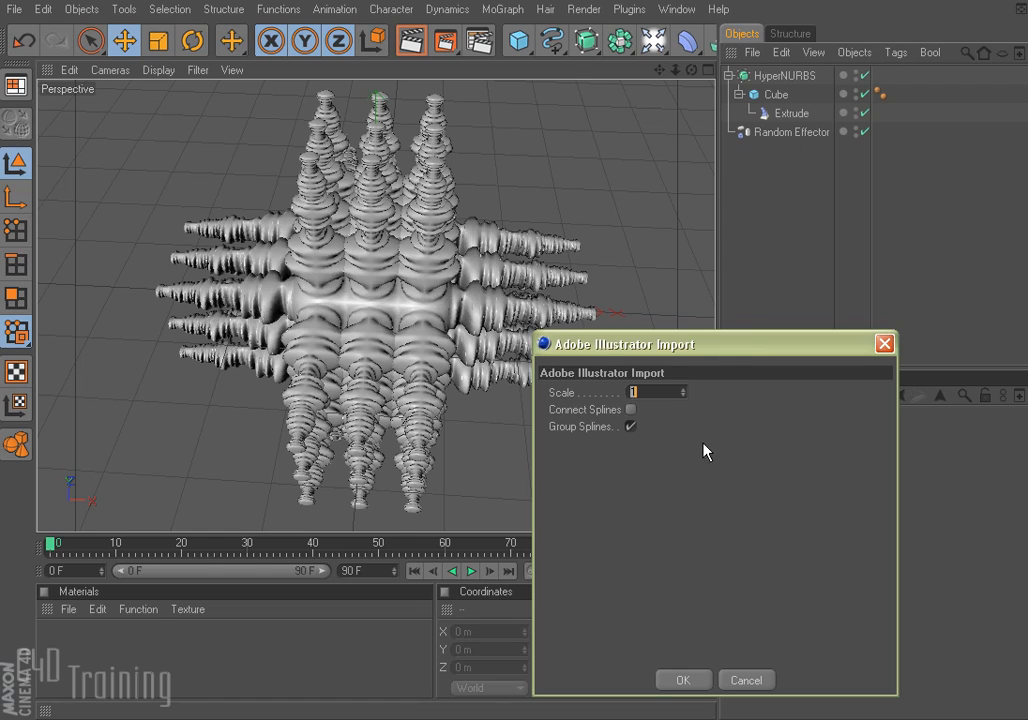
double_click(652, 392)
type("5")
left_click(685, 680)
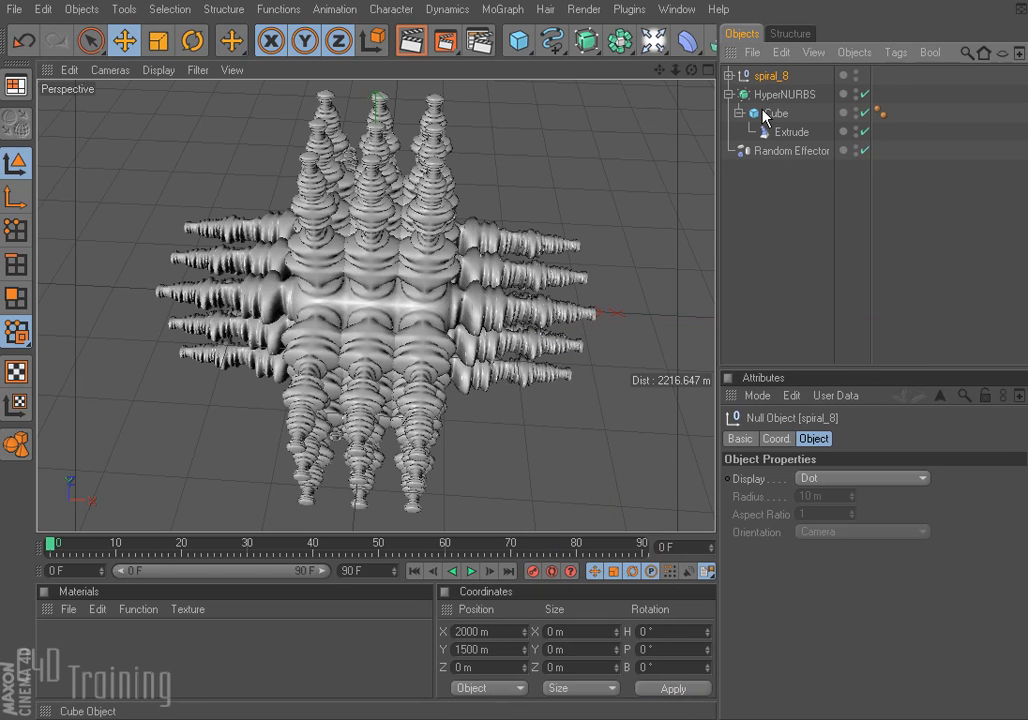
- Delete Path 2 through Path 9 from the imported spiral_8 group, keeping only the Path 1 spiral
left_click(729, 77)
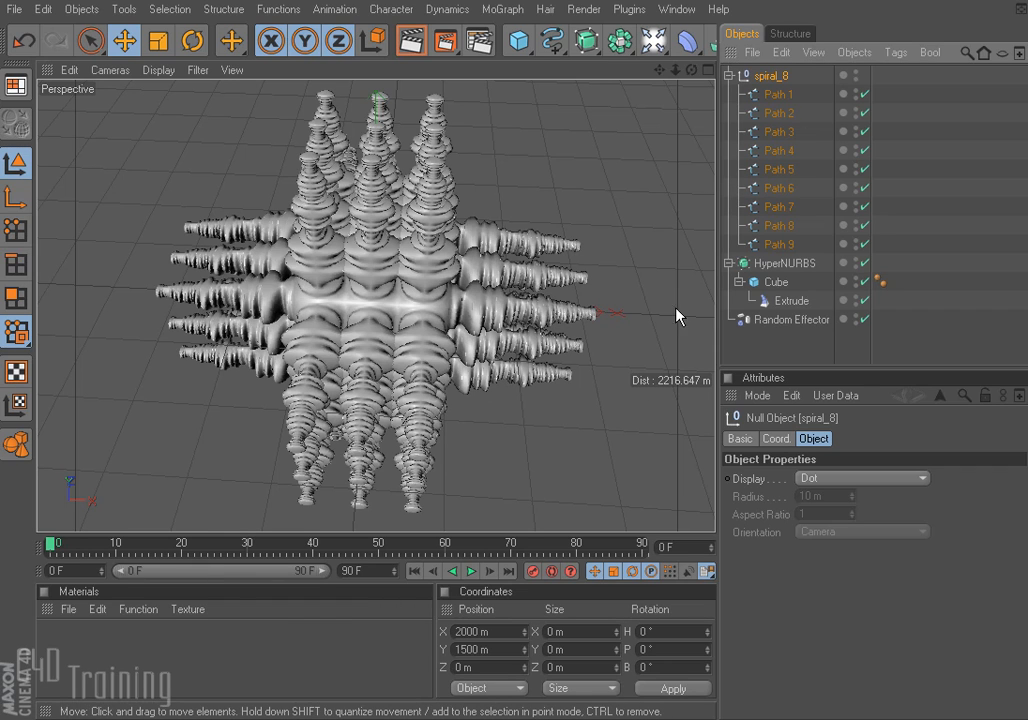
scroll(540, 246, "down", 10)
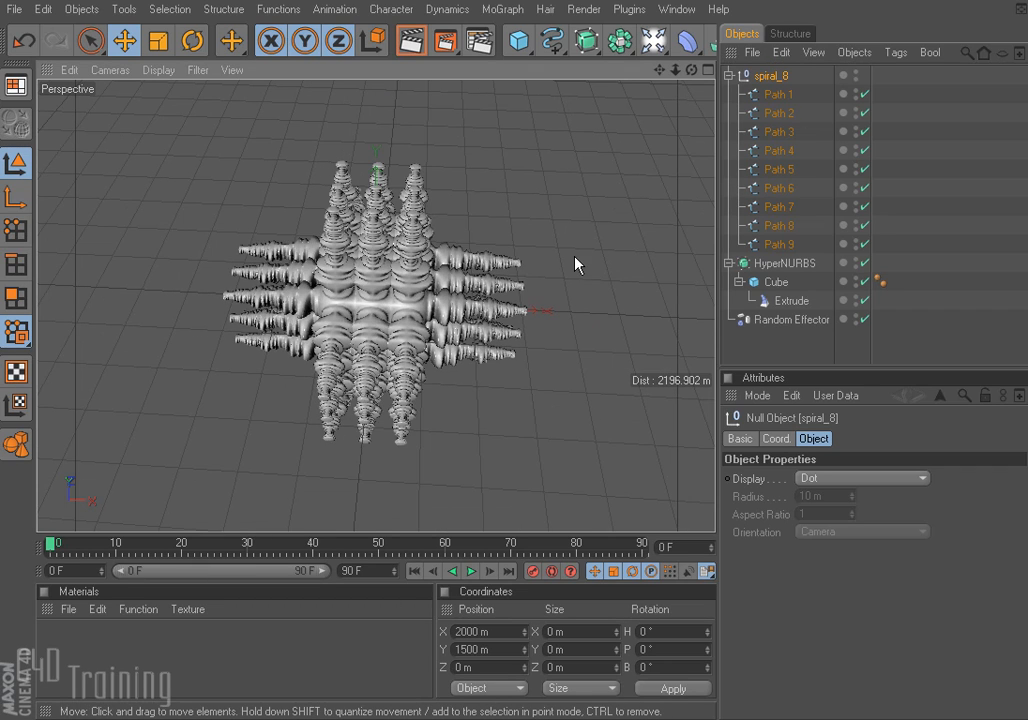
scroll(567, 300, "down", 5)
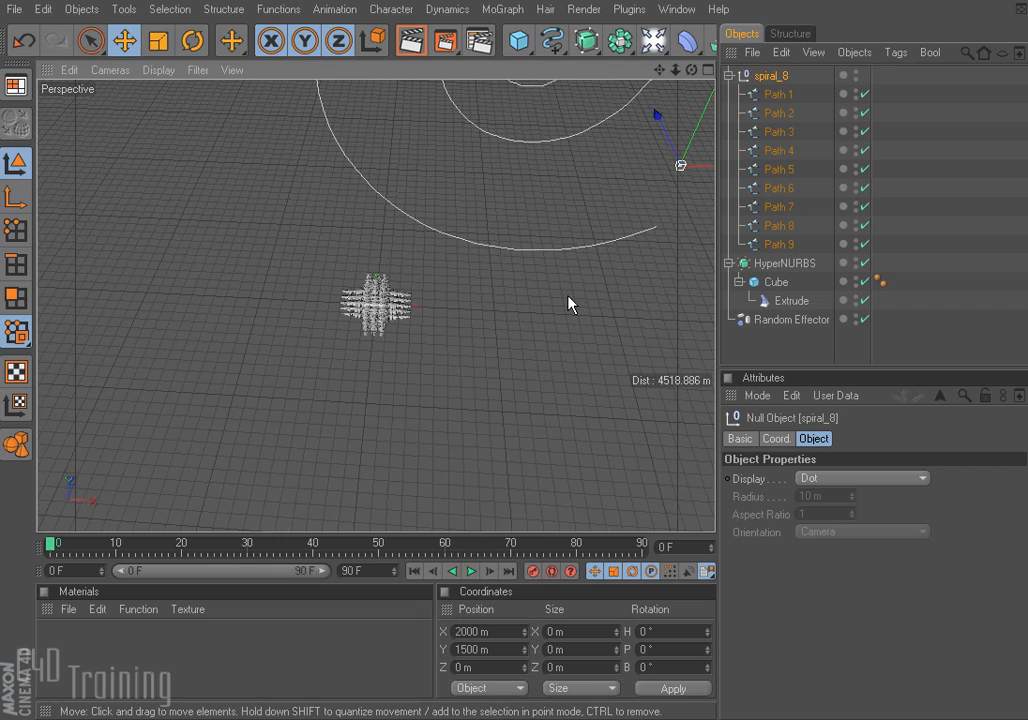
scroll(569, 298, "down", 5)
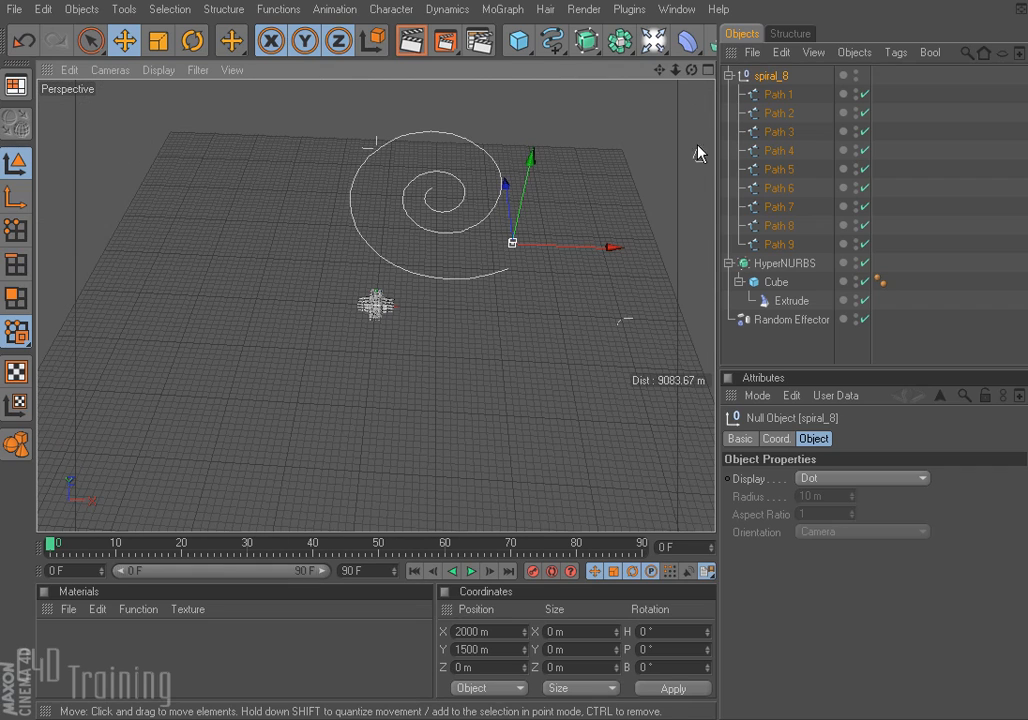
left_click(780, 94)
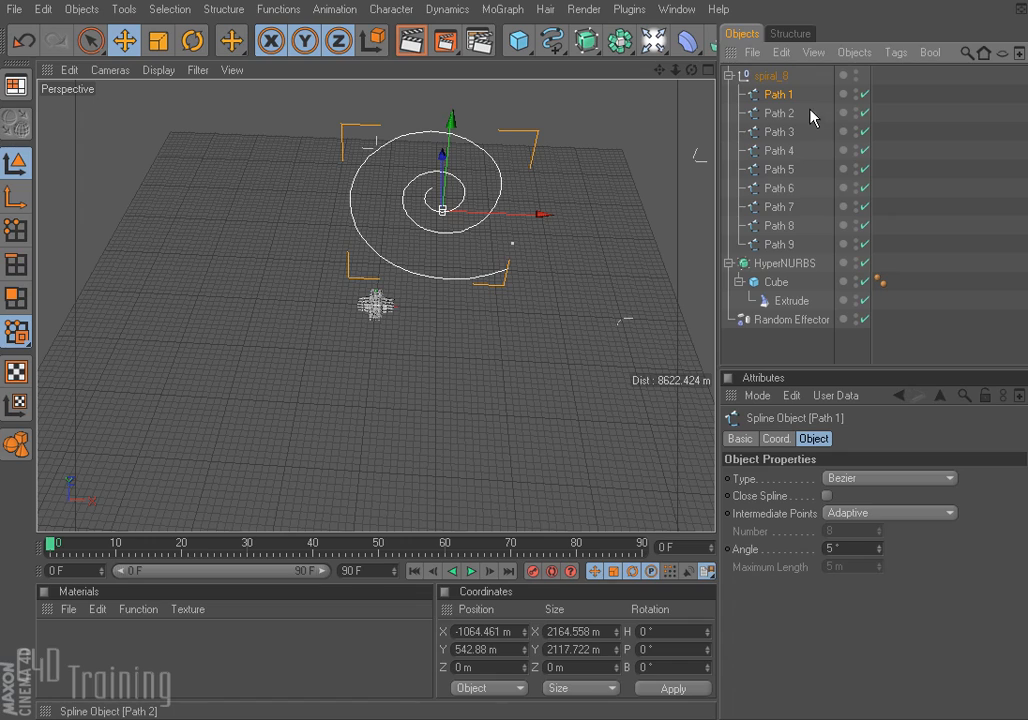
left_click_drag(815, 111, 742, 252)
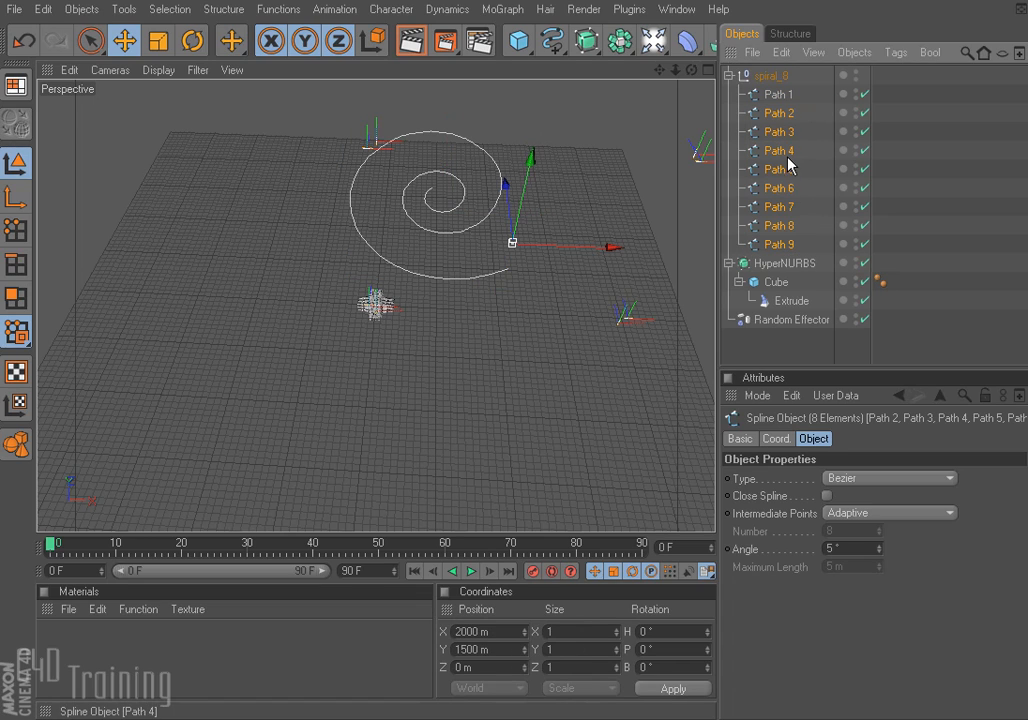
key("Delete")
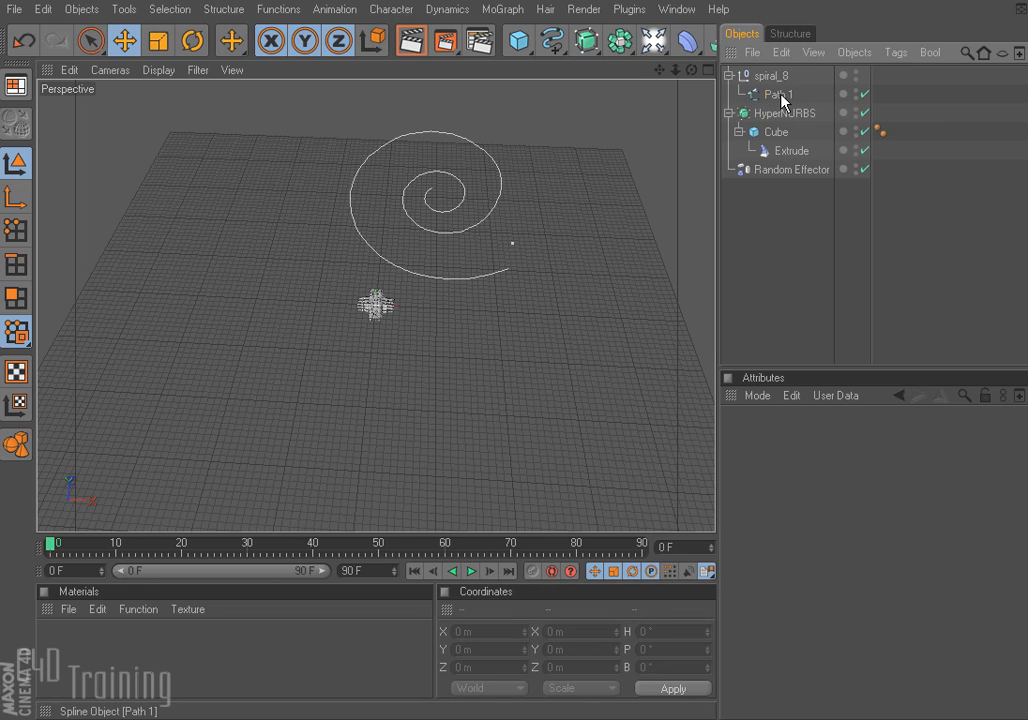
- Delete the spiral_8 null without its children and select the freed Path 1 spline
left_click(779, 94)
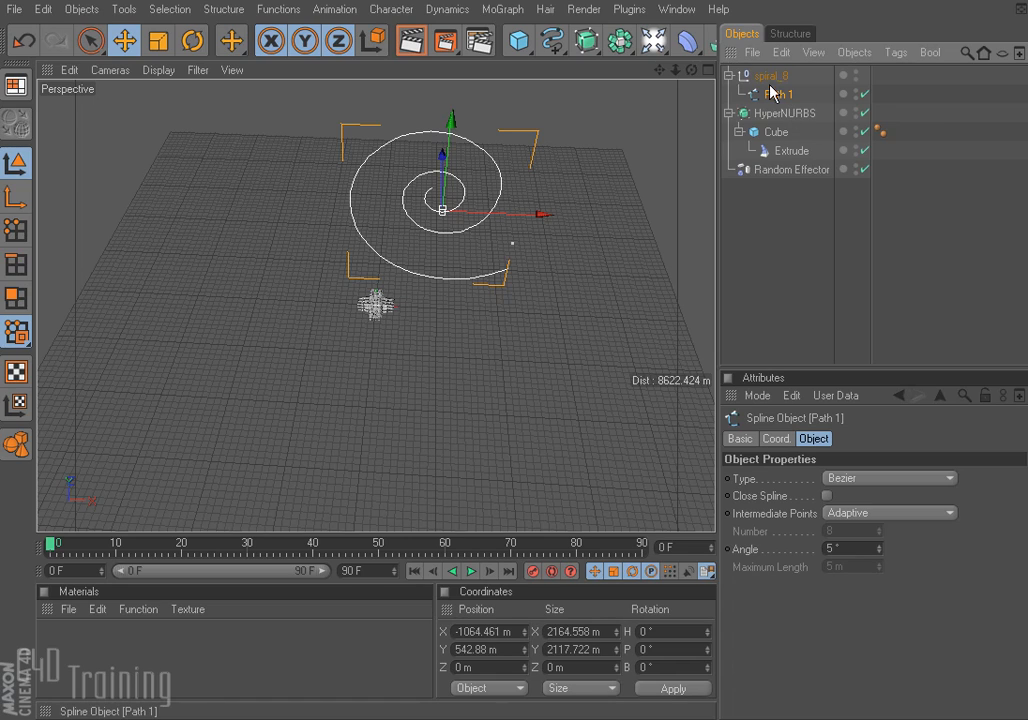
right_click(771, 80)
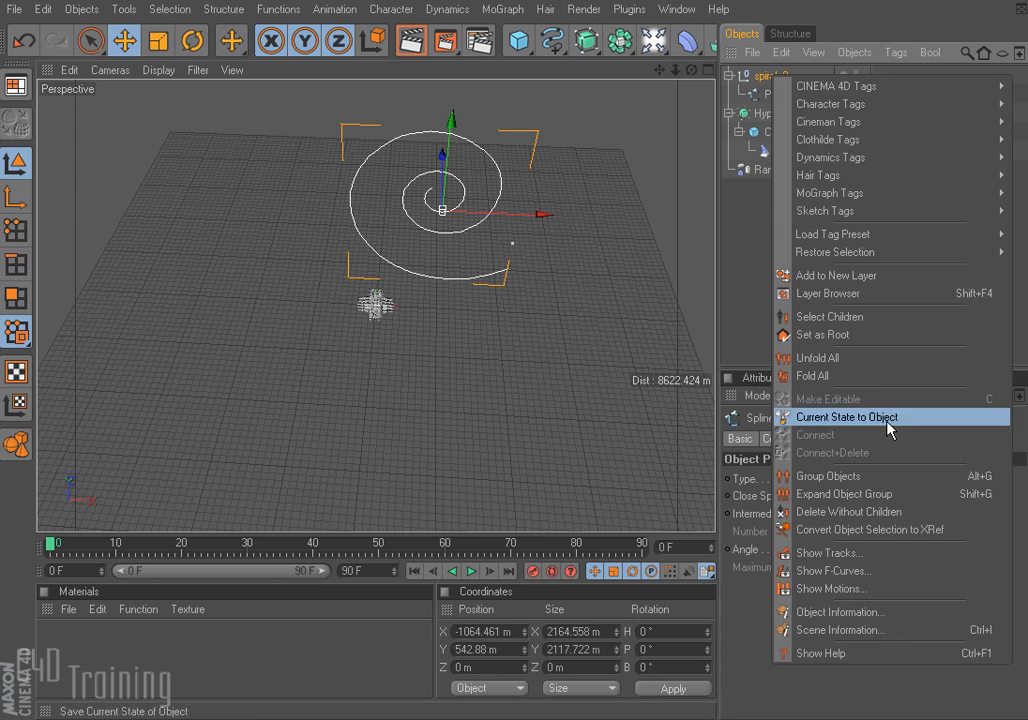
left_click(845, 513)
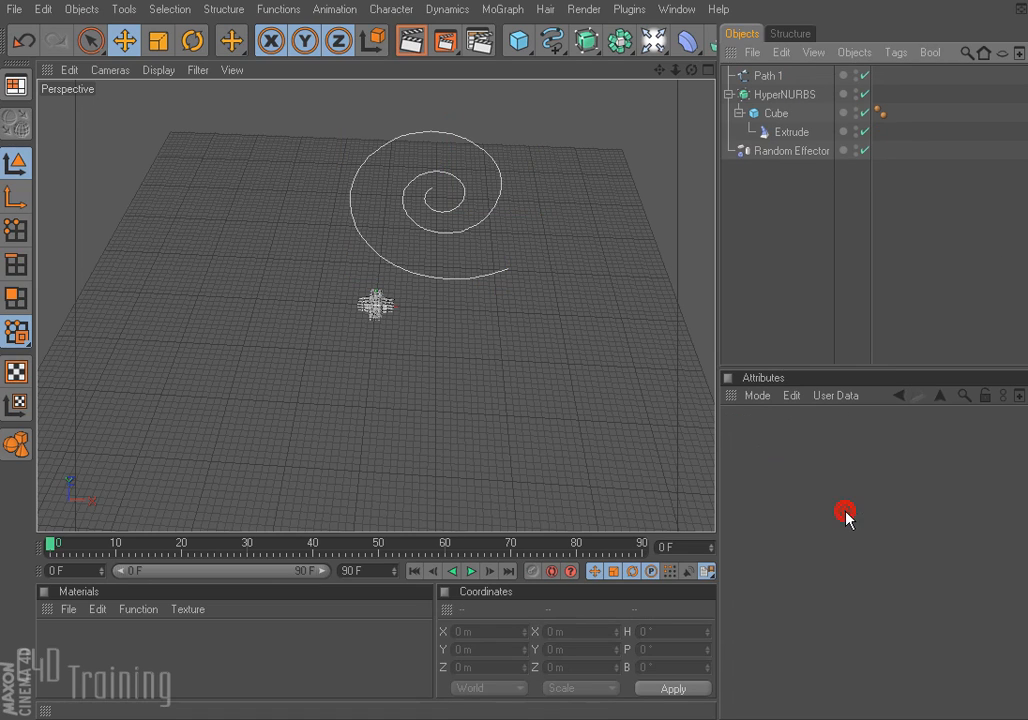
left_click(775, 79)
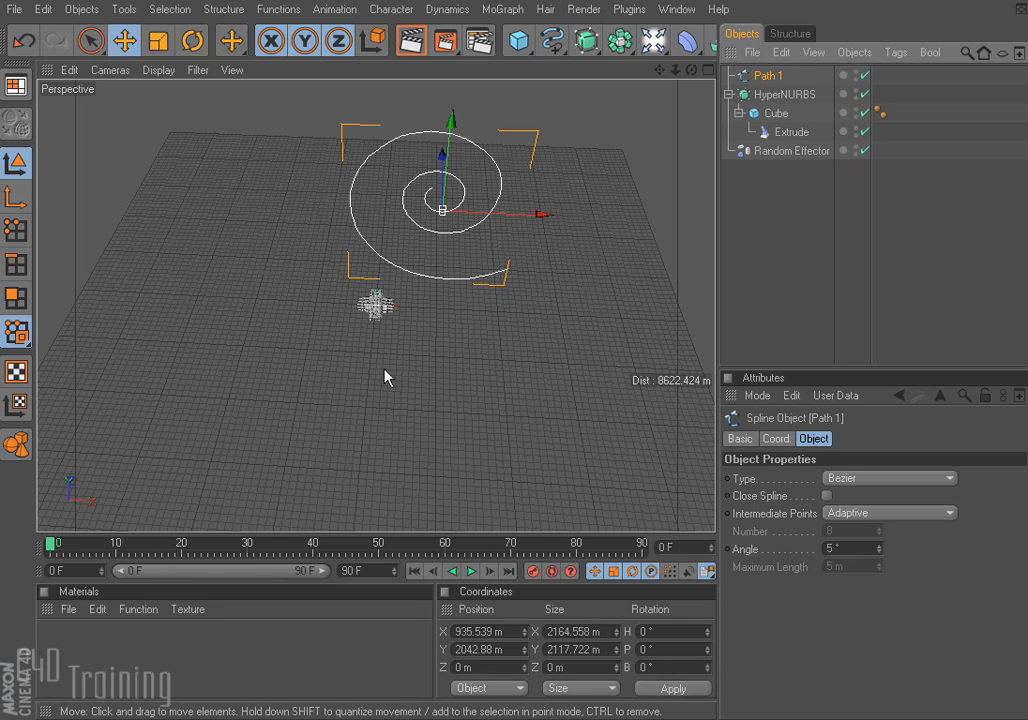
left_click_drag(385, 370, 394, 376)
- Open the Extrude deformer's object properties
scroll(418, 404, "up", 10)
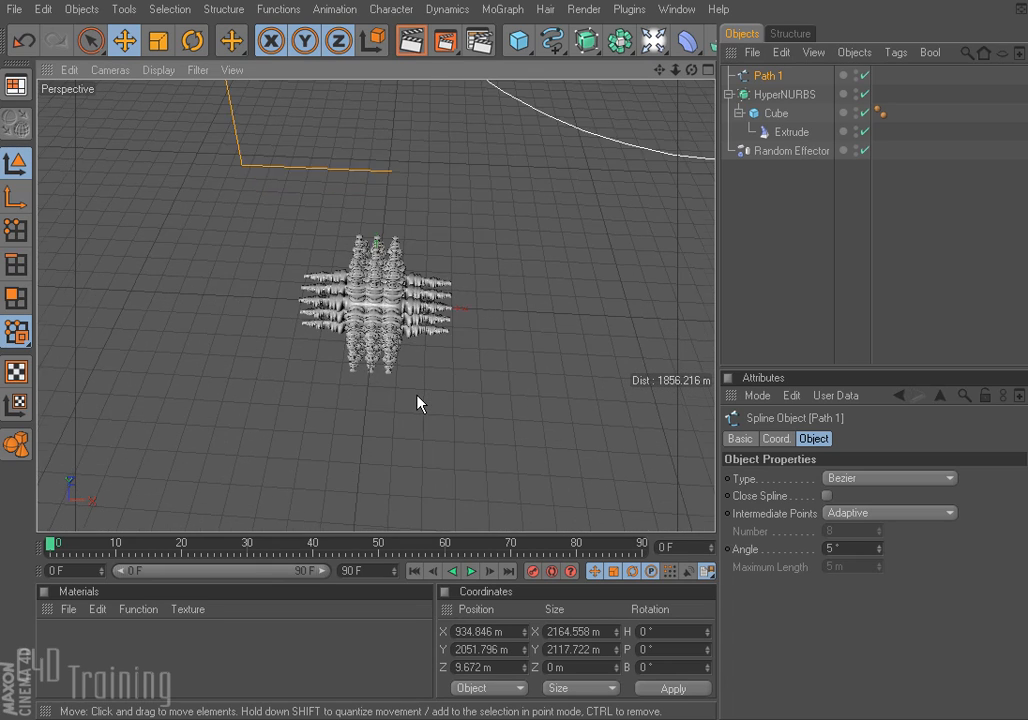
scroll(418, 404, "up", 5)
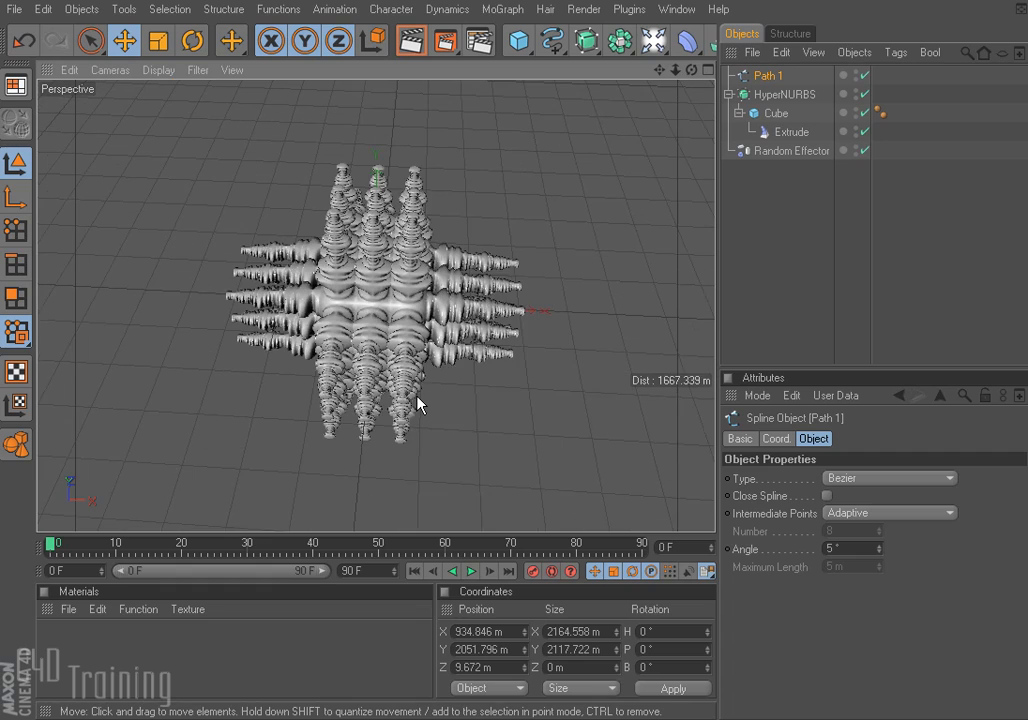
left_click(798, 134)
left_click(852, 440)
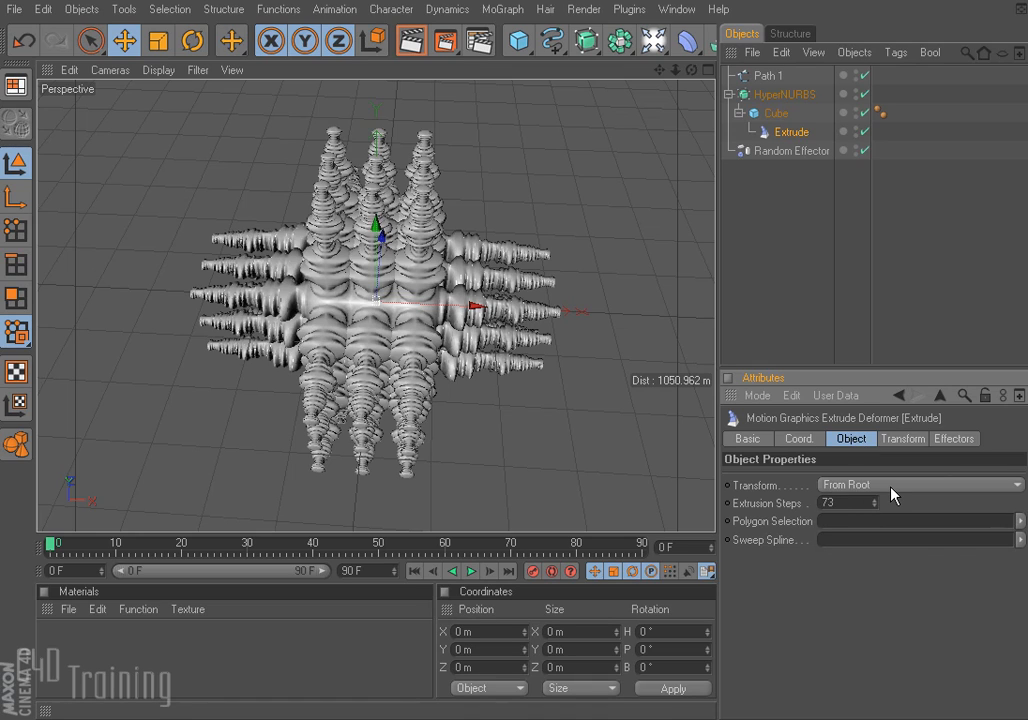
- Switch the Extrude deformer's Transform to Per Step and back to From Root to compare the available options
left_click(889, 487)
left_click(889, 486)
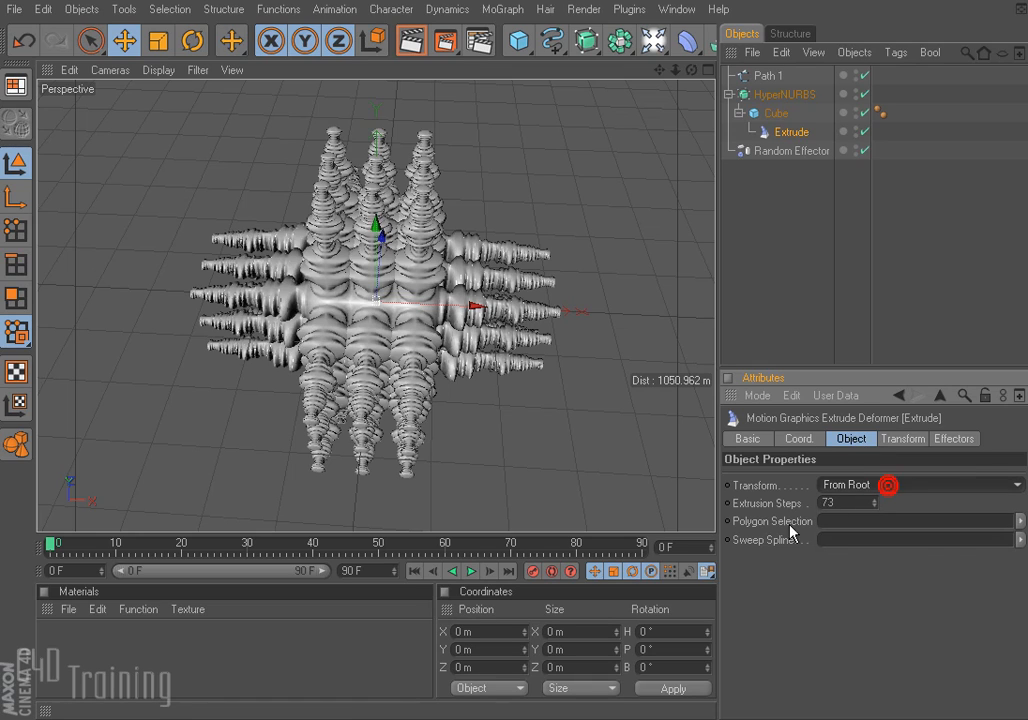
left_click(762, 540)
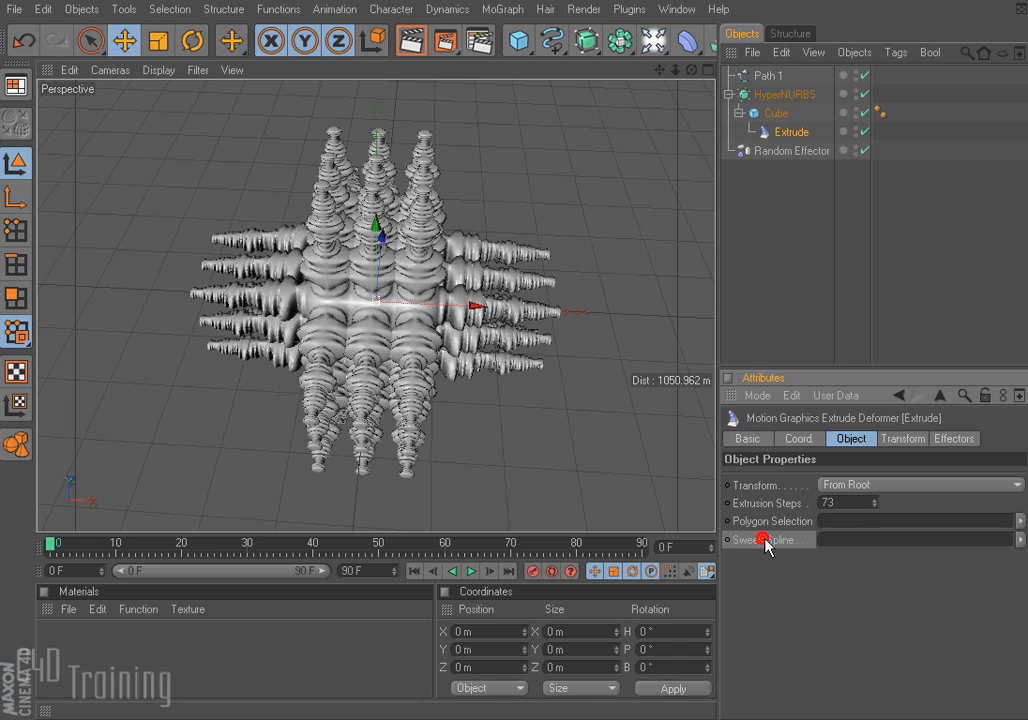
left_click(887, 489)
left_click(871, 532)
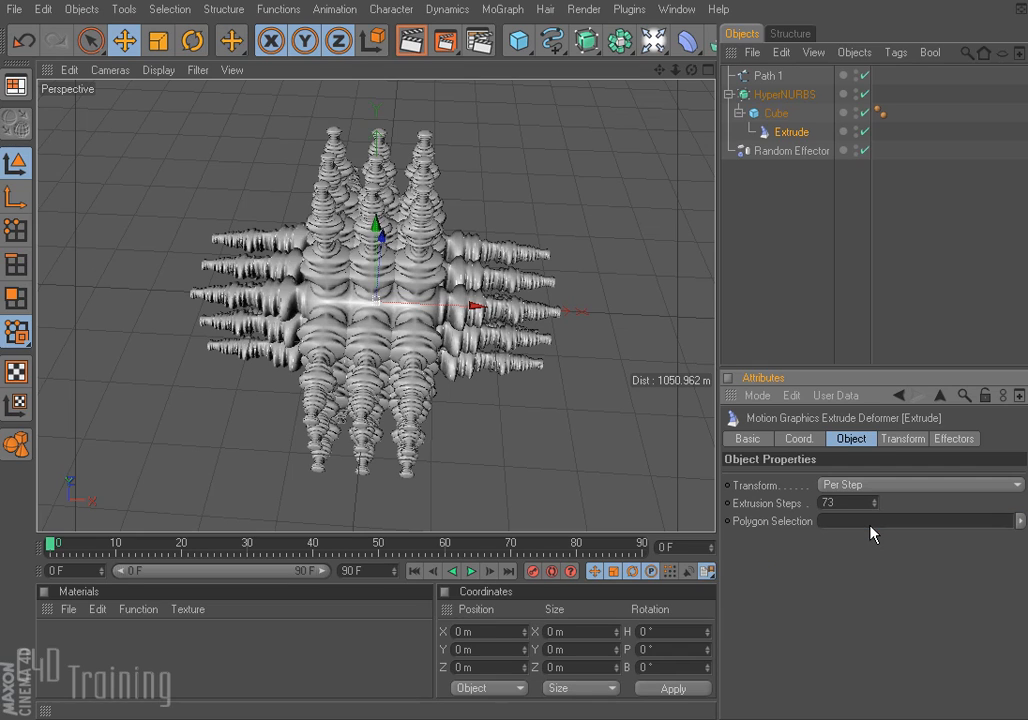
left_click(874, 486)
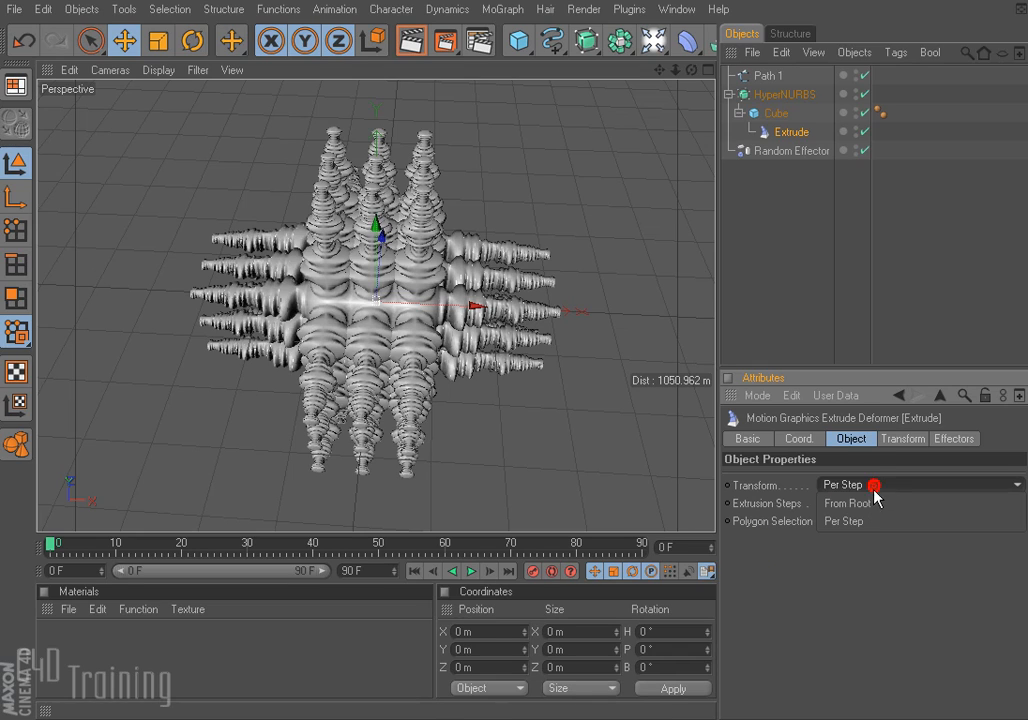
left_click(872, 512)
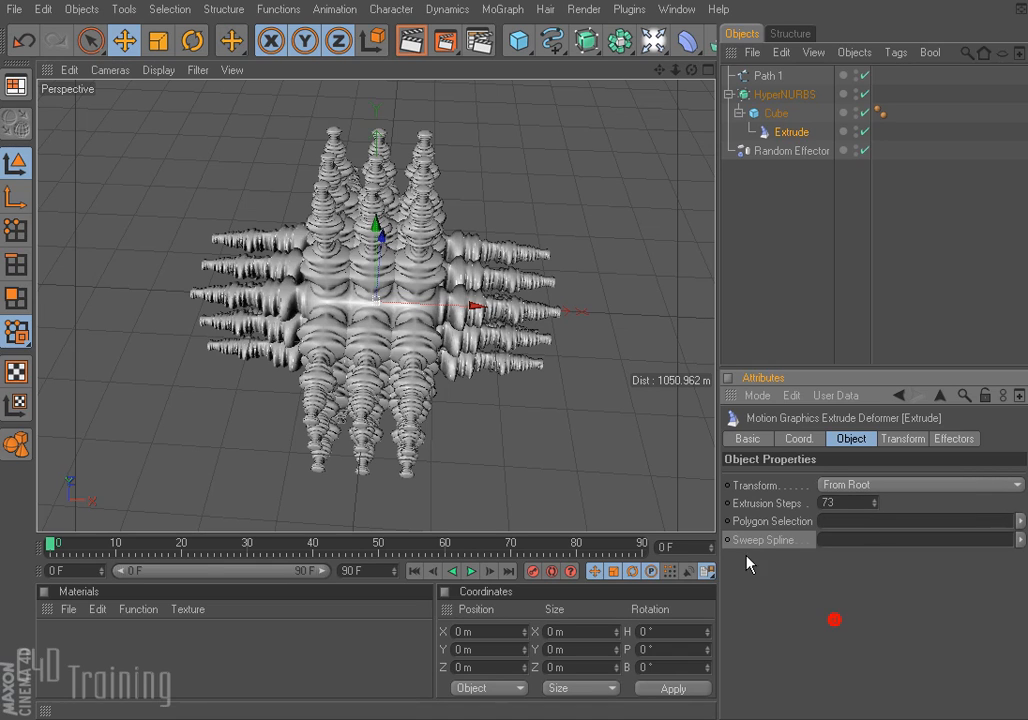
- Assign Path 1 as the Extrude deformer's sweep spline and set the extrusion steps to 33
left_click_drag(768, 76, 832, 541)
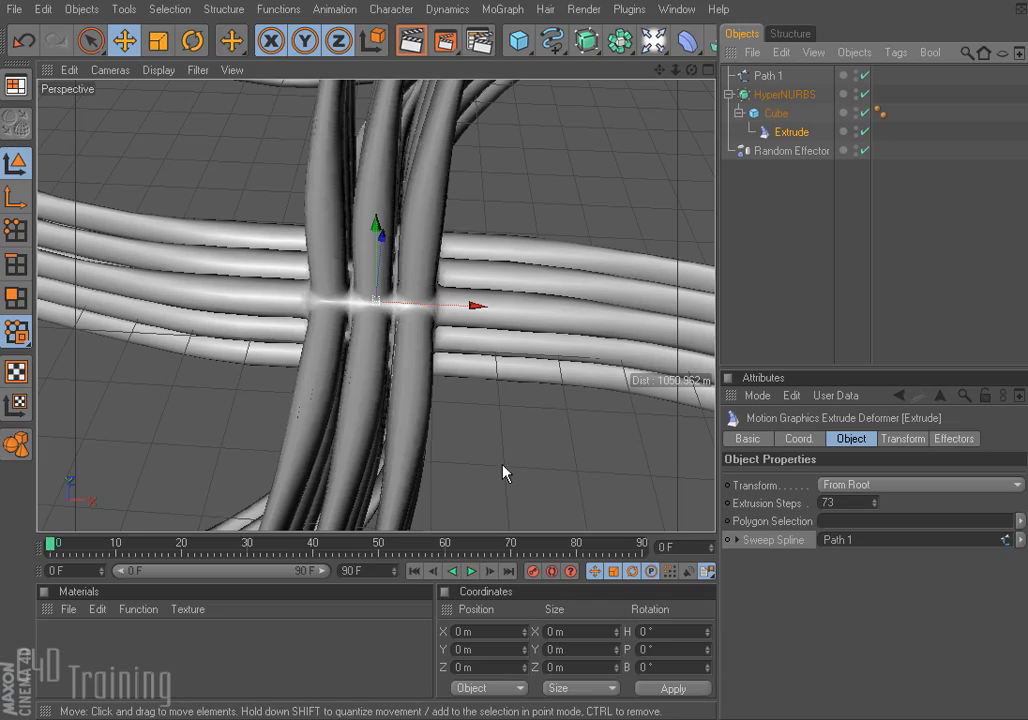
scroll(487, 344, "down", 6)
scroll(487, 344, "down", 10)
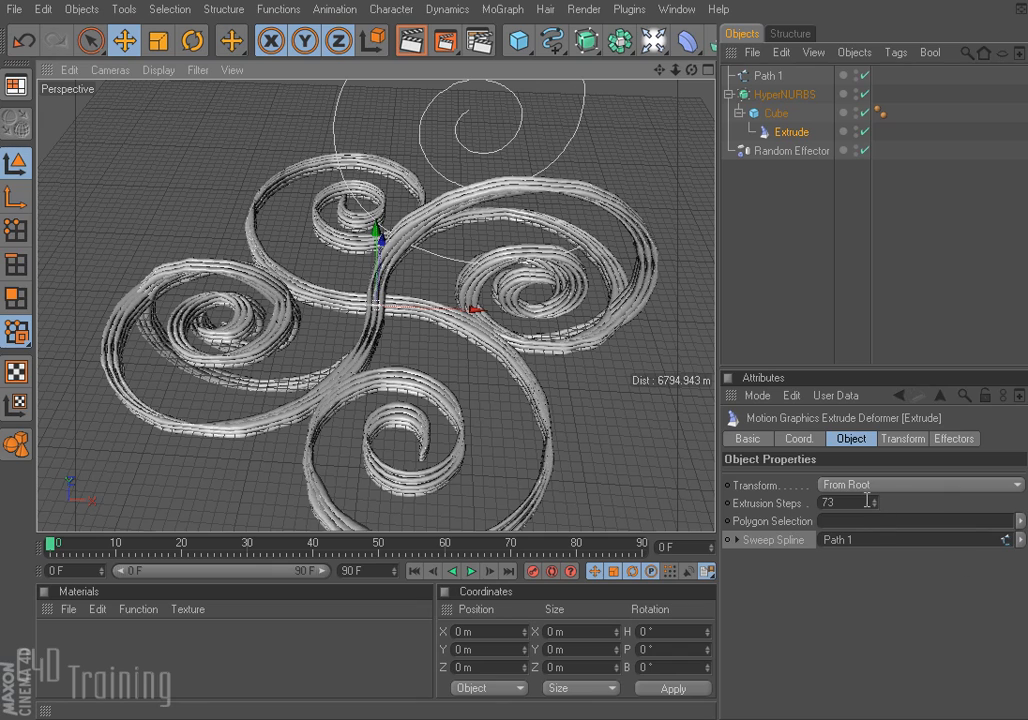
mouse_move(874, 501)
left_mouse_down()
mouse_move(874, 538)
mouse_move(874, 483)
left_mouse_up()
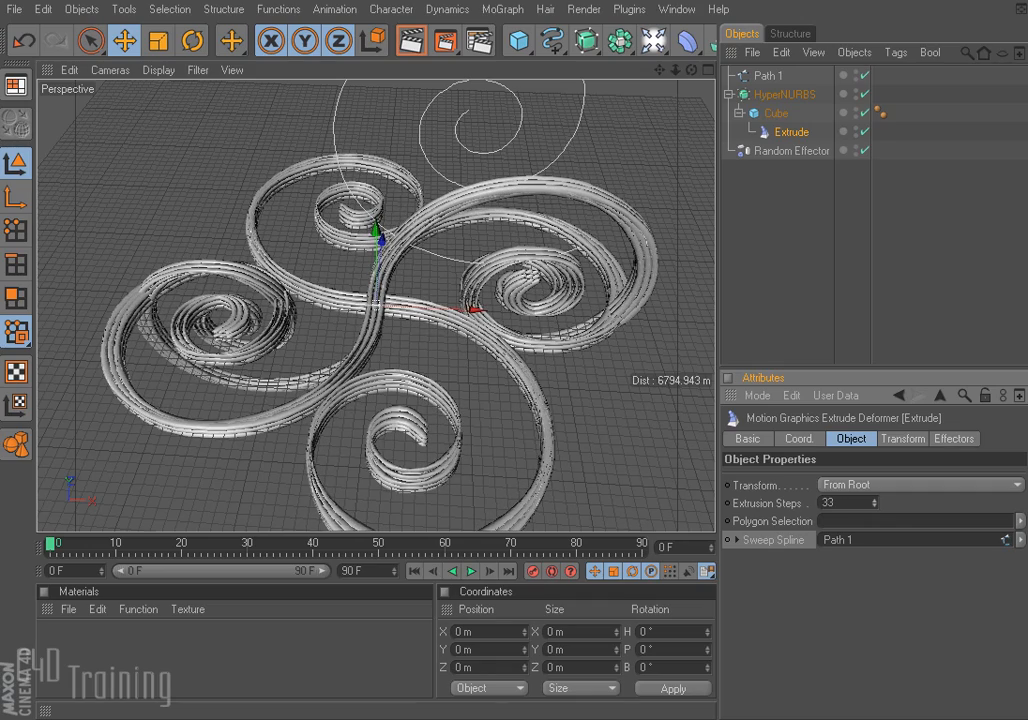
- Disable the Random Effector in the Extrude deformer's effector list
left_click(953, 438)
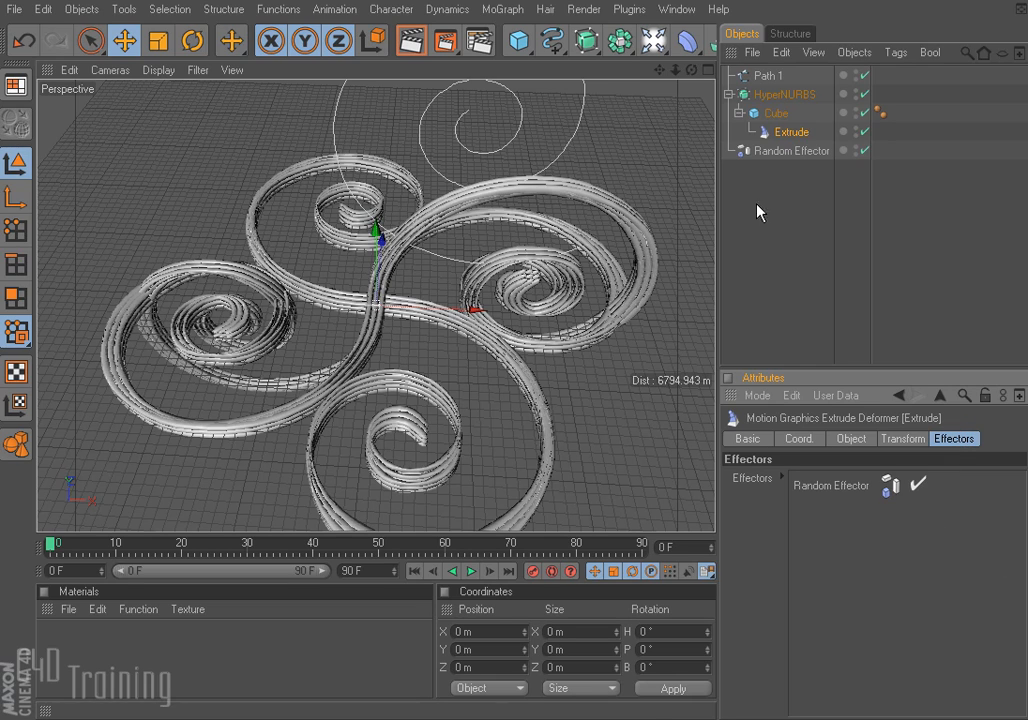
left_click(915, 485)
left_click(915, 485)
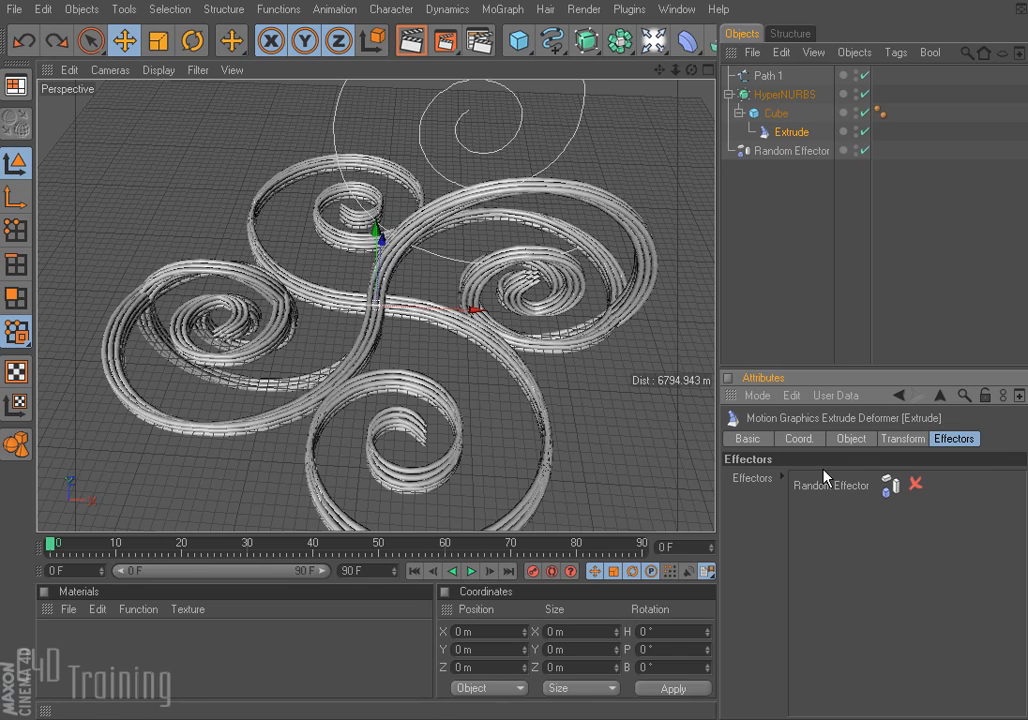
- Clear the Path 1 sweep spline from the Extrude deformer
left_click(851, 439)
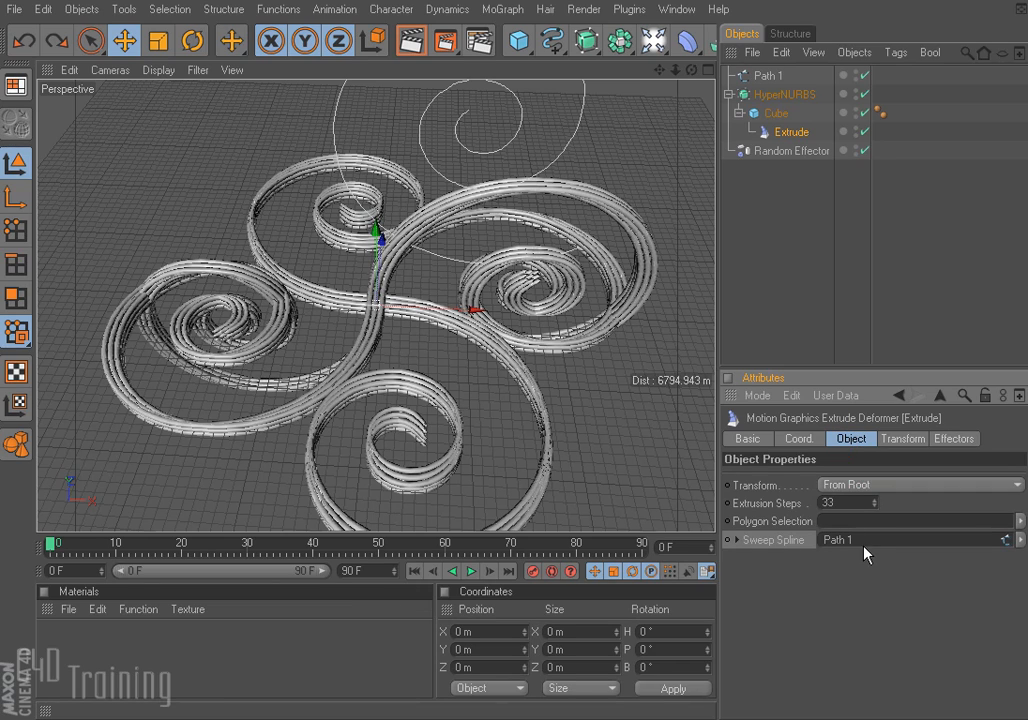
left_click(1020, 540)
left_click(1024, 552)
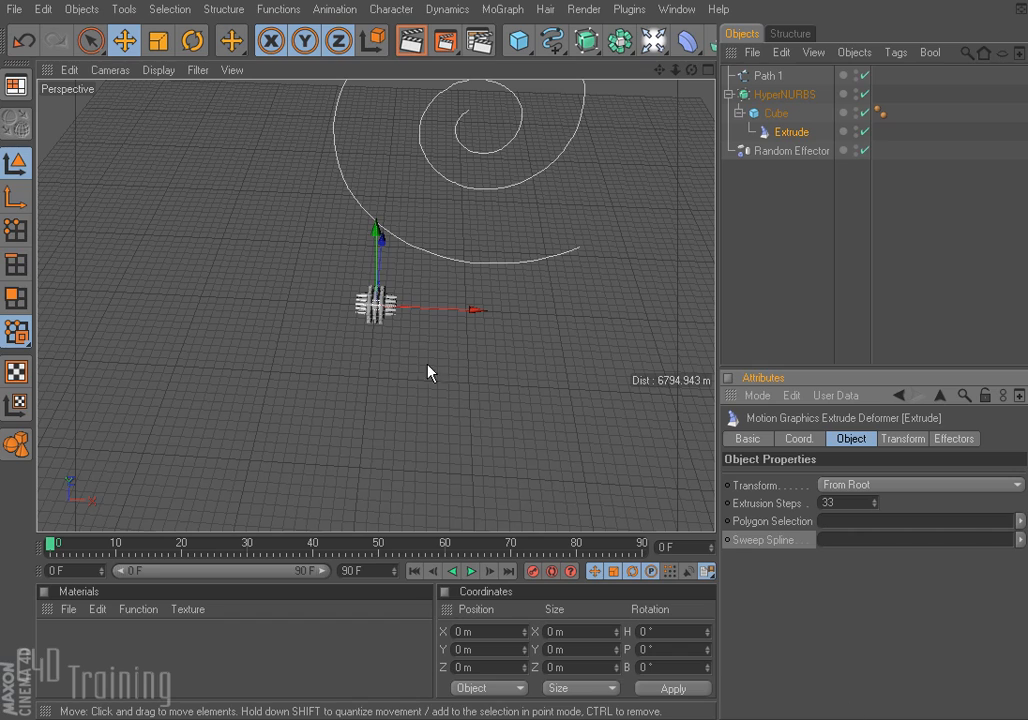
scroll(389, 396, "up", 8)
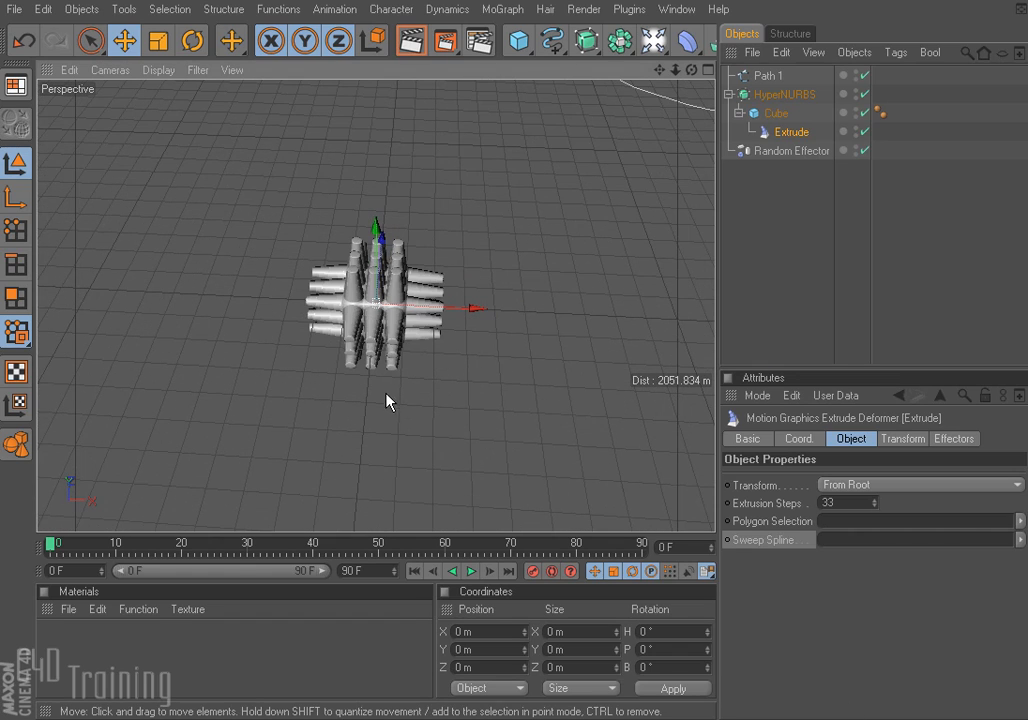
scroll(461, 450, "up", 4)
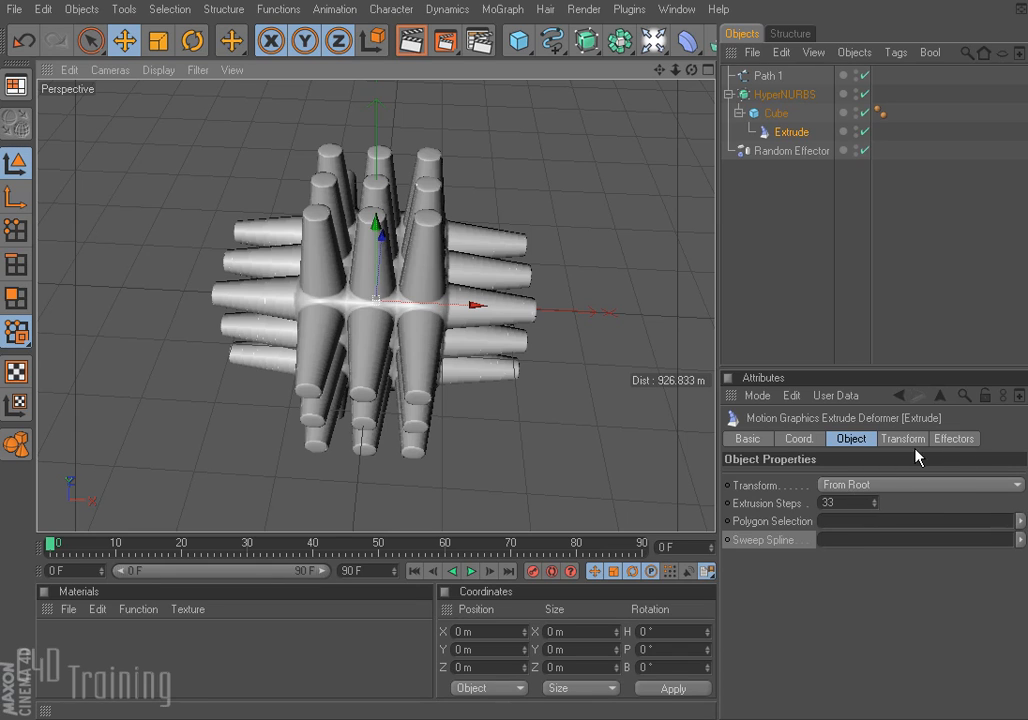
- Set the Extrude deformer's transform rotation to H 4°, P 3° and B 6°, and deselect everything
left_click(905, 439)
mouse_move(1022, 486)
left_mouse_down()
mouse_move(1010, 484)
mouse_move(1027, 486)
mouse_move(1012, 486)
mouse_move(1027, 486)
mouse_move(1017, 486)
mouse_move(1025, 503)
left_mouse_up()
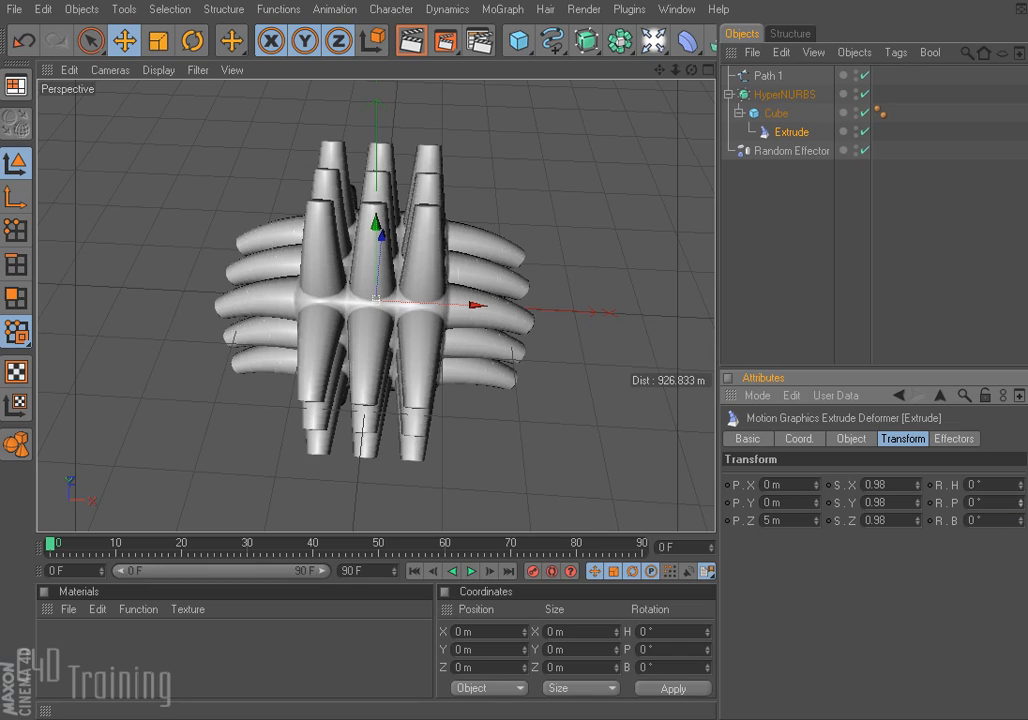
left_click_drag(1021, 521, 1020, 481)
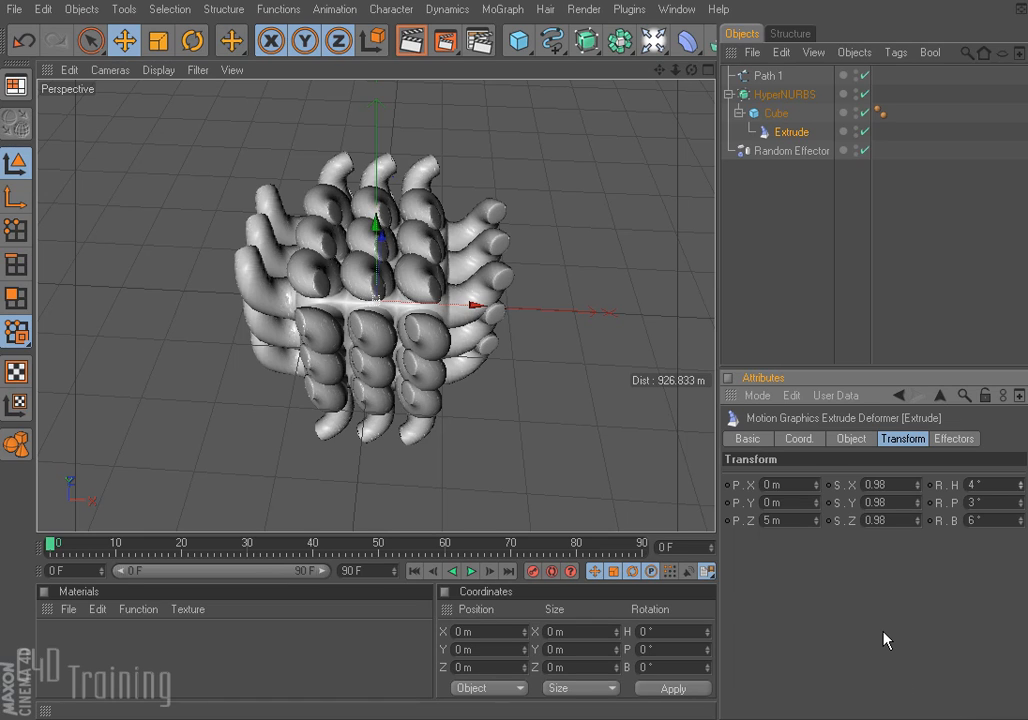
left_click(563, 526)
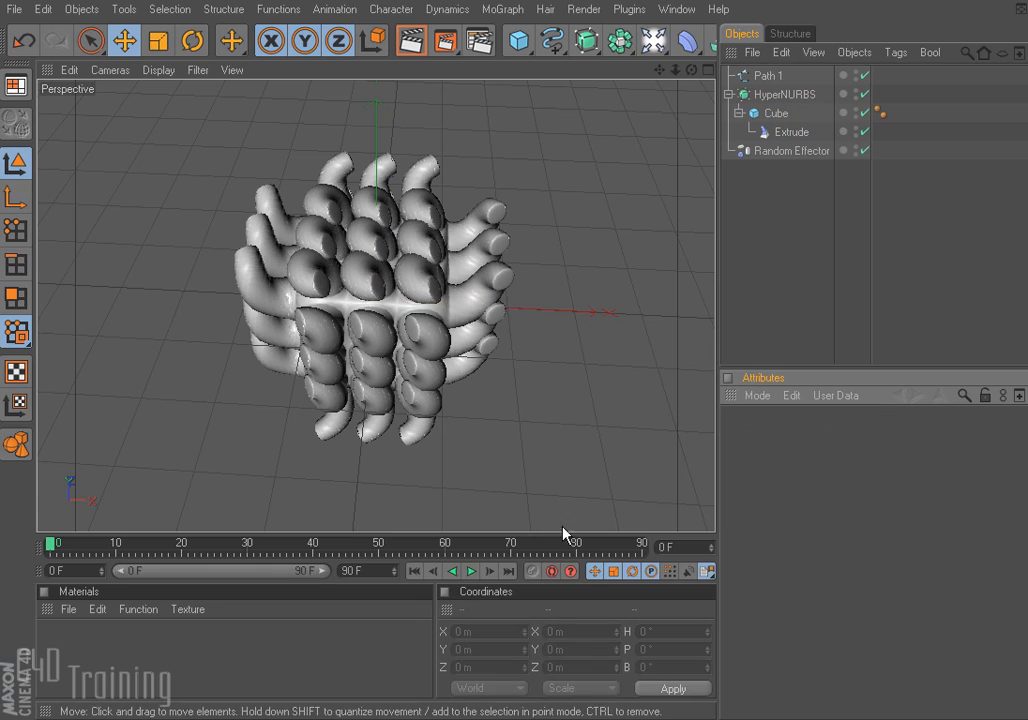
- Start a new project and add a cube to it
left_click(16, 12)
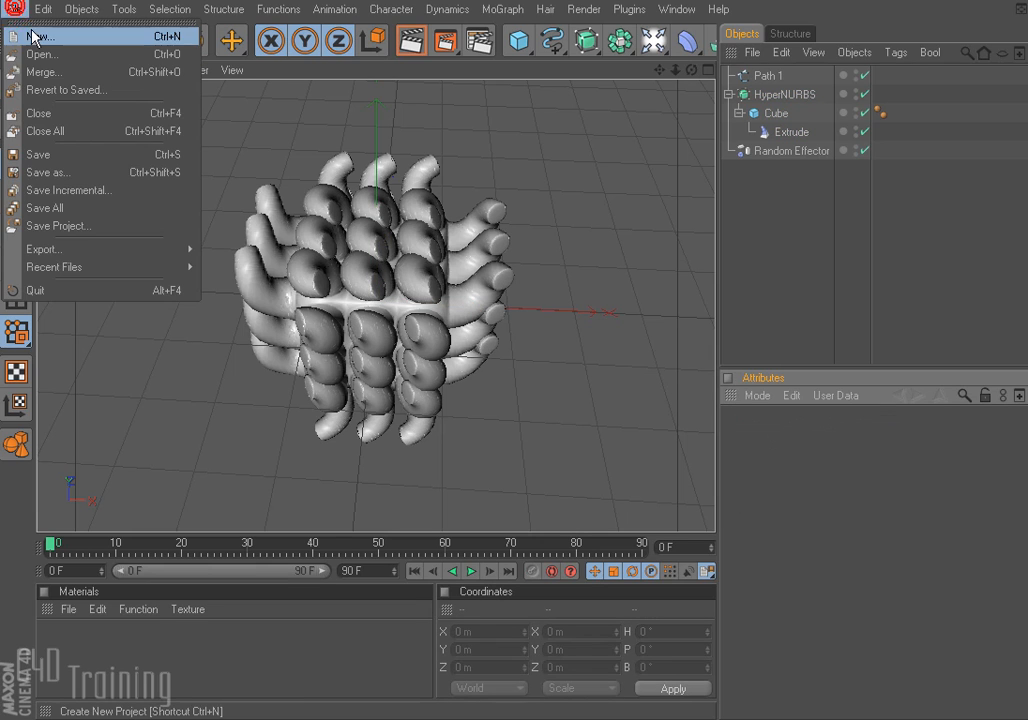
left_click(30, 31)
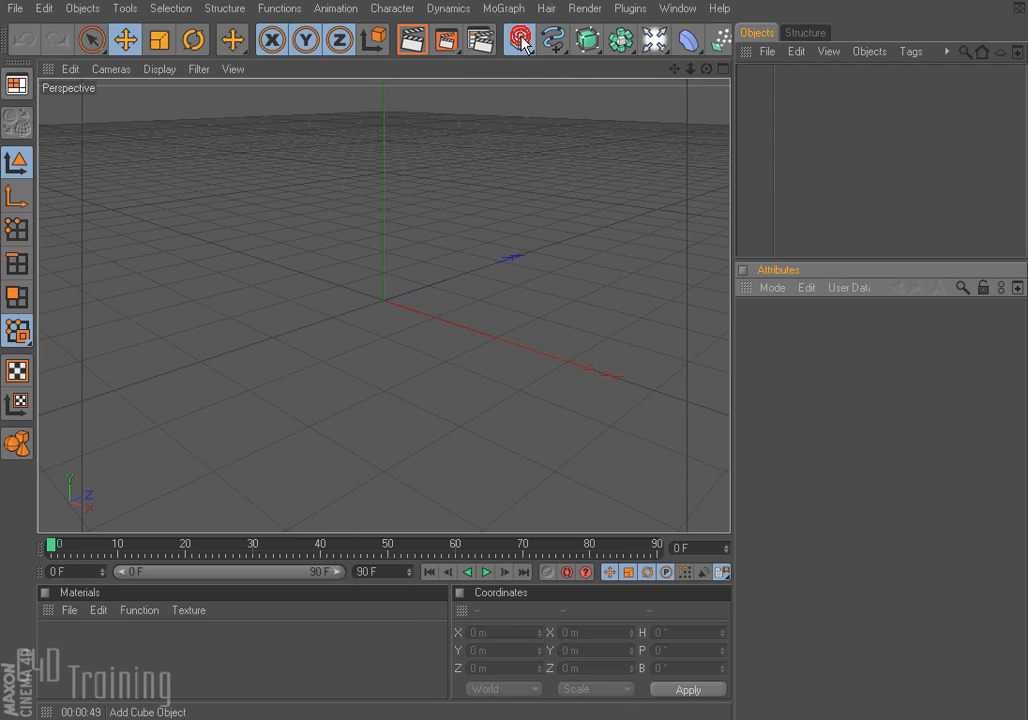
left_click_drag(519, 40, 585, 62)
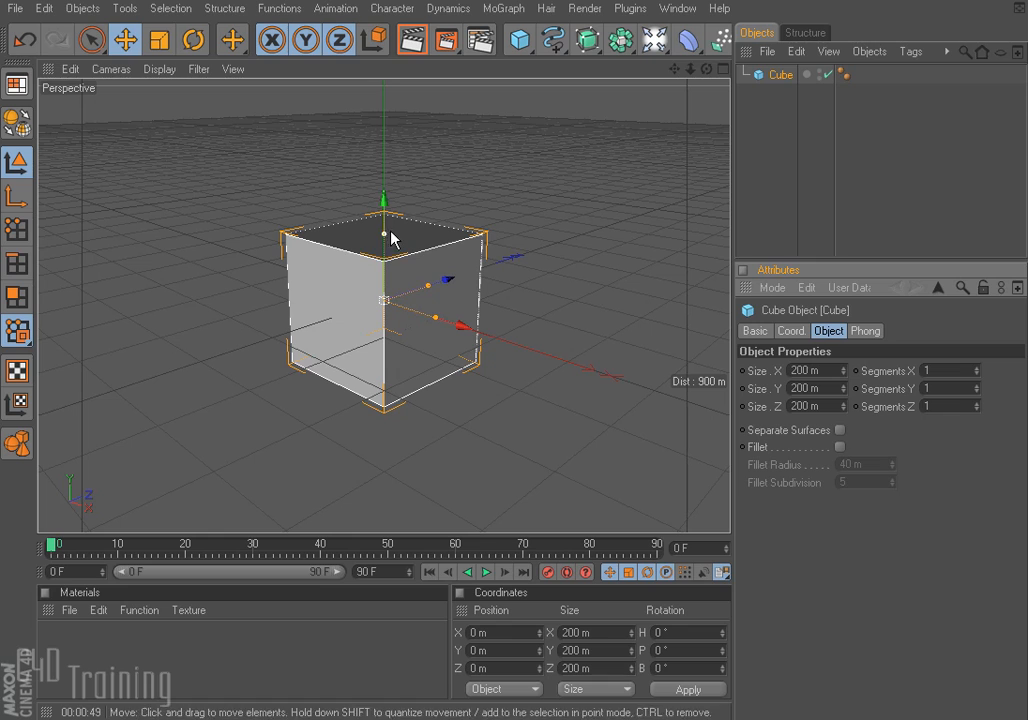
- Reshape the cube into a plank about 845 m long and 30 m high, moved to about X -117 m, and adjust its X segments
left_click_drag(386, 238, 676, 397)
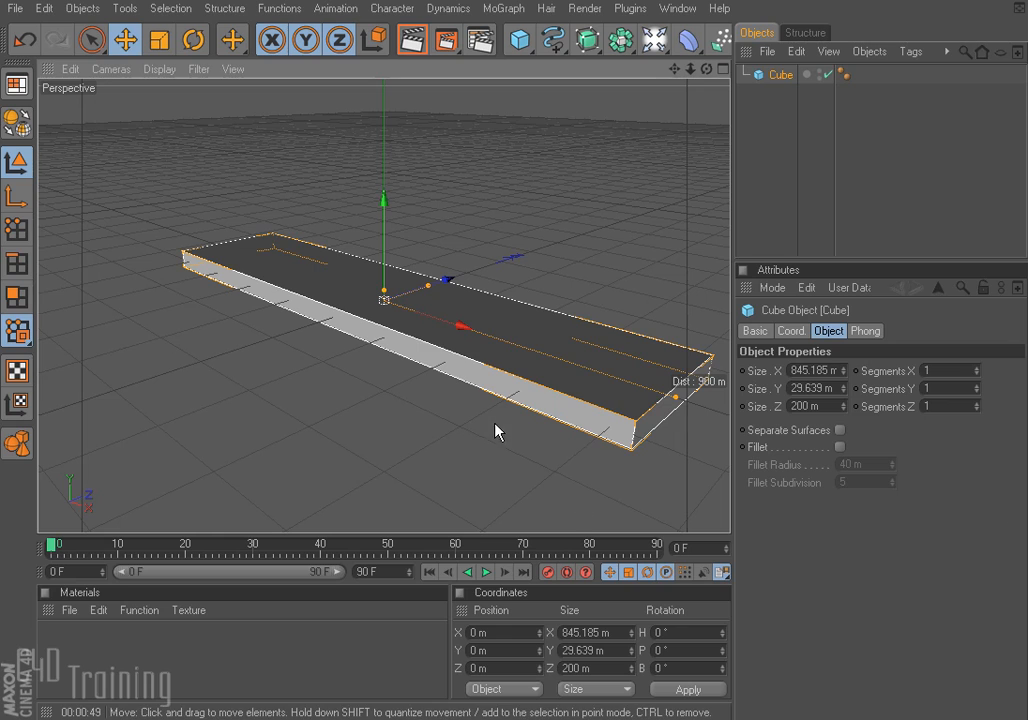
left_click_drag(457, 328, 409, 305)
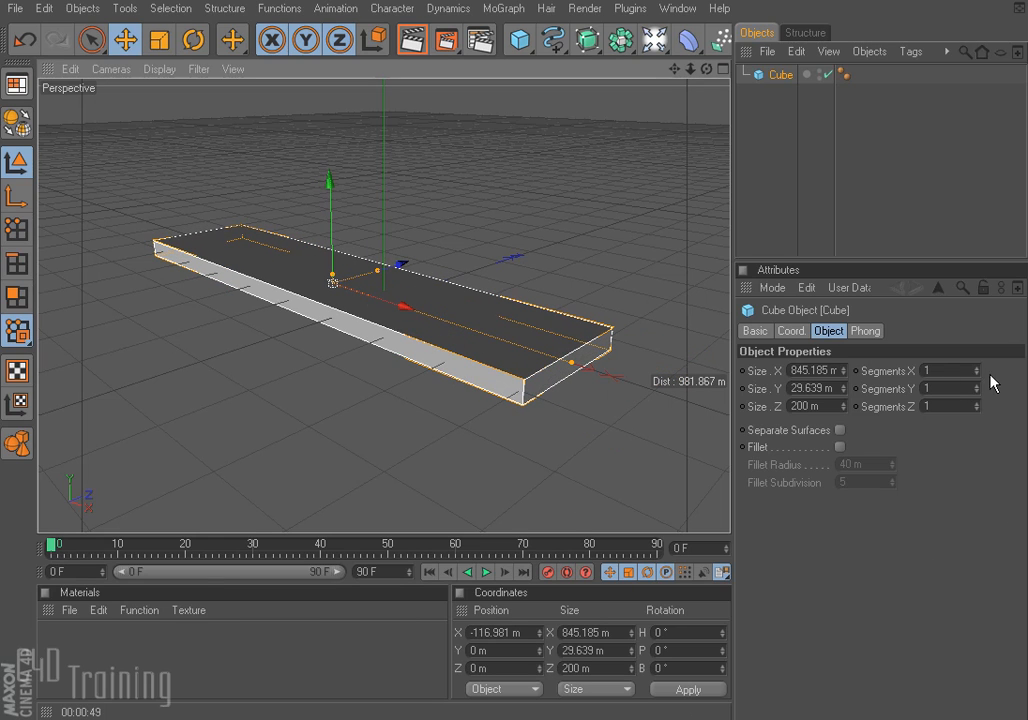
left_click_drag(976, 370, 1016, 370)
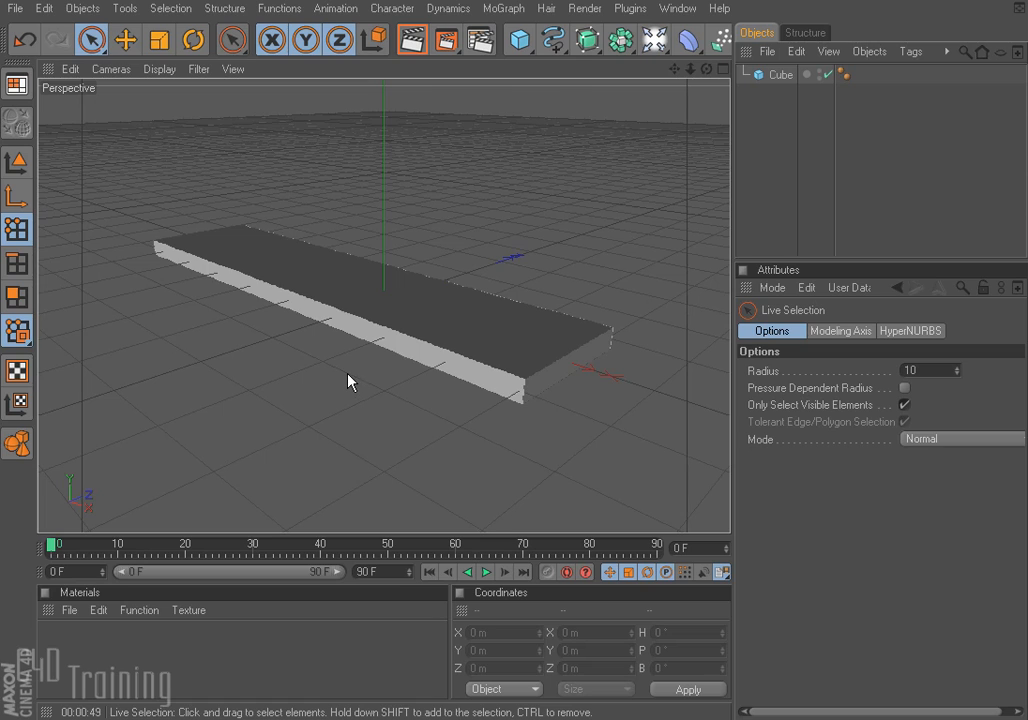
- Draw a four-point Bezier spline in the Front view, forming a wave that starts beside the cube and extends well beyond it
middle_click(350, 376)
middle_click(538, 388)
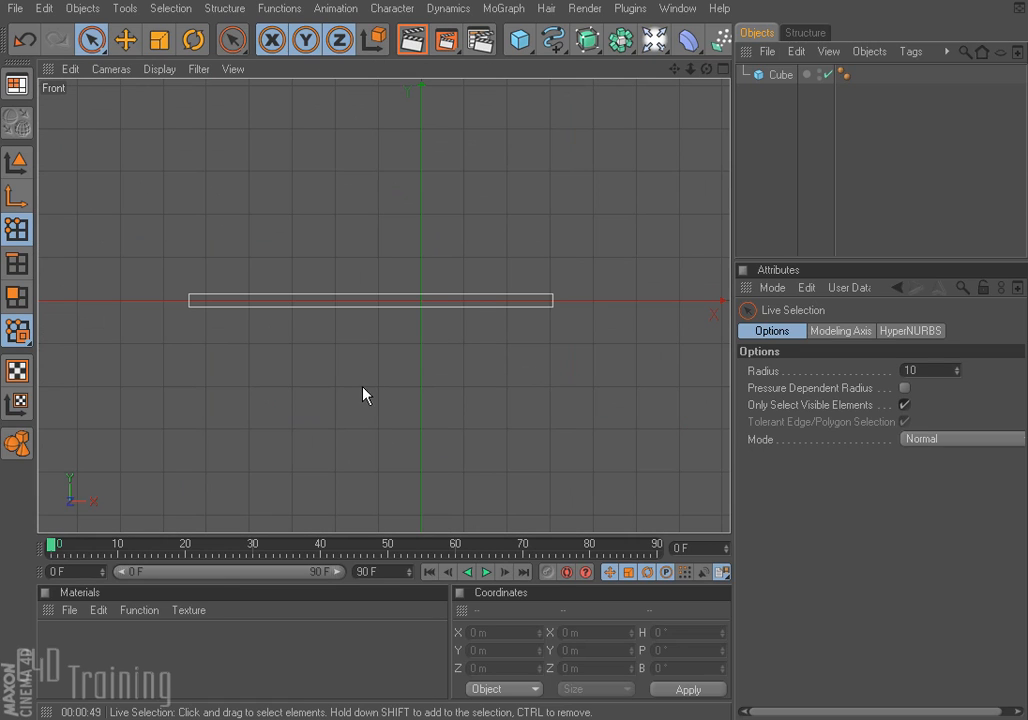
scroll(308, 403, "down", 5)
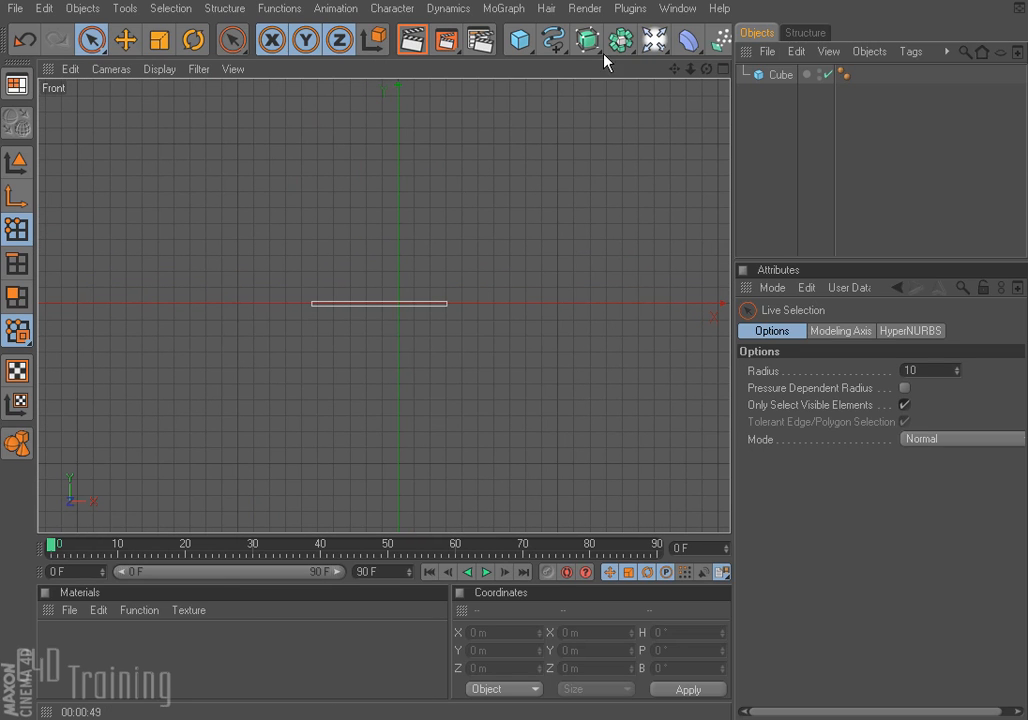
left_click(553, 40)
left_click_drag(553, 40, 690, 55)
left_click_drag(65, 386, 109, 297)
left_click_drag(346, 158, 466, 158)
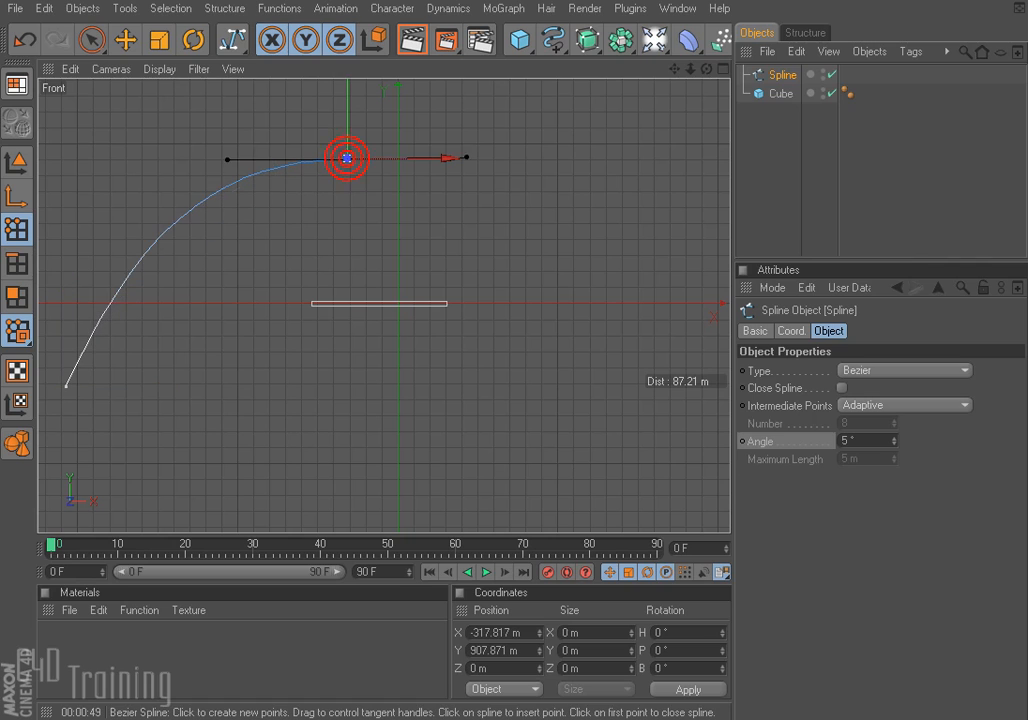
left_click_drag(593, 398, 645, 479)
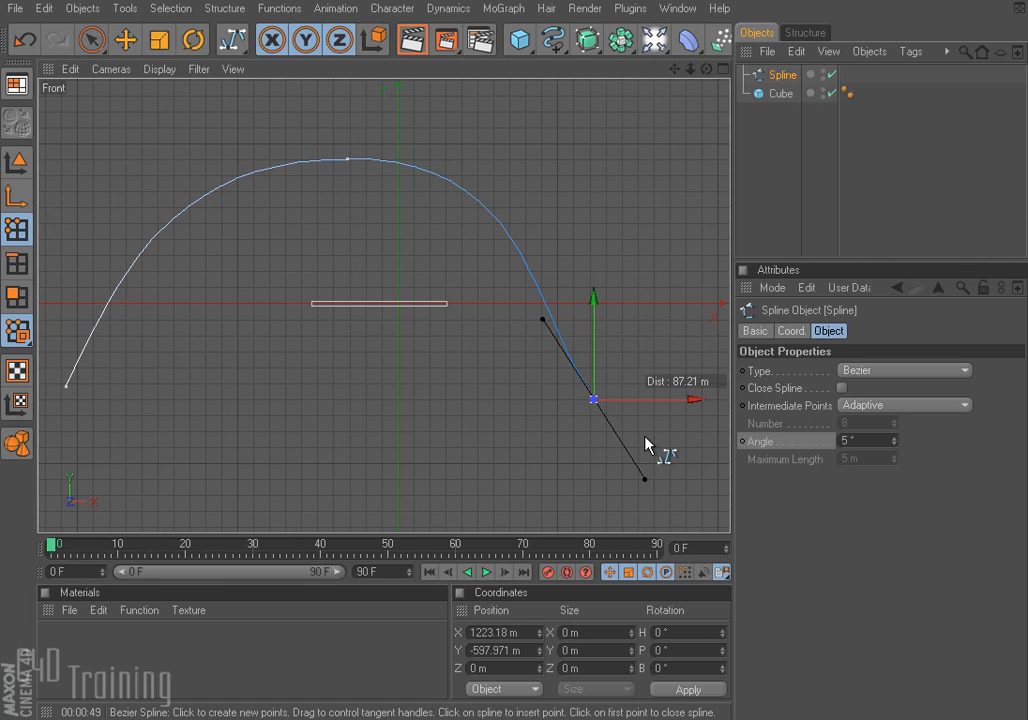
middle_click_drag(665, 400, 264, 375, "alt")
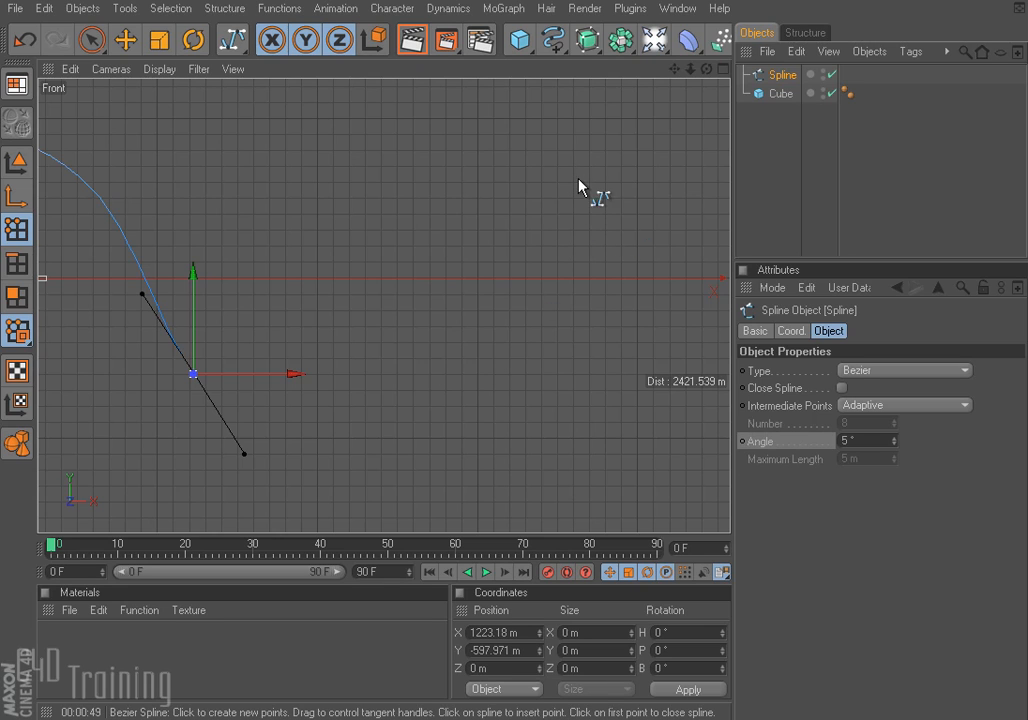
left_click_drag(555, 149, 690, 141)
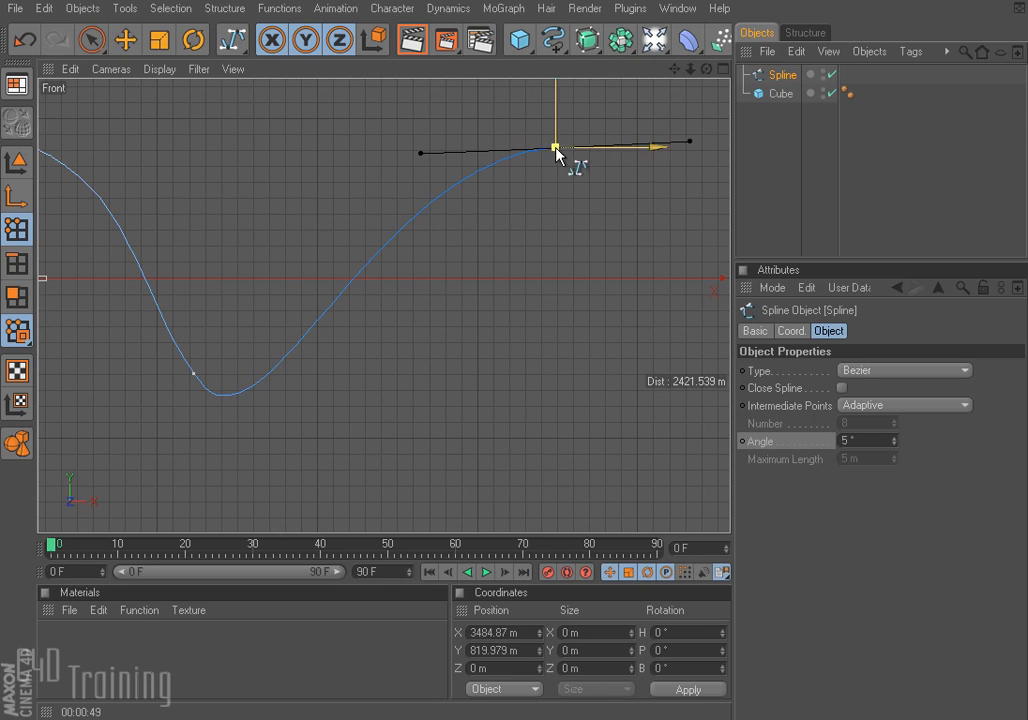
- Turn the tangent of the spline's low third point nearly horizontal to round off the wave's trough
left_click(125, 40)
left_click(193, 373)
left_click_drag(243, 455, 215, 455)
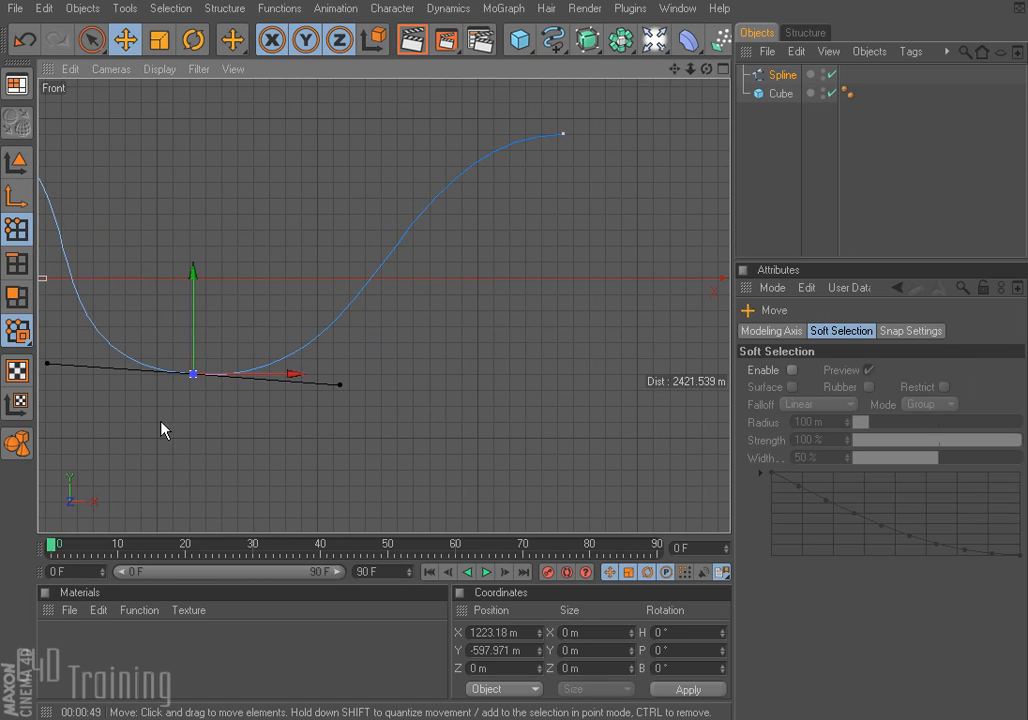
middle_click_drag(184, 452, 506, 477, "alt")
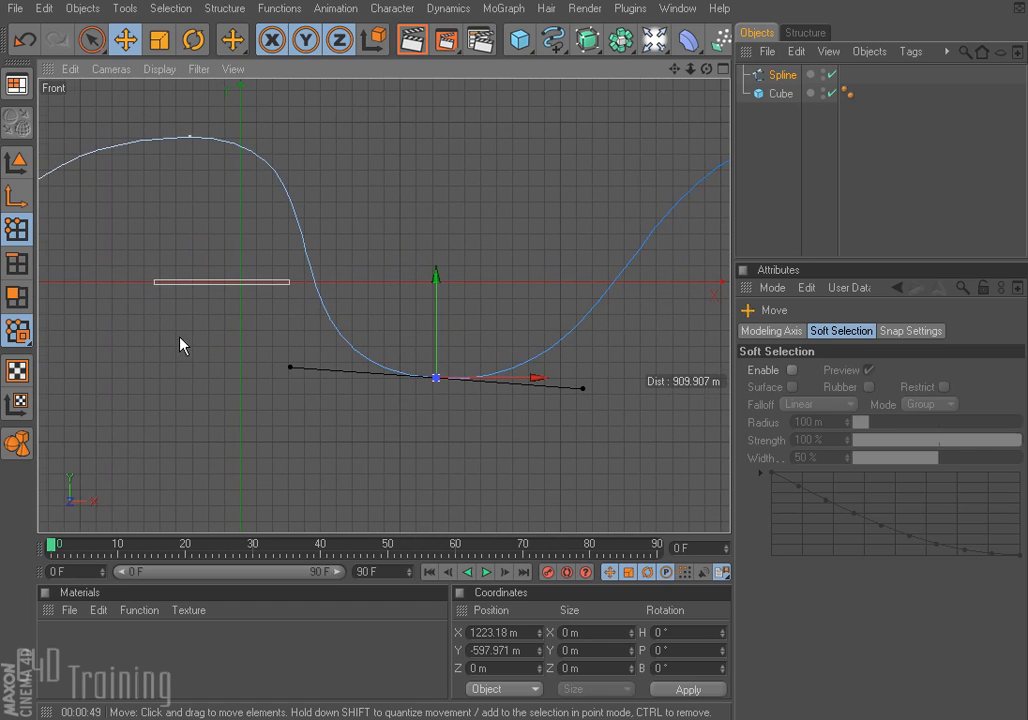
scroll(287, 344, "down", 5)
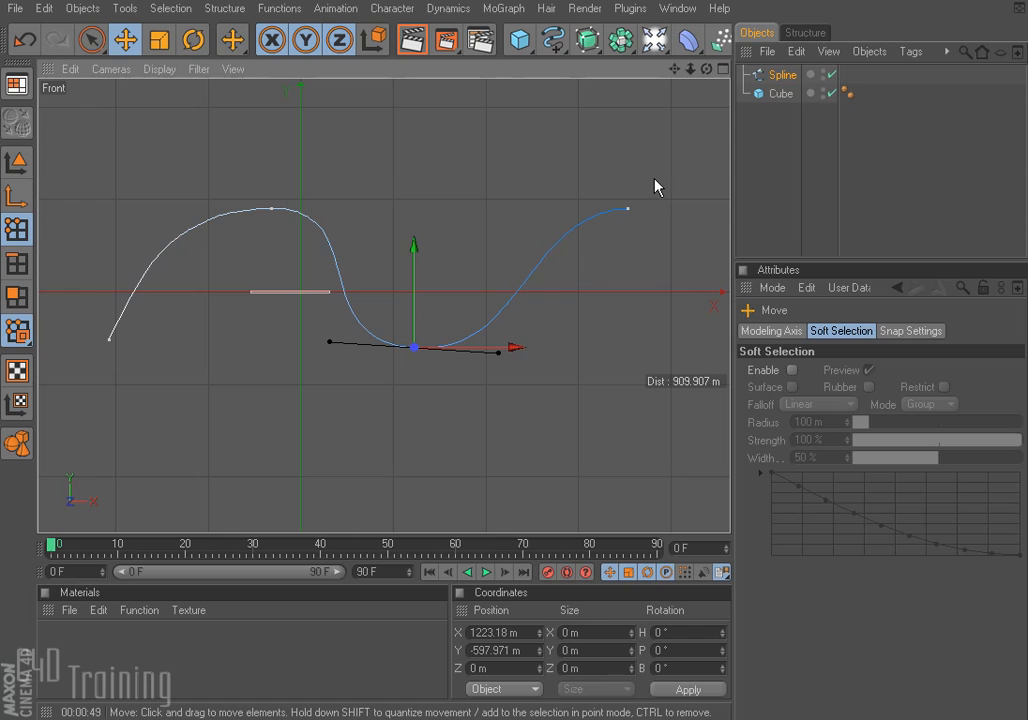
- Add a Spline Wrap deformer as a child of the cube and assign the drawn spline to it
left_click(505, 9)
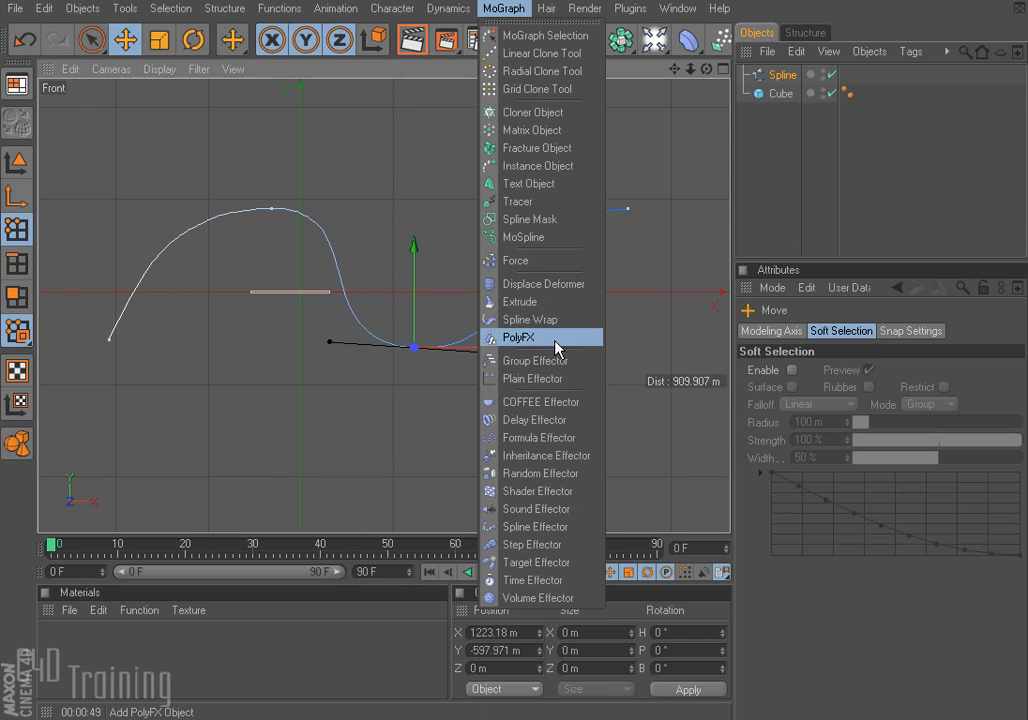
left_click(527, 319)
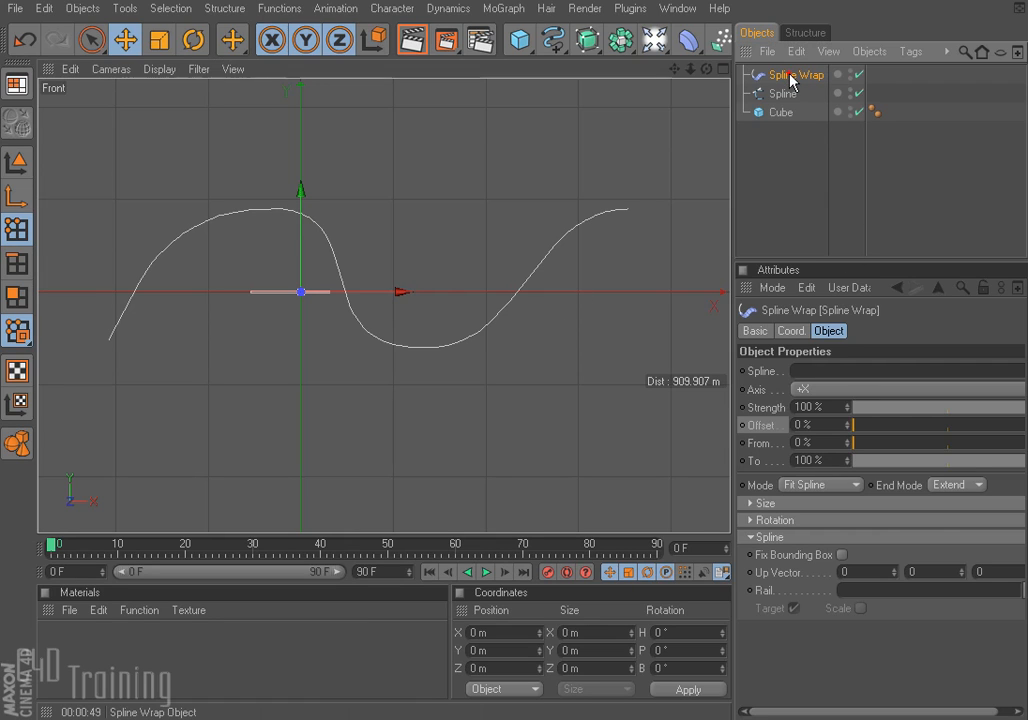
left_click_drag(778, 76, 782, 118)
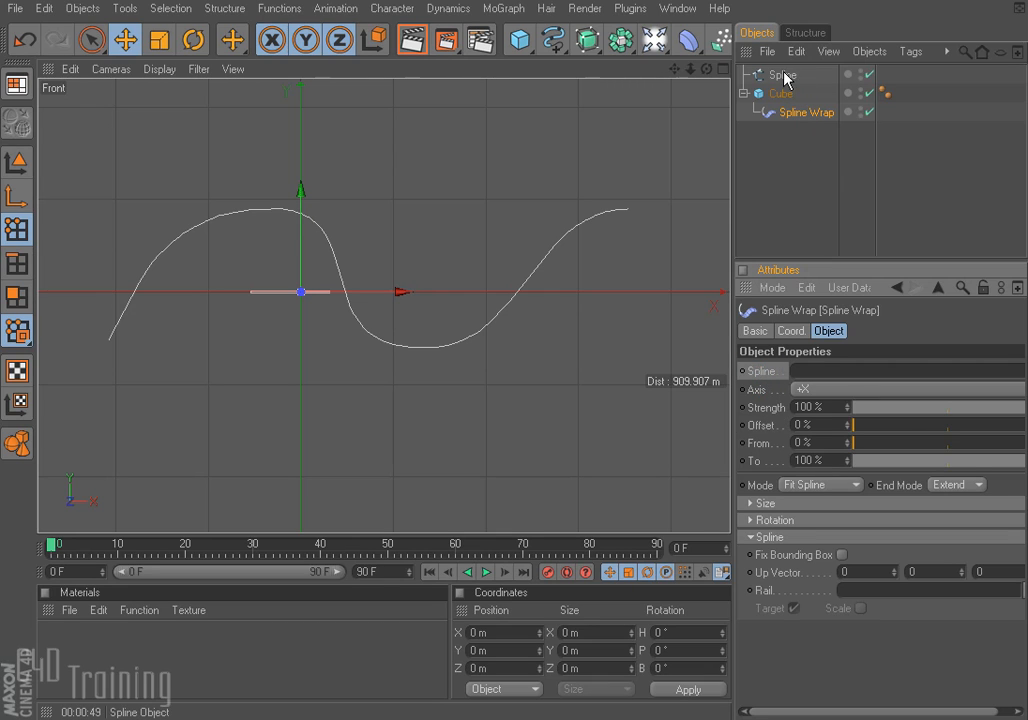
left_click_drag(780, 75, 831, 371)
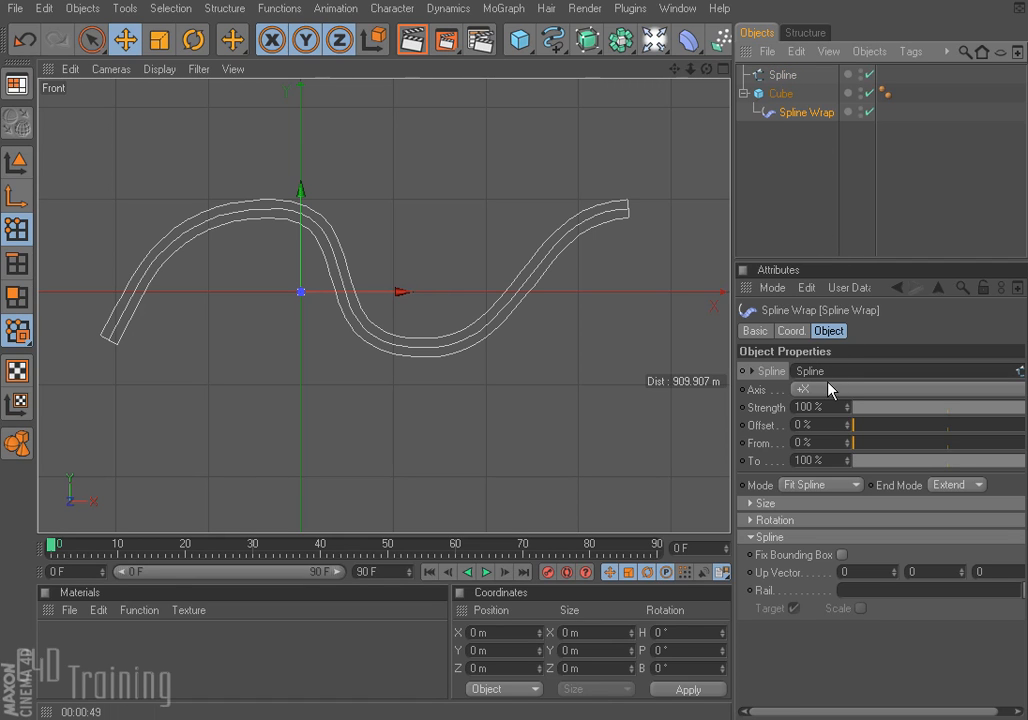
- Rotate the Spline Wrap deformer a quarter turn about its X axis in the Perspective view
middle_click(470, 141)
middle_click(363, 248)
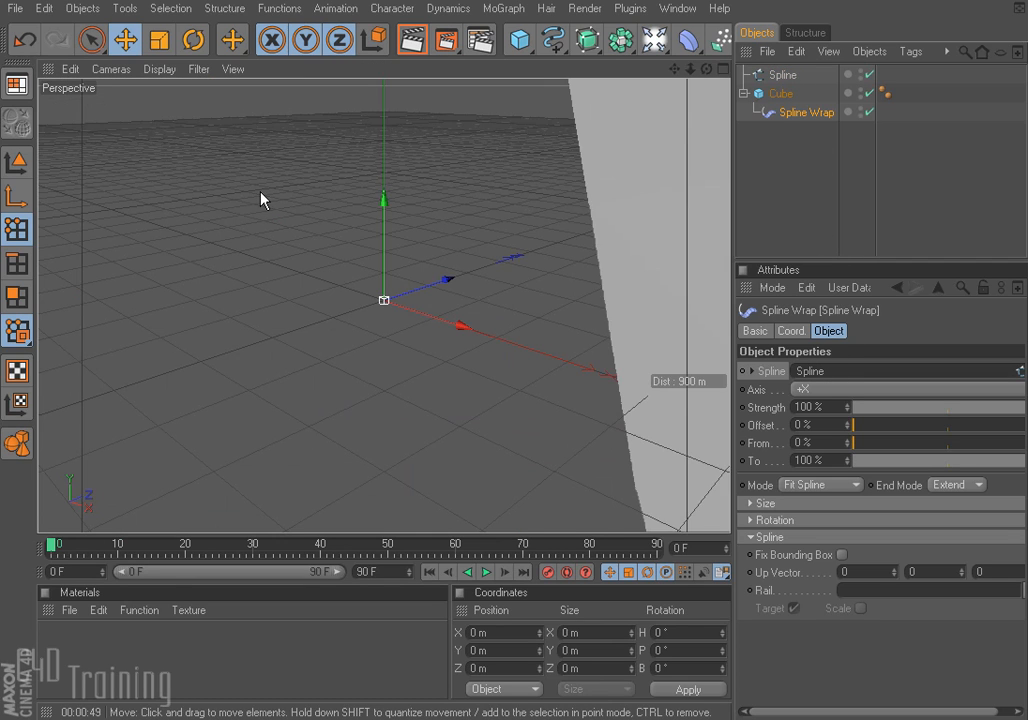
left_click_drag(259, 199, 427, 274, "alt")
scroll(427, 276, "down", 3)
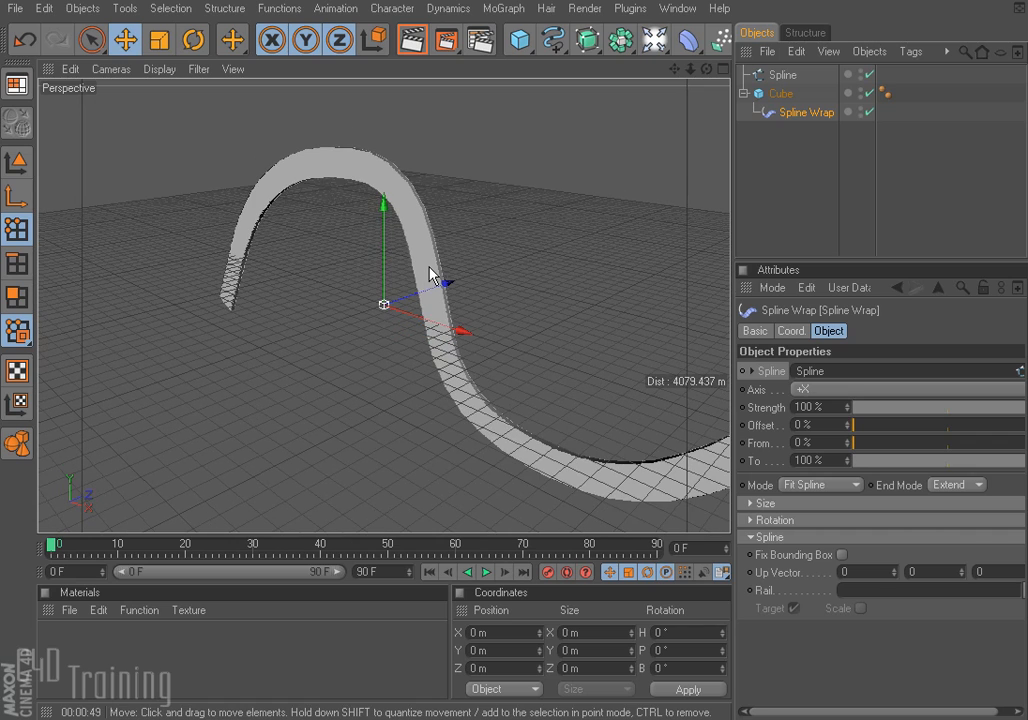
left_click_drag(369, 374, 137, 414, "alt")
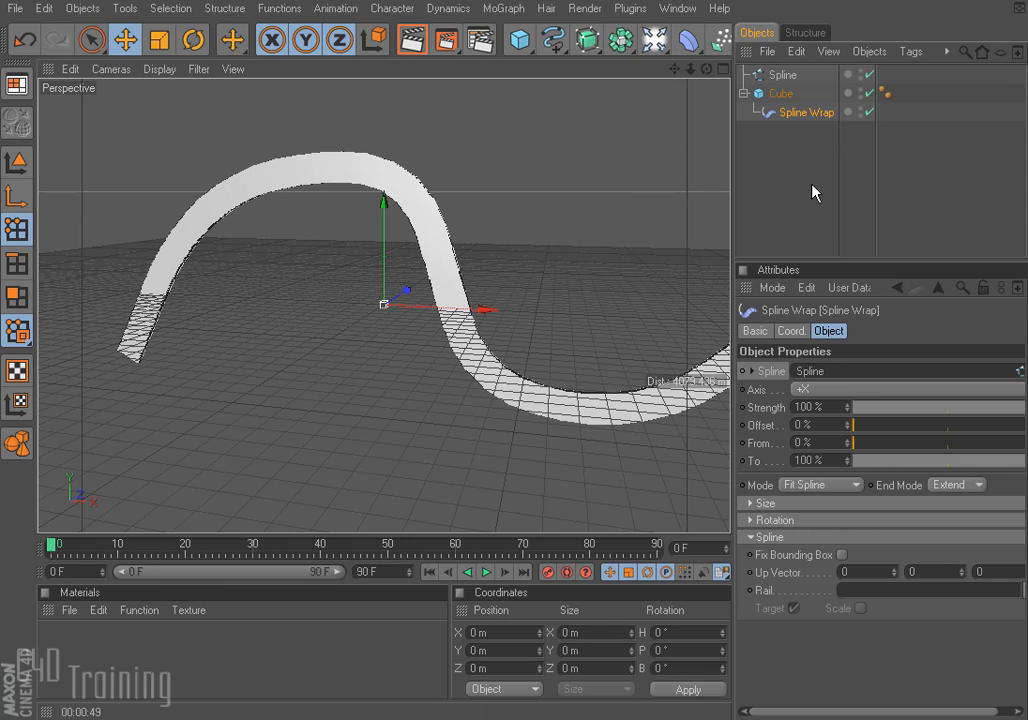
left_click(812, 112)
key("r")
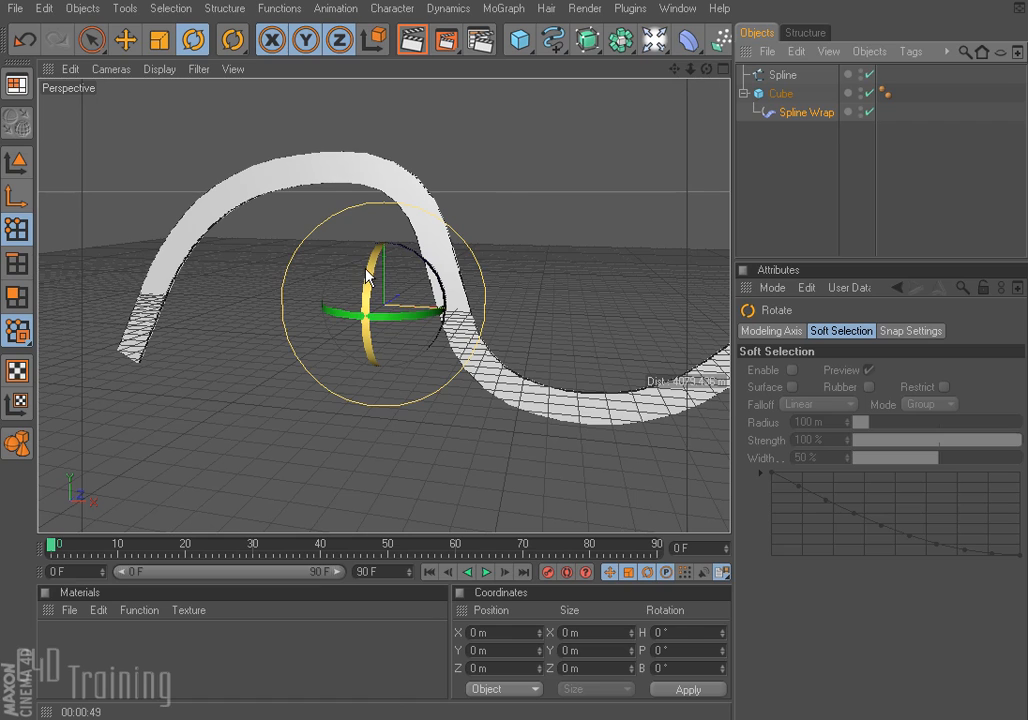
left_click_drag(364, 318, 390, 357)
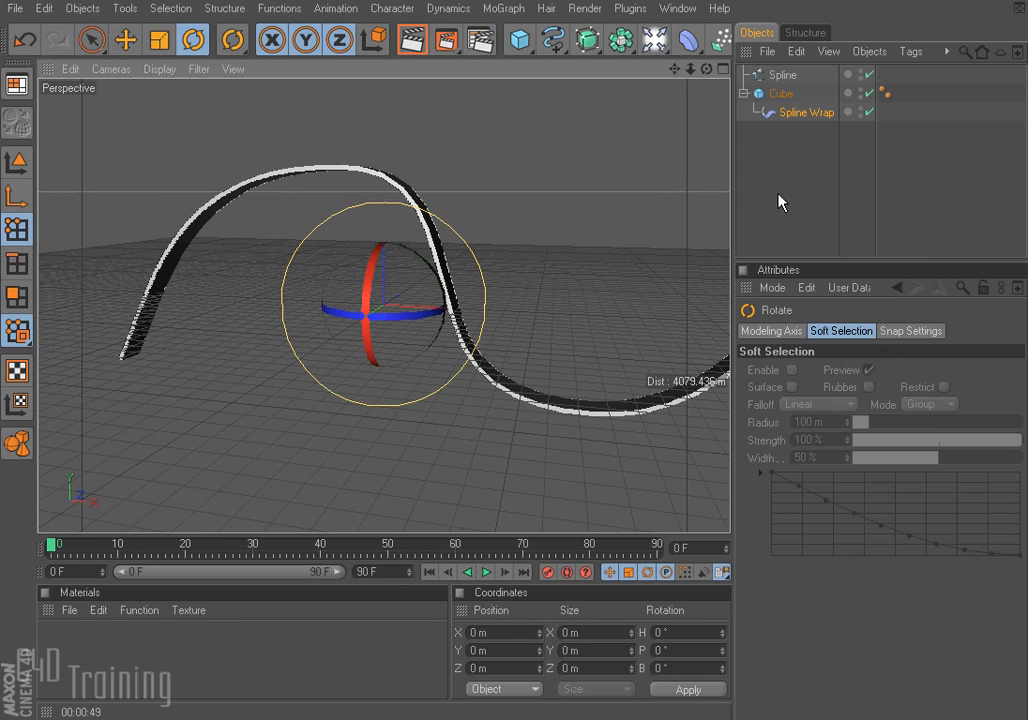
- Bring up the Spline Wrap's object properties again and widen the attributes area to show its settings in full
left_click(799, 114)
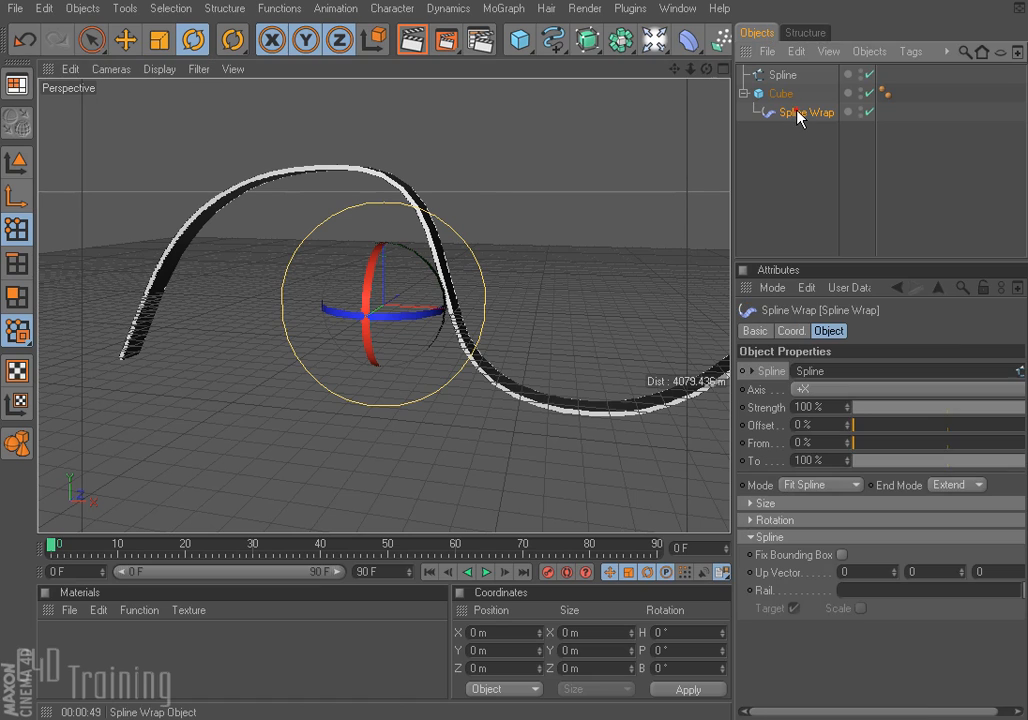
left_click_drag(733, 354, 652, 355)
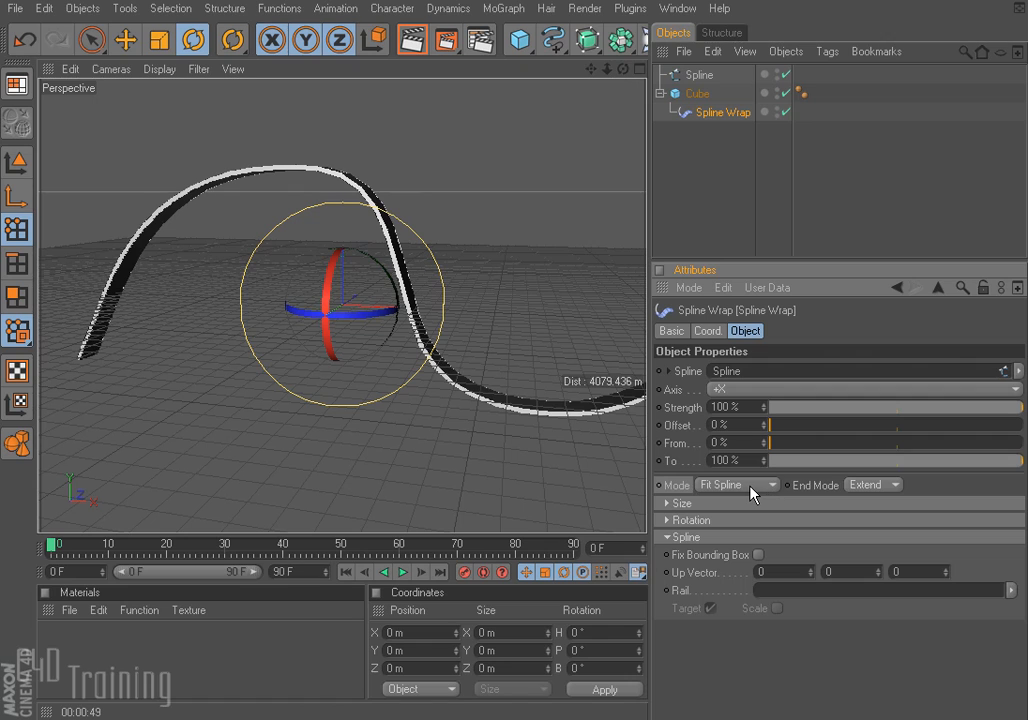
- Check the cube wrapped along the whole spline and set the Spline Wrap's mode to Keep Length
left_click(697, 93)
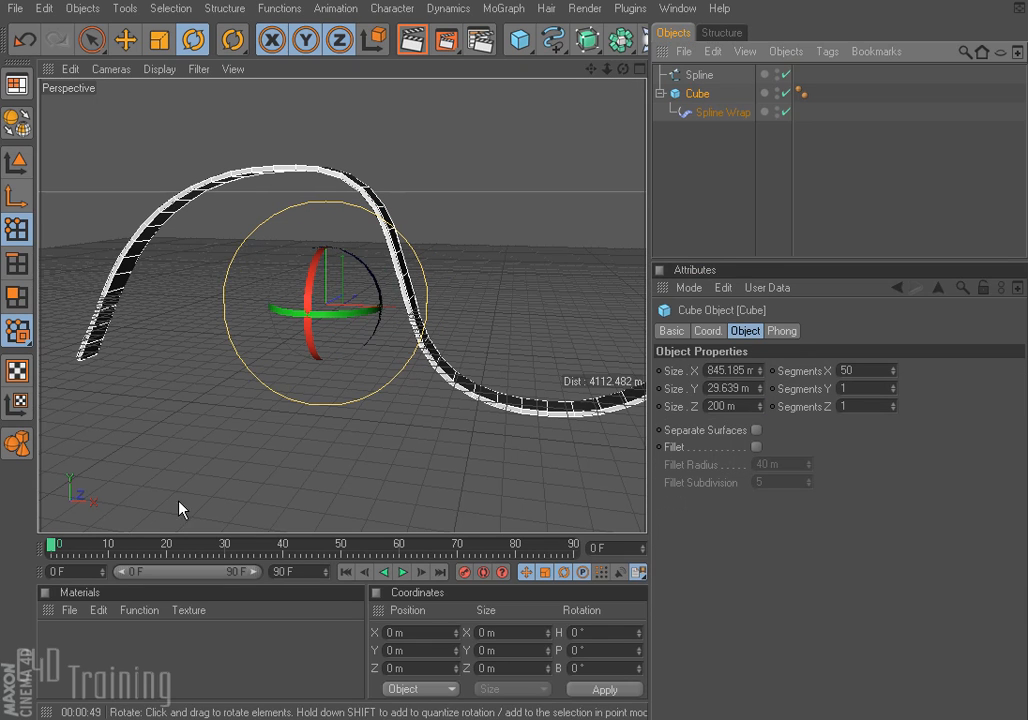
scroll(451, 362, "down", 6)
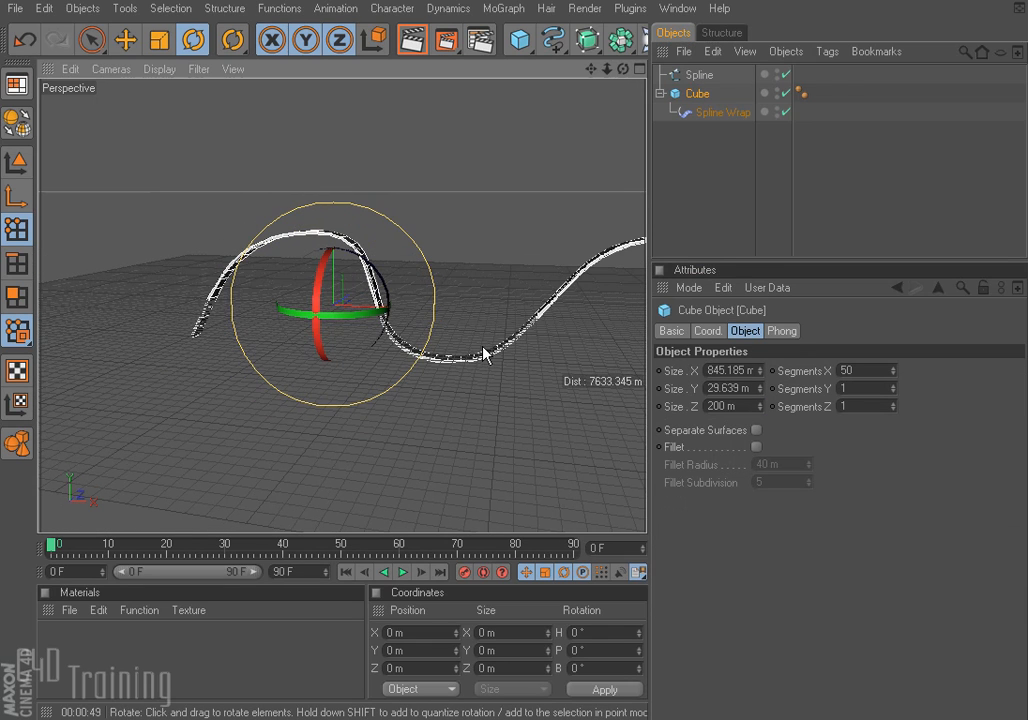
middle_click_drag(504, 332, 468, 327, "alt")
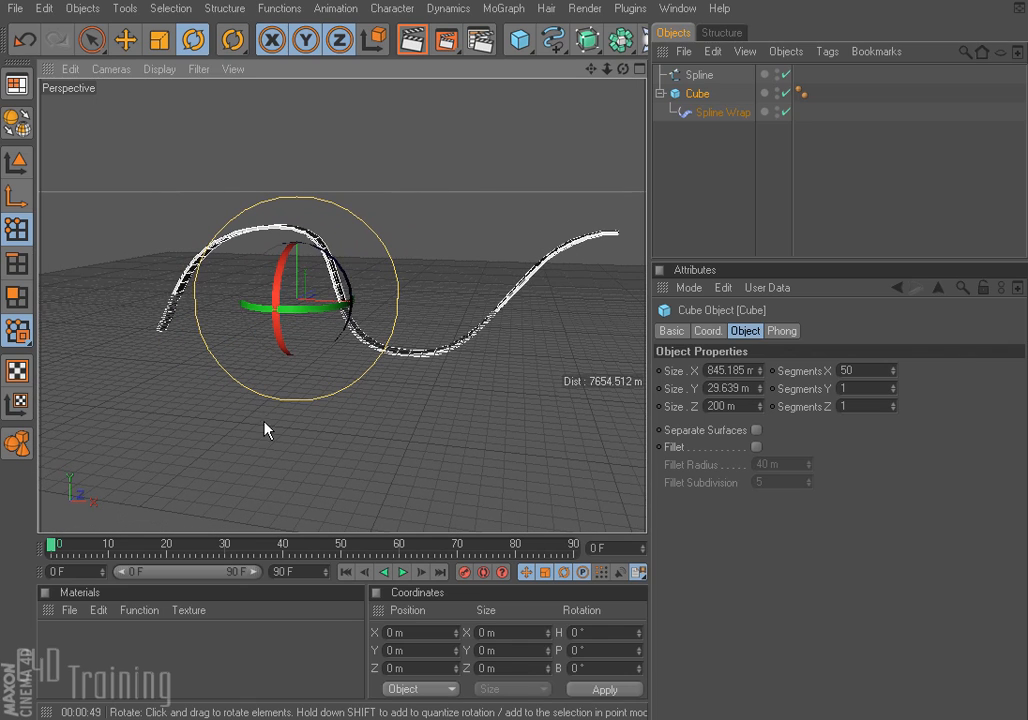
left_click(720, 113)
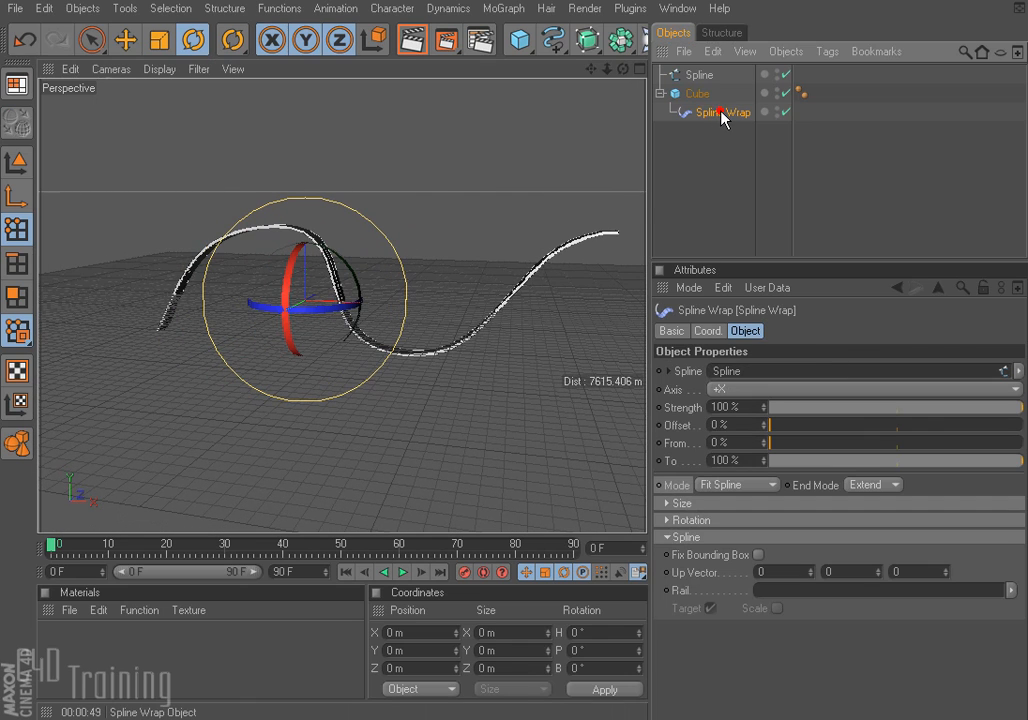
left_click(771, 486)
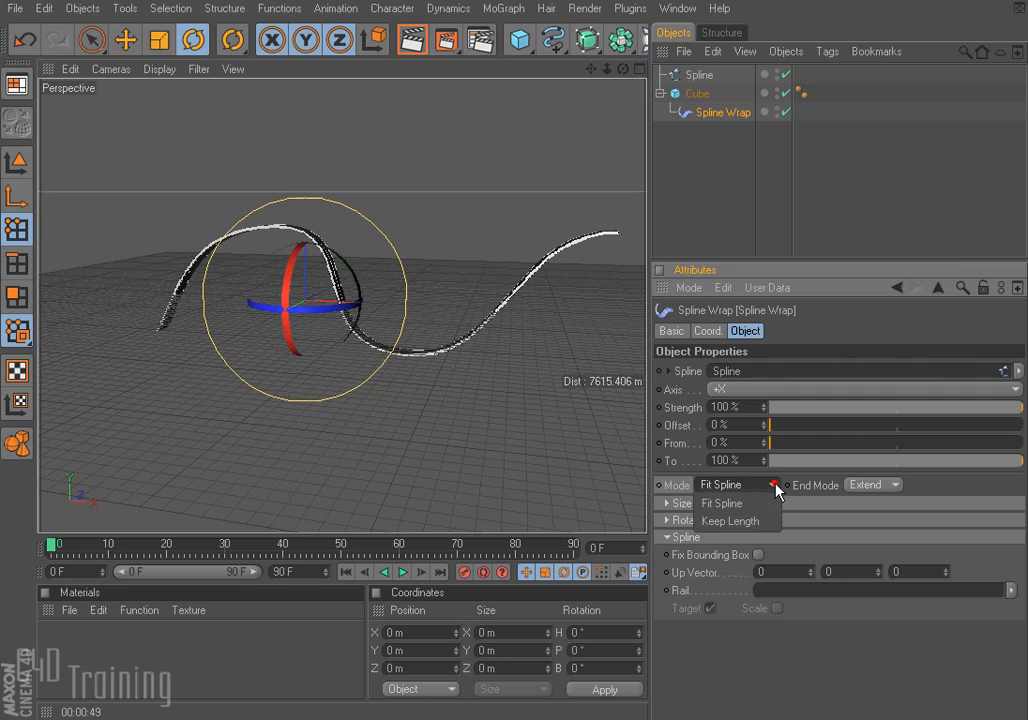
left_click(733, 521)
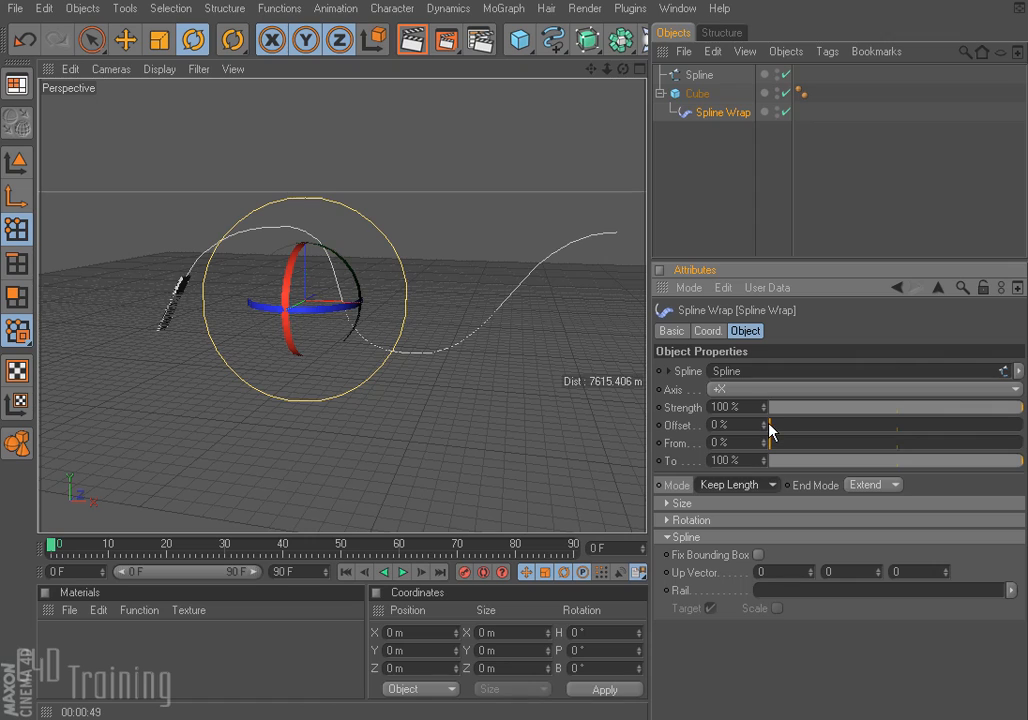
- Slide the Spline Wrap's Offset up to 100% to move the cube along the spline, then down to -2%
left_click_drag(771, 425, 1022, 367)
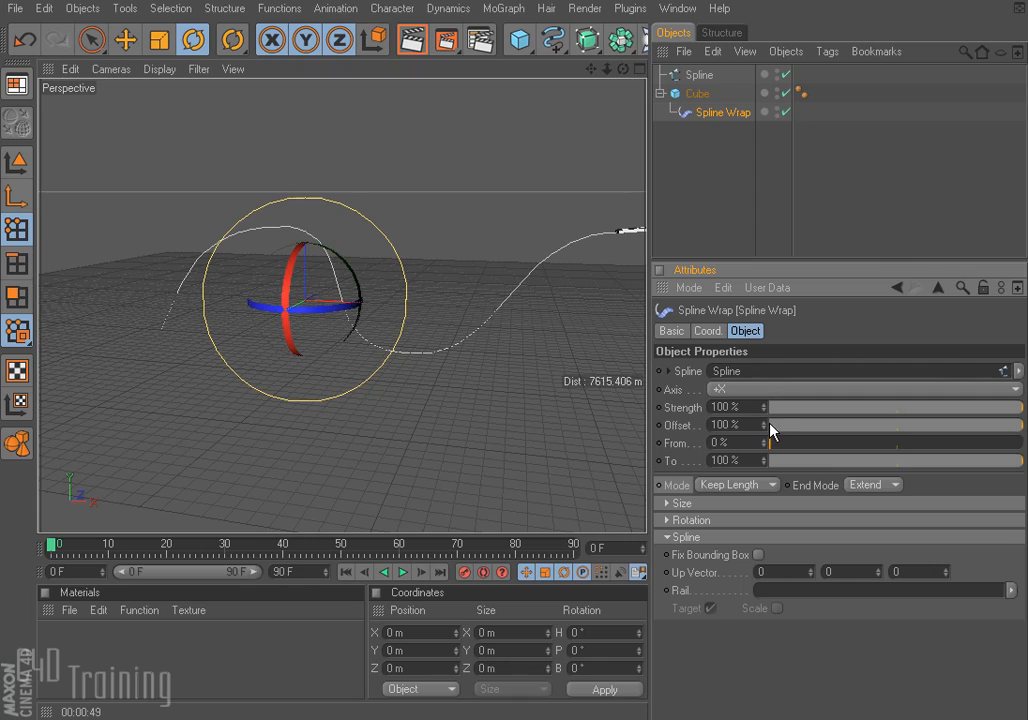
left_click_drag(764, 425, 792, 462)
- Set the Spline Wrap's End Mode to Clamp and its Offset to 4%
left_click(893, 485)
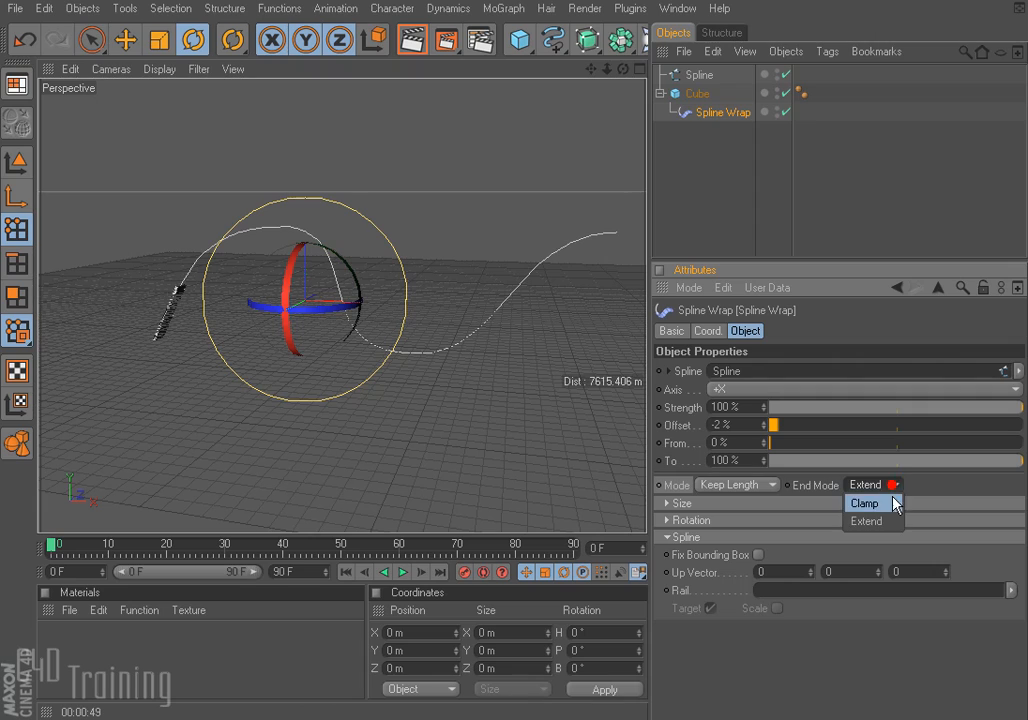
left_click(868, 503)
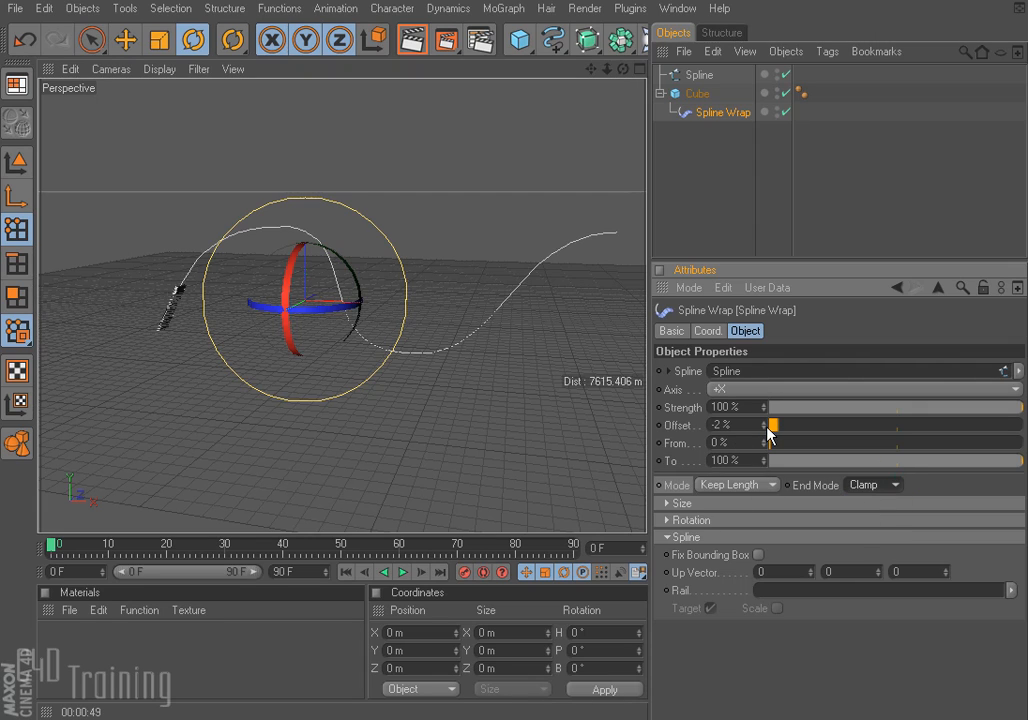
mouse_move(769, 432)
left_mouse_down()
mouse_move(769, 445)
mouse_move(825, 425)
mouse_move(1021, 425)
mouse_move(770, 425)
mouse_move(782, 425)
left_mouse_up()
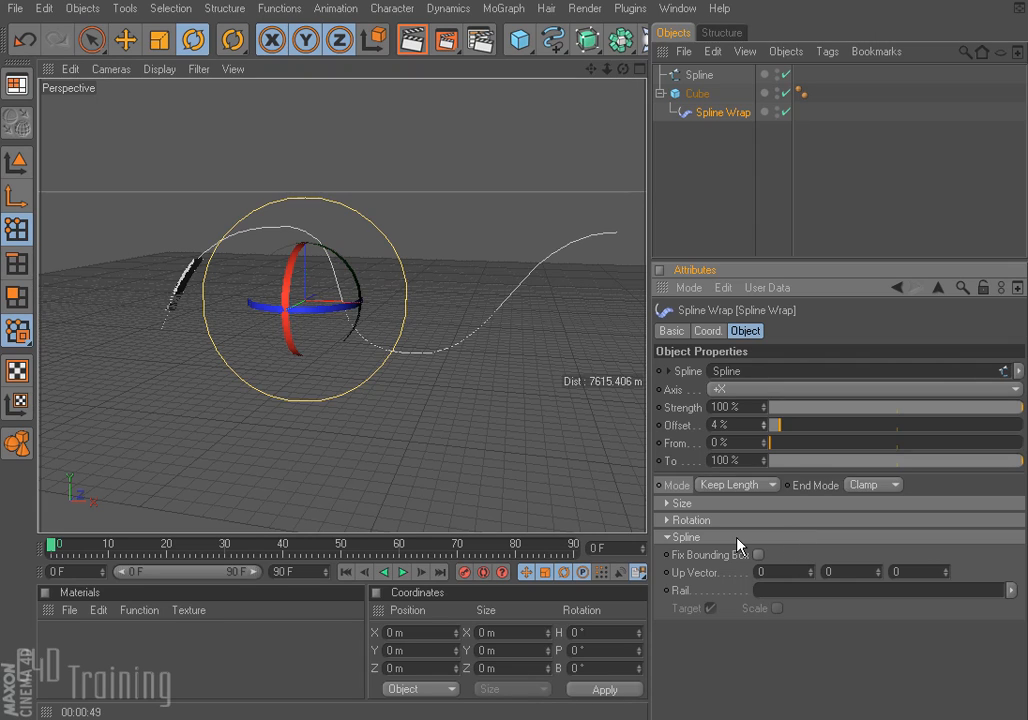
- Try out the Spline Wrap's From and To range, resetting To to 100%, and set Offset to 15%
mouse_move(777, 441)
left_mouse_down()
mouse_move(1012, 443)
mouse_move(777, 462)
mouse_move(776, 427)
mouse_move(762, 432)
left_mouse_up()
mouse_move(1018, 460)
left_mouse_down()
mouse_move(805, 477)
mouse_move(866, 464)
mouse_move(1026, 464)
left_mouse_up()
mouse_move(765, 462)
left_mouse_down()
mouse_move(765, 400)
mouse_move(765, 480)
left_mouse_up()
type("100")
key("Return")
mouse_move(770, 430)
left_mouse_down()
mouse_move(988, 425)
mouse_move(757, 425)
mouse_move(840, 425)
mouse_move(772, 425)
left_mouse_up()
- Expand the Spline Wrap's Rotation settings, try changing the Banking angle and undo it
left_click(667, 520)
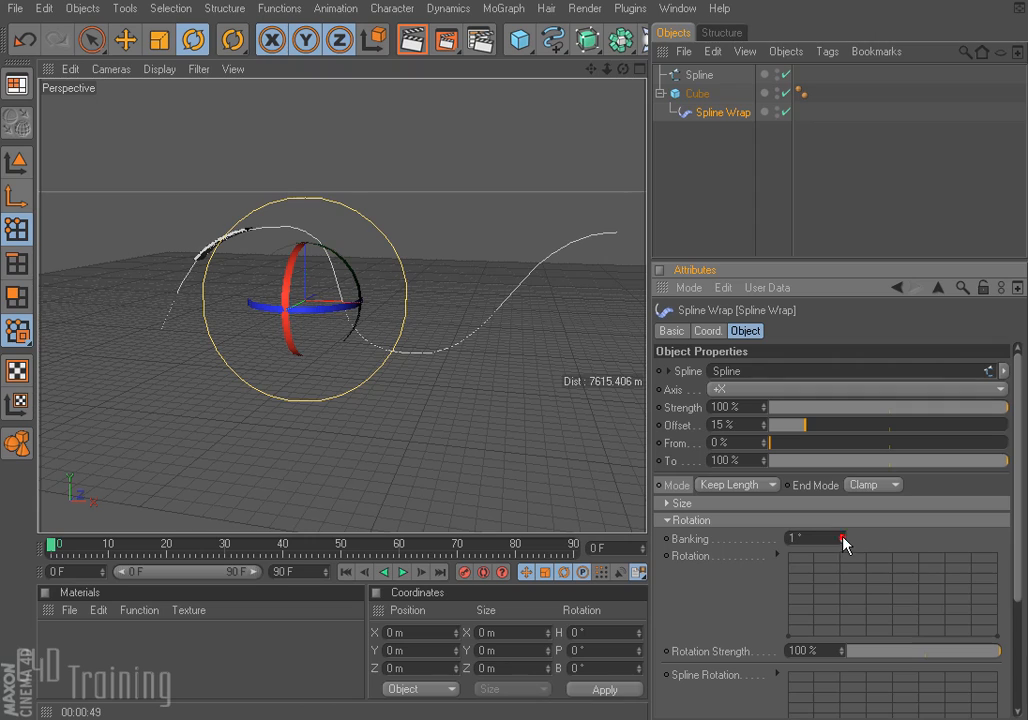
mouse_move(842, 538)
left_mouse_down()
mouse_move(876, 538)
mouse_move(846, 538)
left_mouse_up()
key("ctrl+z")
- Raise the start point of the Spline Wrap's Rotation curve to the top of the graph to twist the cube
scroll(1015, 538, "down", 5)
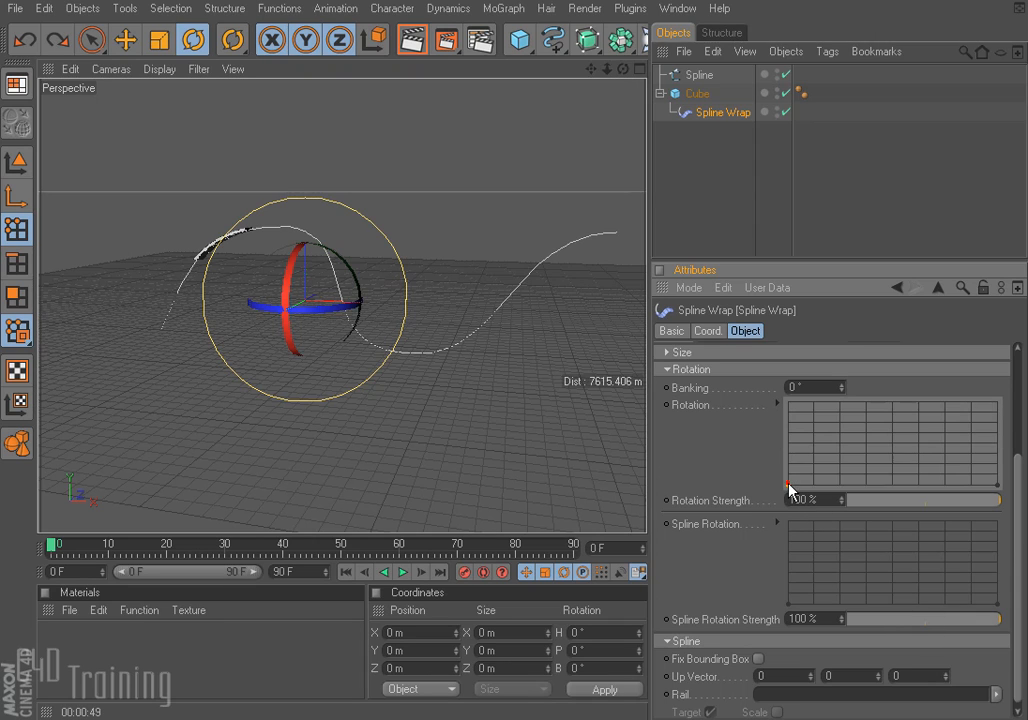
left_click_drag(788, 486, 789, 457)
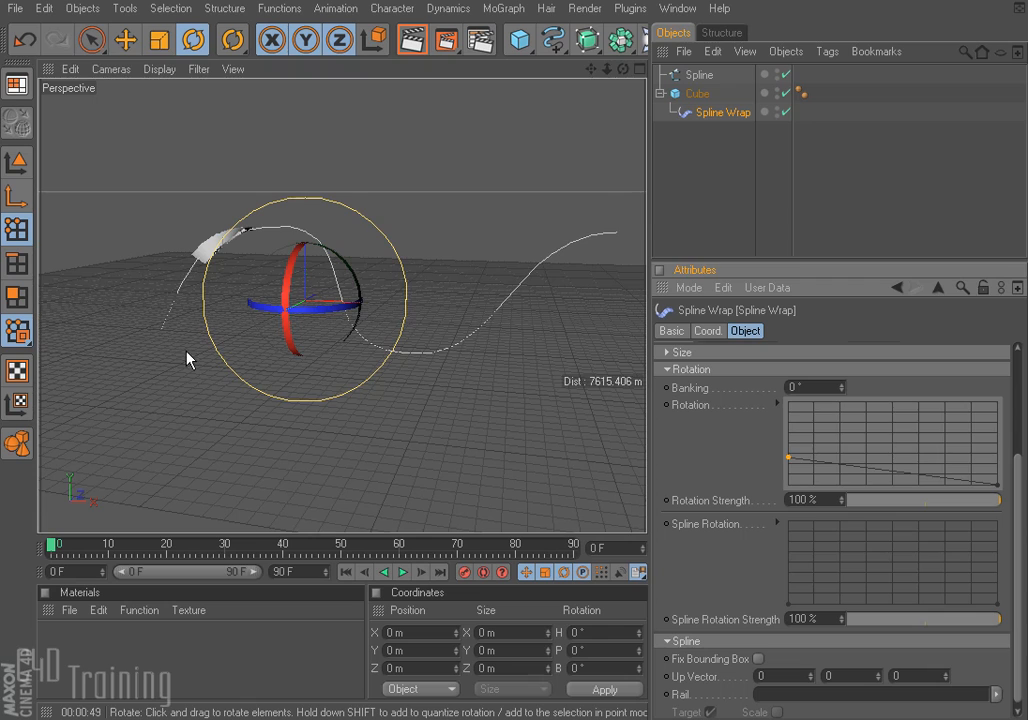
scroll(189, 359, "up", 5)
middle_click_drag(193, 310, 309, 371, "alt")
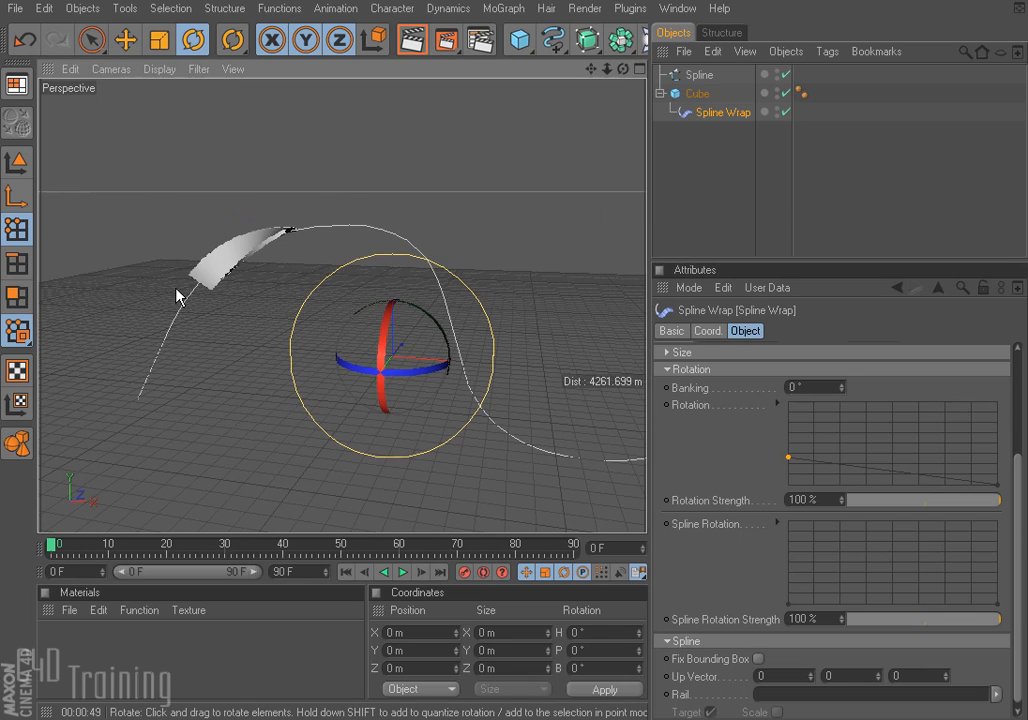
scroll(240, 290, "up", 4)
middle_click_drag(236, 326, 342, 323, "alt")
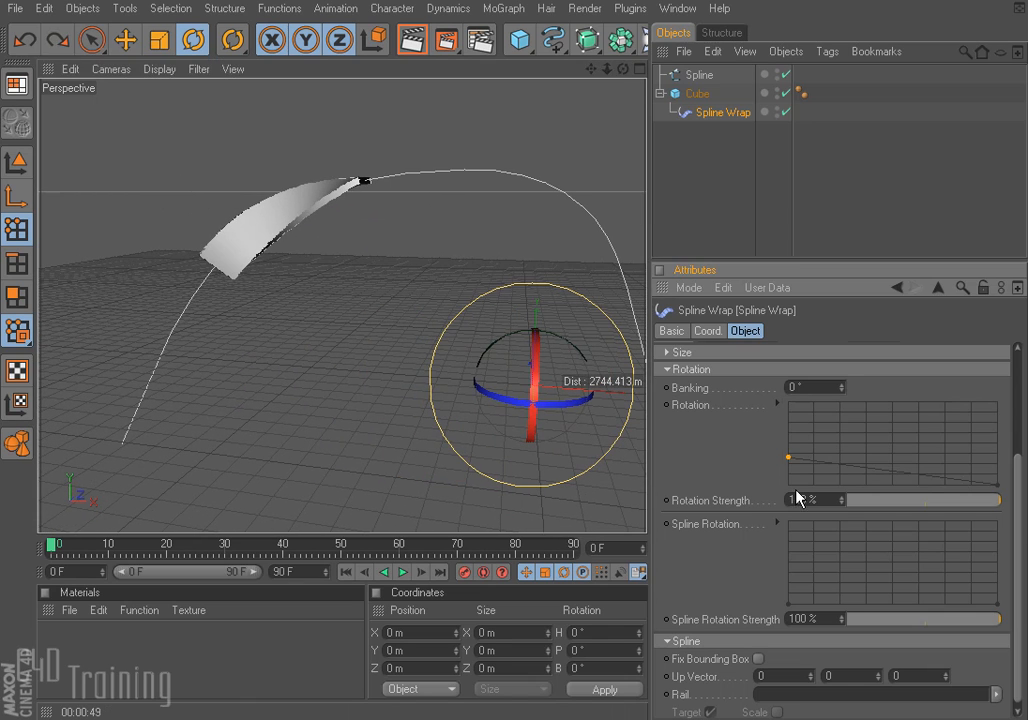
left_click_drag(789, 457, 786, 389)
- Return the Spline Wrap's Offset to 0% and set its Rotation Strength to 96%
scroll(893, 369, "up", 3)
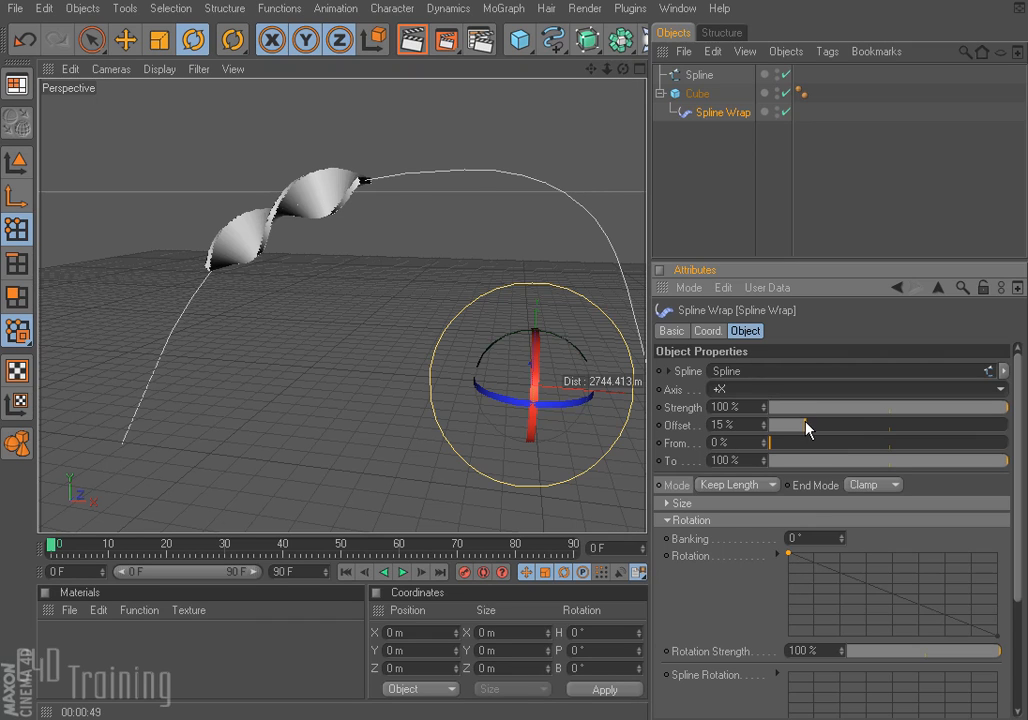
left_click_drag(807, 428, 768, 510)
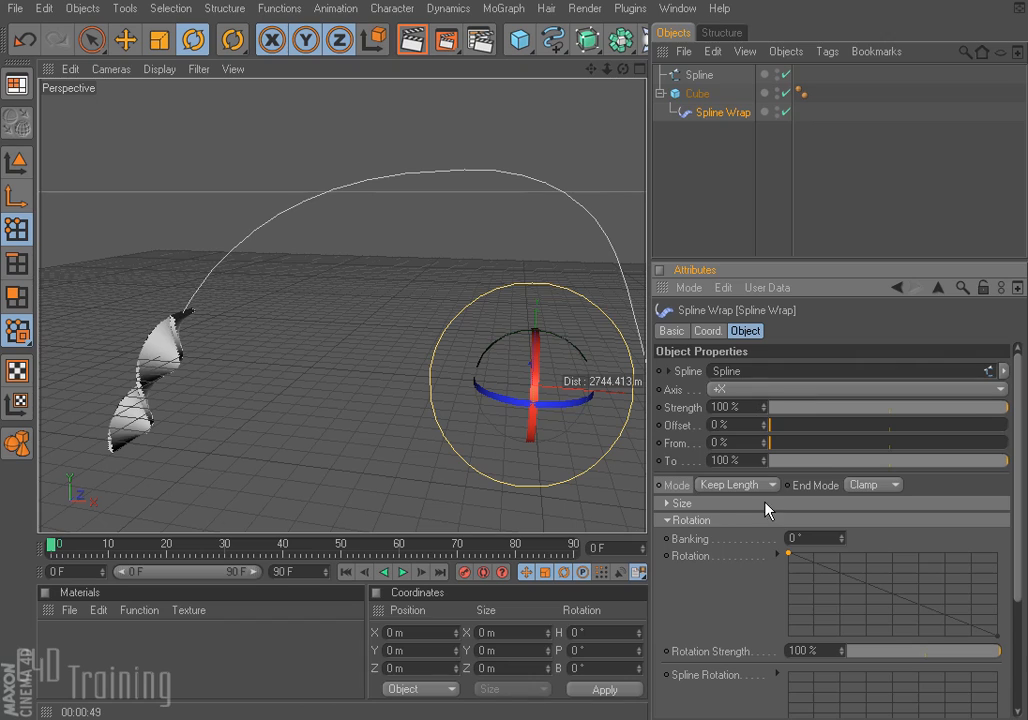
mouse_move(1022, 440)
left_mouse_down()
mouse_move(1020, 425)
mouse_move(1018, 475)
mouse_move(1012, 462)
left_mouse_up()
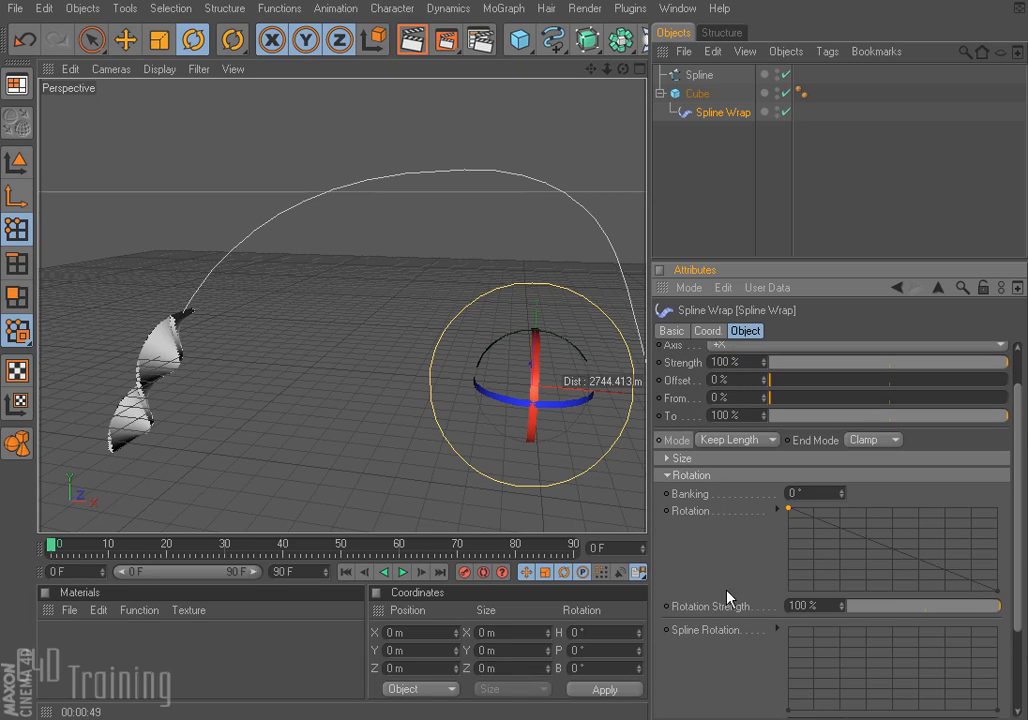
left_click_drag(842, 606, 842, 612)
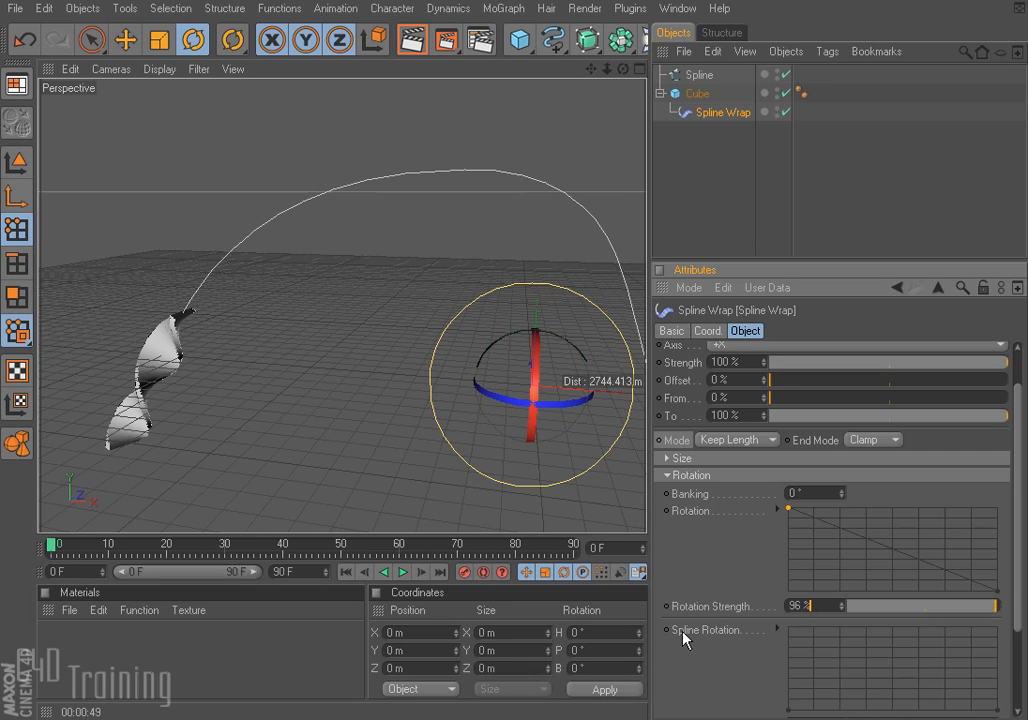
- Try raising the start of the Spline Rotation curve, and flatten both rotation curves back to zero
left_click_drag(1018, 587, 1019, 706)
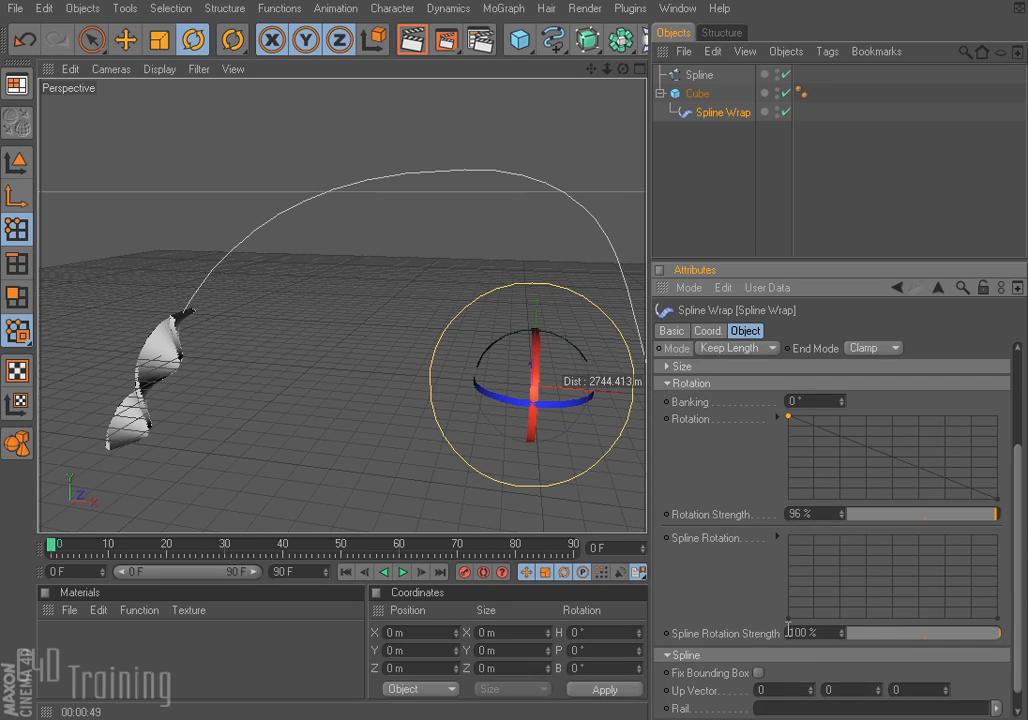
left_click_drag(789, 618, 780, 532)
left_click_drag(787, 409, 783, 647)
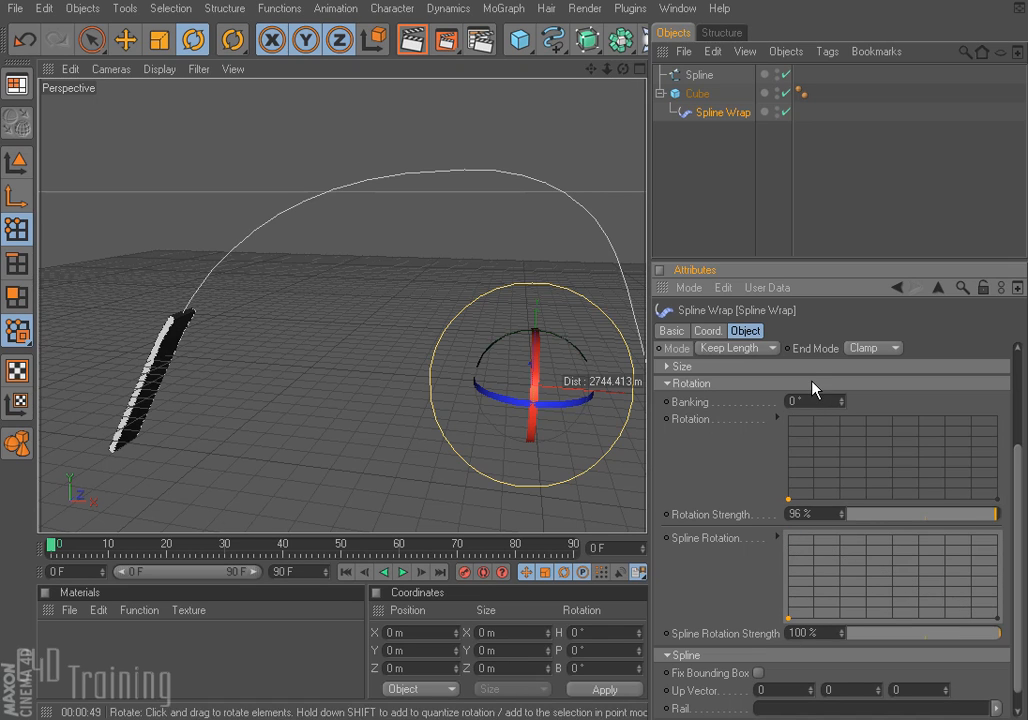
- Reduce the cube's X segments to 7
left_click_drag(220, 413, 318, 394, "alt")
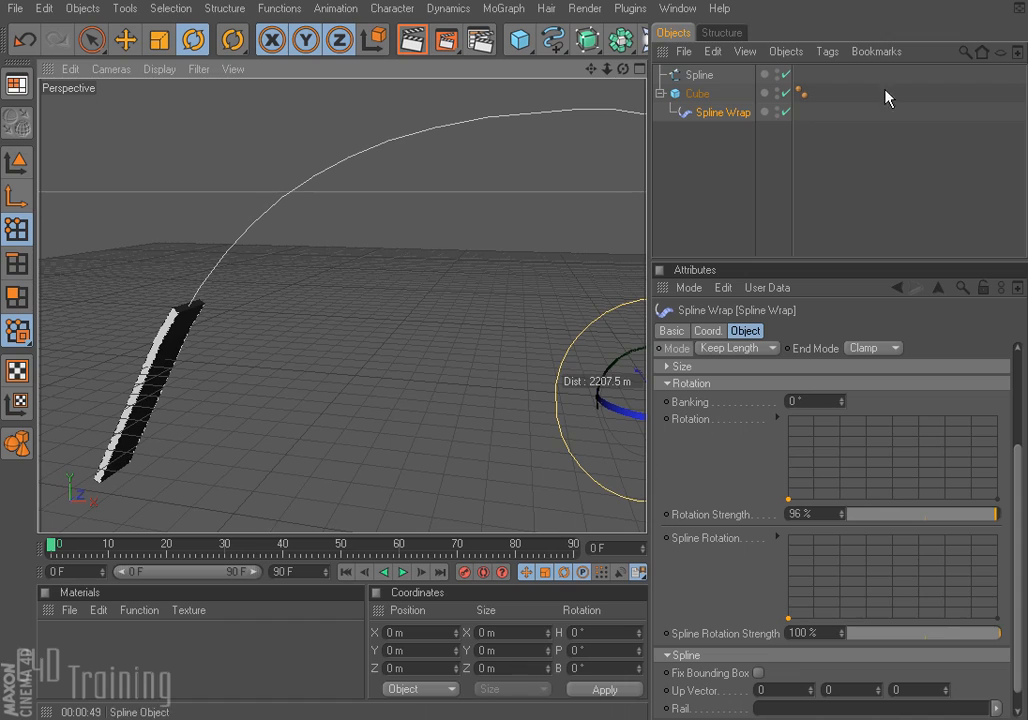
left_click(698, 93)
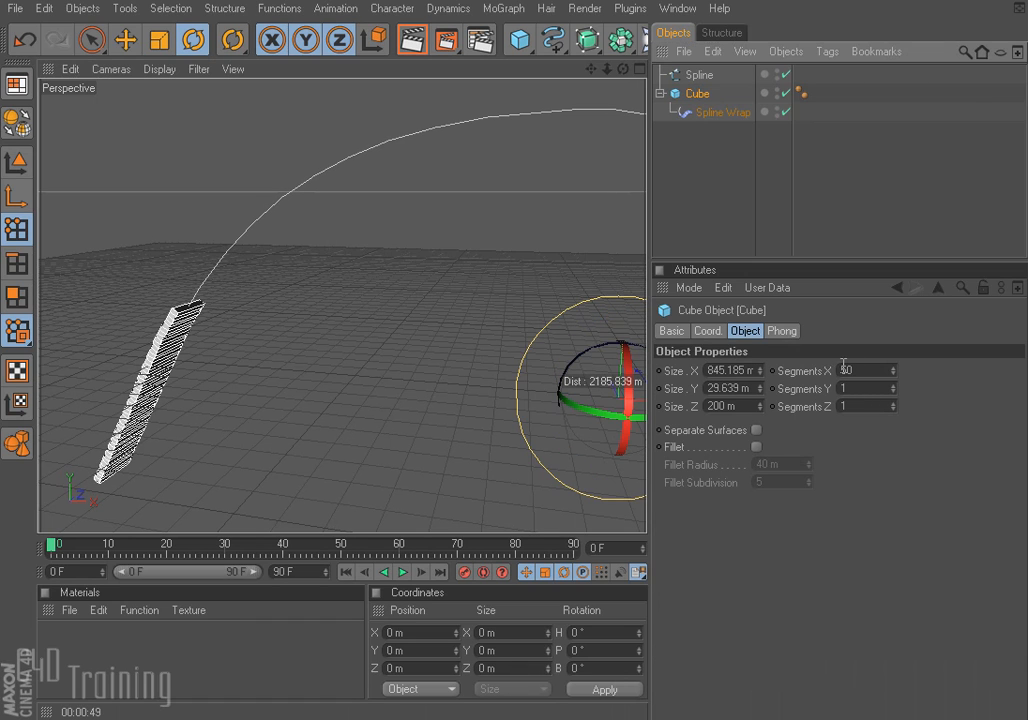
left_click_drag(894, 371, 849, 371)
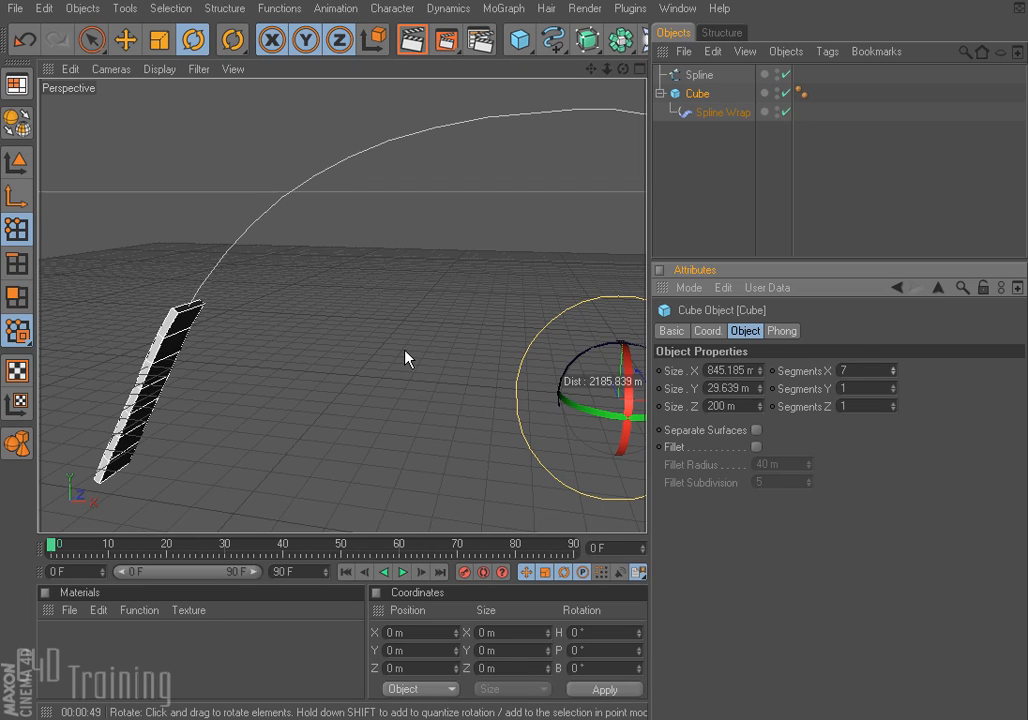
- Set the Spline Wrap's Offset to 23% and render the Perspective view with the cube on the spline's crest
left_click_drag(406, 356, 413, 351, "alt")
left_click(733, 114)
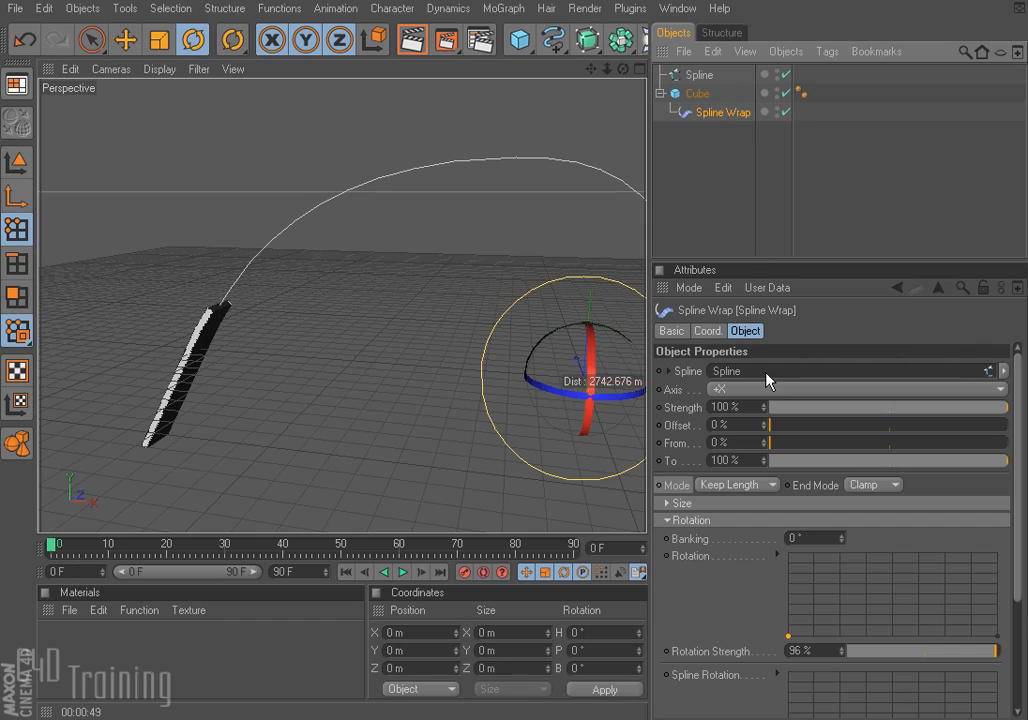
left_click_drag(771, 436, 815, 410)
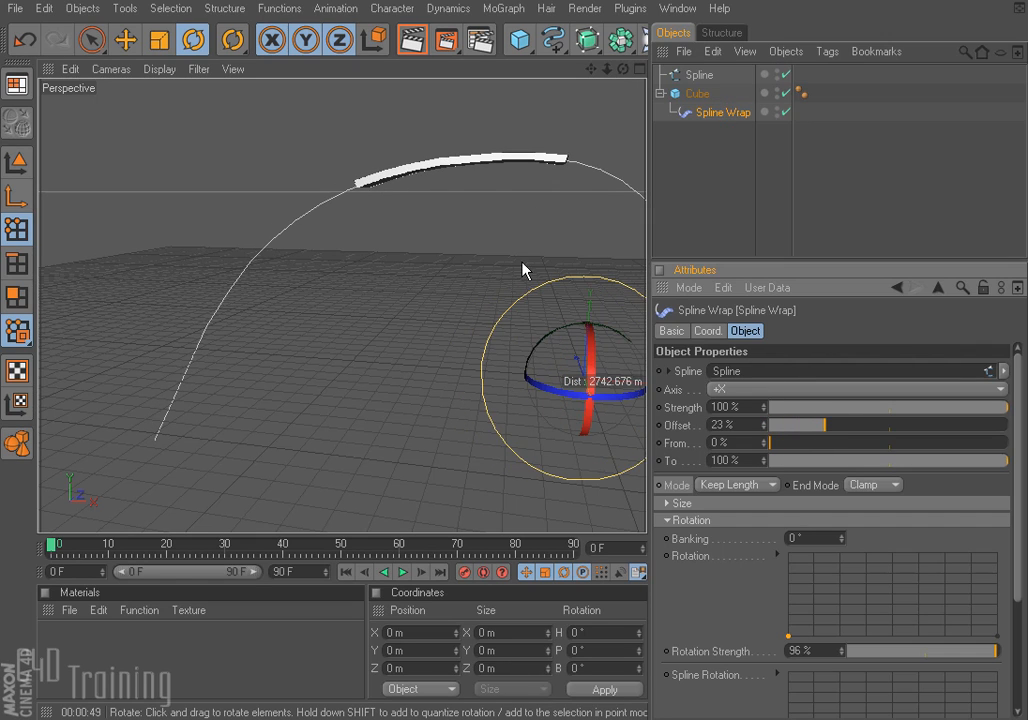
left_click_drag(489, 237, 466, 325, "alt")
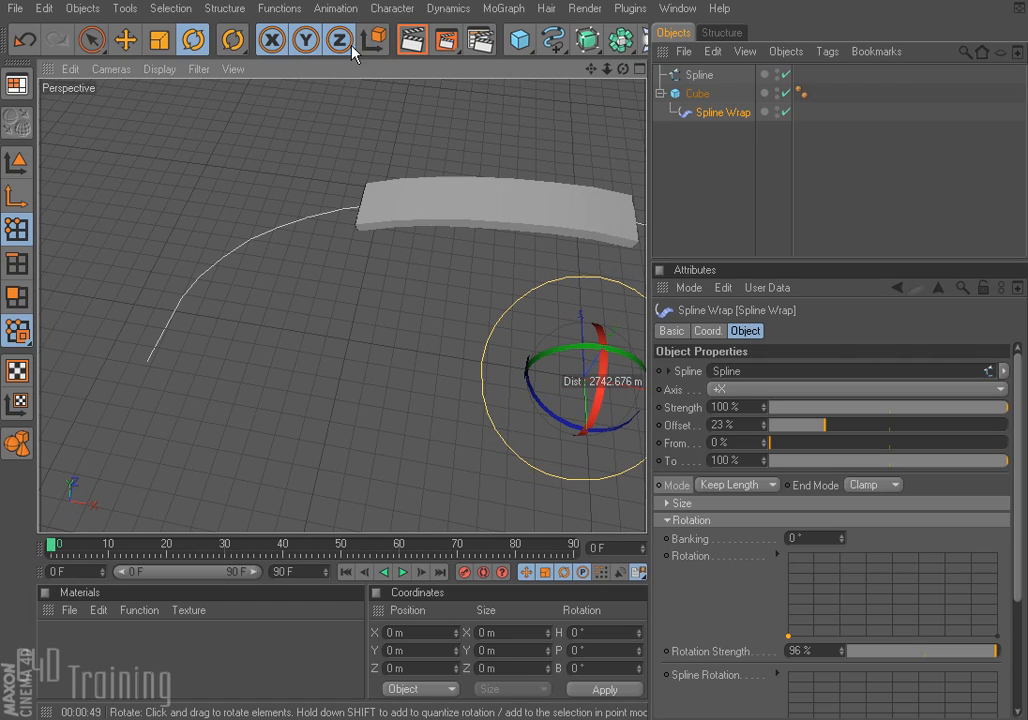
left_click(412, 40)
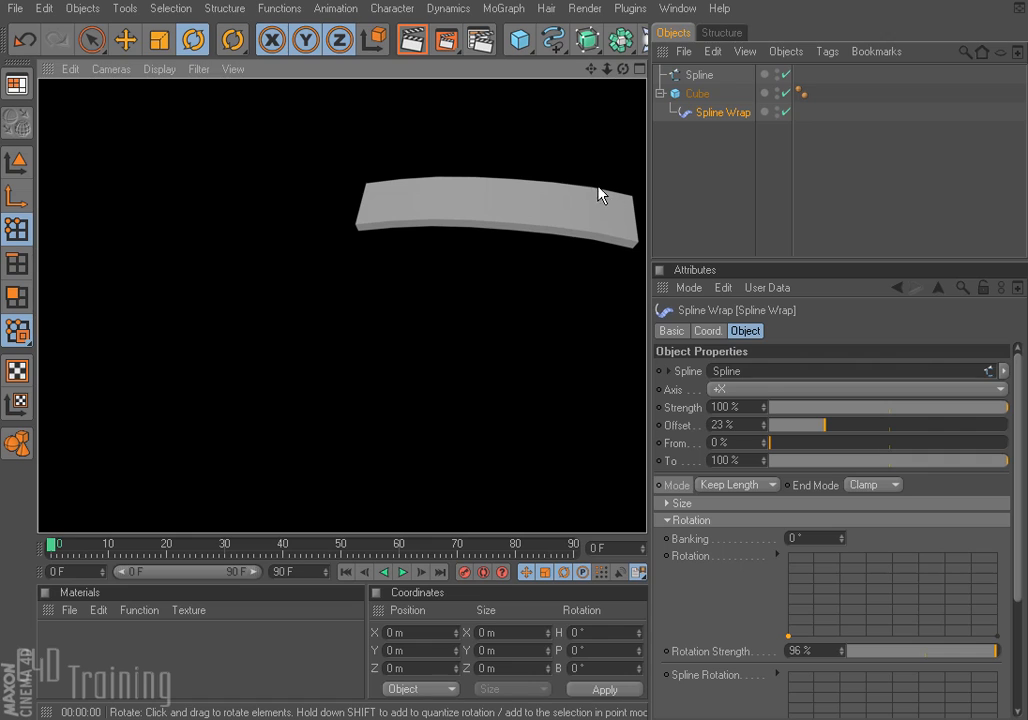
- Lower the cube's X segments to 2 to compare the bend, then raise them to 87
left_click(697, 93)
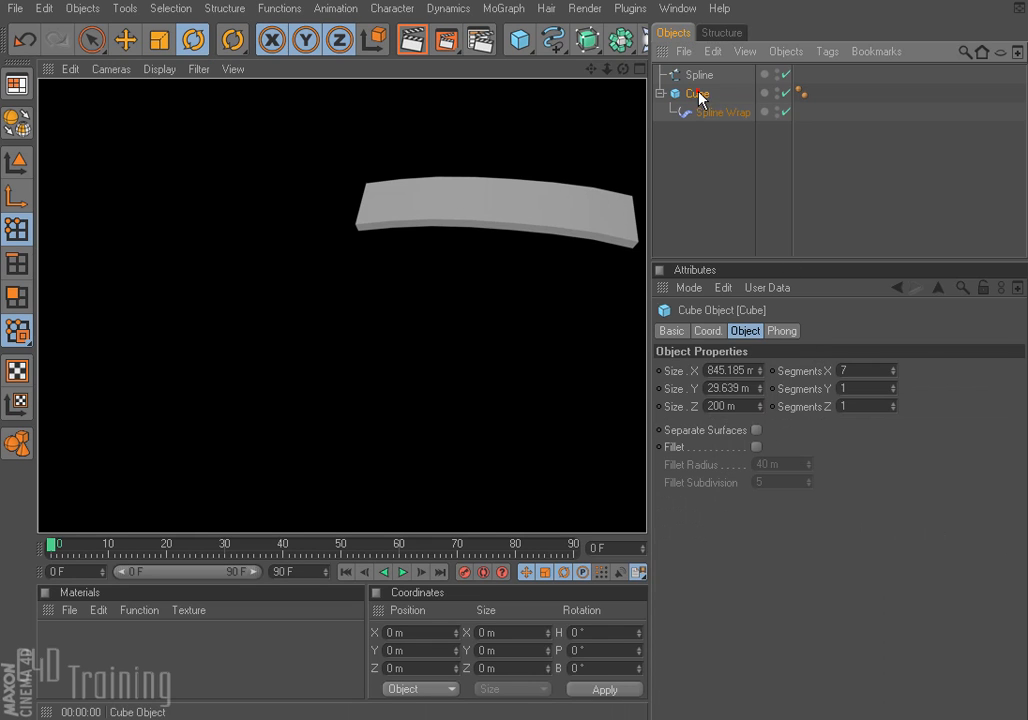
left_click_drag(895, 380, 895, 400)
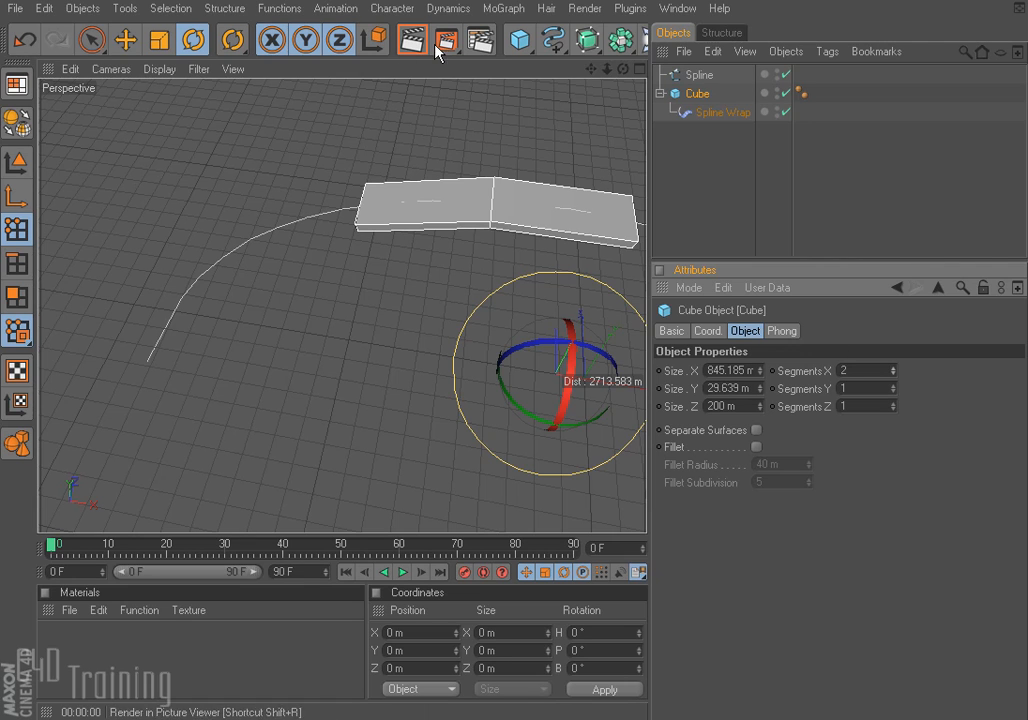
left_click_drag(505, 468, 501, 396, "alt")
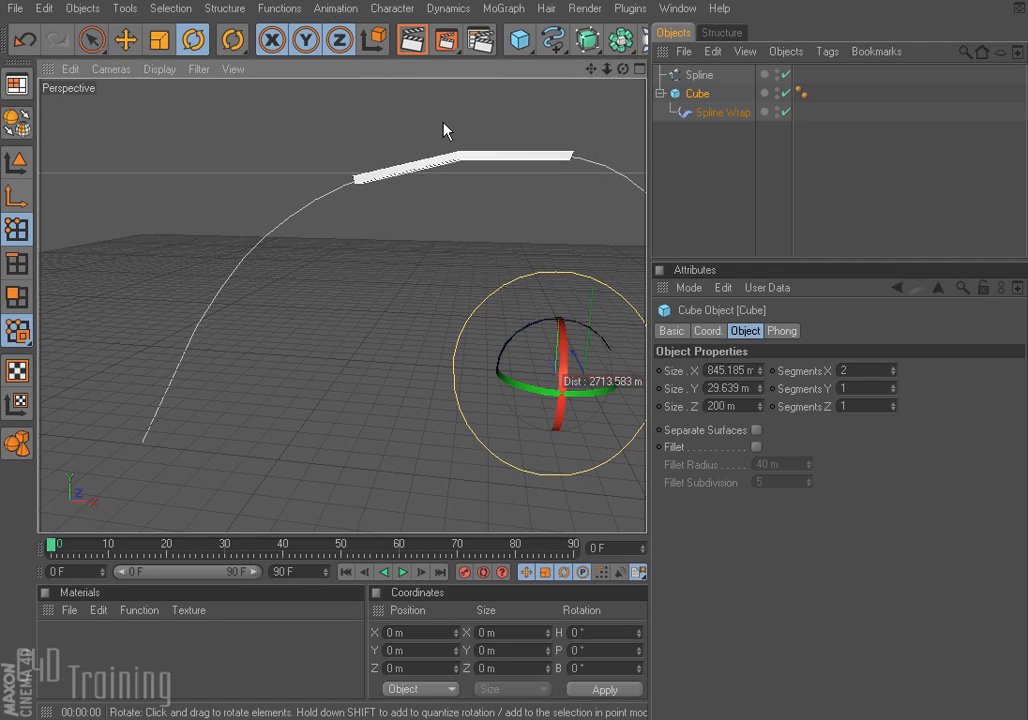
left_click_drag(895, 369, 895, 340)
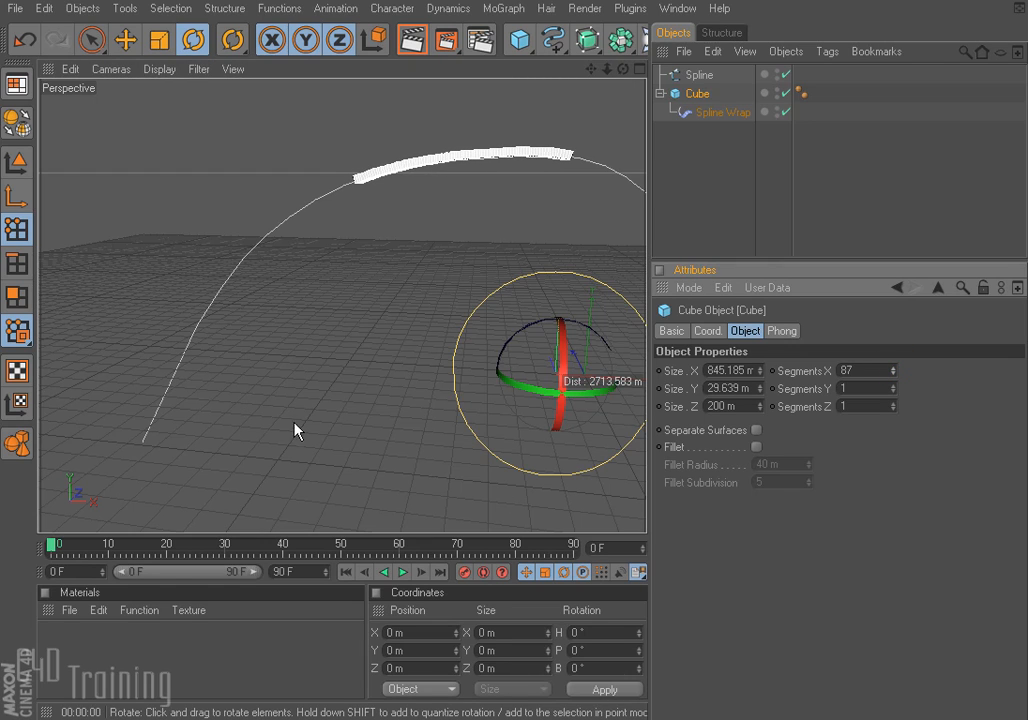
- Set the spline's Intermediate Points to Uniform with a Number of 139
left_click(699, 77)
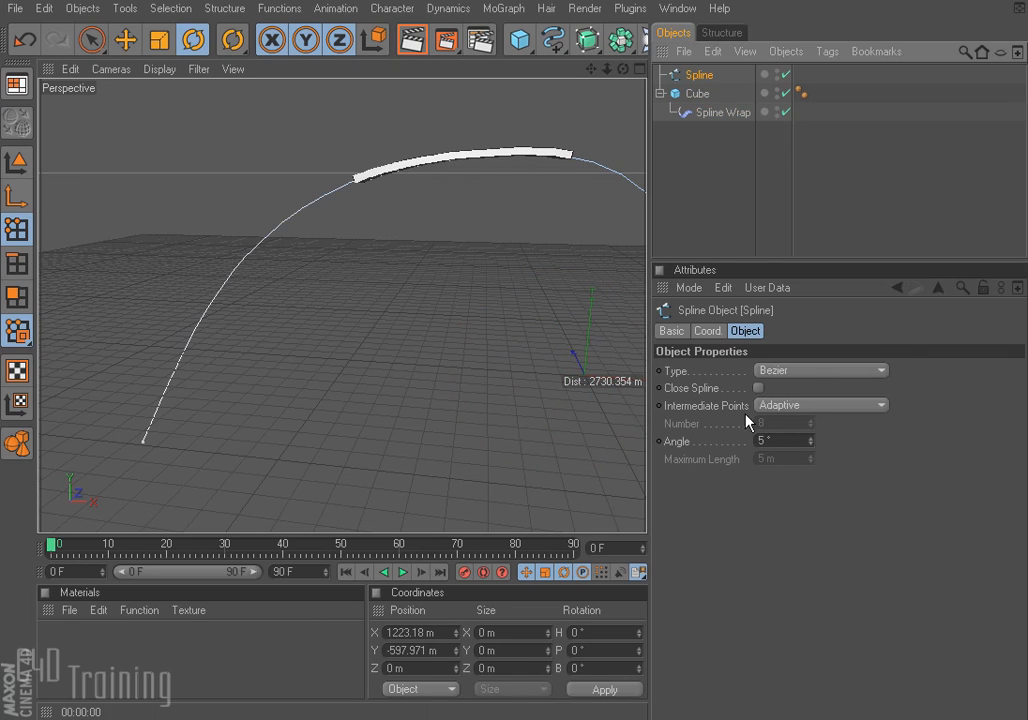
left_click(675, 401)
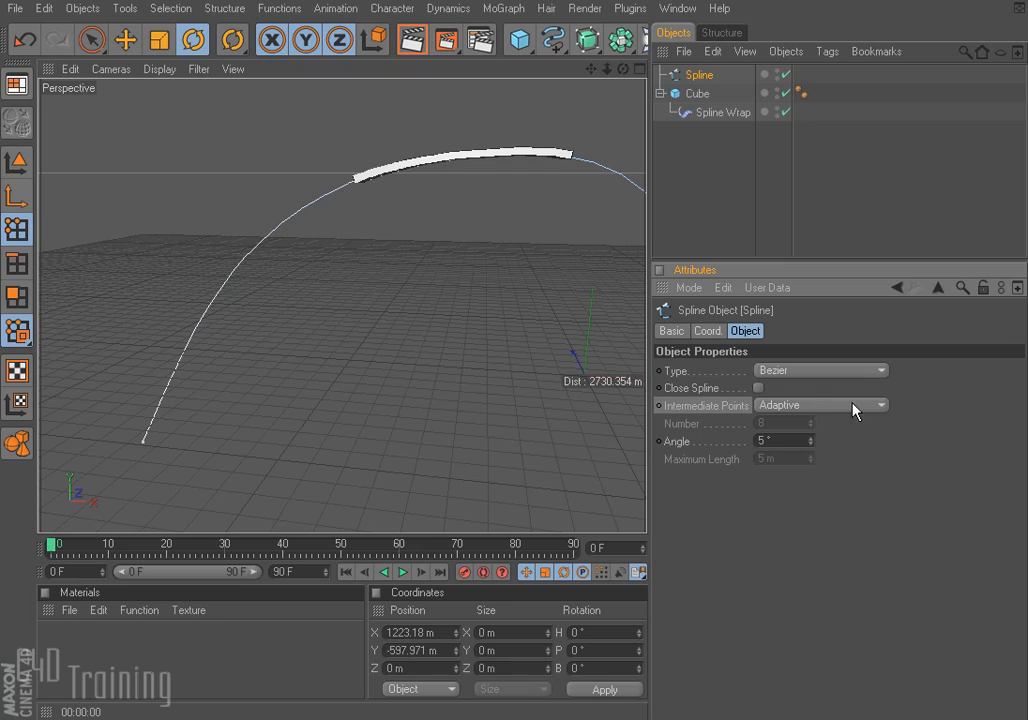
left_click(882, 404)
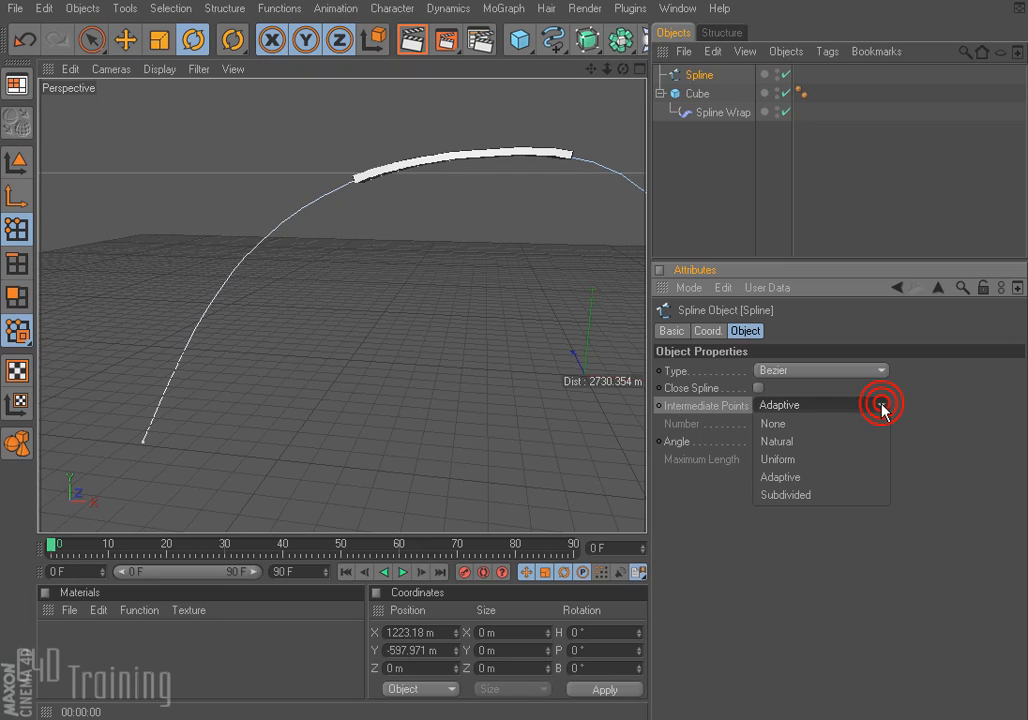
left_click(827, 460)
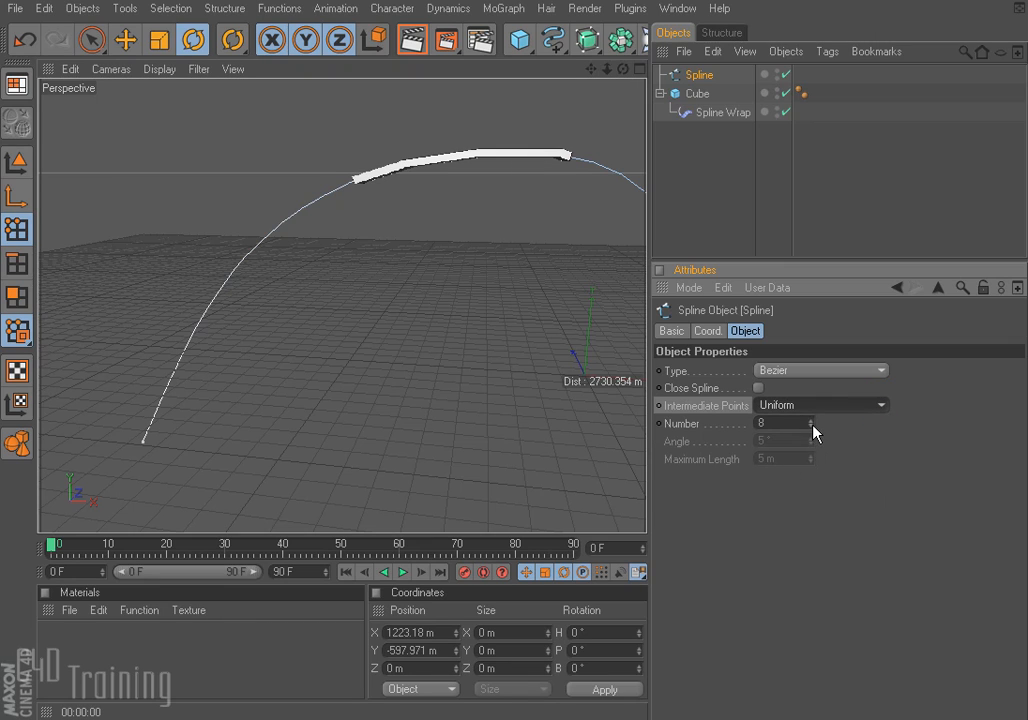
left_click_drag(810, 423, 810, 370)
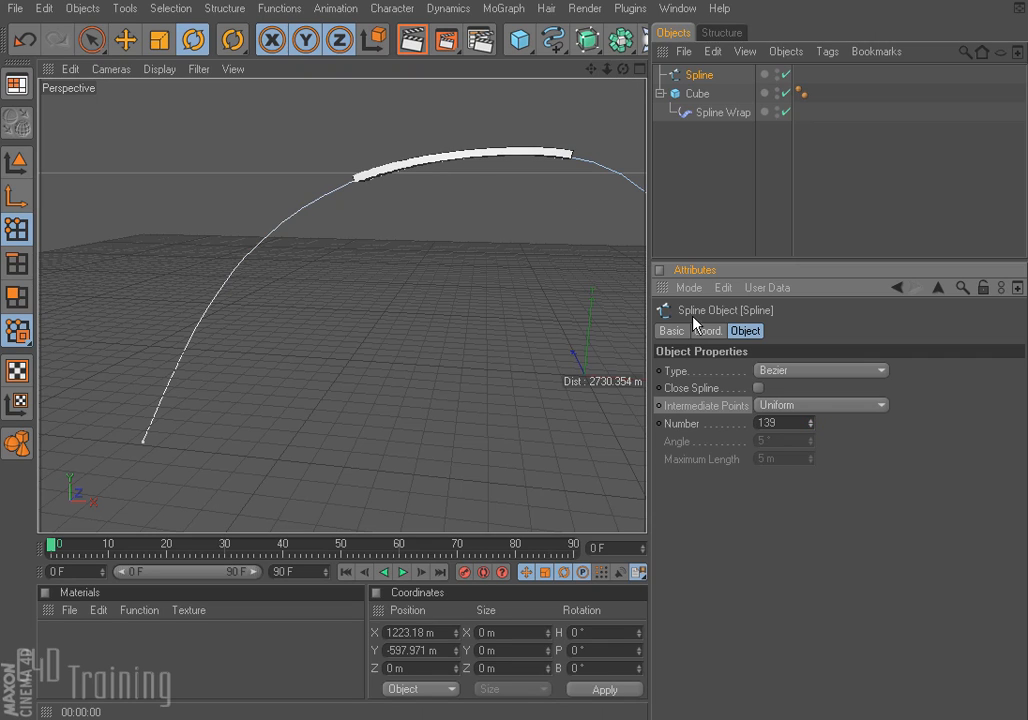
- Render the Perspective view from above to check how smoothly the cube bends along the spline
left_click_drag(473, 278, 482, 223, "alt")
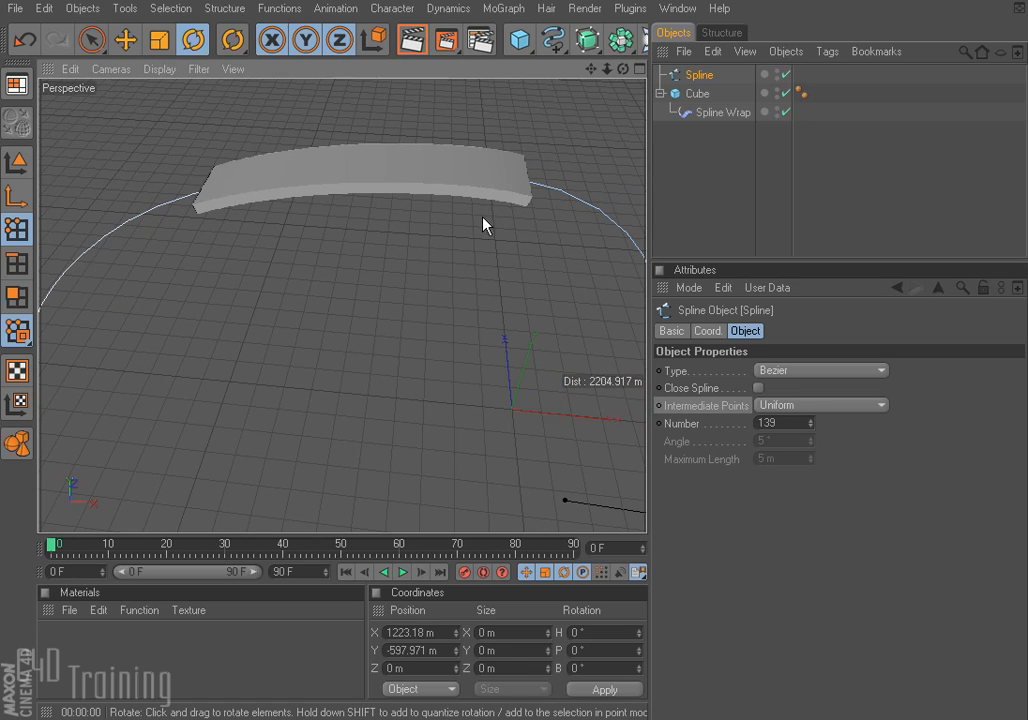
left_click(412, 39)
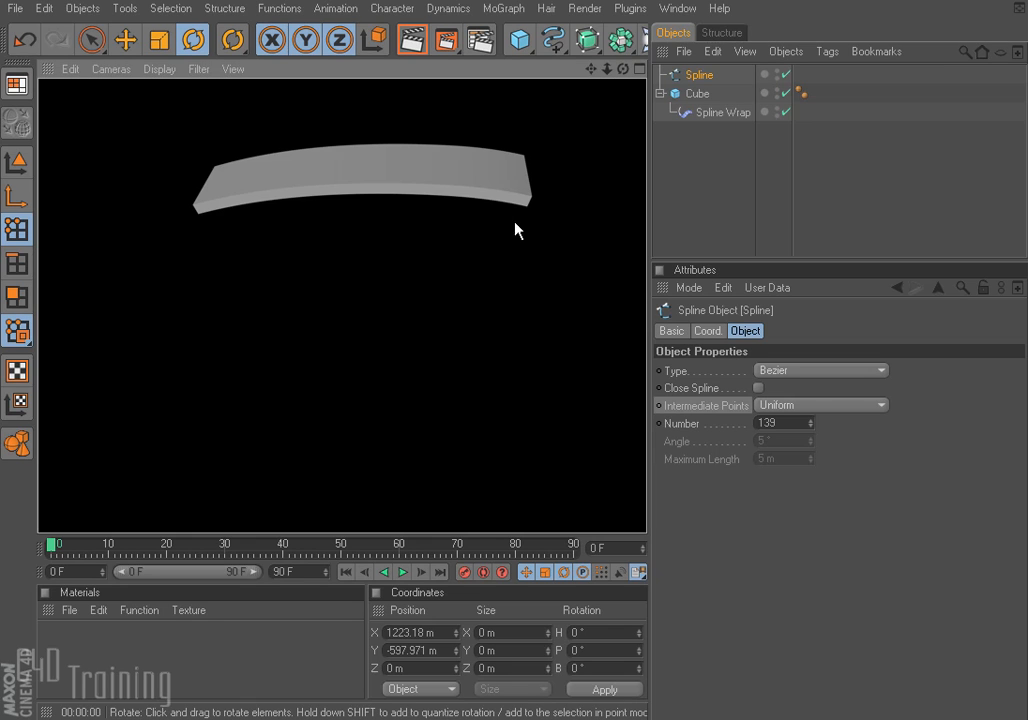
left_click(454, 309)
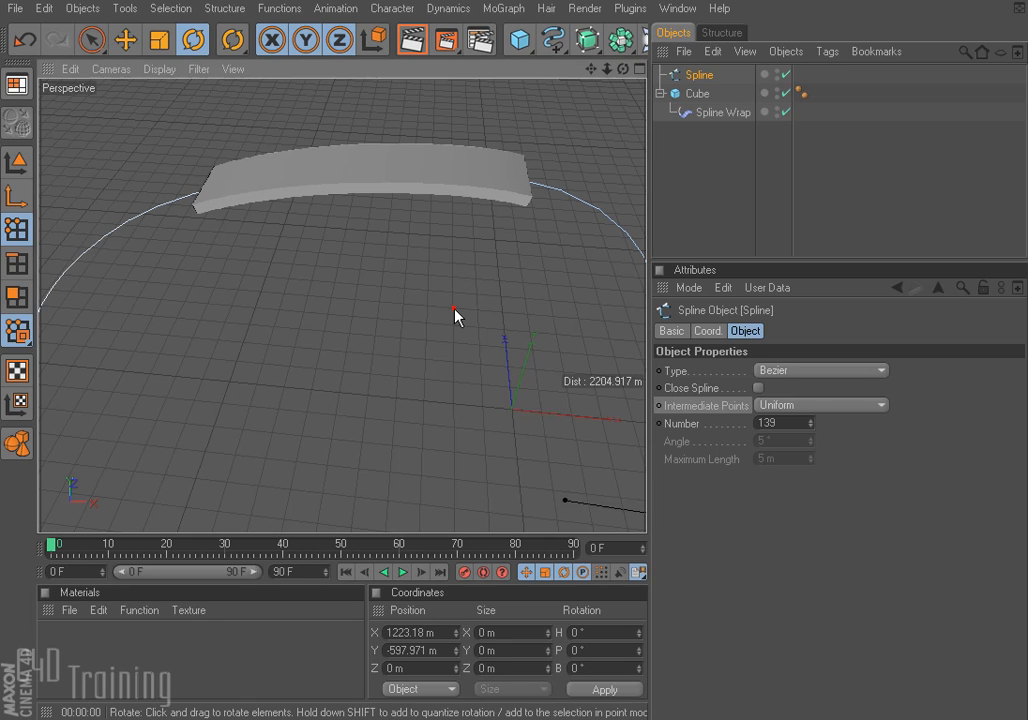
- Start a new scene and add a sphere with 128 segments
left_click(503, 8)
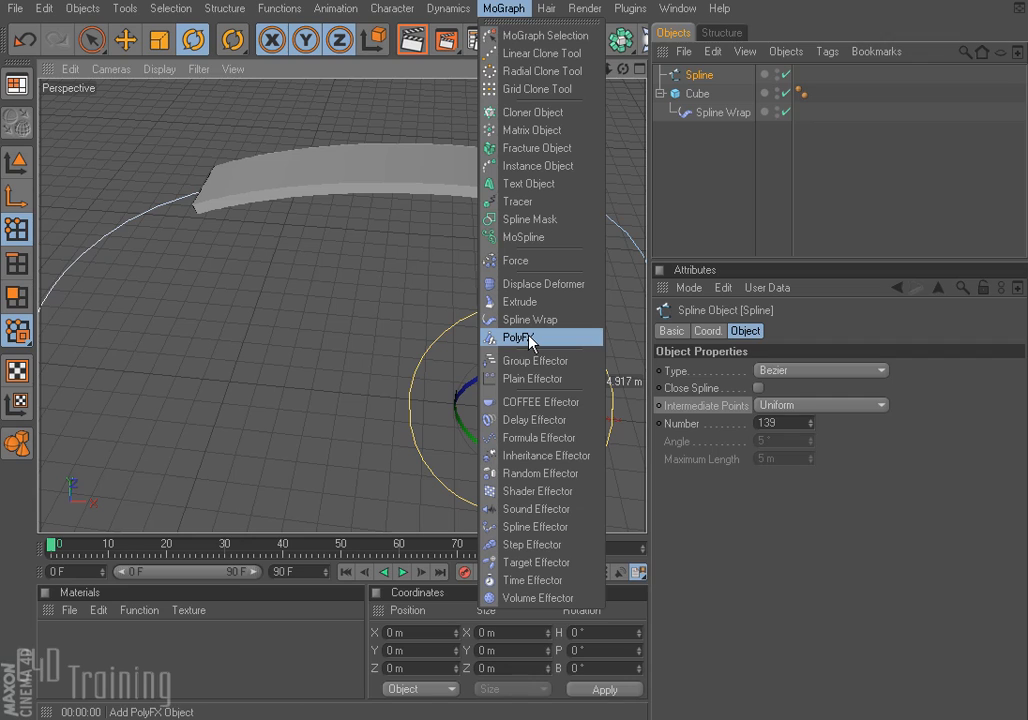
left_click(461, 330)
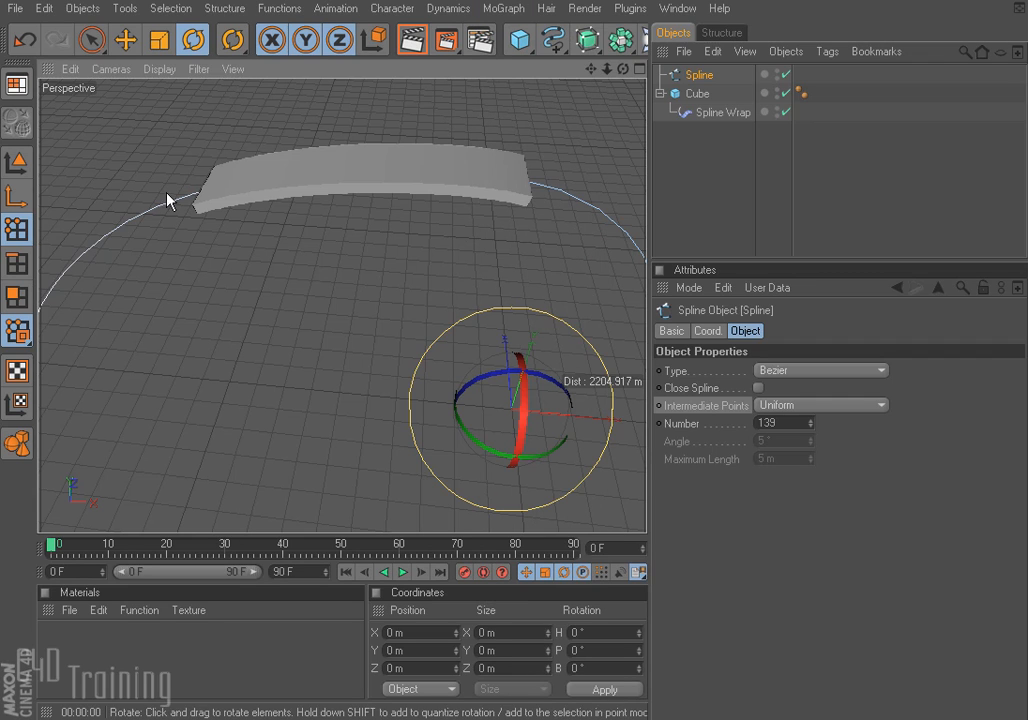
left_click(15, 10)
left_click(42, 36)
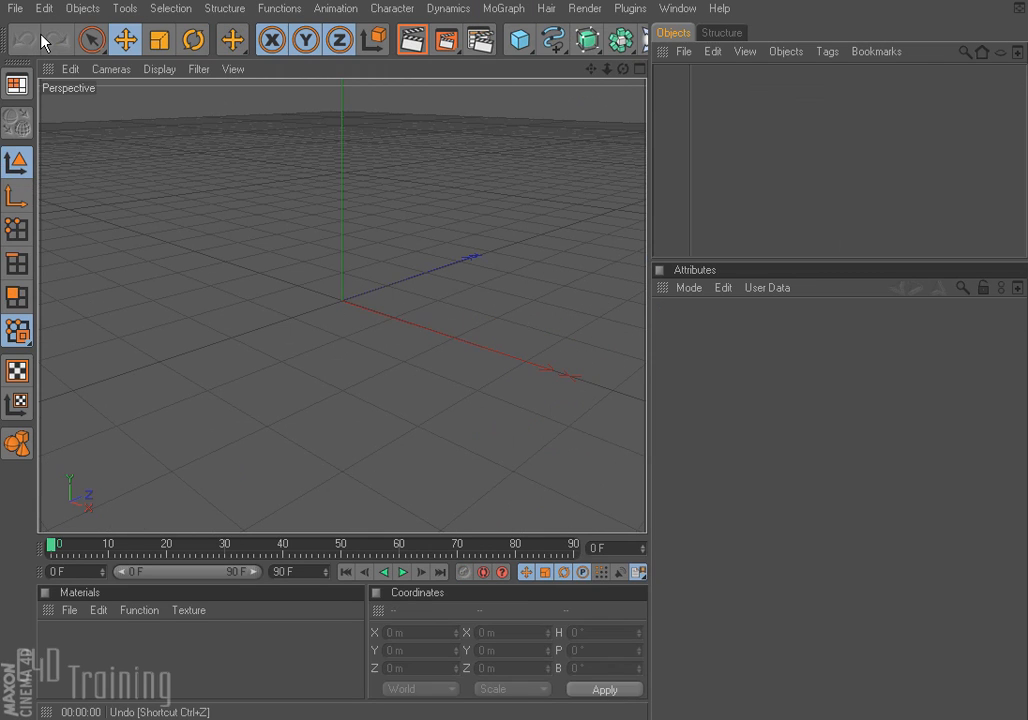
left_click(519, 40)
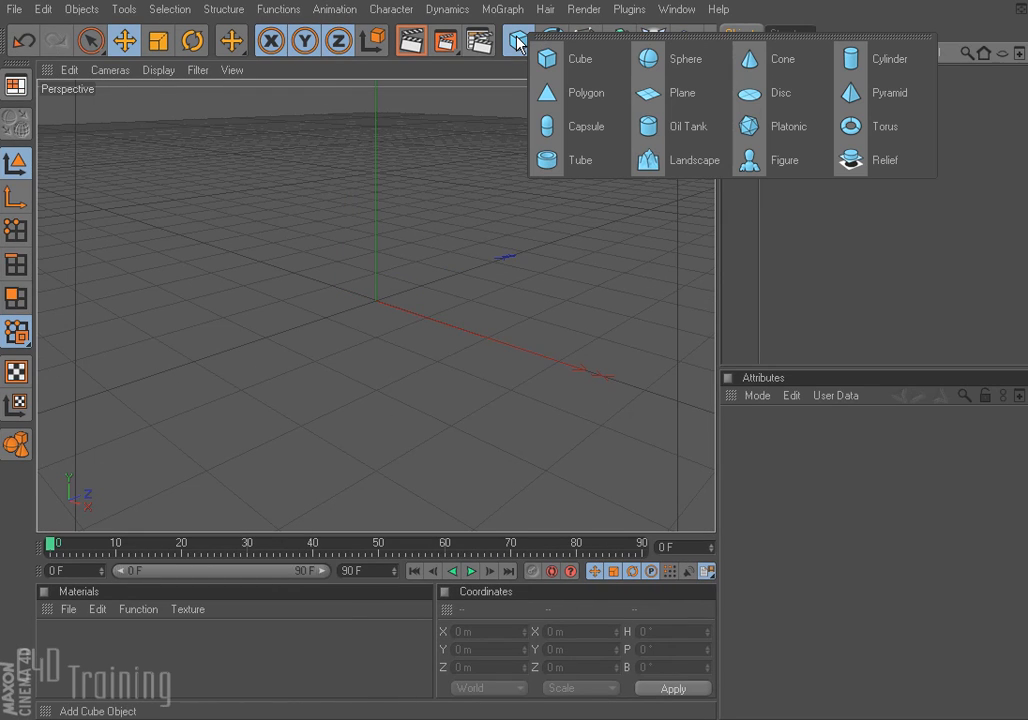
left_click(686, 59)
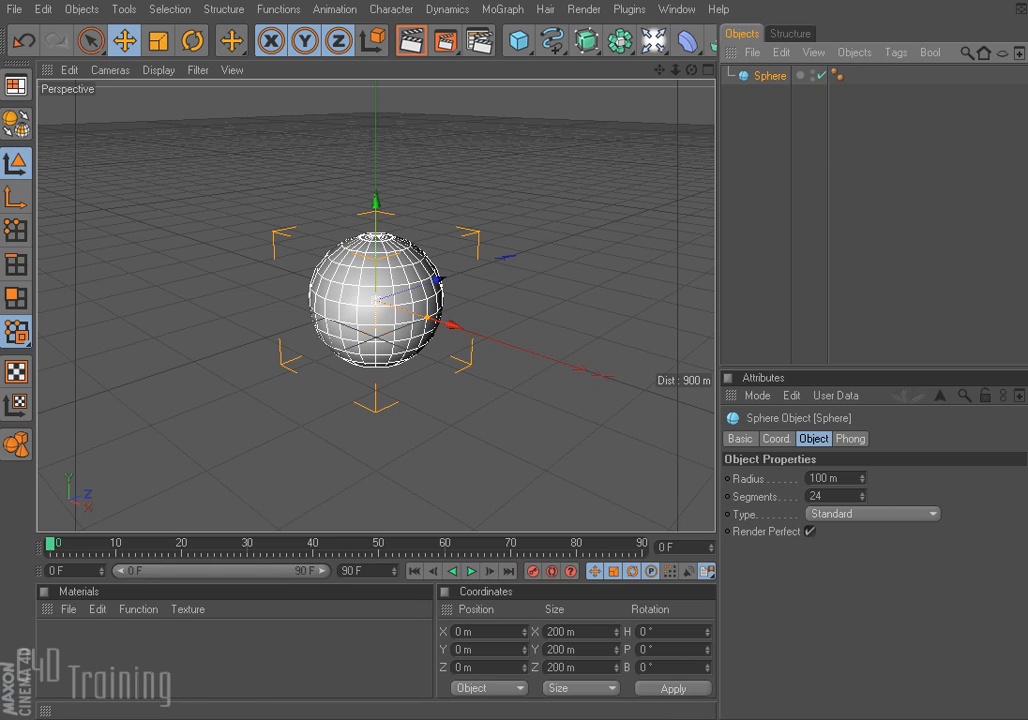
left_click_drag(863, 496, 861, 466)
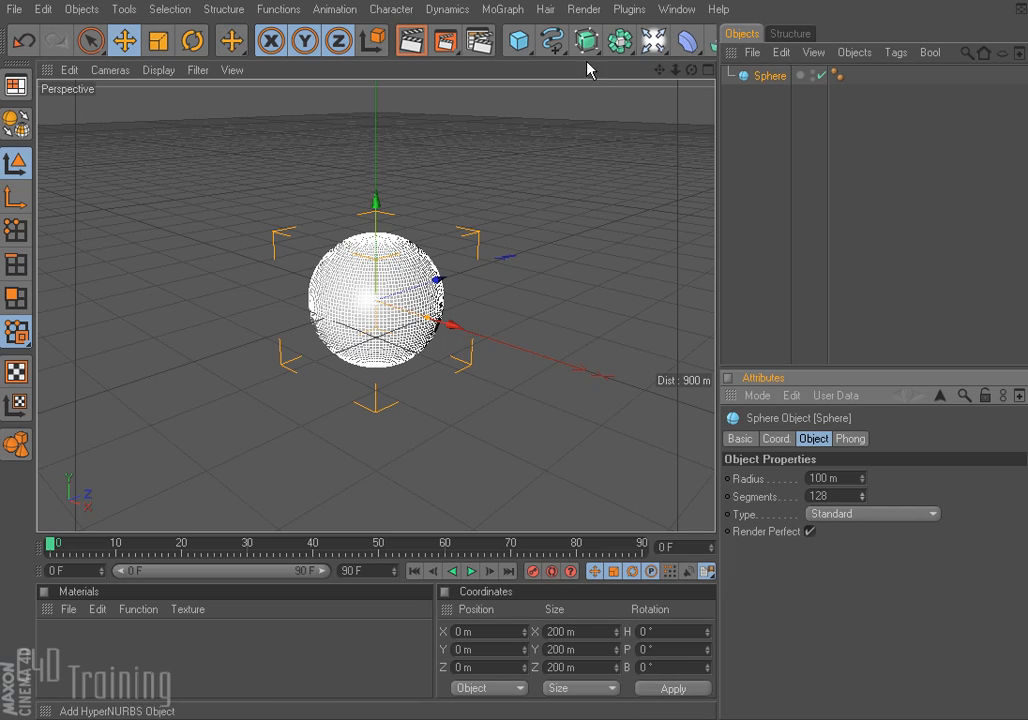
- Add a PolyFX deformer as a child of the sphere and show its object properties
left_click(505, 10)
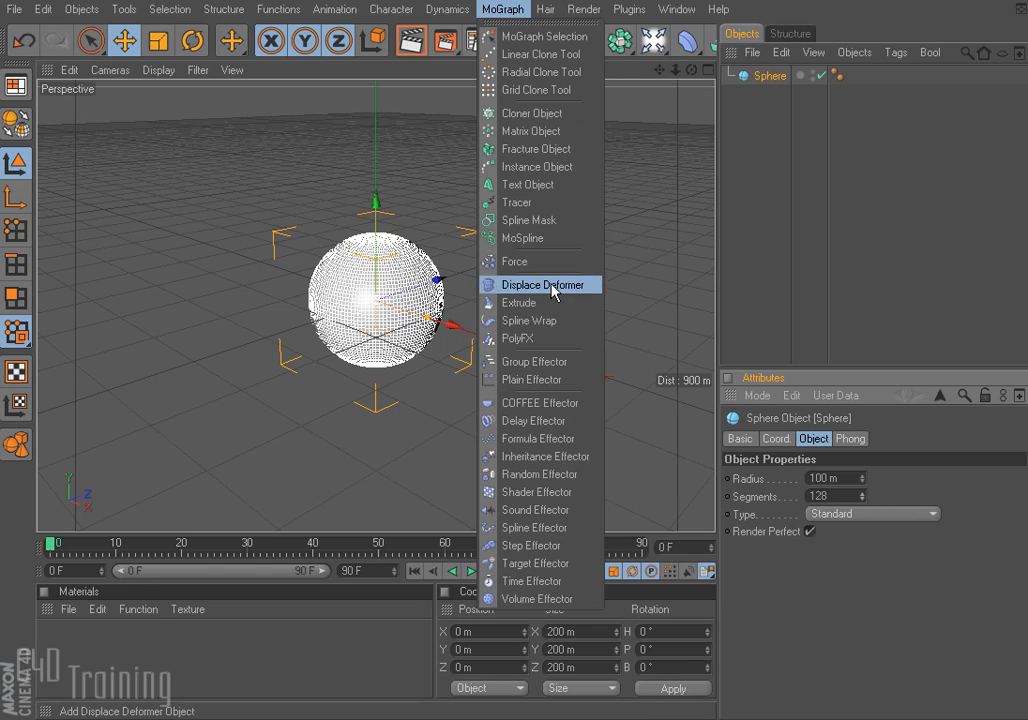
left_click(548, 339)
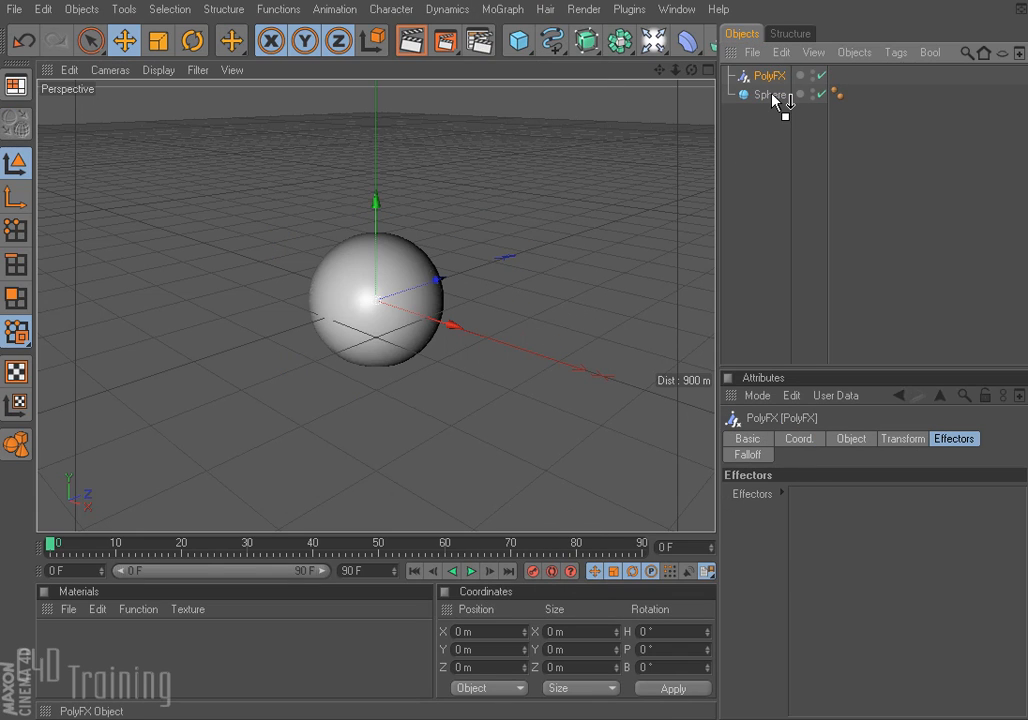
left_click_drag(777, 100, 772, 90)
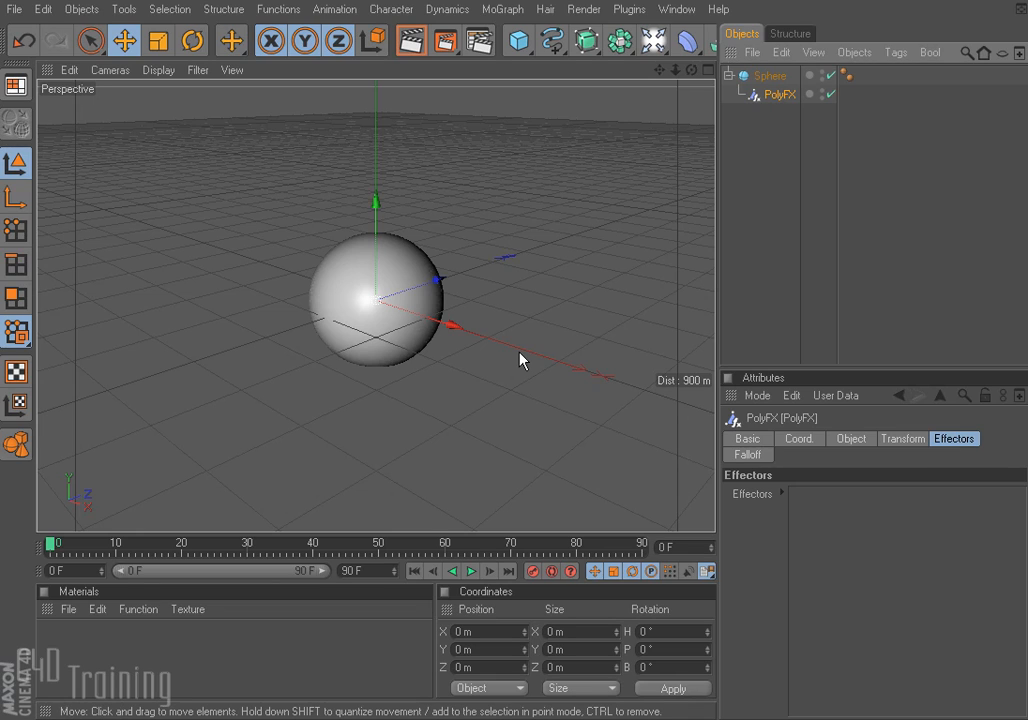
left_click(778, 94)
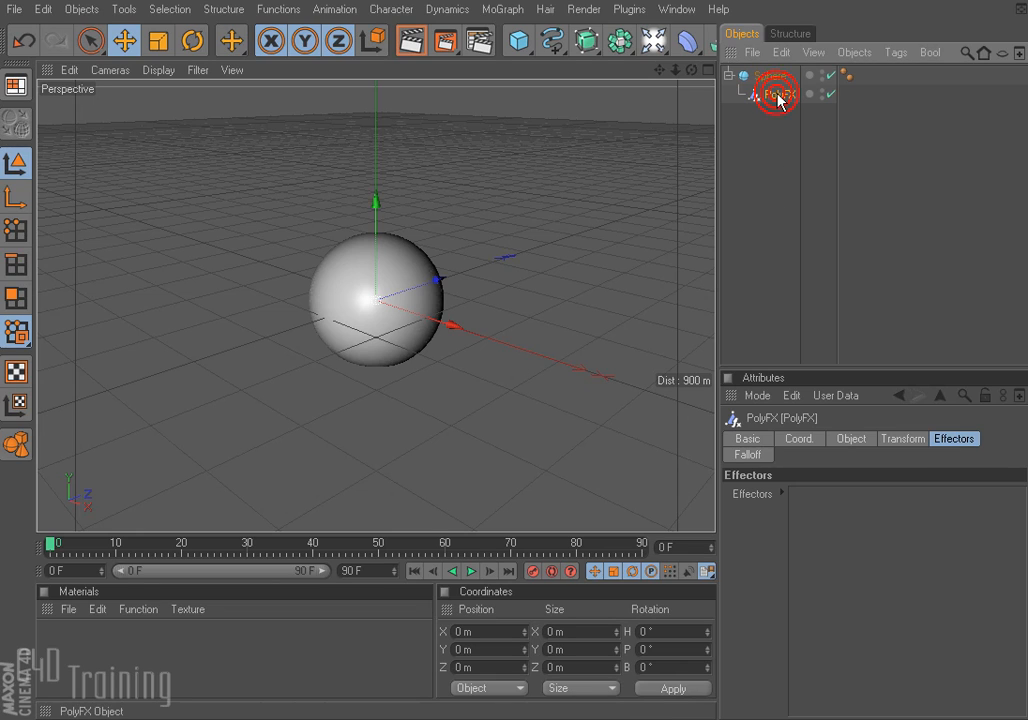
left_click(905, 440)
left_click(848, 441)
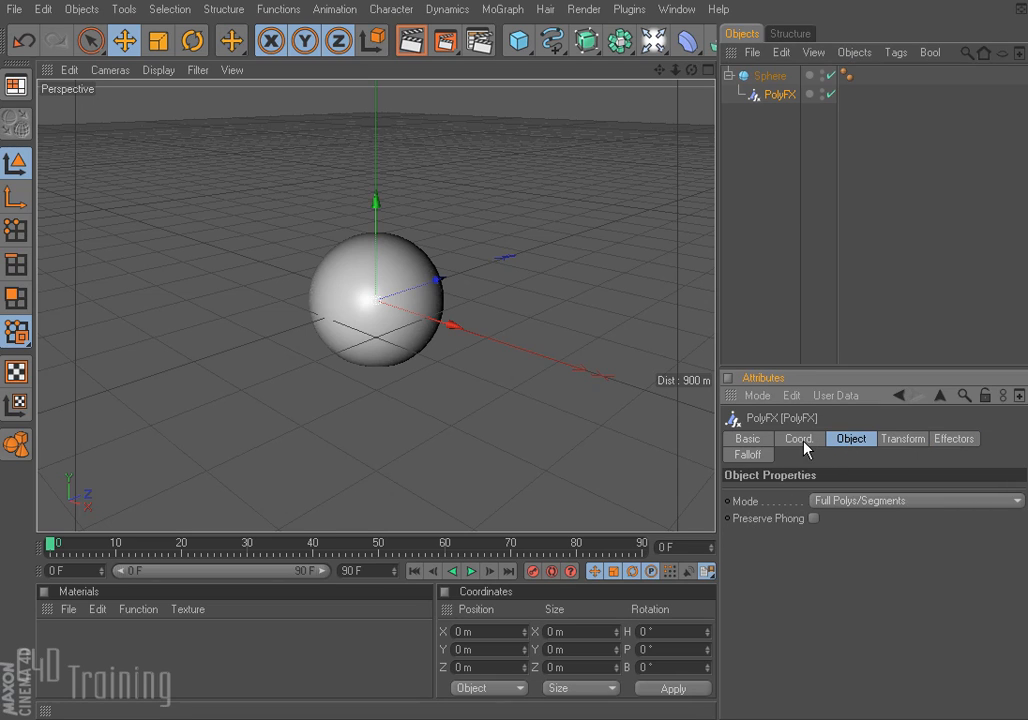
left_click(776, 506)
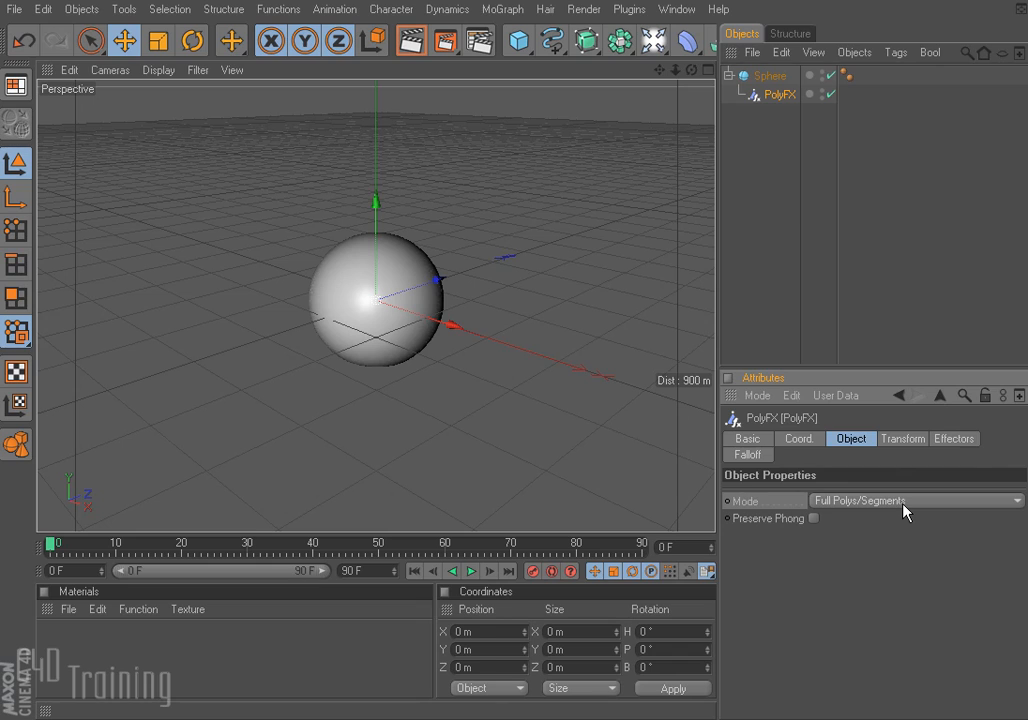
- Add a Random Effector to the PolyFX deformer to scatter the sphere's polygons
left_click(953, 438)
left_click(503, 9)
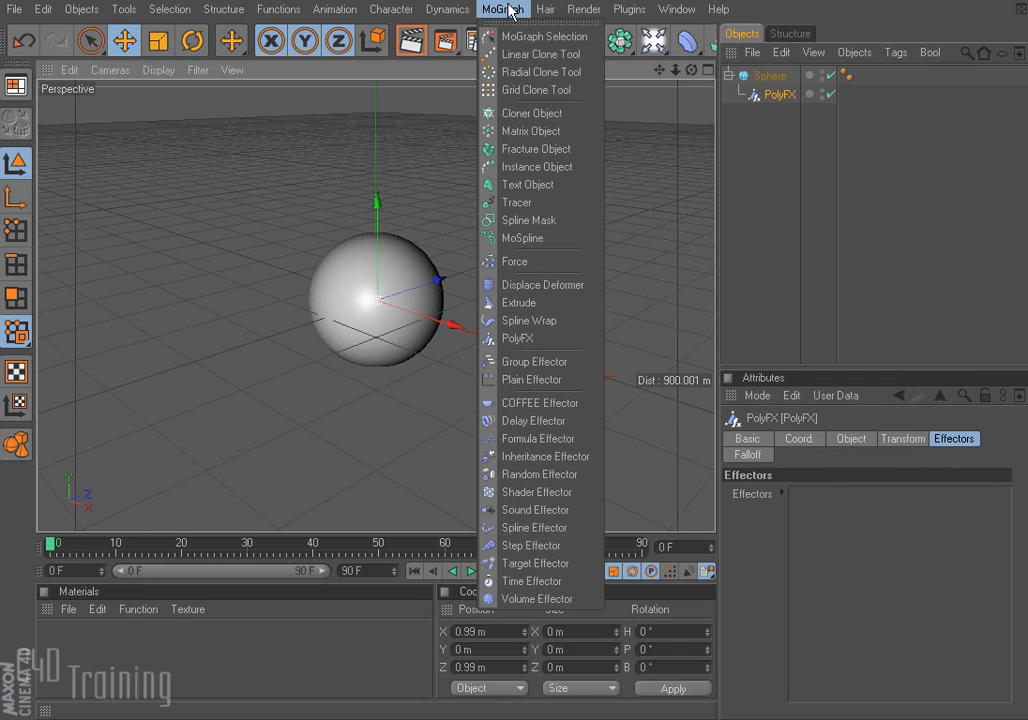
left_click(525, 474)
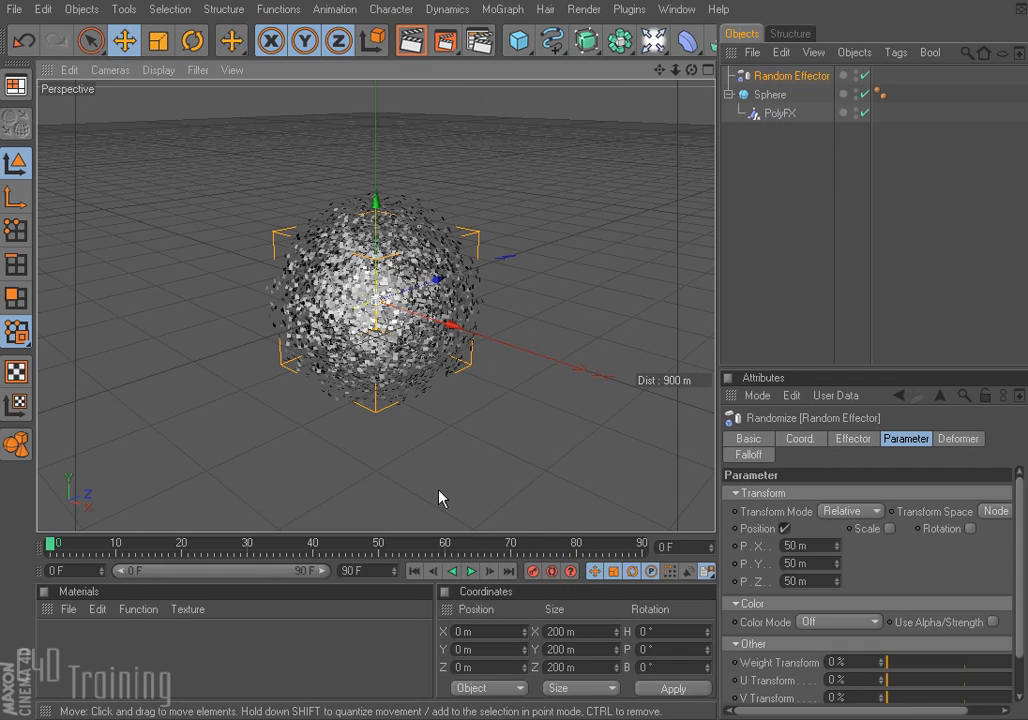
scroll(427, 418, "up", 5)
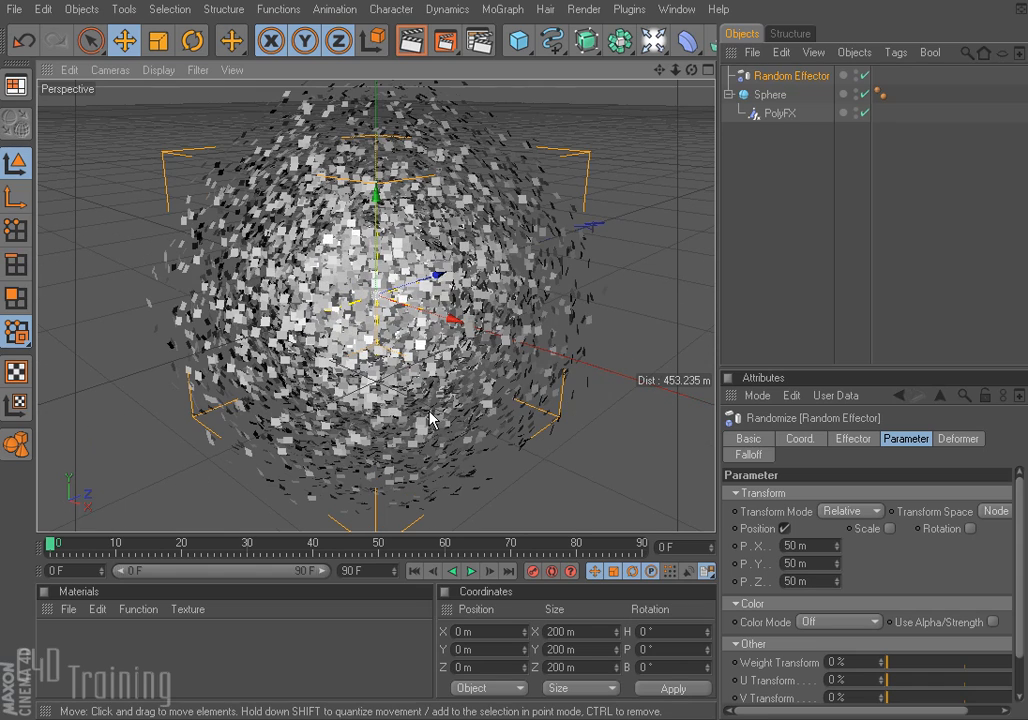
scroll(430, 418, "down", 1)
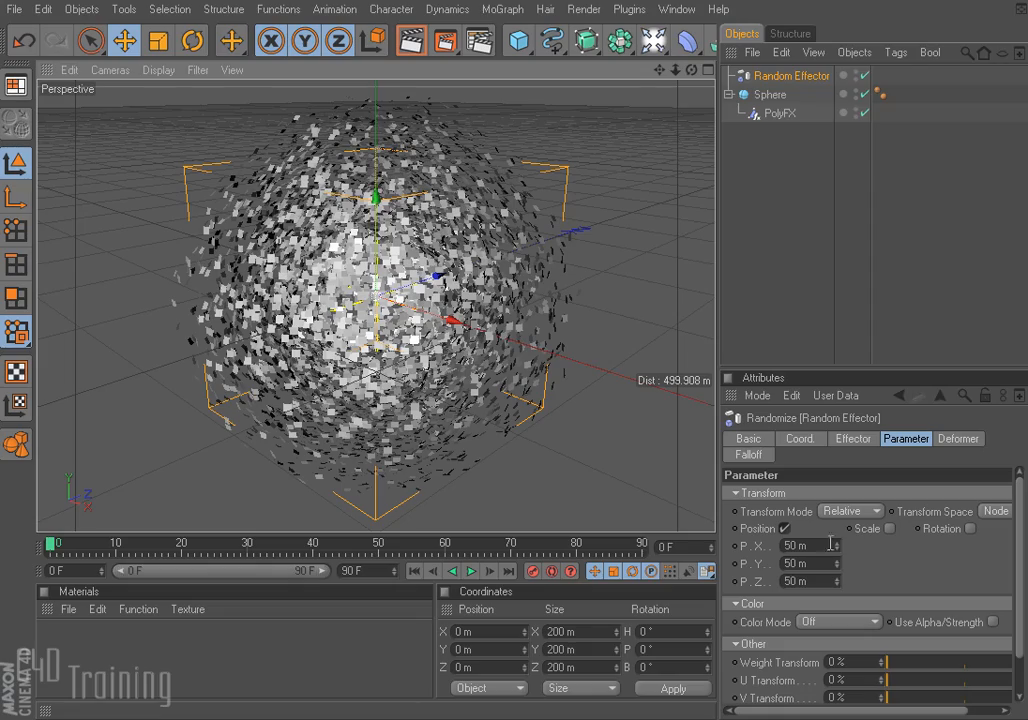
- Set the Random Effector's position to X 233 m, Y 378 m and Z 338 m, and keyframe all three at frame 0
mouse_move(834, 544)
left_mouse_down()
mouse_move(856, 536)
mouse_move(832, 581)
left_mouse_up()
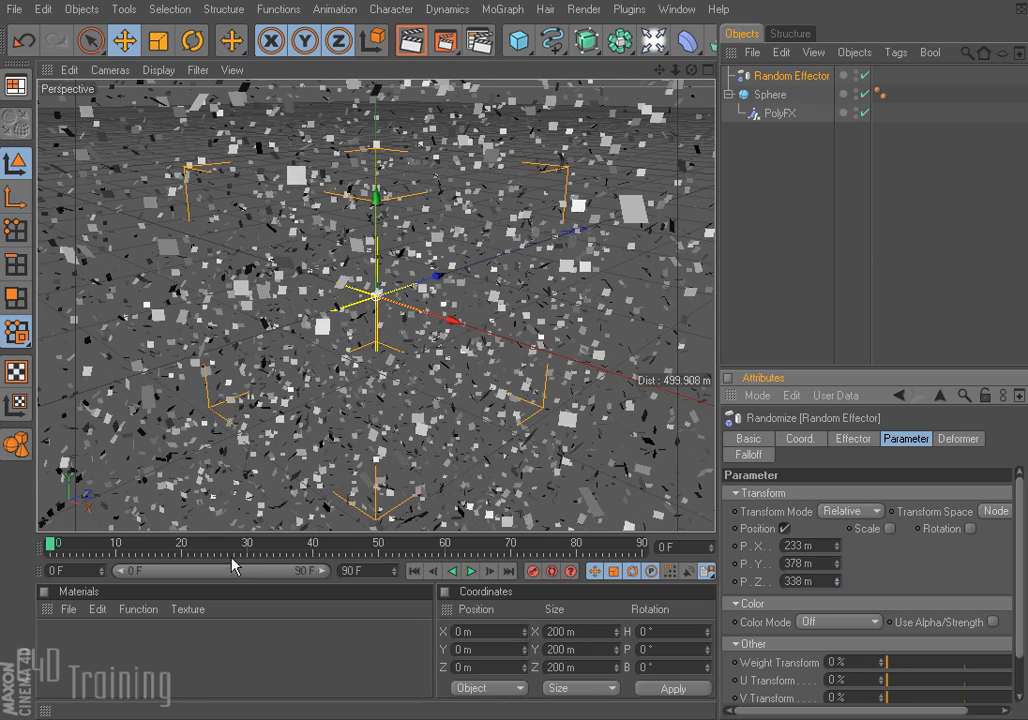
left_click(736, 547, "ctrl")
left_click(736, 564, "ctrl")
left_click(736, 582, "ctrl")
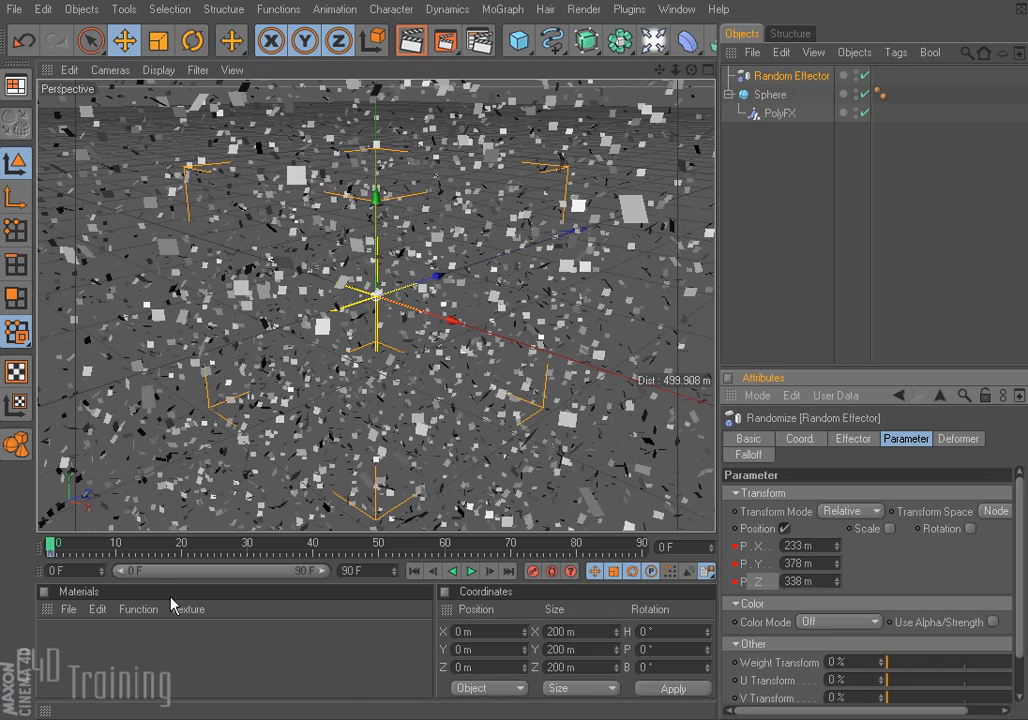
- Move to frame 40 and set the Random Effector's X, Y and Z positions to 0 m
left_click_drag(50, 546, 312, 565)
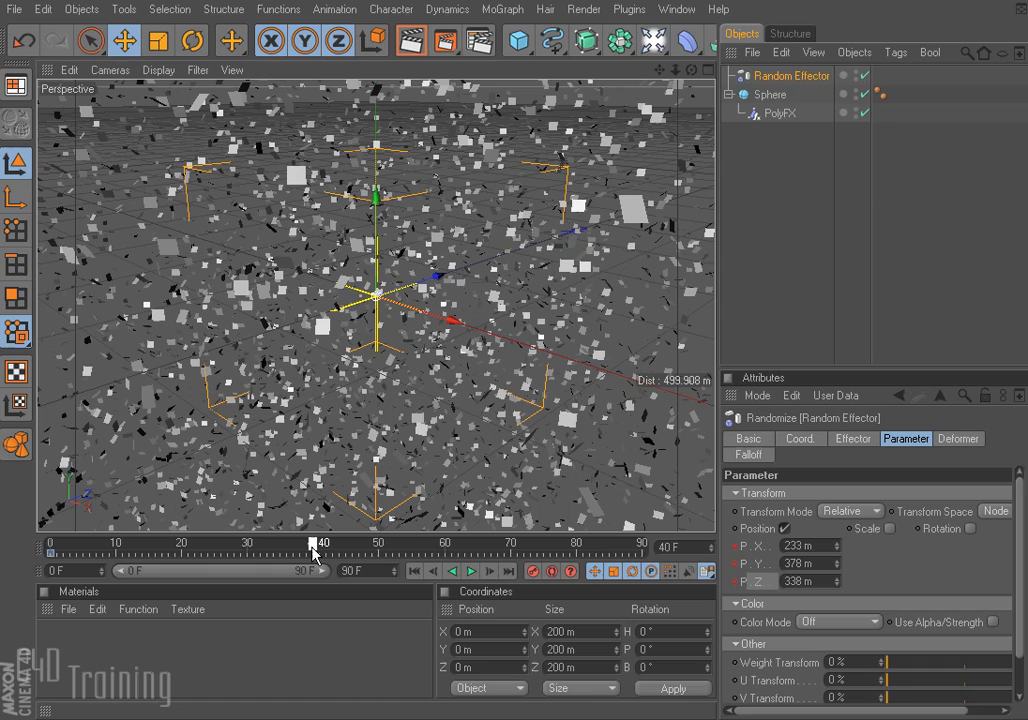
double_click(805, 545)
type("0")
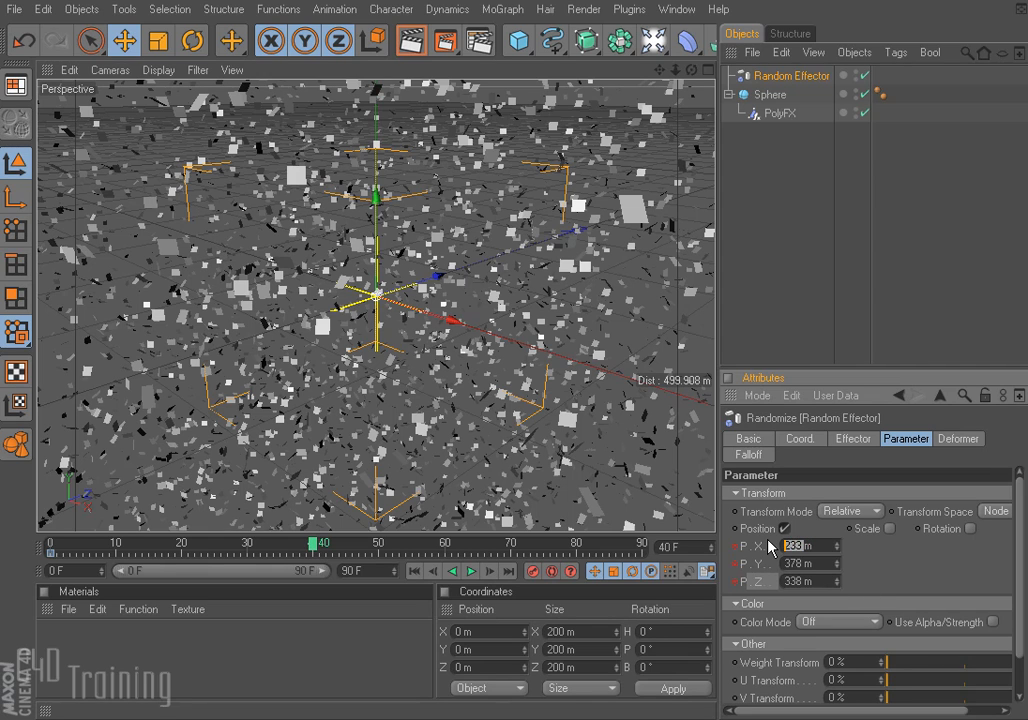
key("Tab")
type("0")
key("Tab")
type("0")
key("Return")
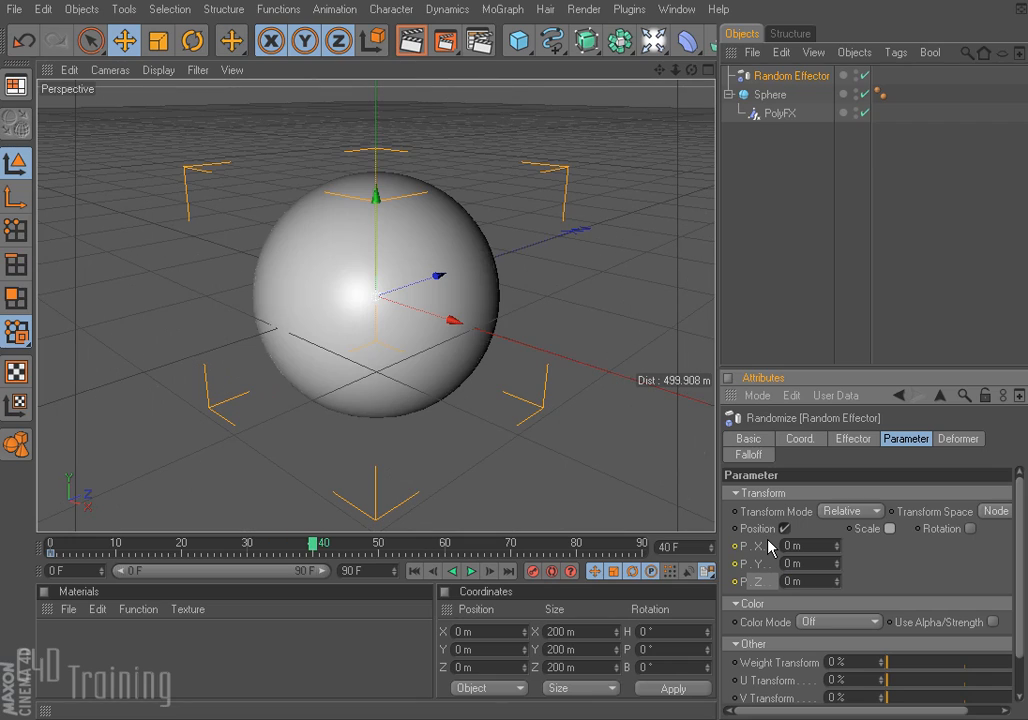
- Keyframe the Random Effector's three zero positions at frame 40 and play the animation from the start
left_click(735, 545, "ctrl")
left_click(735, 563, "ctrl")
left_click(735, 581, "ctrl")
left_click(412, 570)
left_click(470, 572)
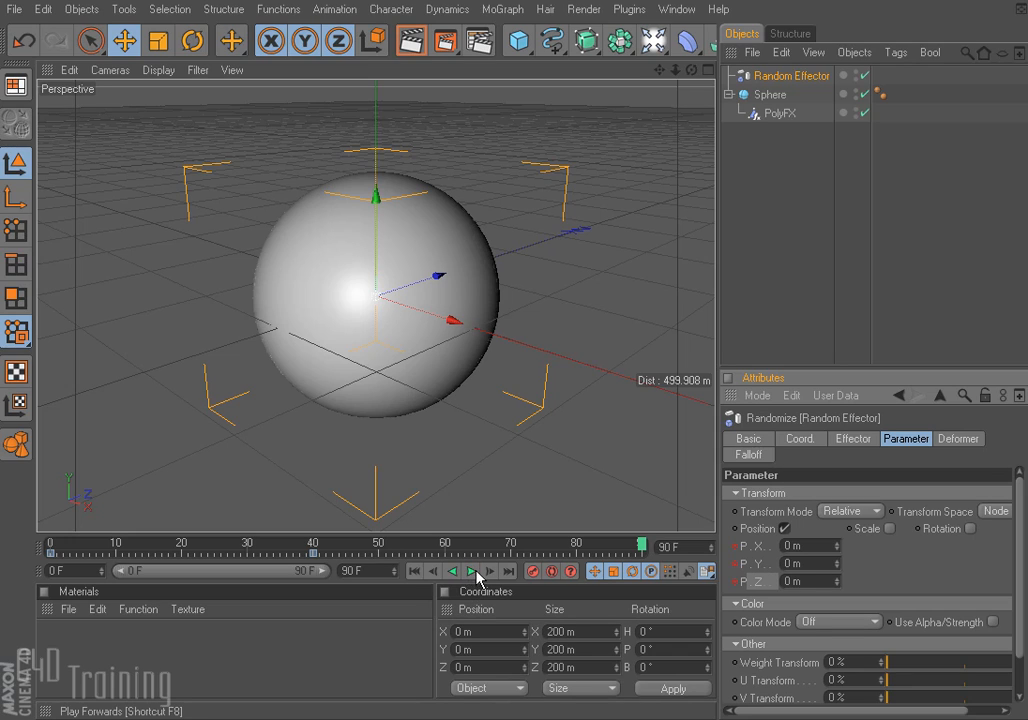
- Start a new scene and add a MoGraph Text Object, framing it in the Perspective view
left_click(14, 10)
left_click(40, 36)
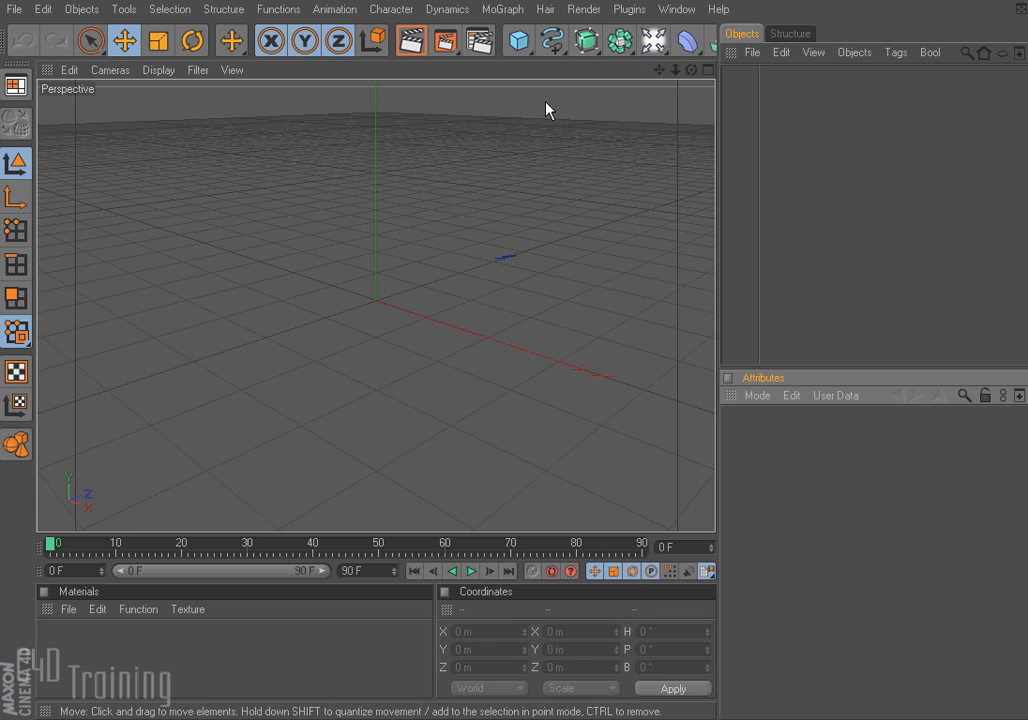
left_click(514, 11)
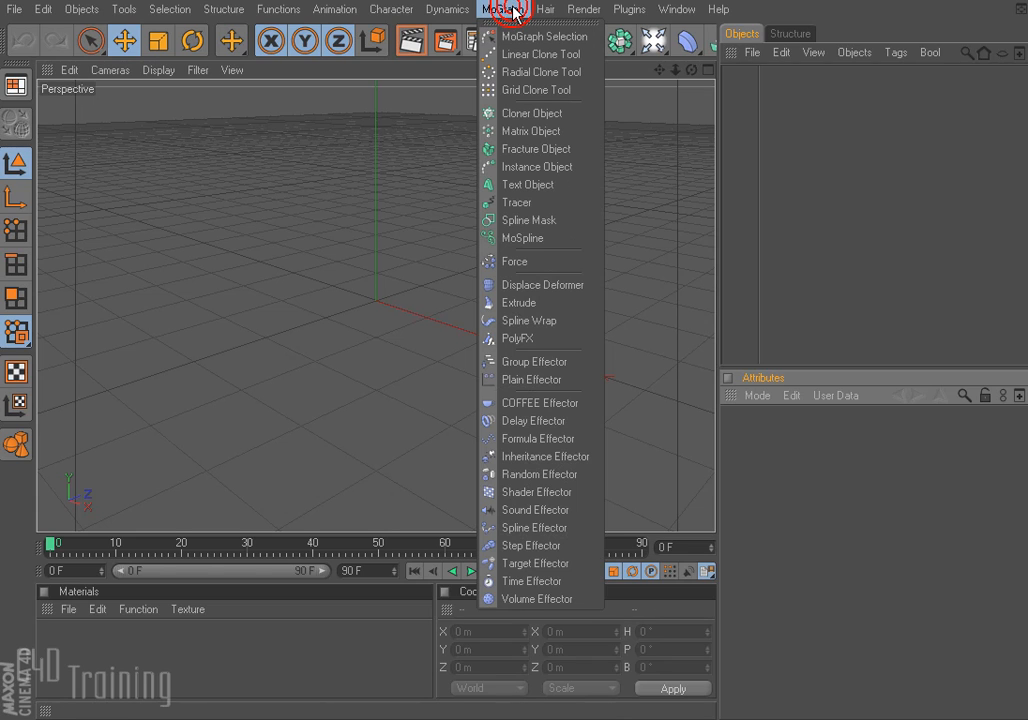
left_click(556, 186)
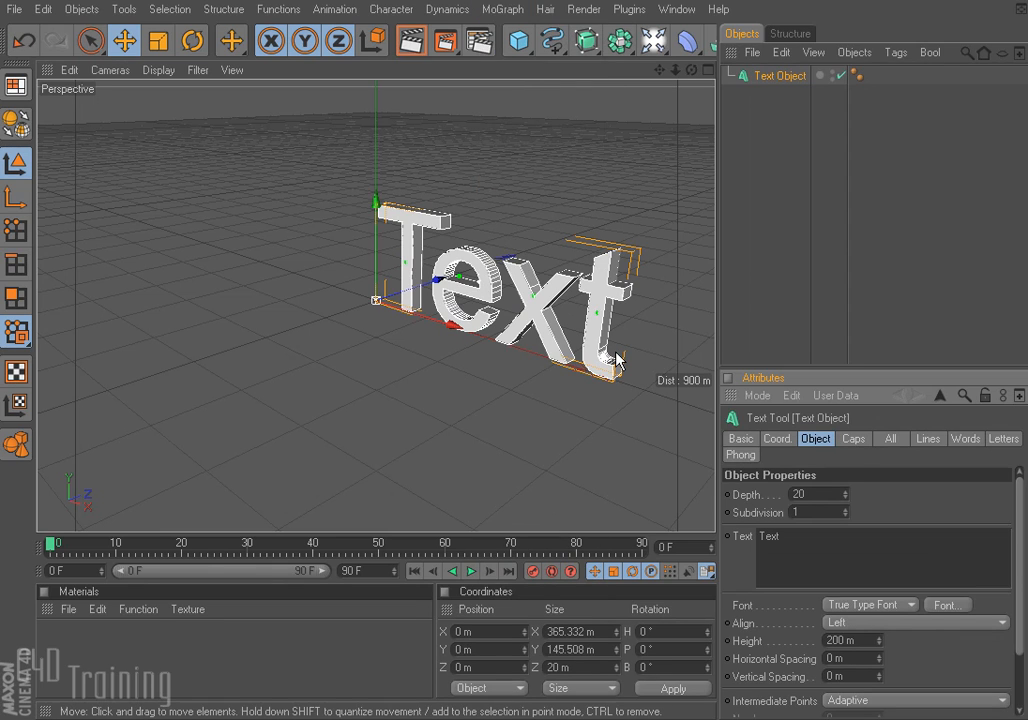
left_click_drag(600, 364, 636, 366, "alt")
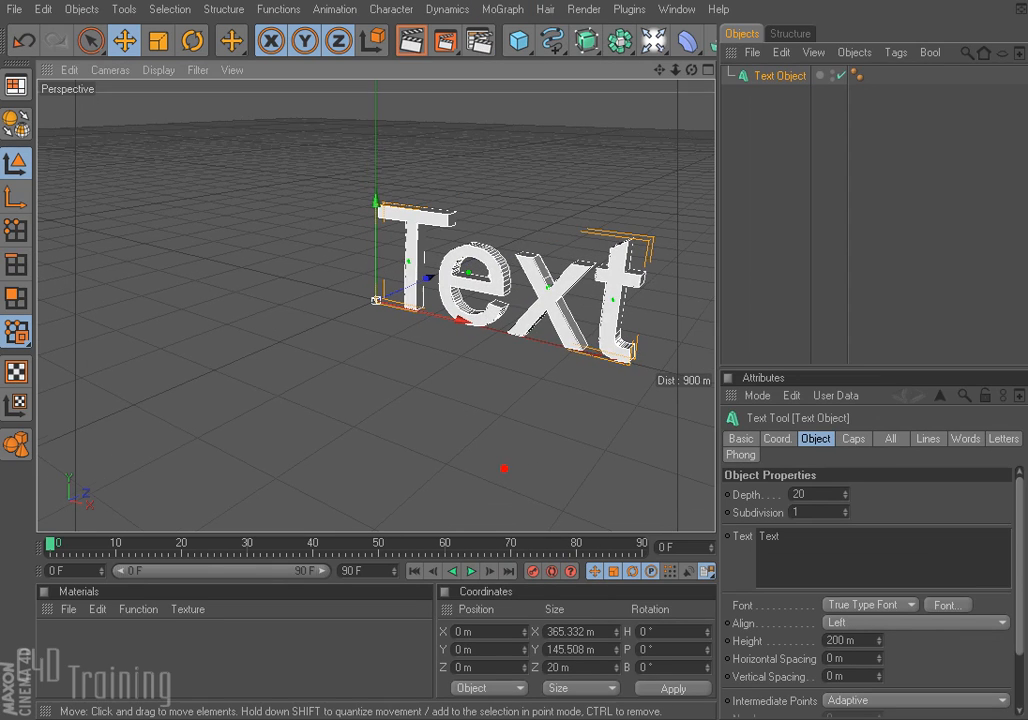
middle_click_drag(590, 374, 474, 401, "alt")
left_click_drag(474, 401, 435, 401, "alt")
middle_click_drag(502, 426, 519, 415, "alt")
scroll(430, 390, "up", 5)
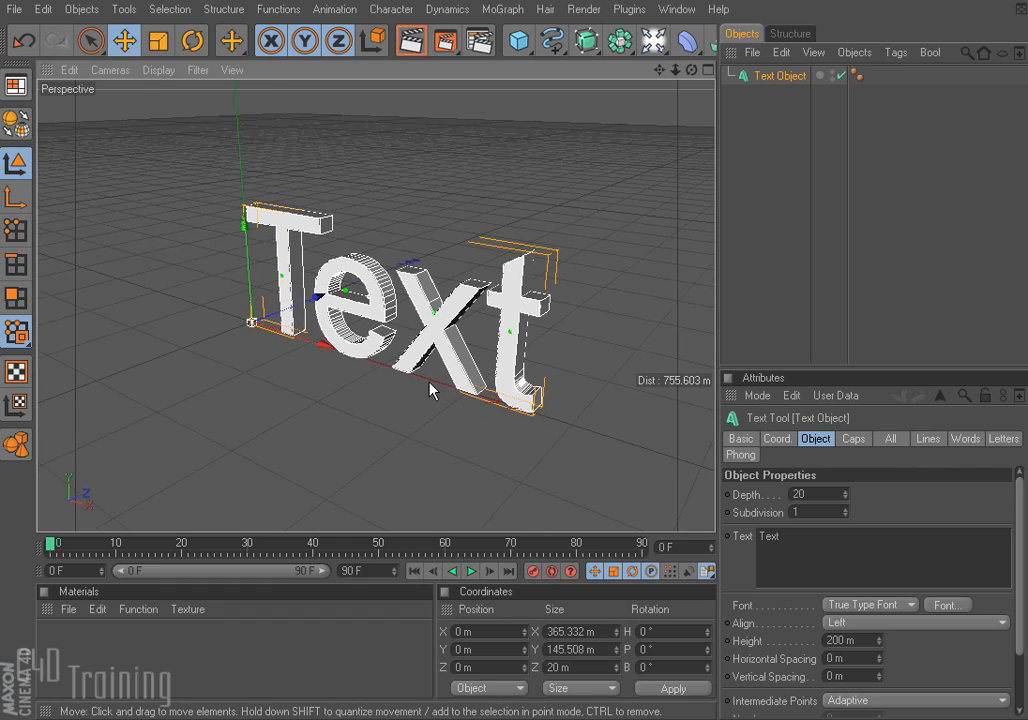
- Replace the Text Object's text with "Happy New Year" and frame the whole phrase in the Perspective view
double_click(772, 536)
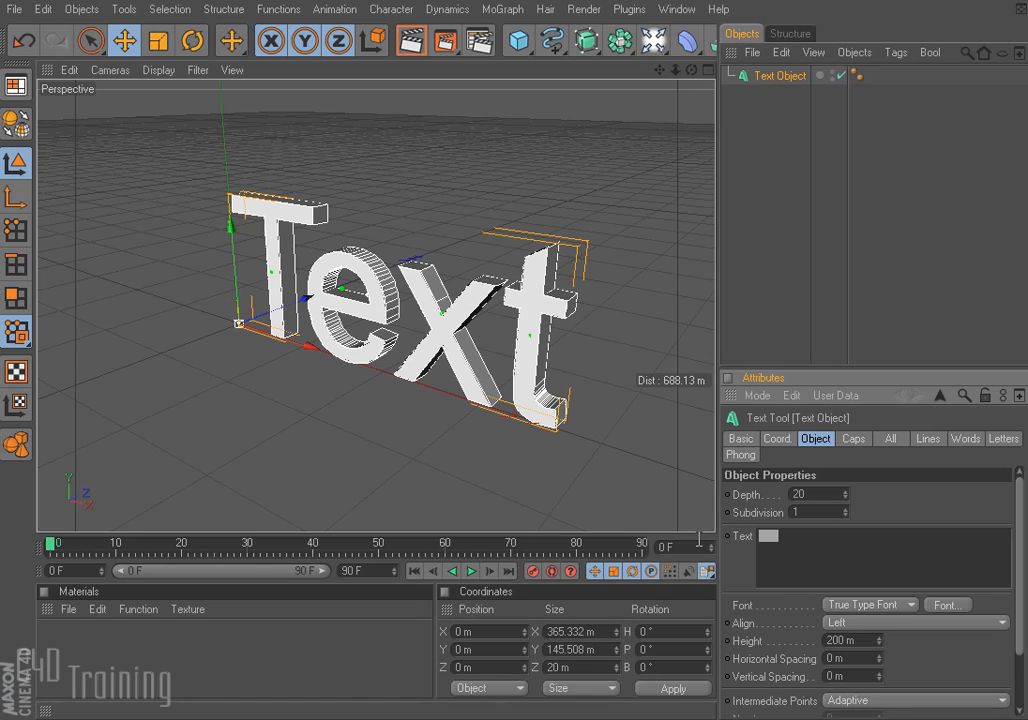
type("Happy New Year")
left_click(643, 457)
scroll(486, 410, "down", 4)
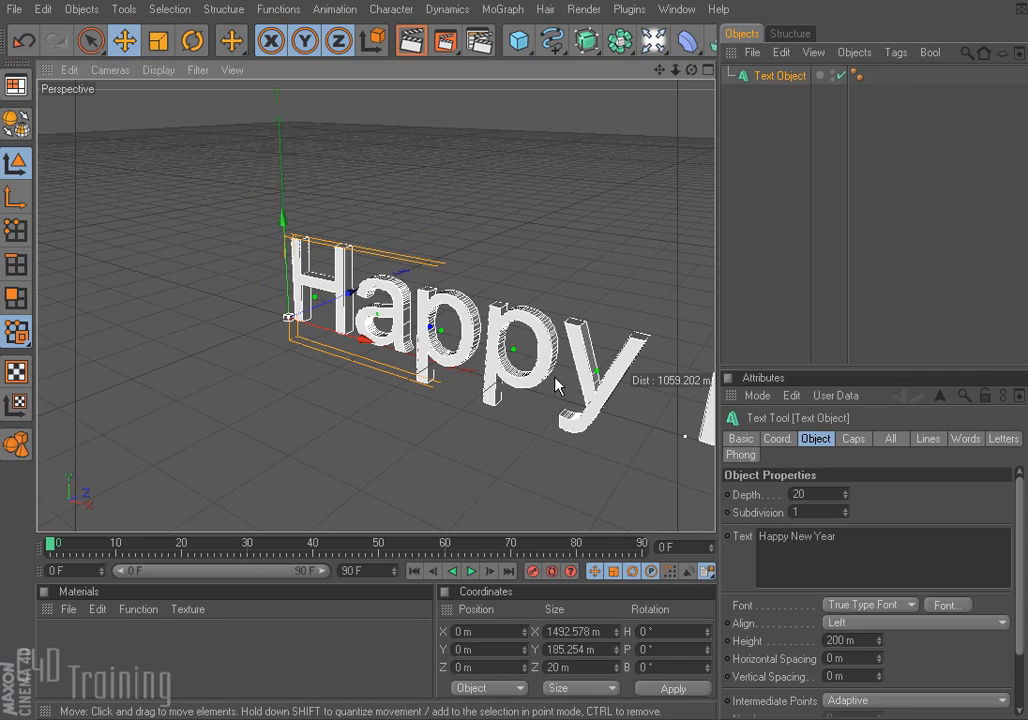
middle_click_drag(569, 363, 335, 298, "alt")
scroll(583, 378, "down", 3)
scroll(585, 385, "down", 3)
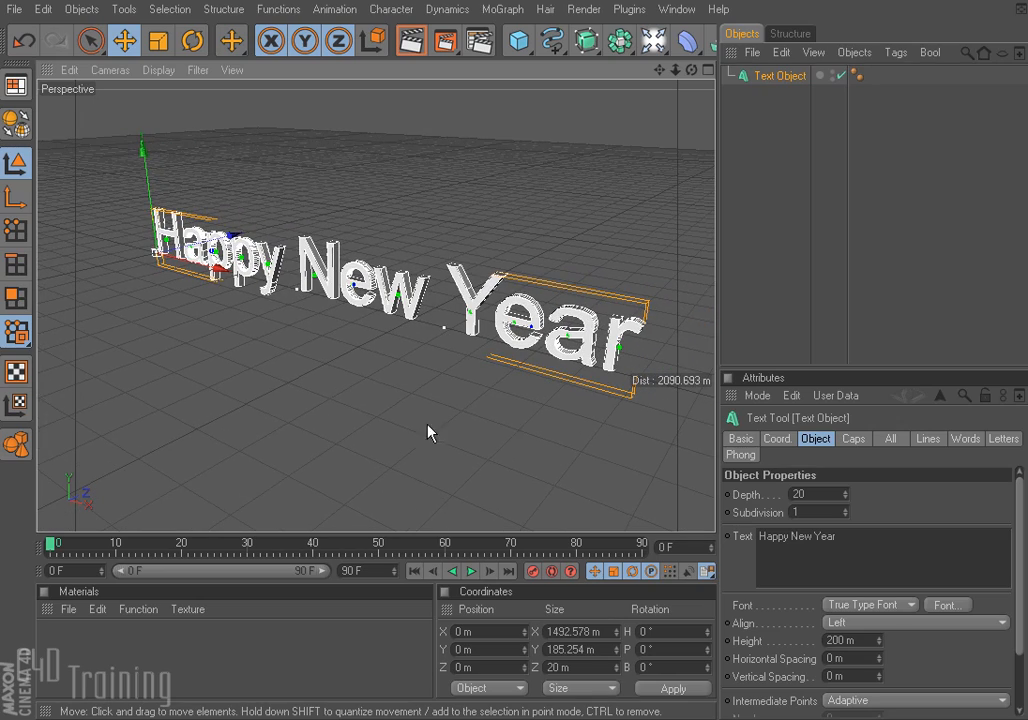
middle_click_drag(427, 429, 397, 440, "alt")
- Add a PolyFX deformer and make it a child of the Text Object
left_click(779, 76)
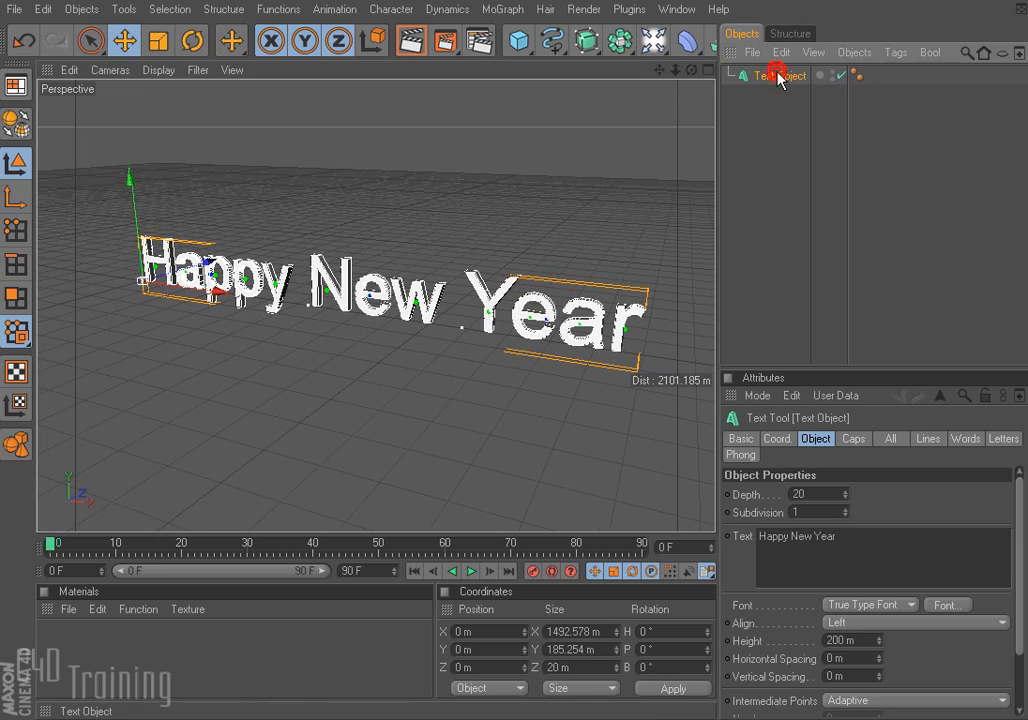
left_click(505, 9)
left_click(537, 339)
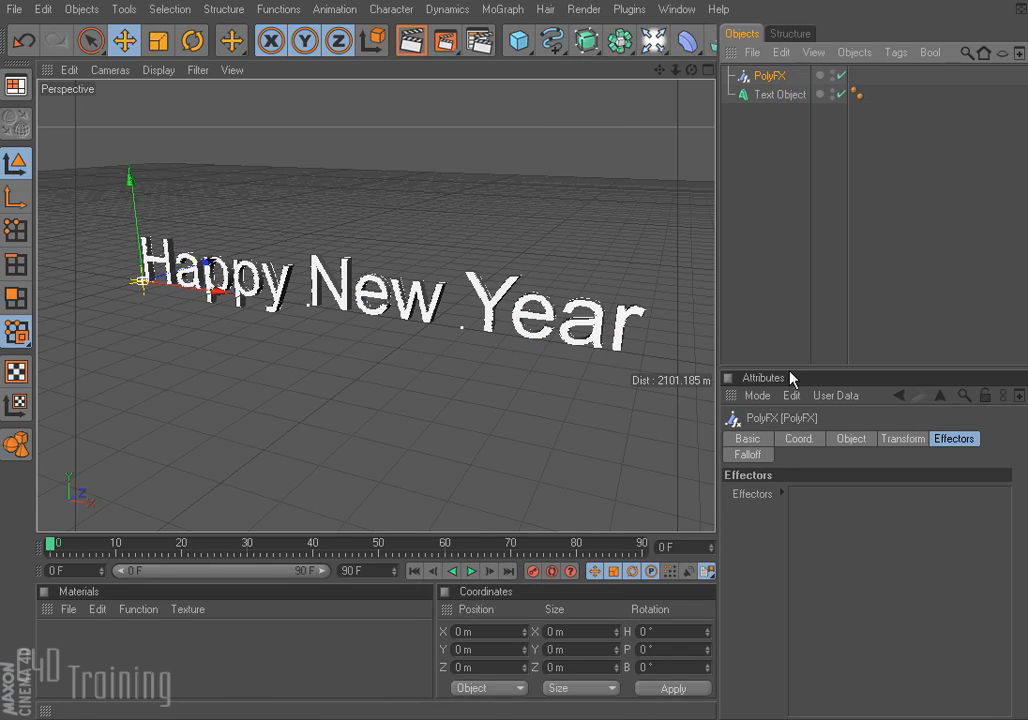
left_click_drag(773, 76, 780, 97)
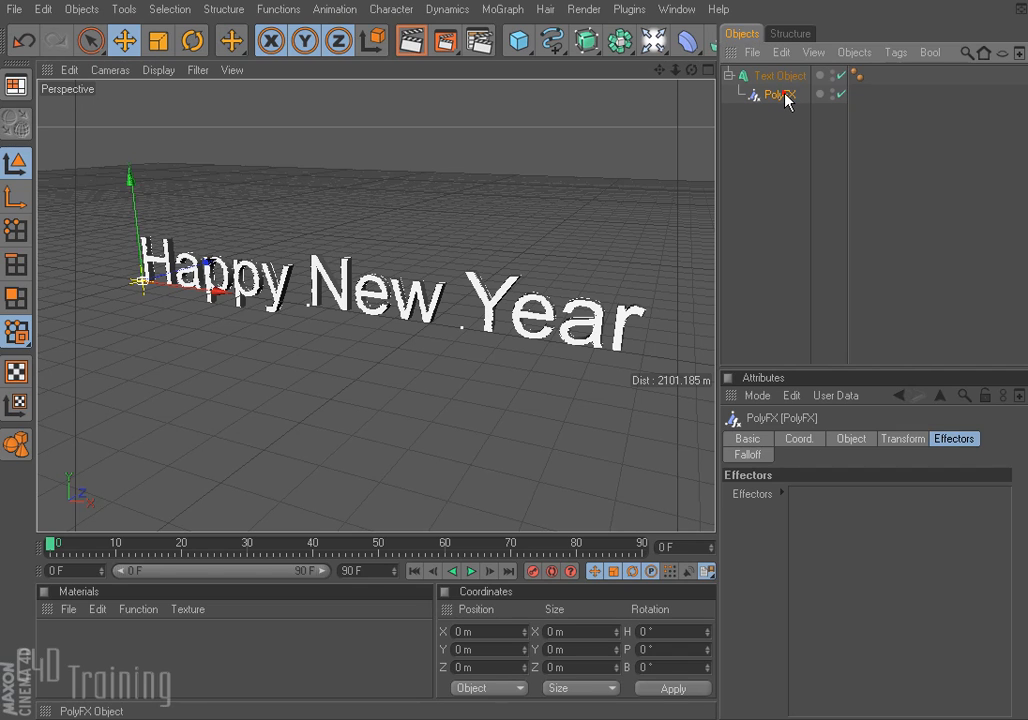
- Add a Random Effector to the text's PolyFX and compare the text with the effector's position influence disabled and enabled
left_click(502, 9)
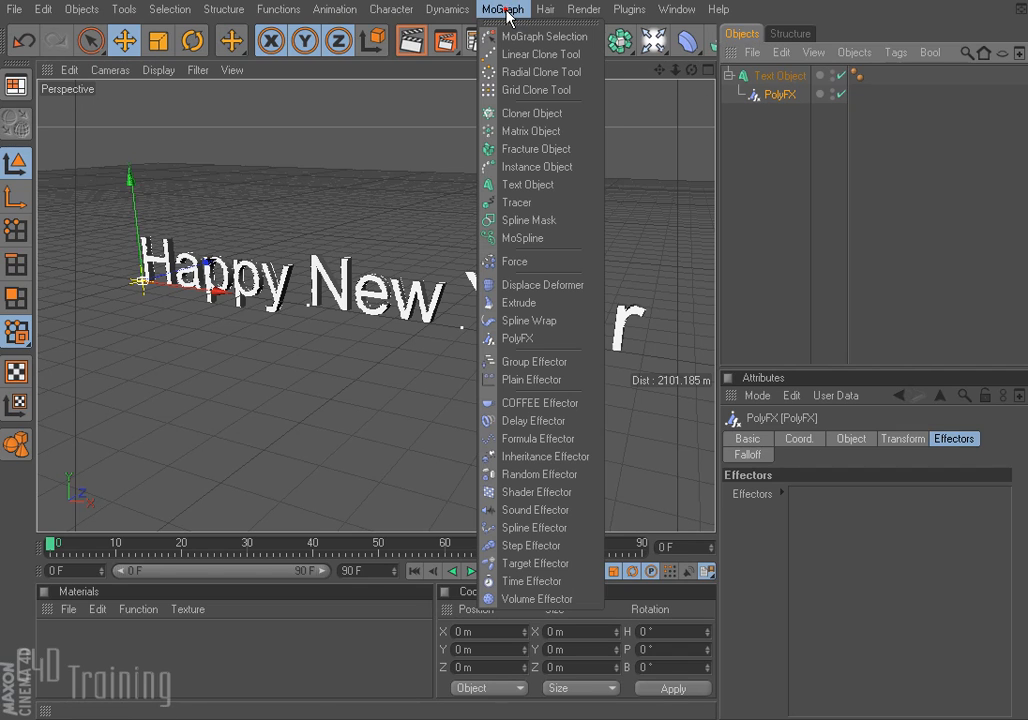
left_click(560, 475)
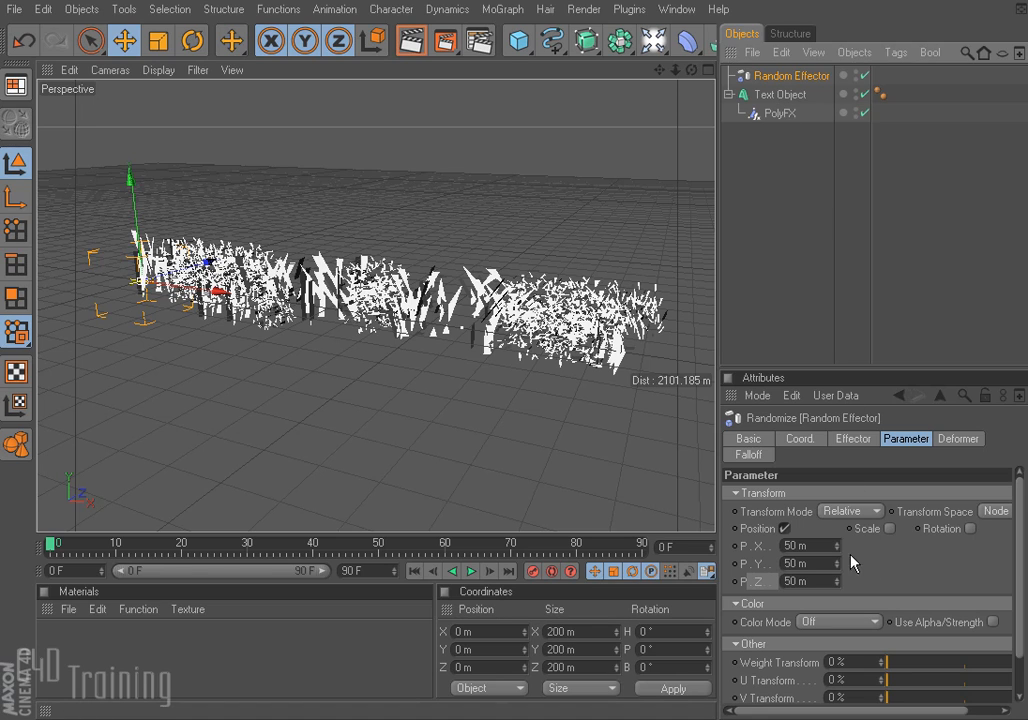
left_click(785, 528)
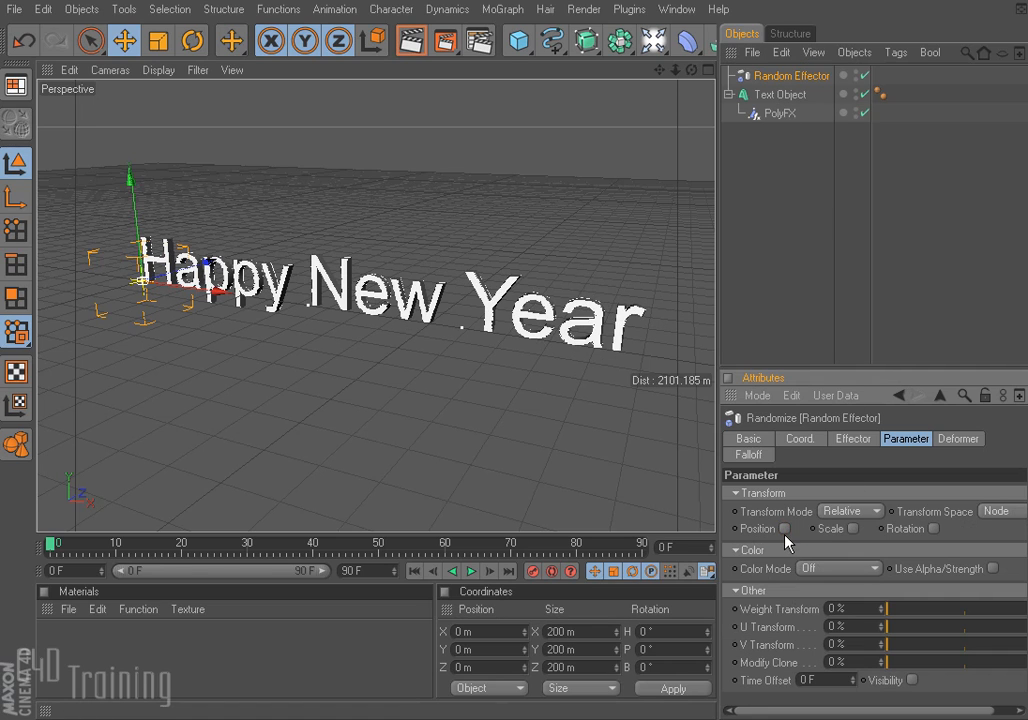
left_click(784, 529)
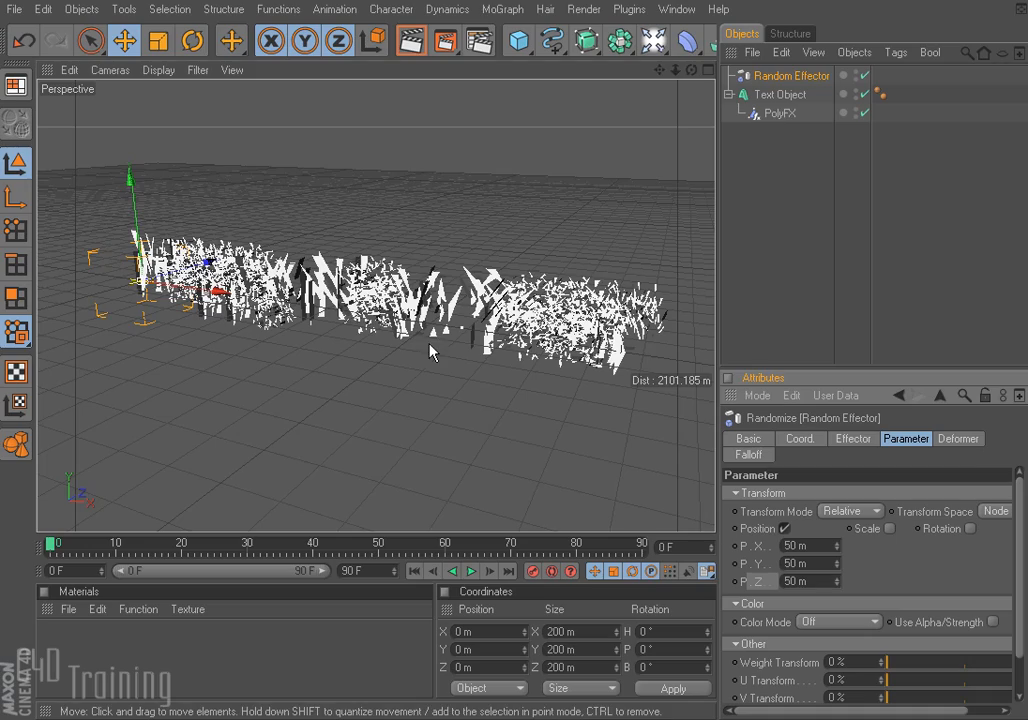
- Vary the Random Effector's X position strength while viewing the scattered text polygons up close, and select the PolyFX object
scroll(402, 367, "up", 2)
scroll(402, 367, "up", 3)
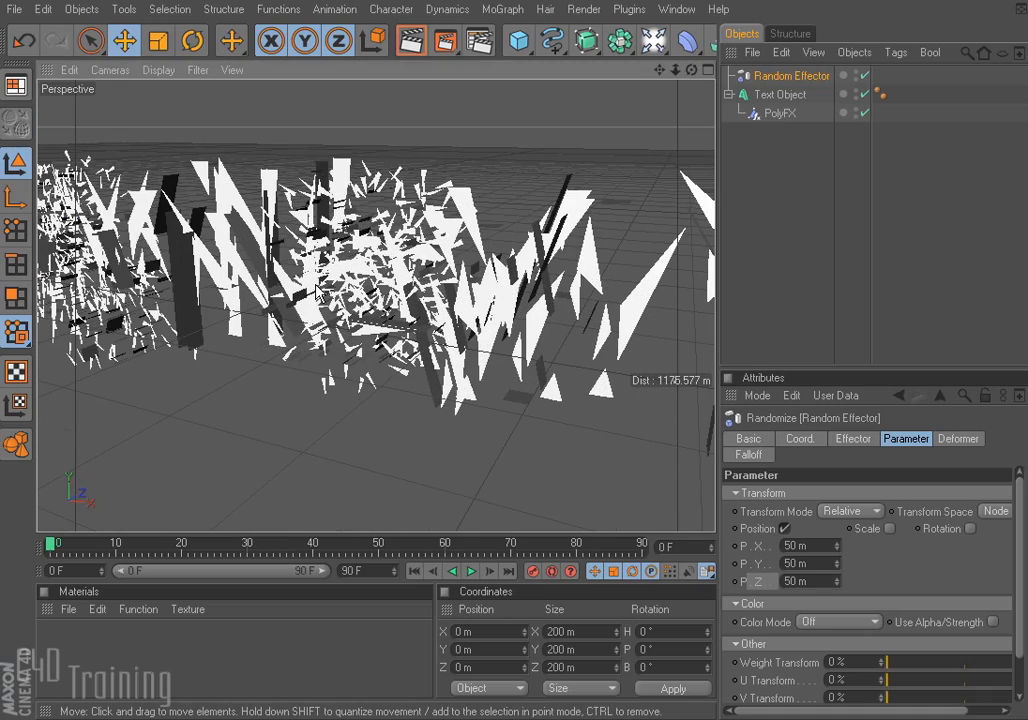
left_click_drag(367, 266, 451, 221, "alt")
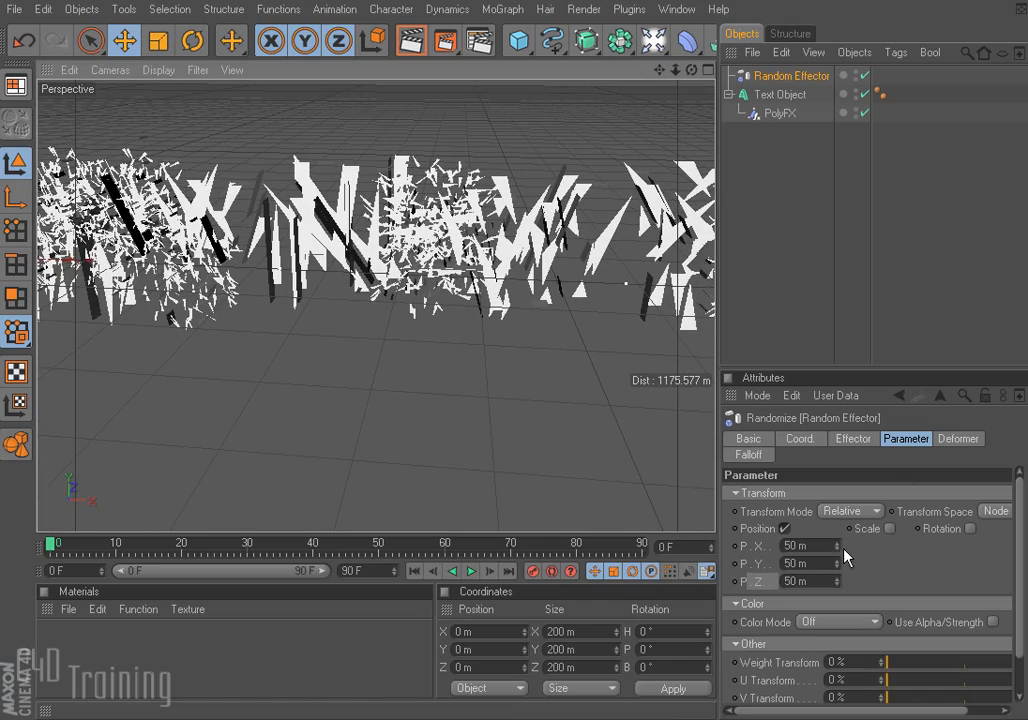
left_click_drag(838, 545, 847, 633)
left_click(779, 113)
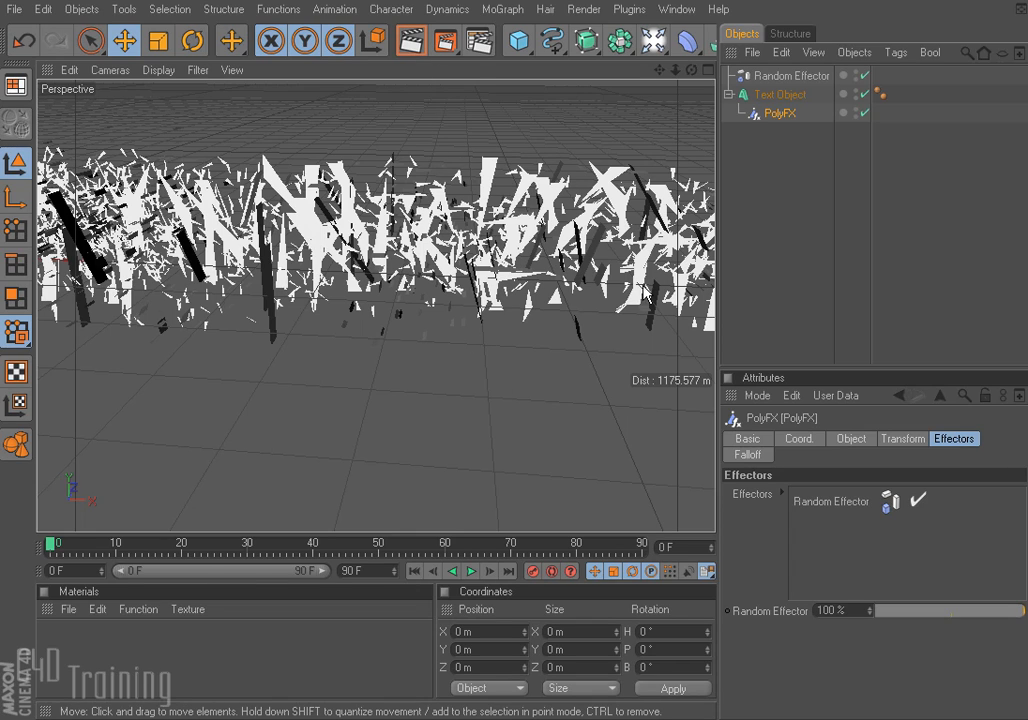
- Start a new empty scene and show only the Front view
left_click(14, 9)
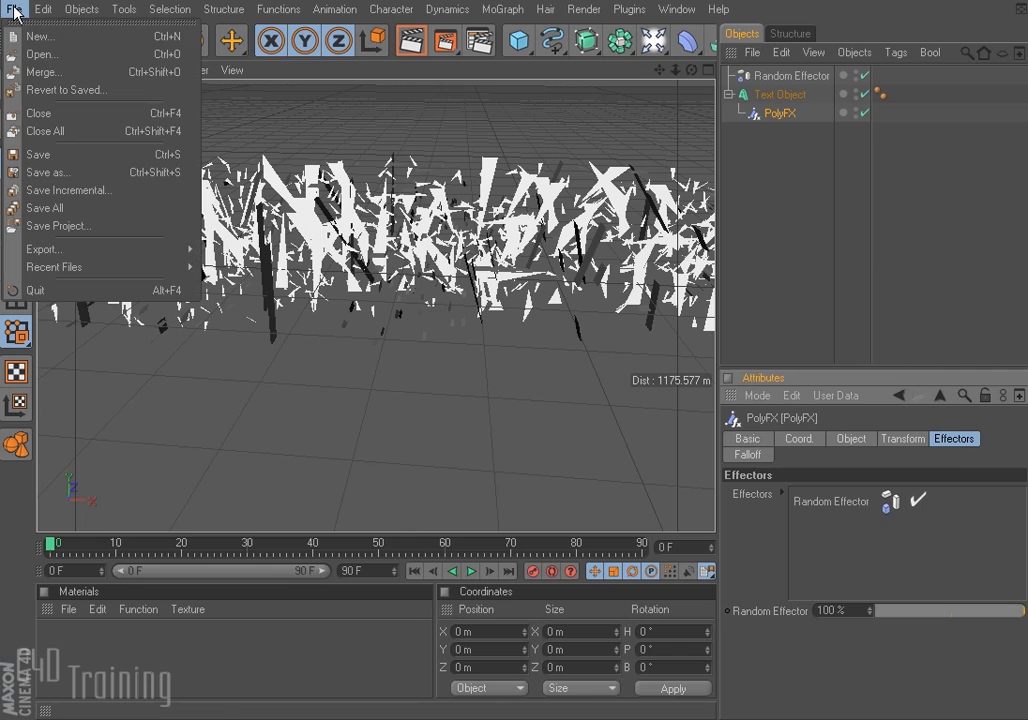
left_click(30, 37)
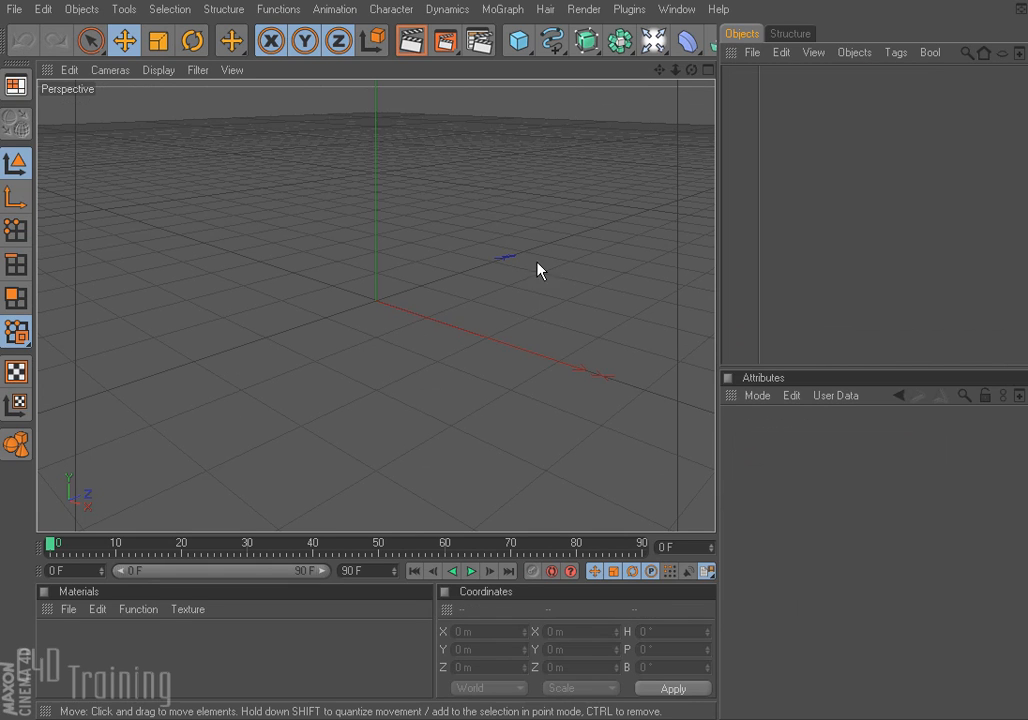
middle_click(490, 262)
middle_click(528, 413)
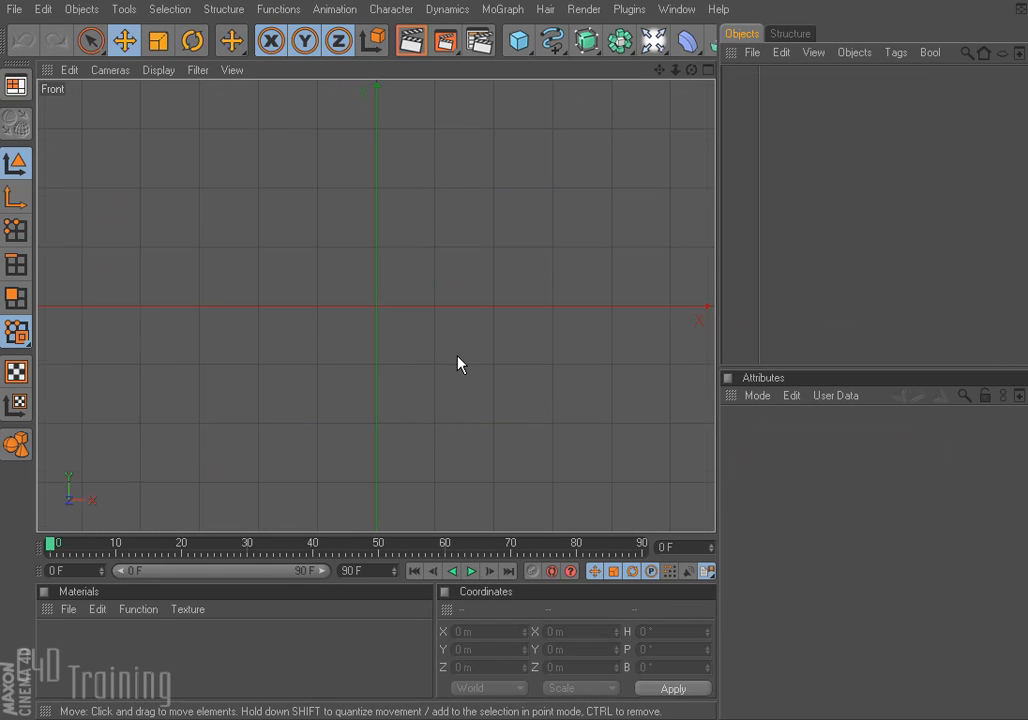
- Draw a straight vertical Linear spline along the Y axis, from about 500 m down to about -294 m
left_click(553, 42)
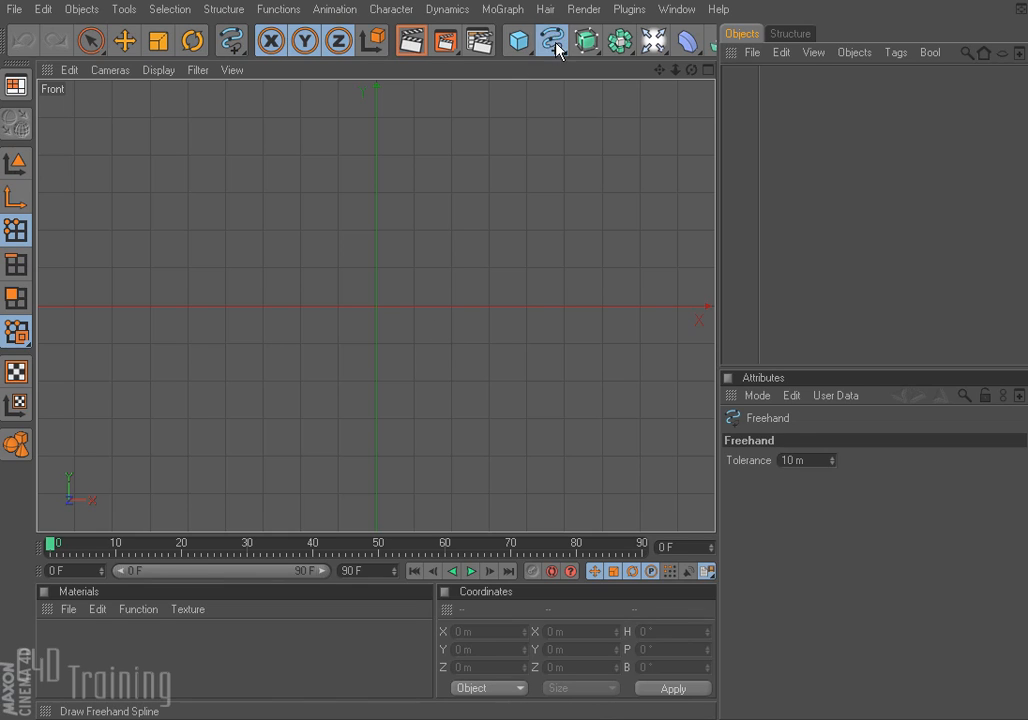
left_click(557, 50)
left_click(817, 88)
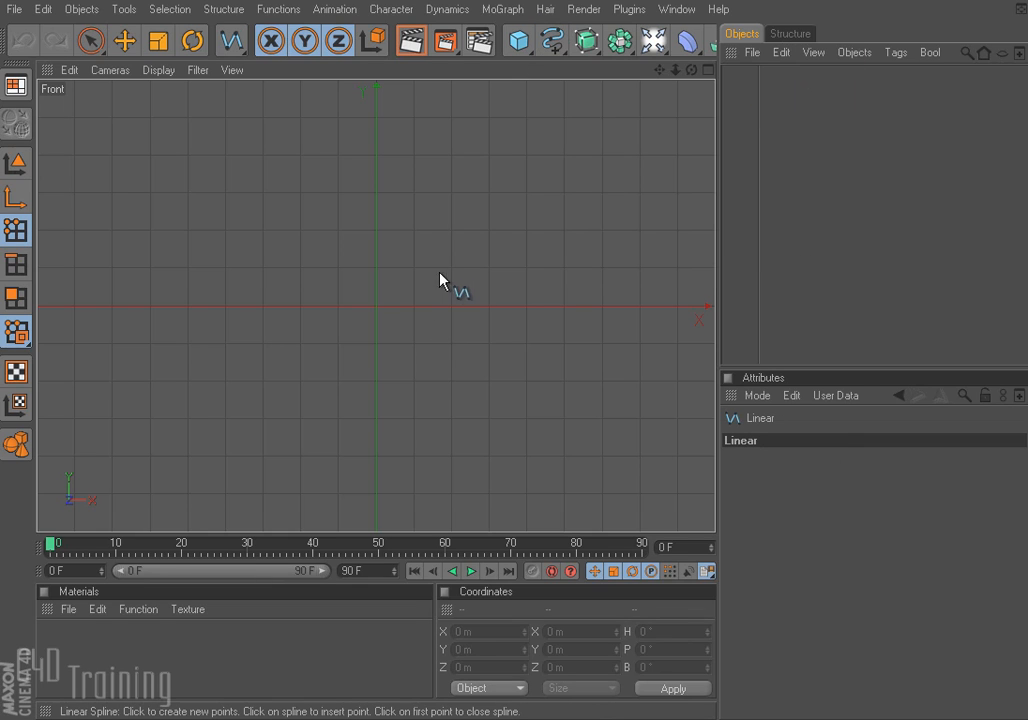
left_click(376, 117)
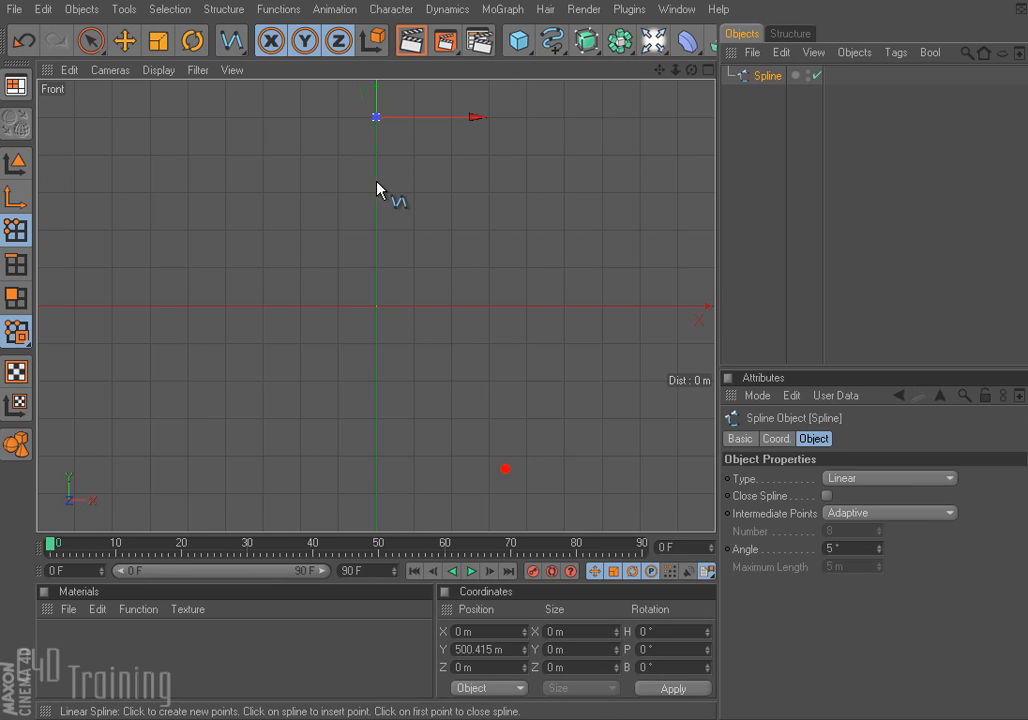
left_click(377, 415)
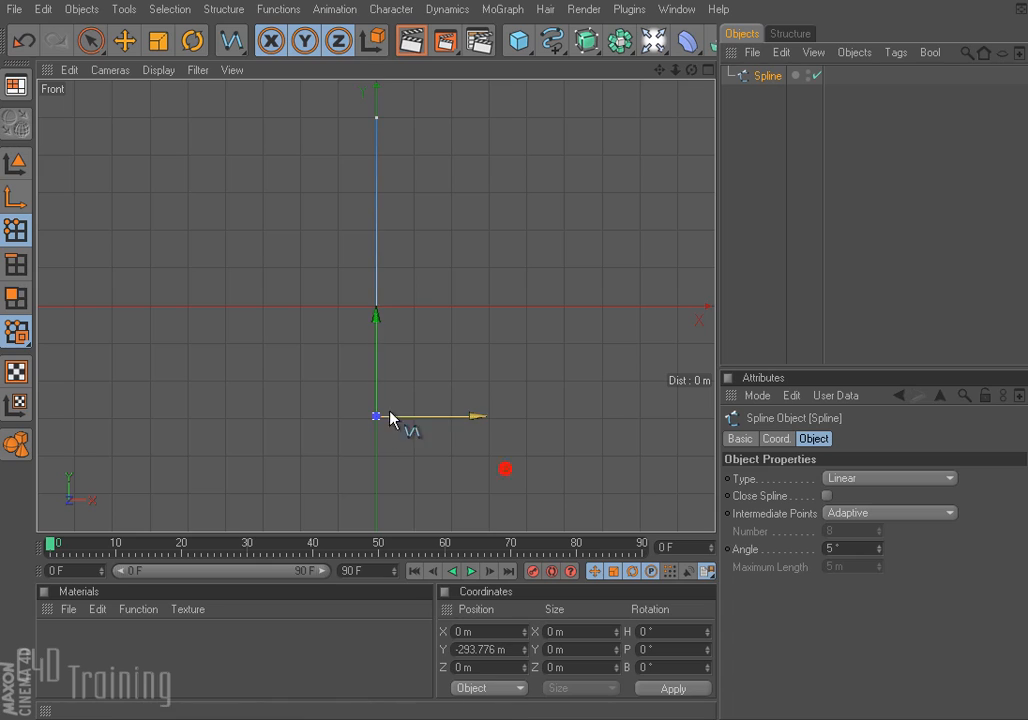
- Add a Circle spline and scale it down to roughly a quarter of its size as the tube's profile
left_click(552, 40)
left_click(622, 128)
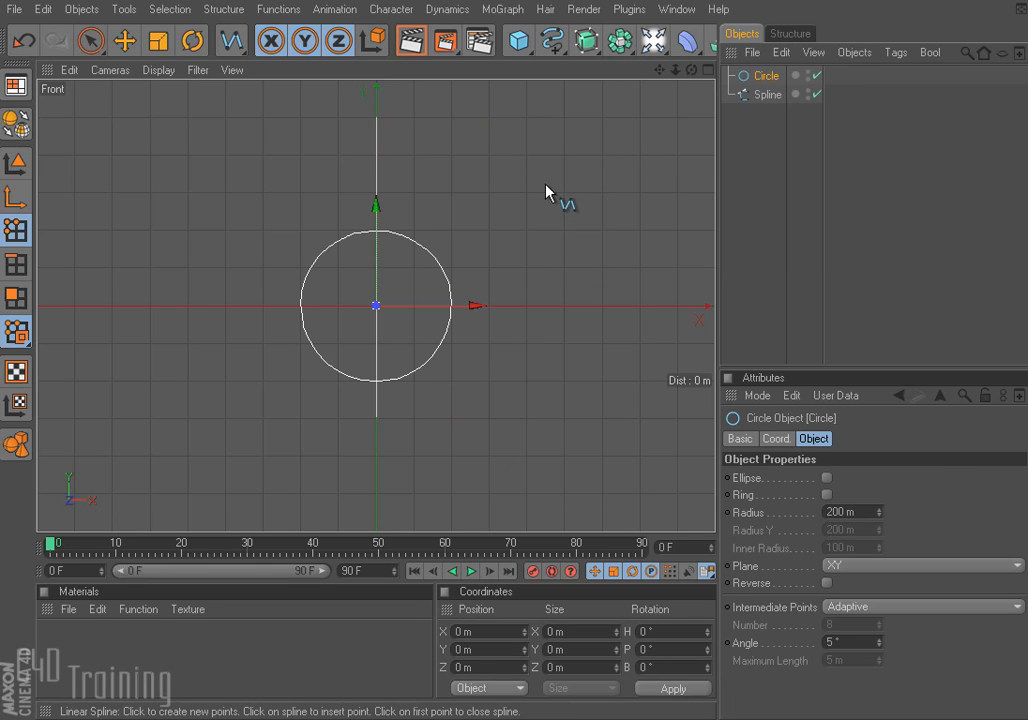
key("t")
left_click_drag(608, 156, 606, 138)
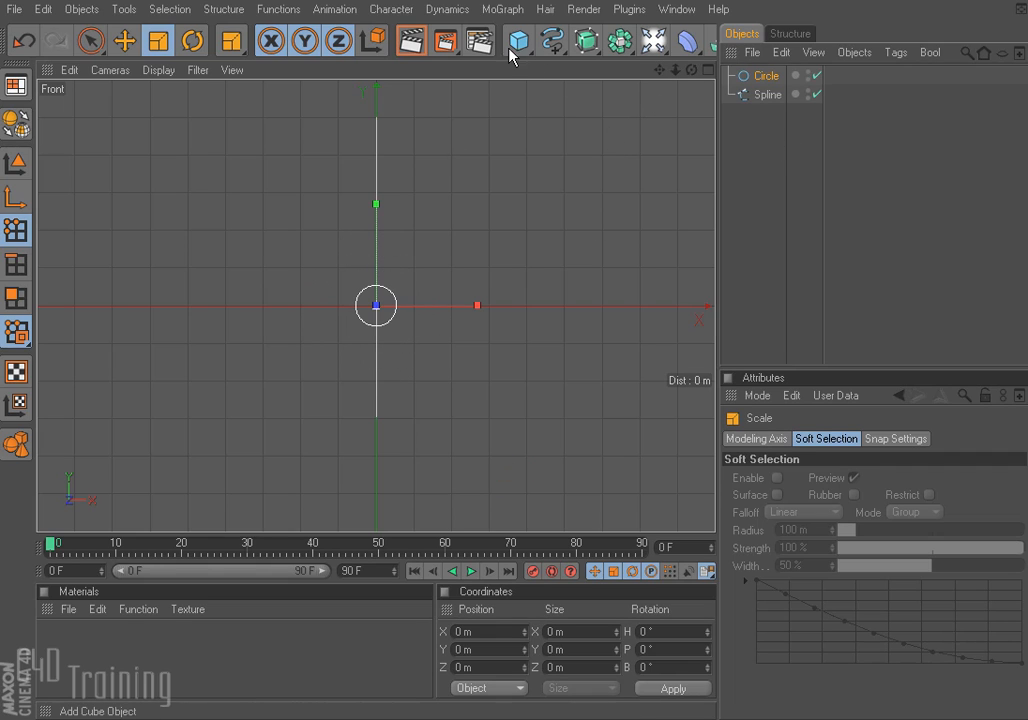
- Add a Sweep NURBS, place the Circle and Spline inside it to form a tube, and show it in the Perspective view
left_click_drag(589, 44, 690, 126)
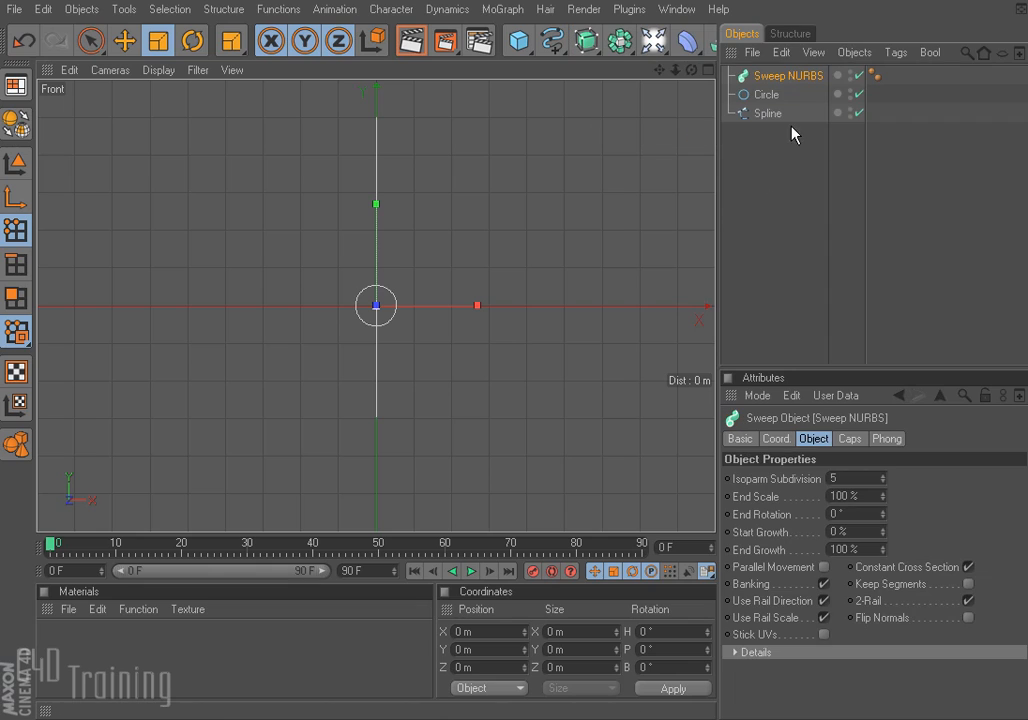
left_click_drag(798, 147, 785, 77)
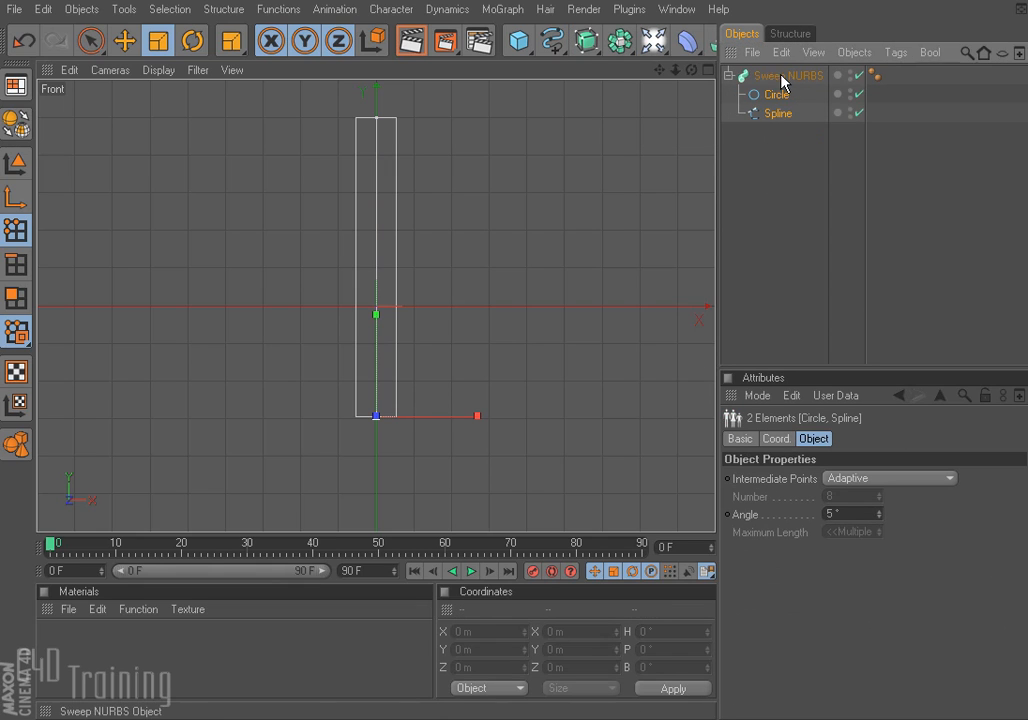
middle_click(500, 183)
middle_click(291, 211)
scroll(482, 252, "down", 4)
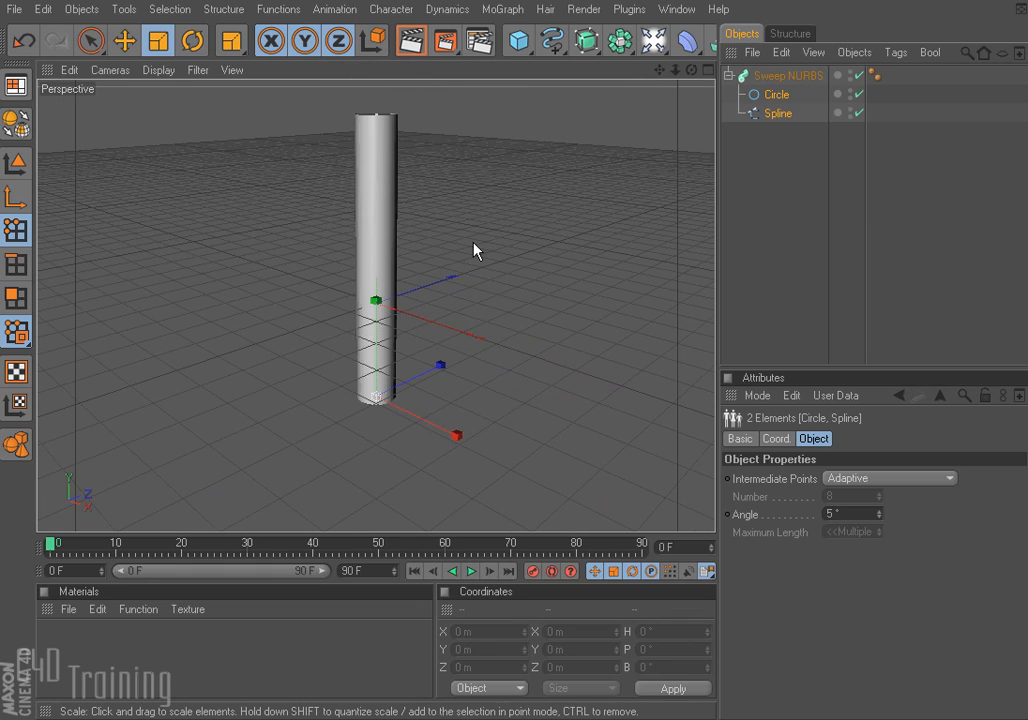
middle_click_drag(490, 265, 466, 314, "alt")
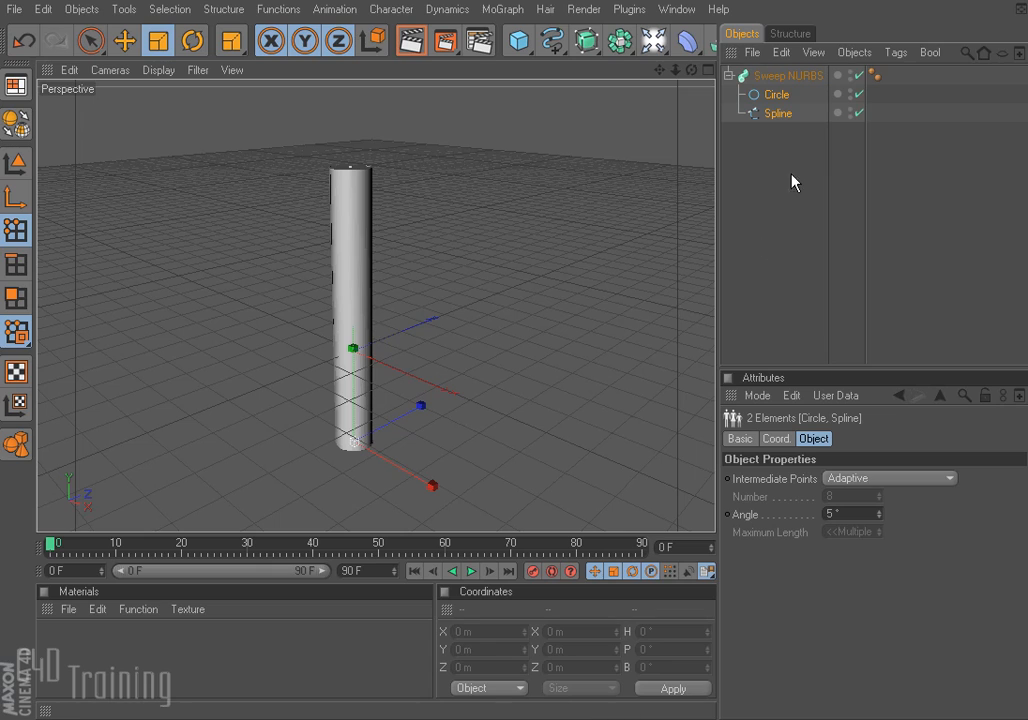
- Add a PolyFX deformer and make it a child of the Spline inside the Sweep NURBS
left_click(510, 12)
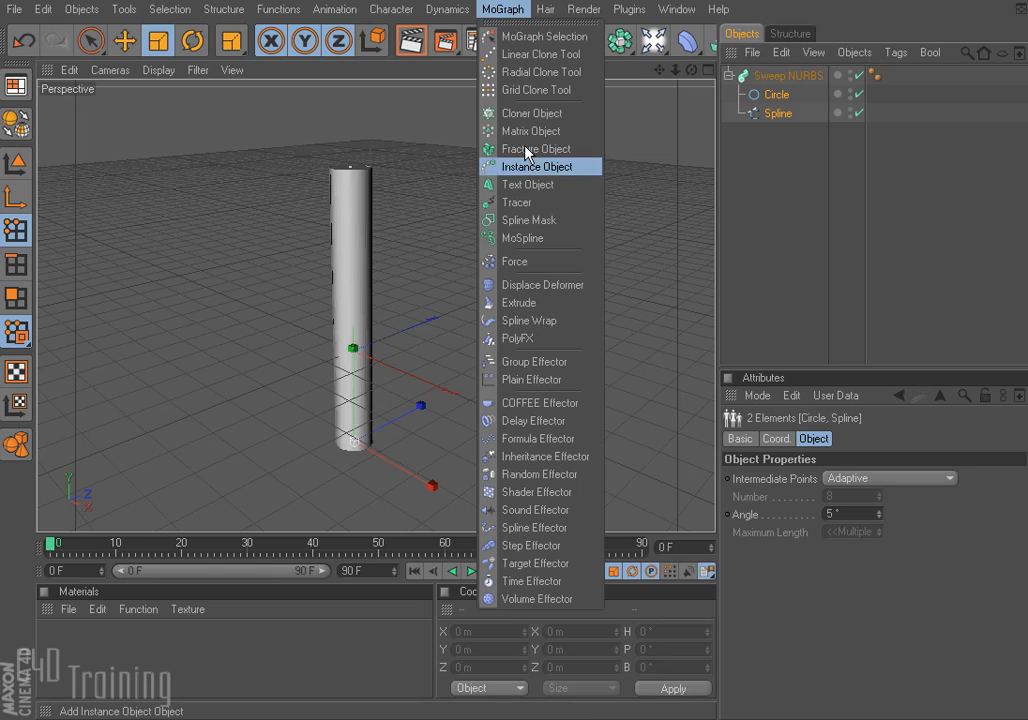
left_click(534, 342)
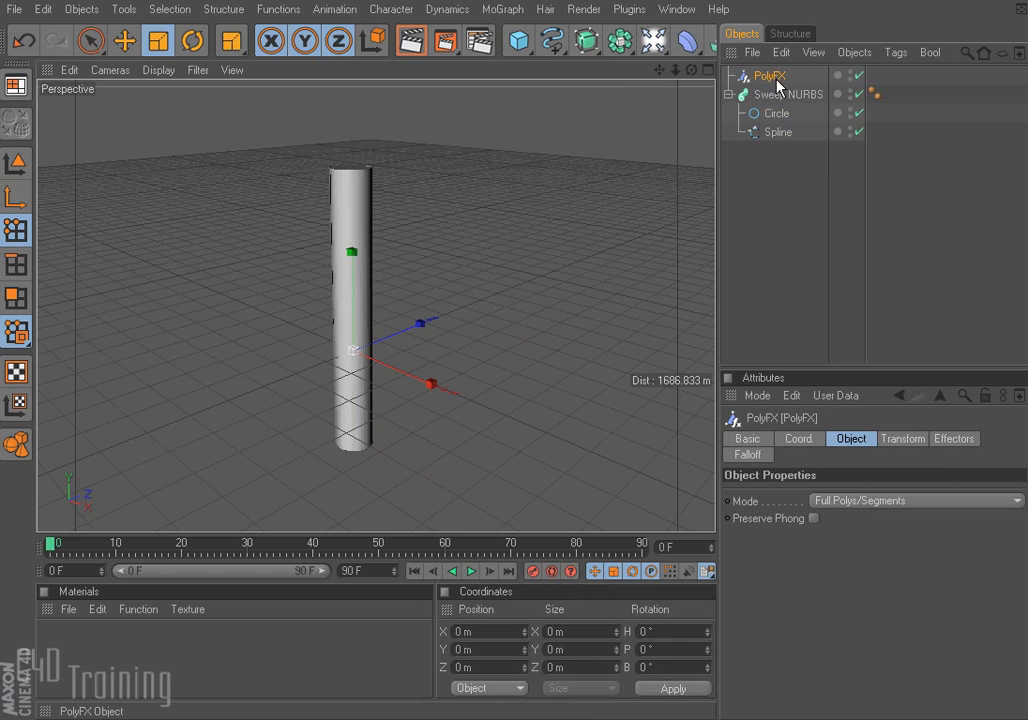
left_click_drag(773, 77, 784, 136)
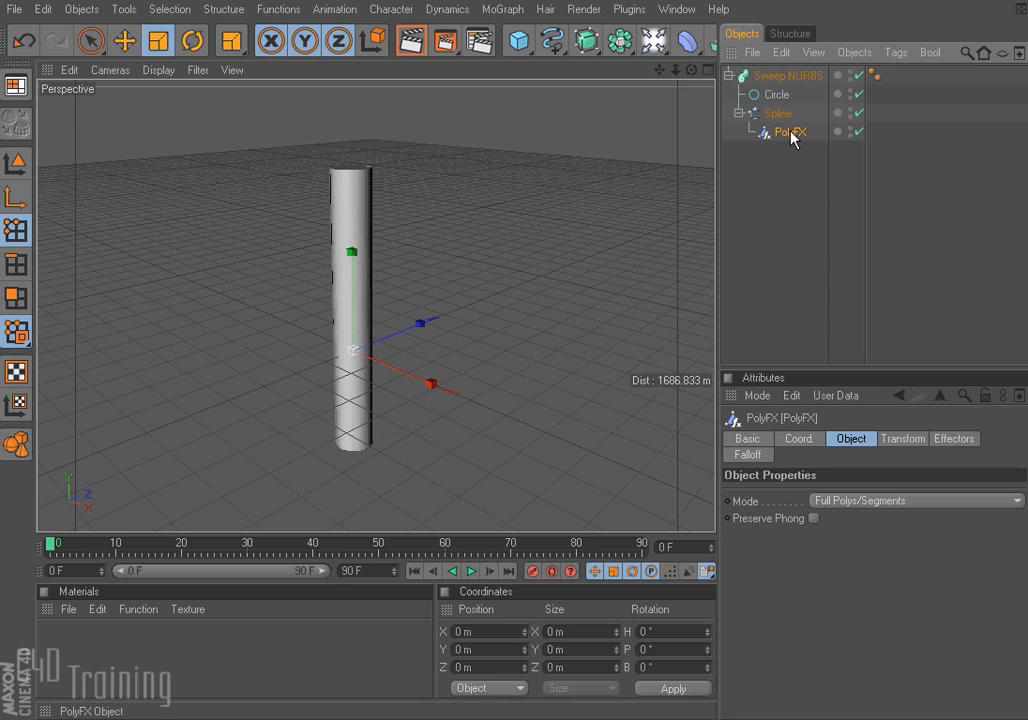
- Show the PolyFX deformer's effector list and add a Plain Effector to it
left_click(953, 438)
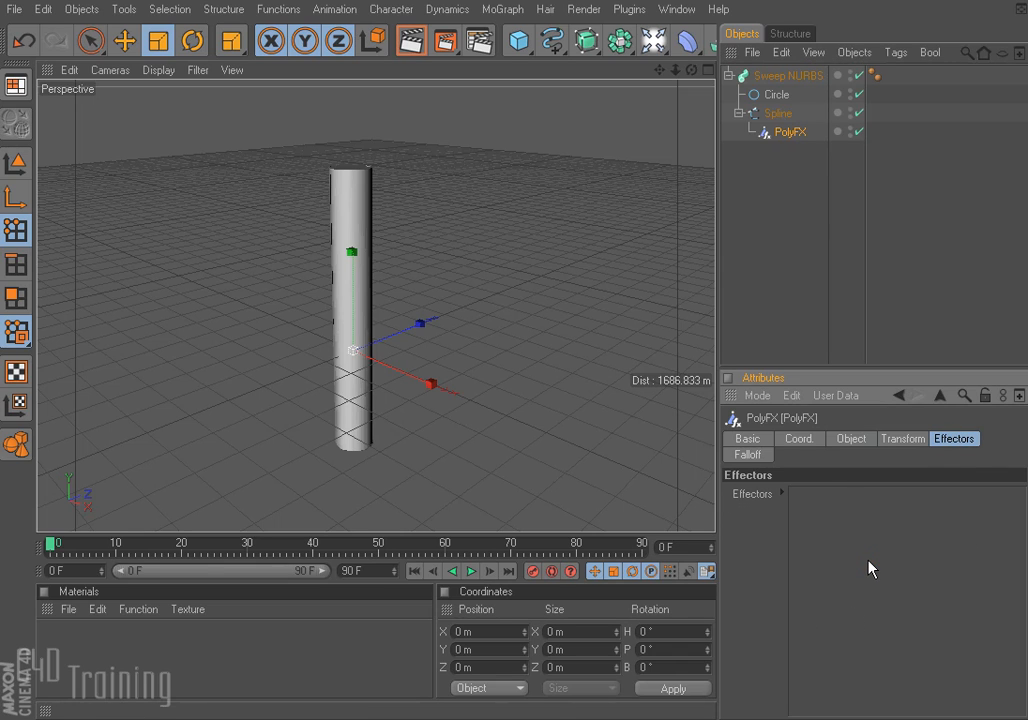
left_click(510, 10)
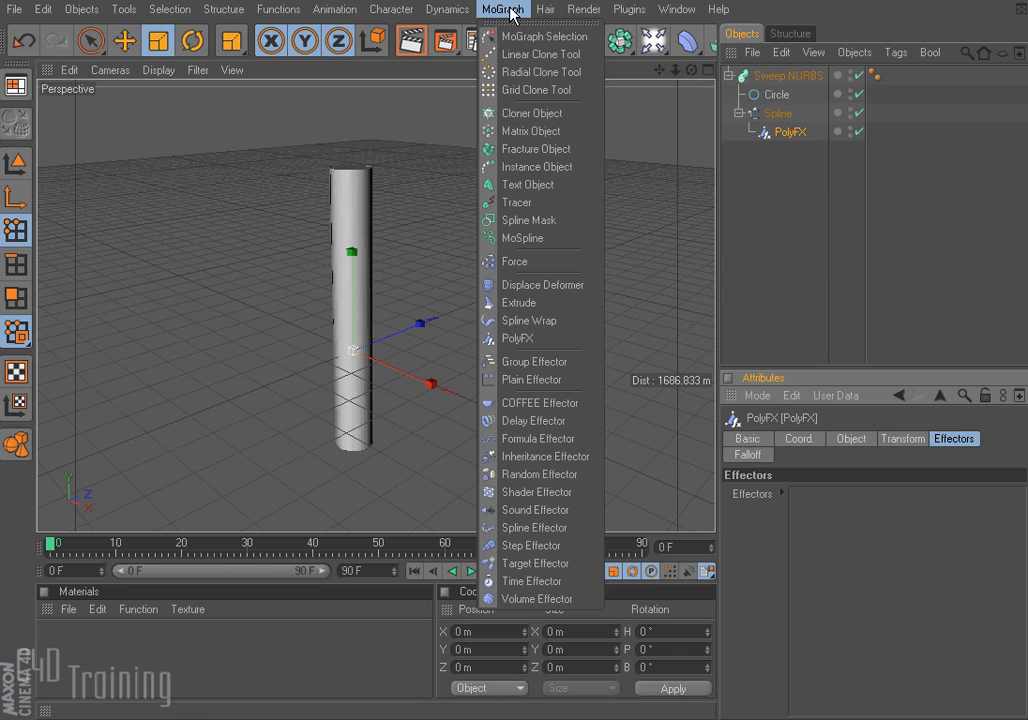
left_click(538, 380)
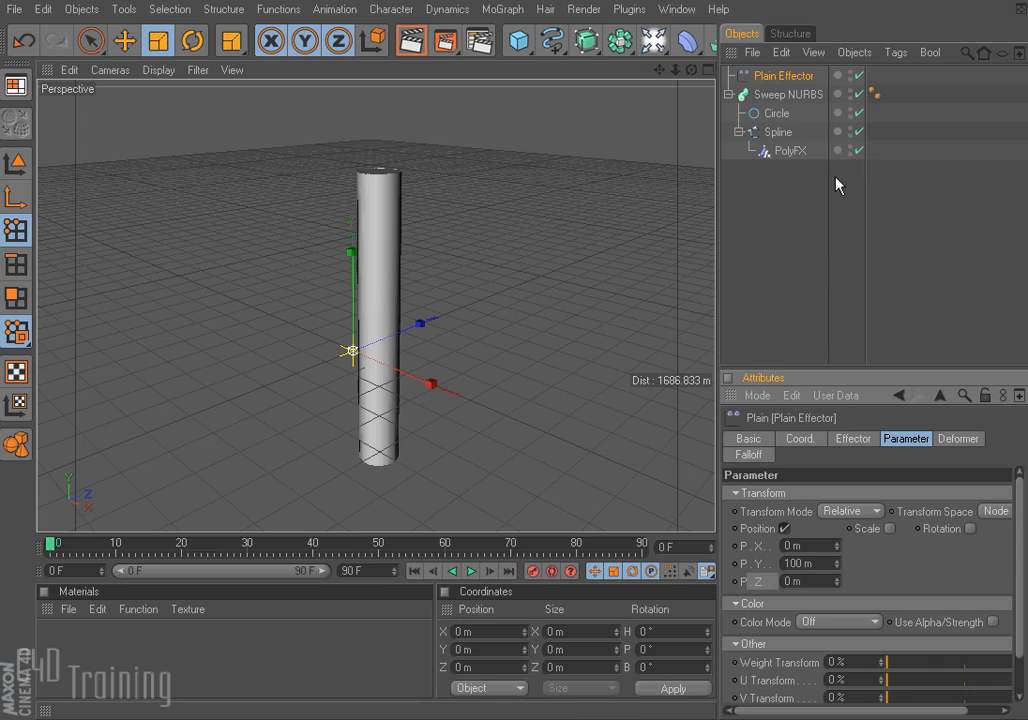
- Toggle the Plain Effector off and on to compare its influence on the swept tube
left_click(860, 74)
left_click(861, 75)
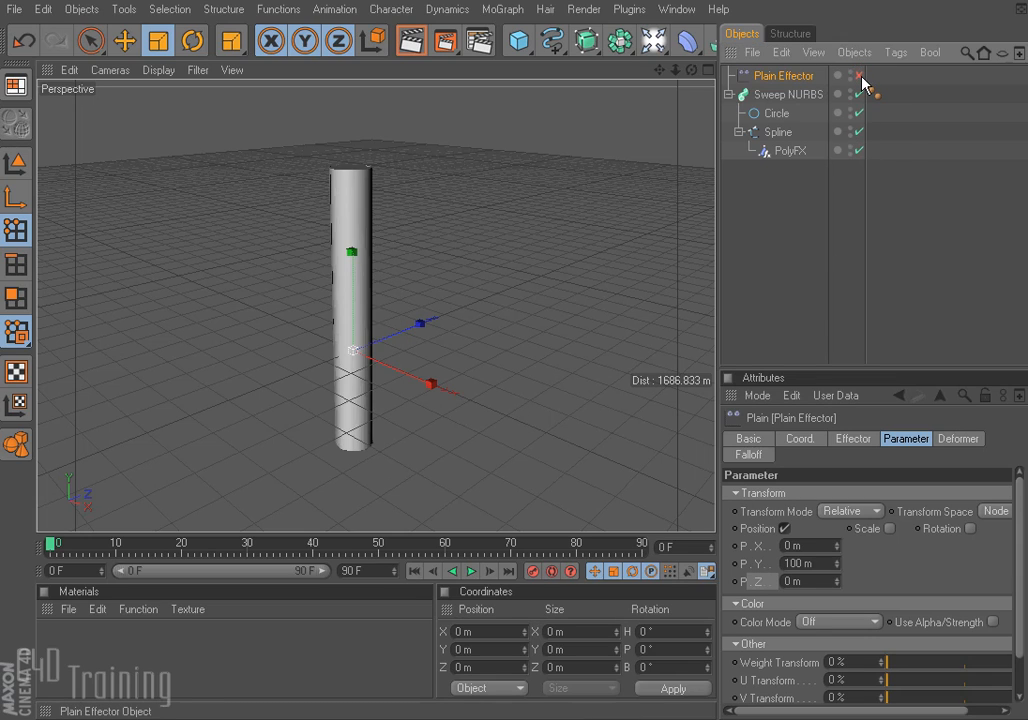
left_click(860, 75)
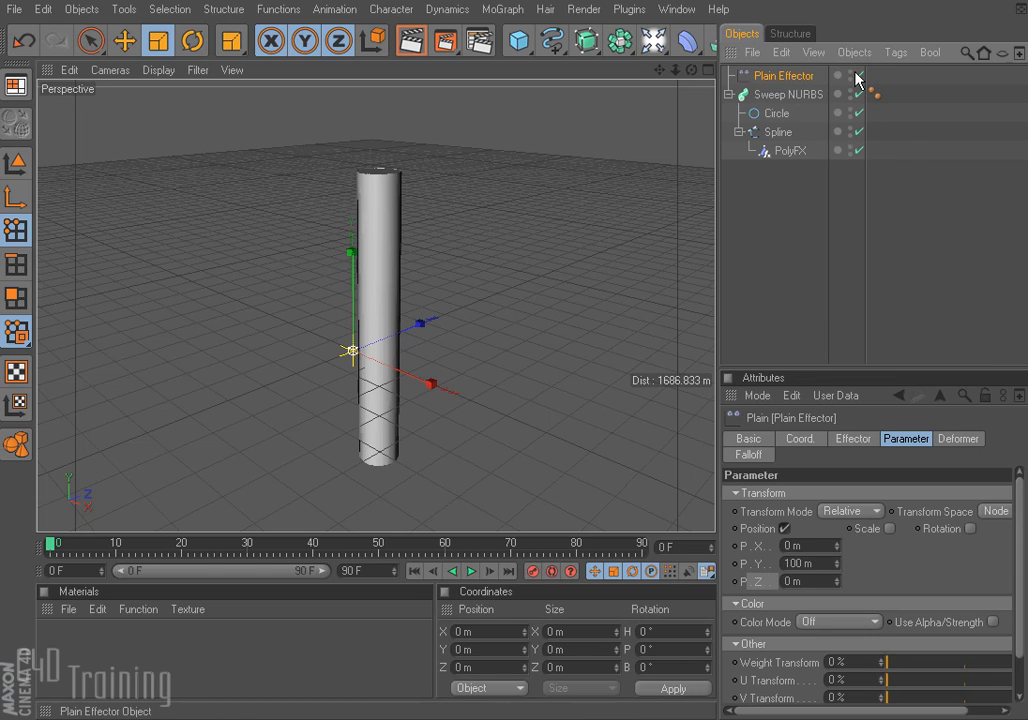
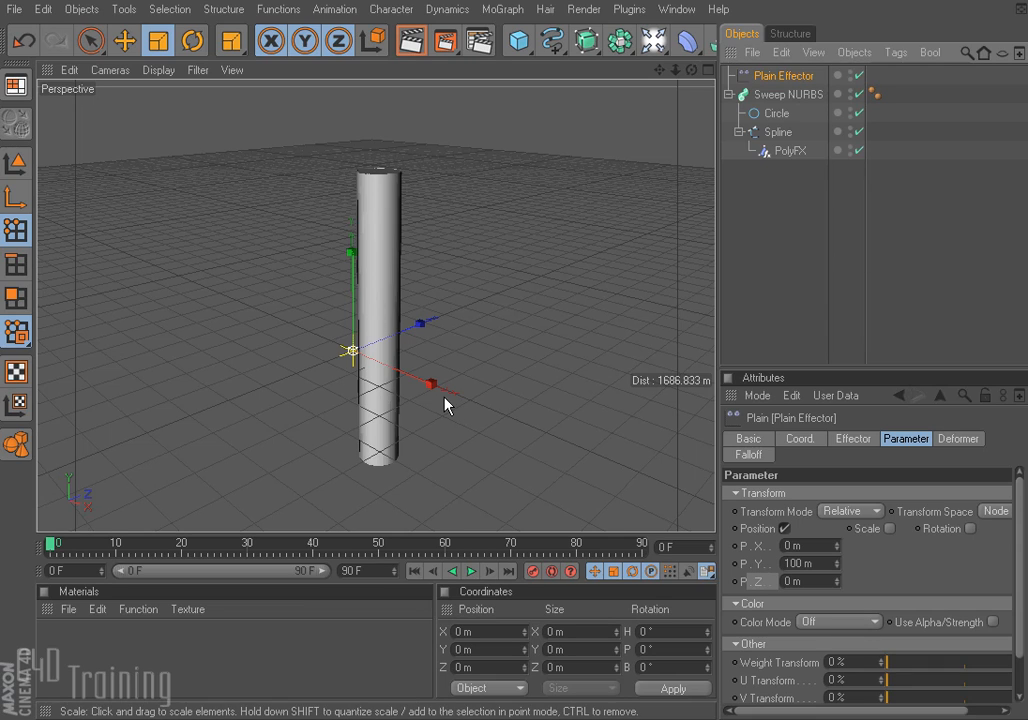
- Set the Spline's intermediate points to Uniform with a number of 86
left_click(778, 132)
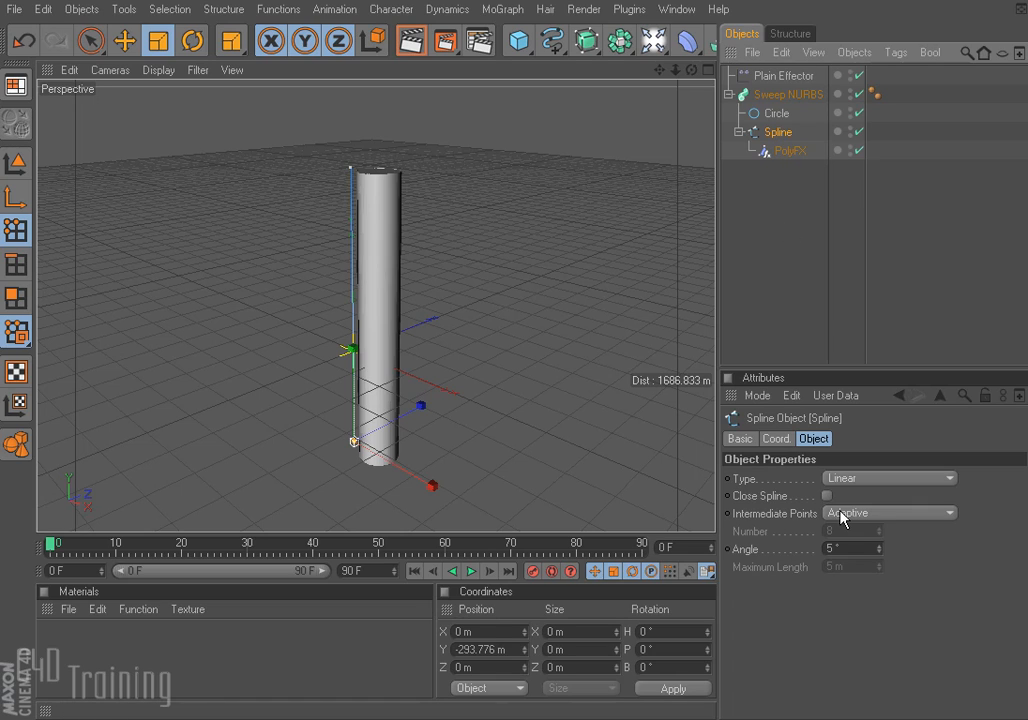
left_click(935, 515)
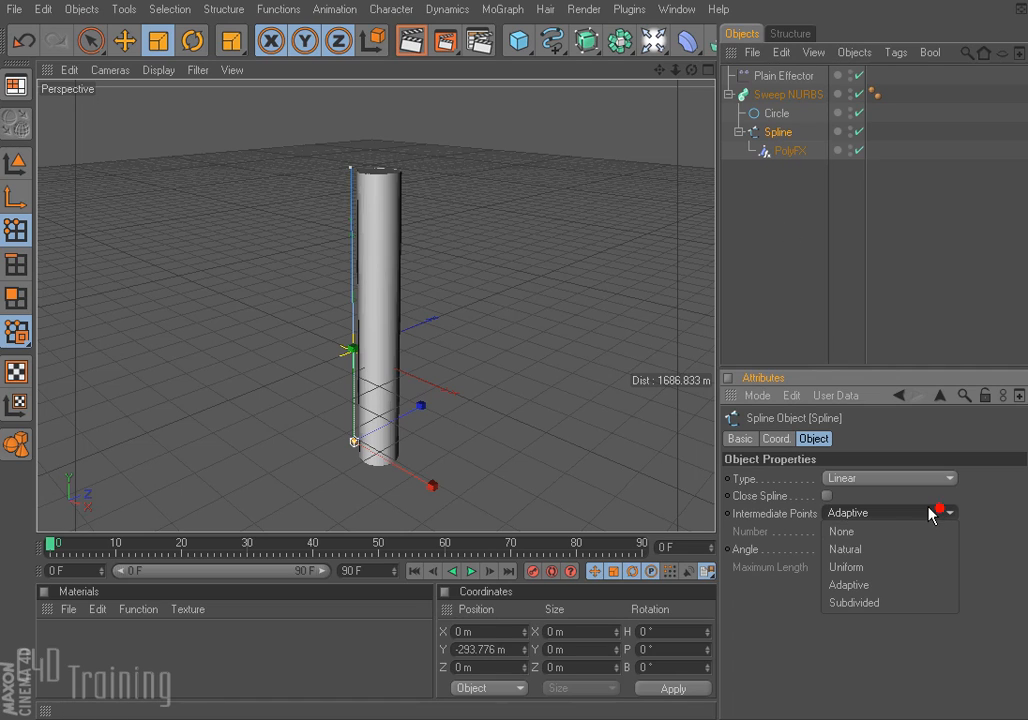
left_click(880, 568)
left_click_drag(882, 541, 937, 523)
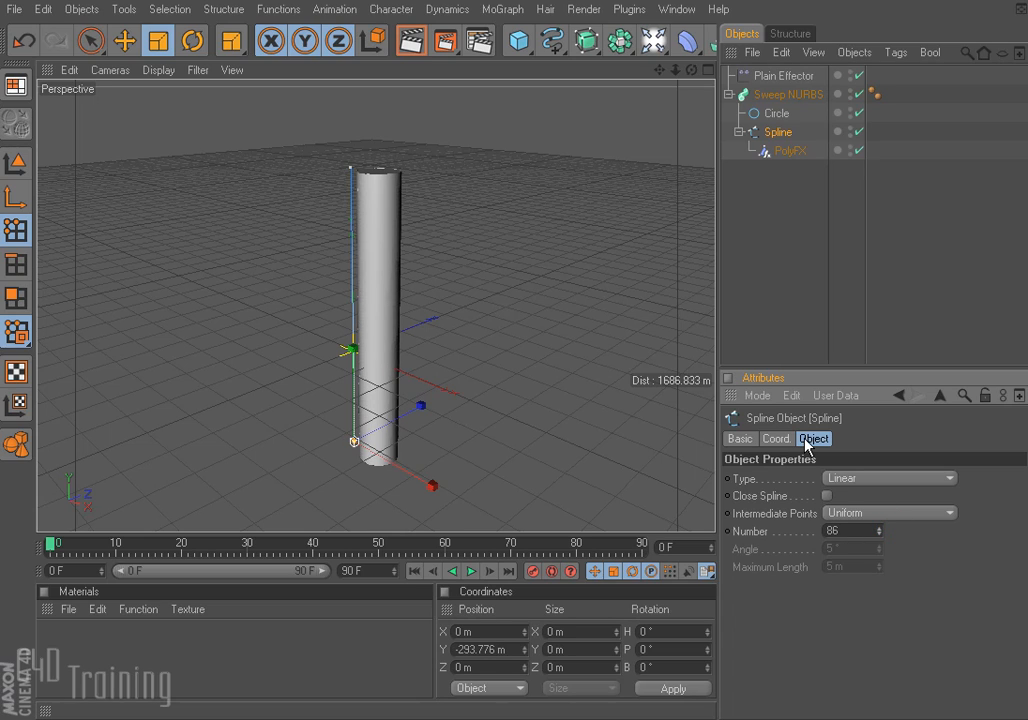
- Give the PolyFX deformer a Sphere falloff sized 161 m by 156 m by 153 m
left_click(790, 152)
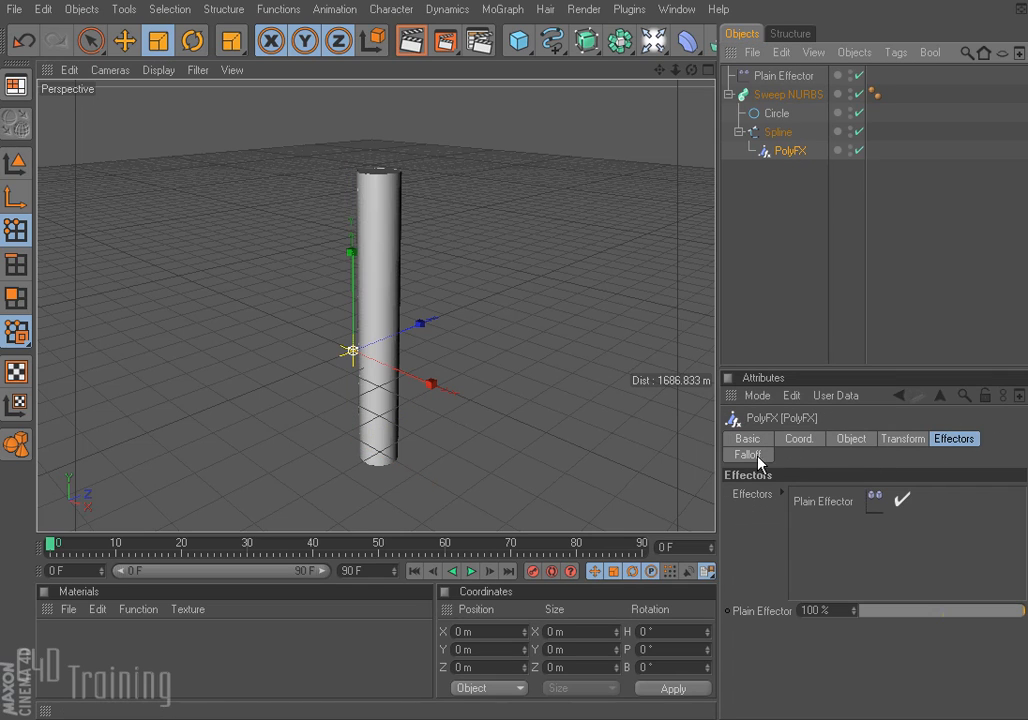
left_click(756, 456)
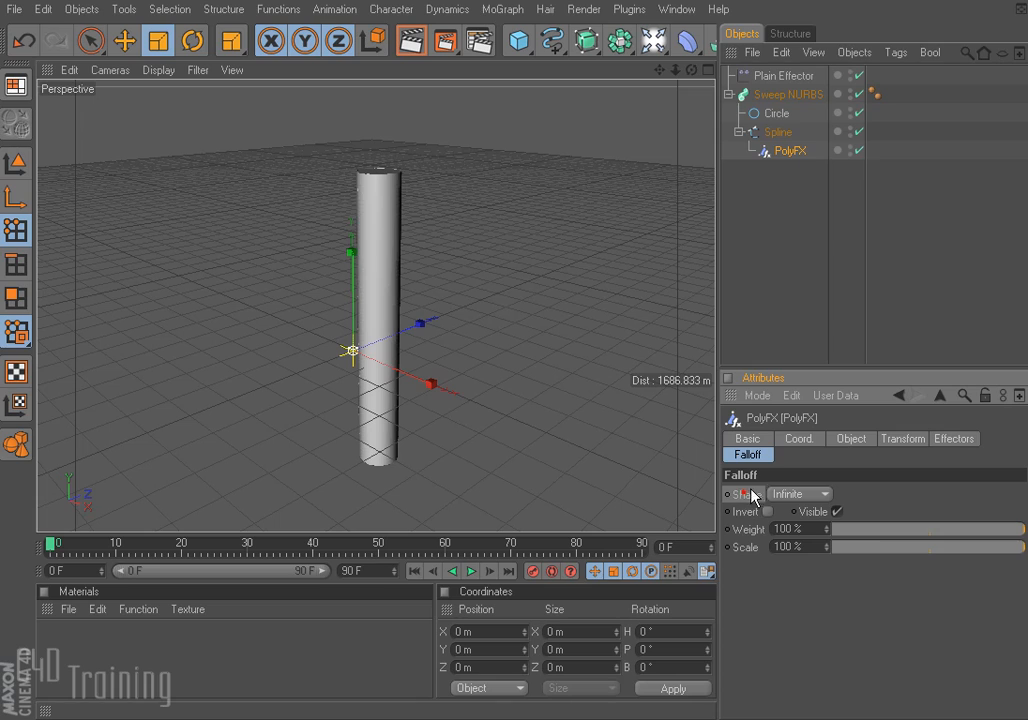
left_click(826, 497)
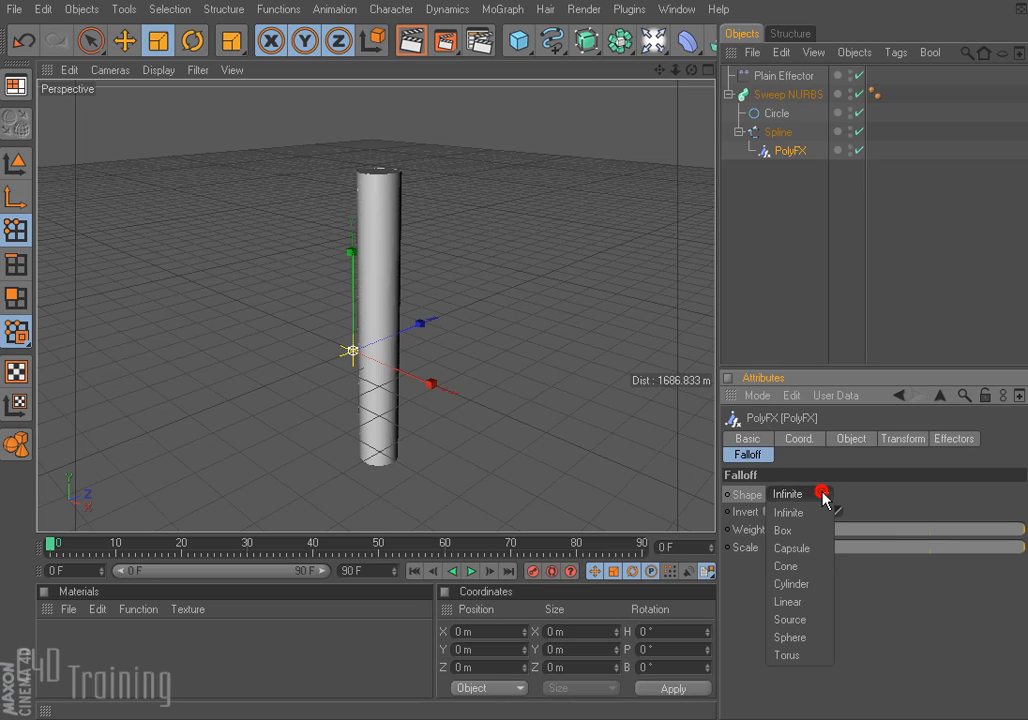
left_click(800, 645)
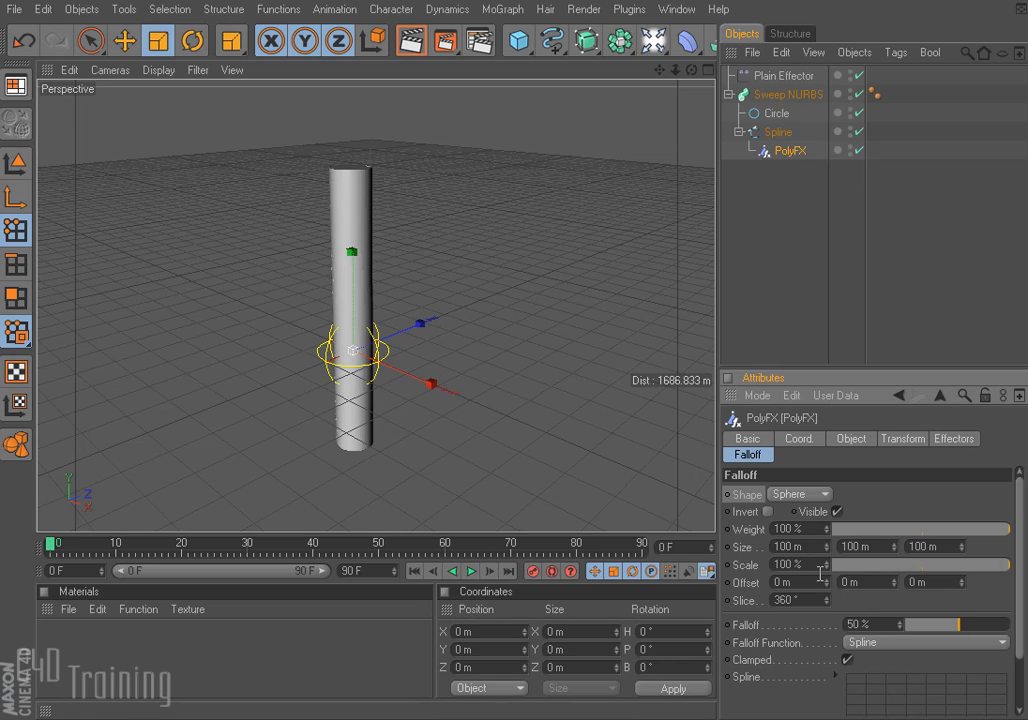
left_click_drag(826, 546, 826, 545)
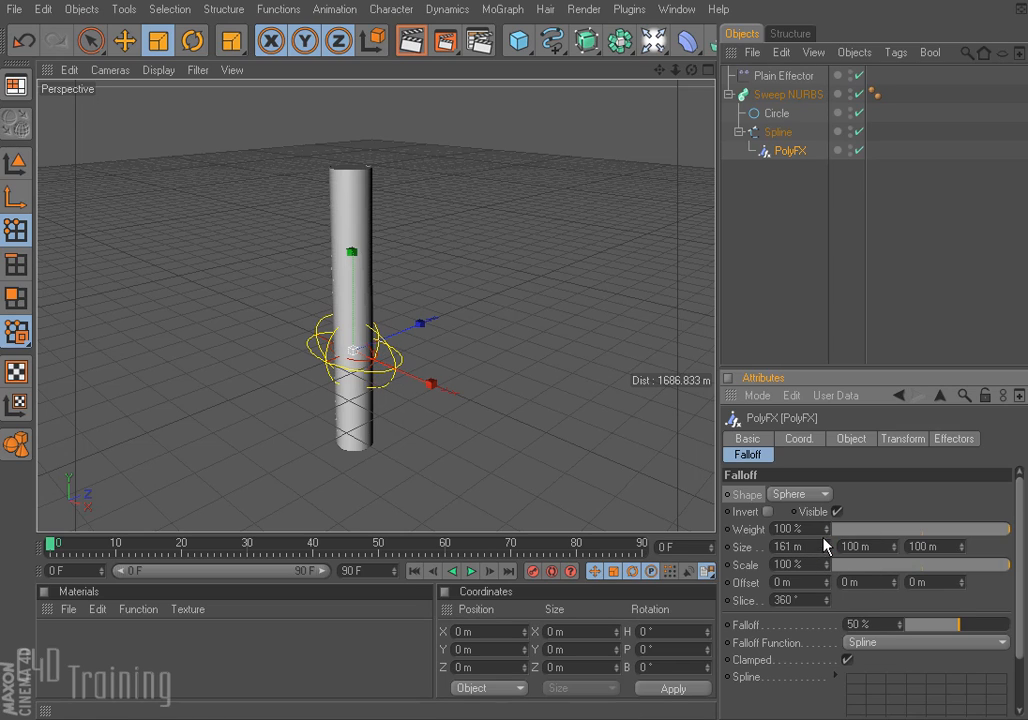
left_click_drag(892, 546, 892, 546)
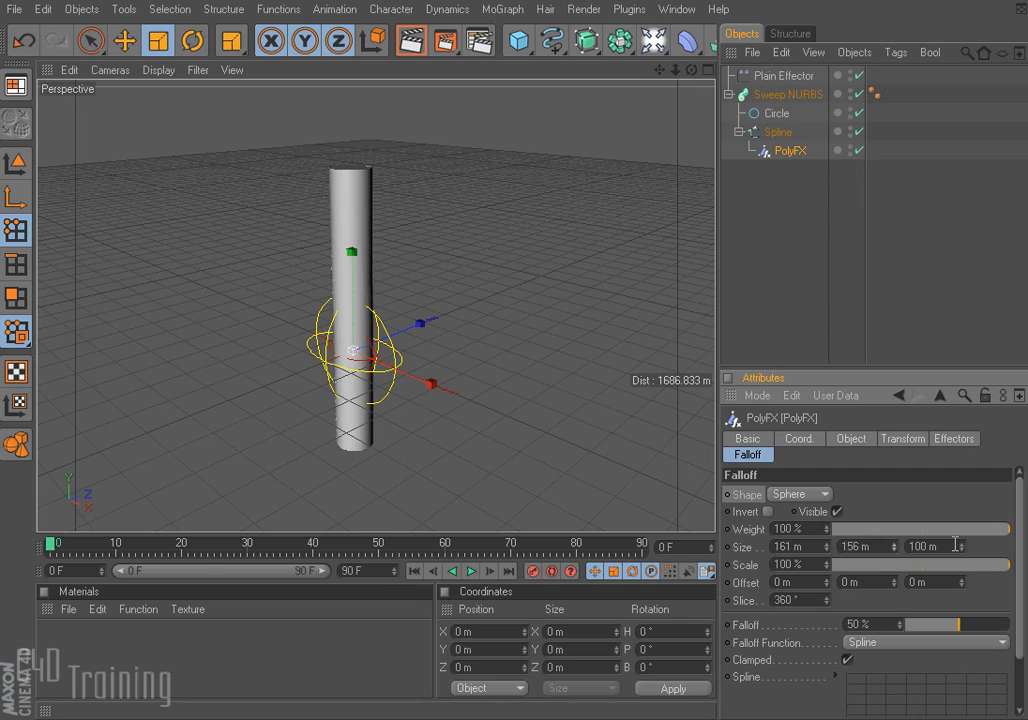
left_click_drag(959, 546, 959, 545)
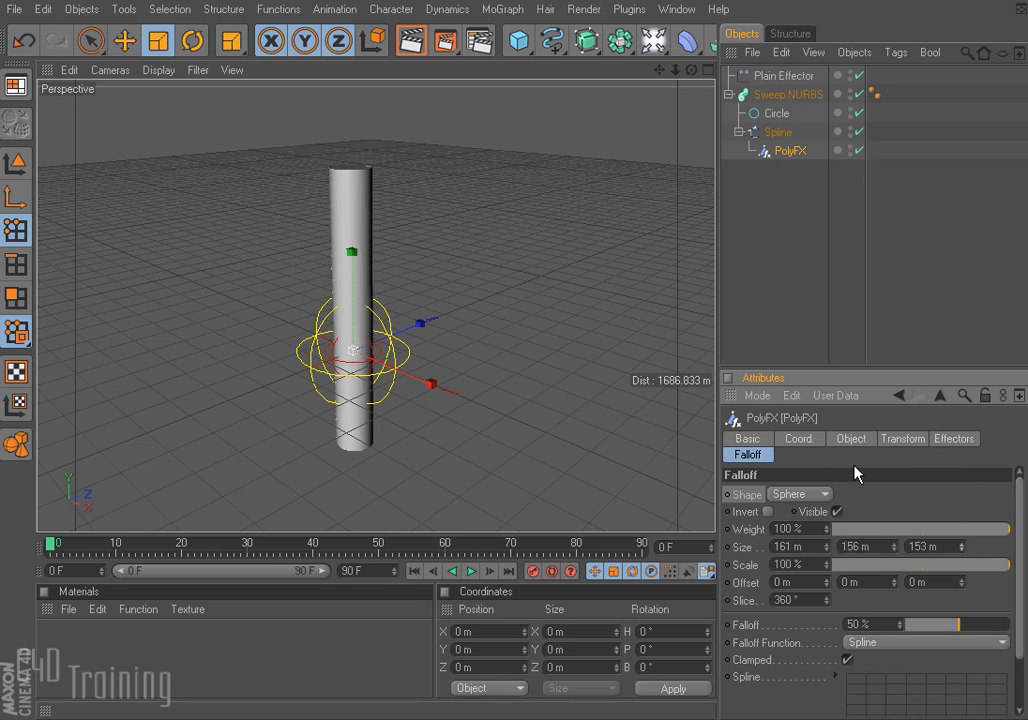
- Set the PolyFX deformer's mode to Partial Polys/Splines
left_click(852, 439)
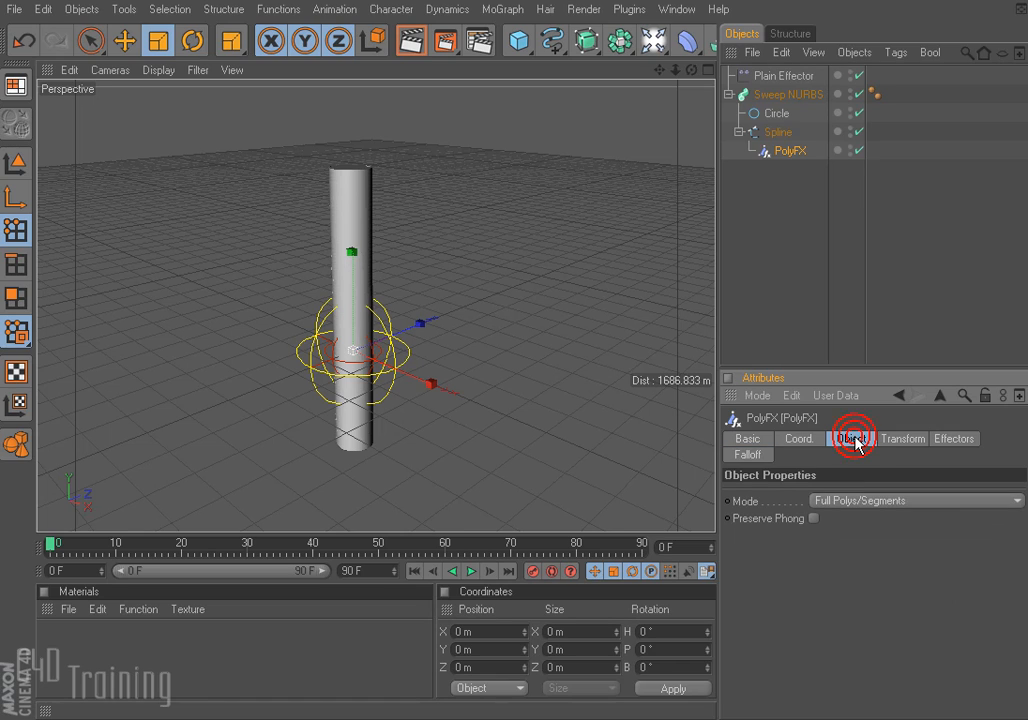
left_click(755, 499)
left_click(897, 502)
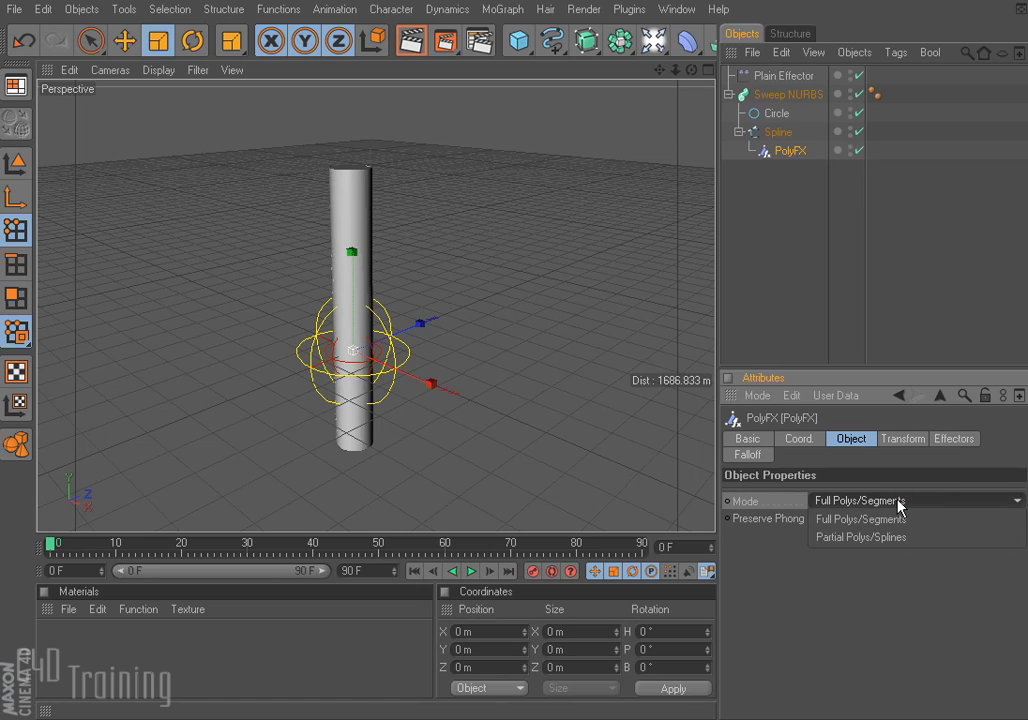
left_click(839, 540)
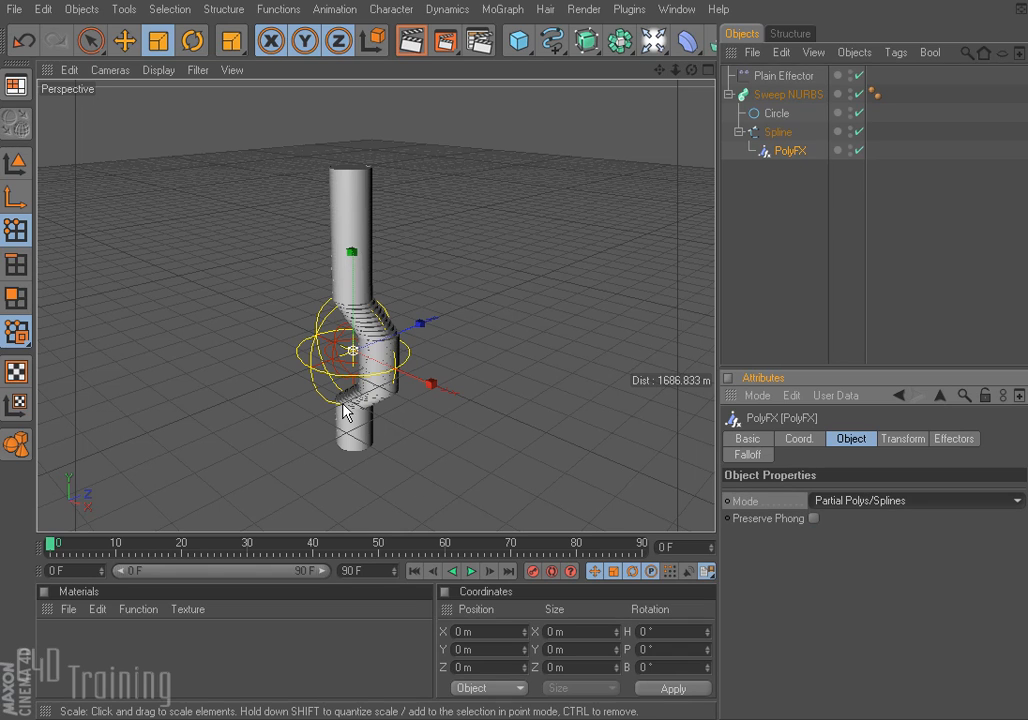
- Move the PolyFX deformer about 121 m up the tube along the Y axis and keep it selected
scroll(350, 415, "up", 4)
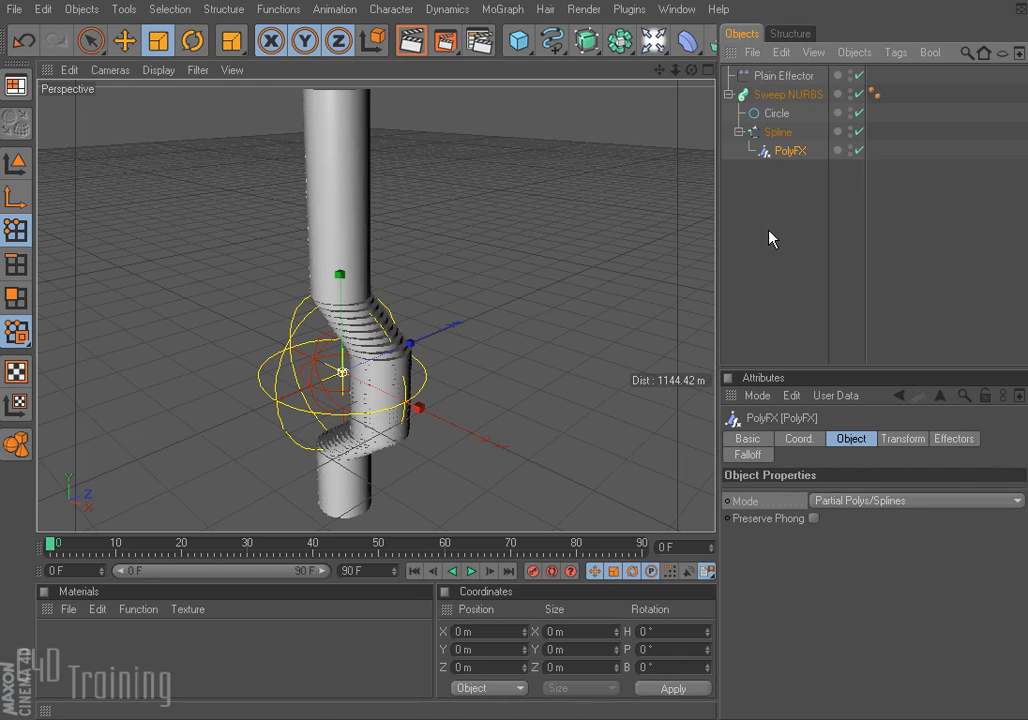
key("e")
left_click_drag(340, 274, 342, 312)
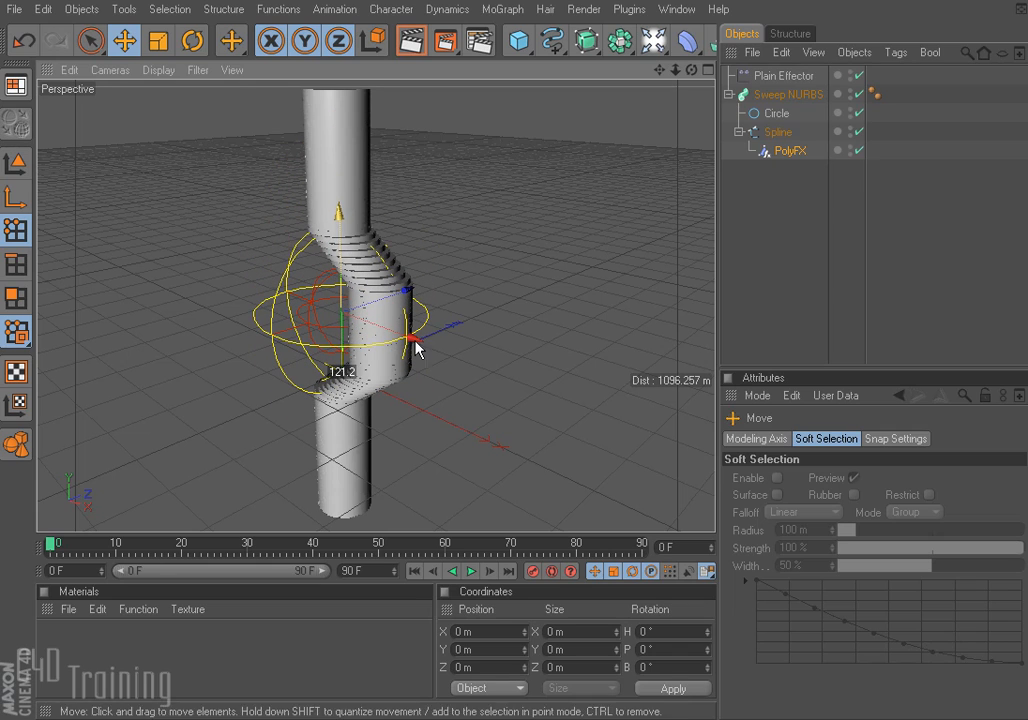
left_click(790, 150)
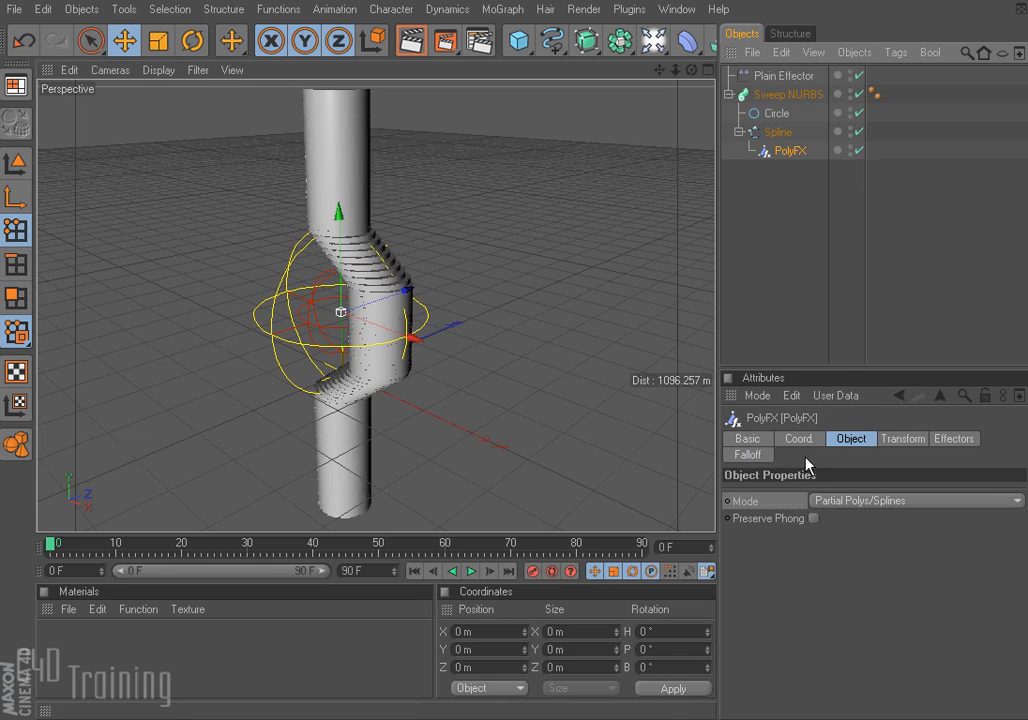
- Switch the PolyFX mode to Full Polys/Segments and back to Partial Polys/Splines, and lower the deformer slightly along the Y axis
left_click(840, 501)
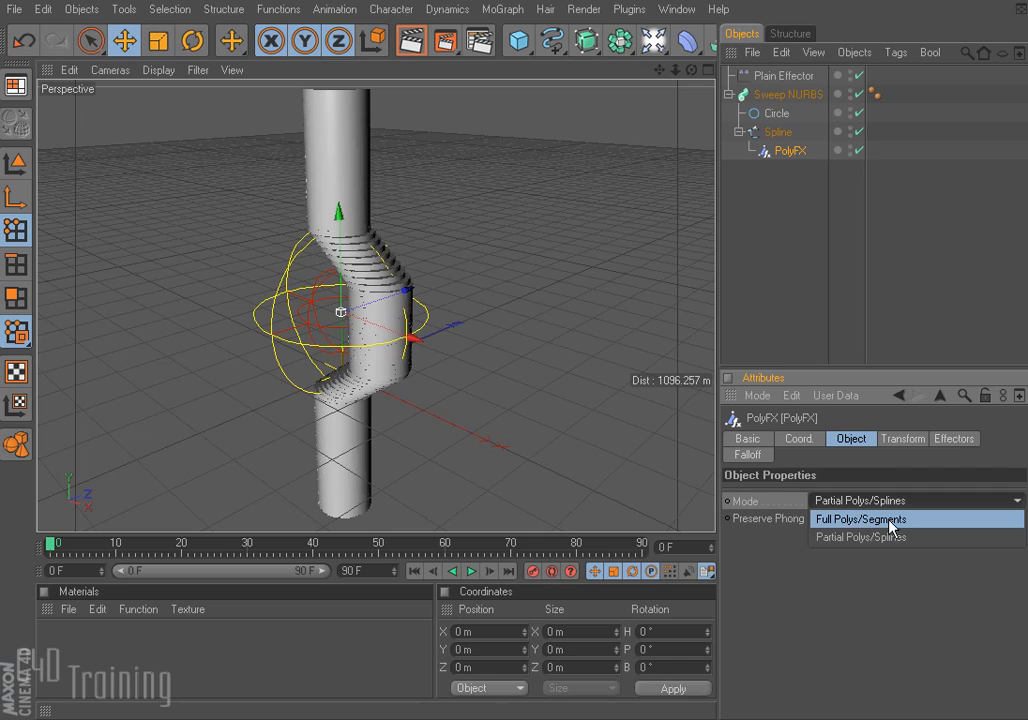
left_click(890, 519)
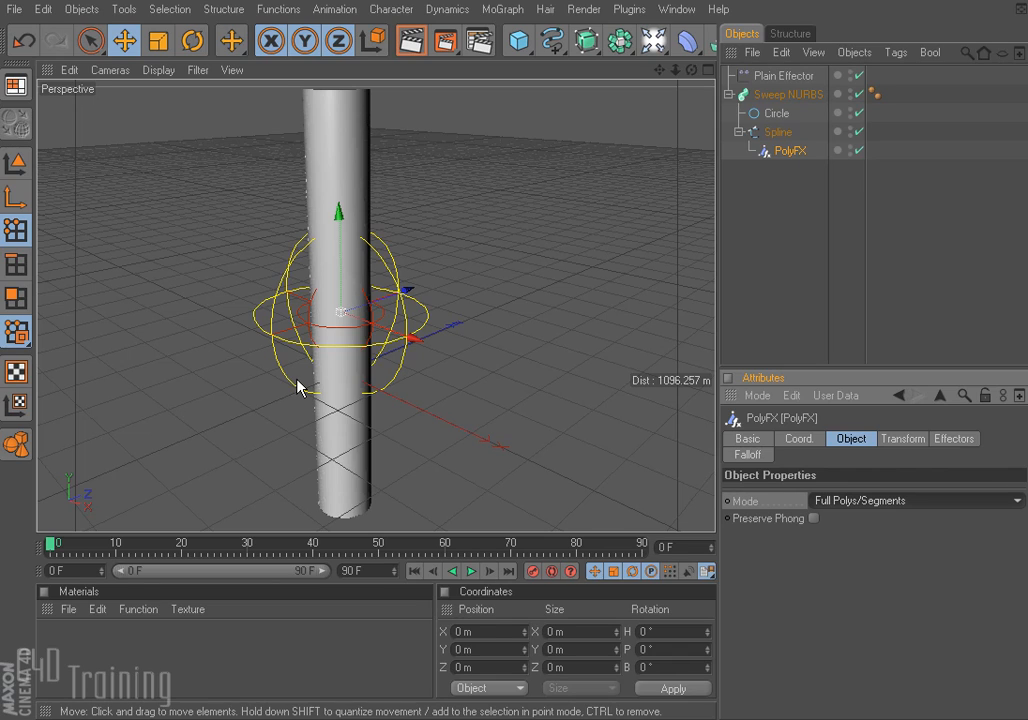
left_click(884, 505)
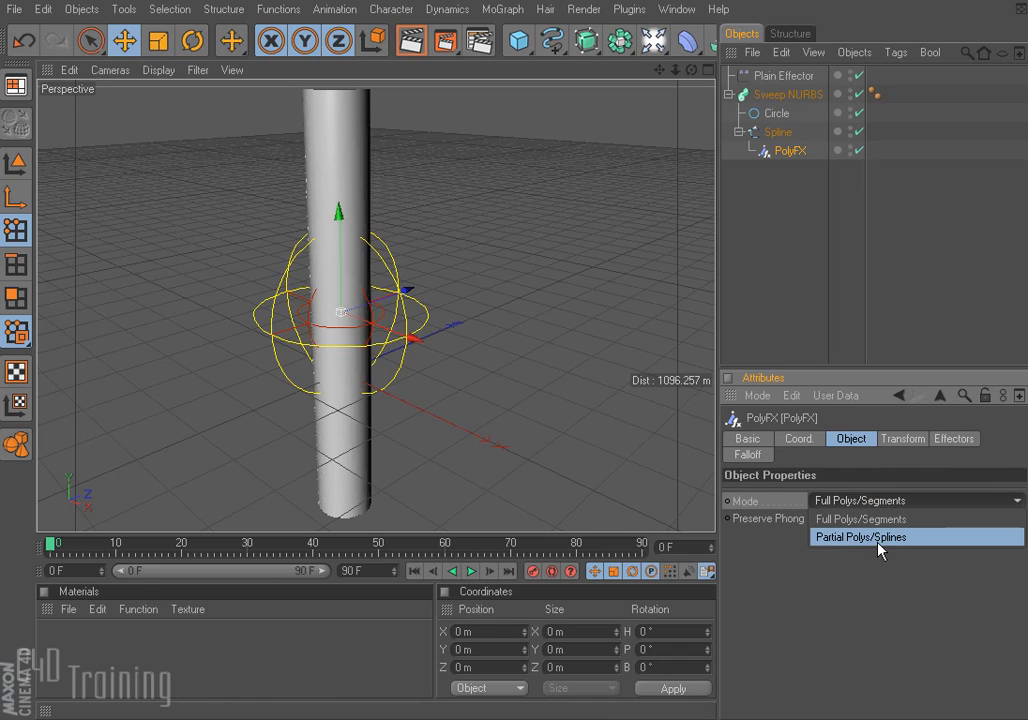
left_click(880, 540)
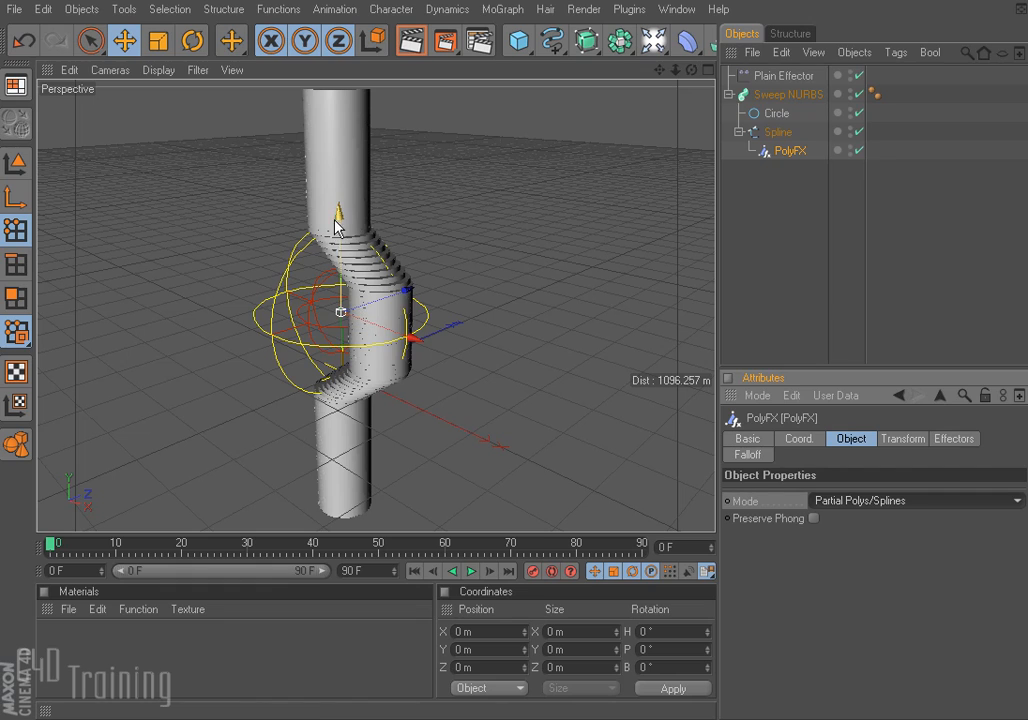
mouse_move(337, 214)
left_mouse_down()
mouse_move(339, 150)
mouse_move(340, 318)
mouse_move(342, 100)
mouse_move(341, 328)
mouse_move(338, 180)
mouse_move(339, 236)
left_mouse_up()
- Create a new empty scene and show only the Top view
left_click(15, 9)
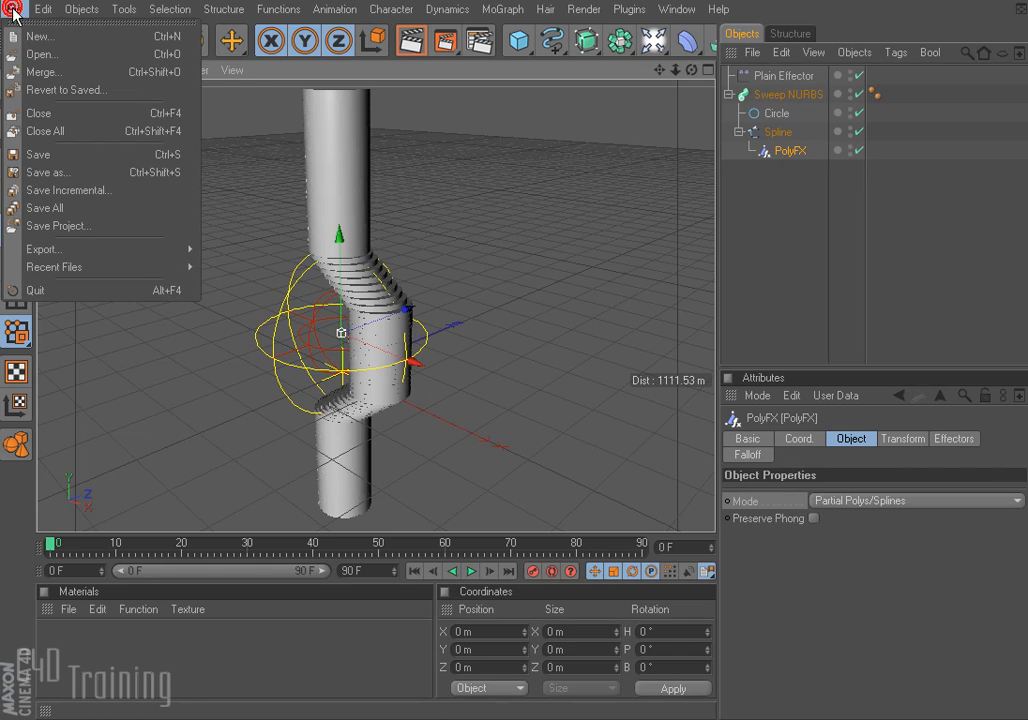
left_click(40, 36)
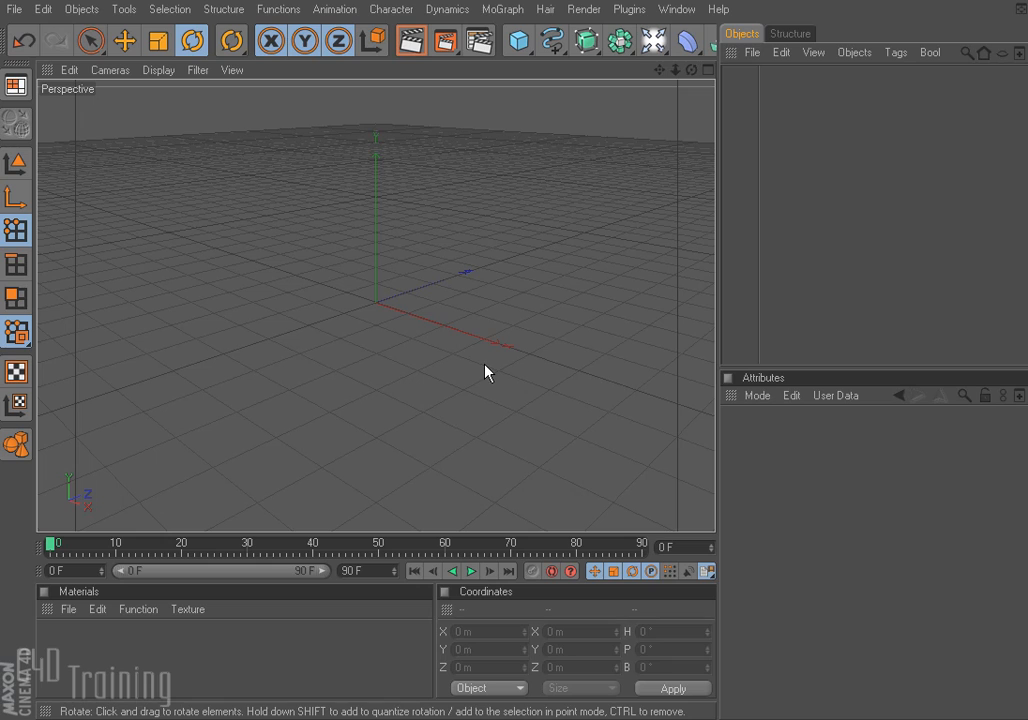
middle_click(485, 372)
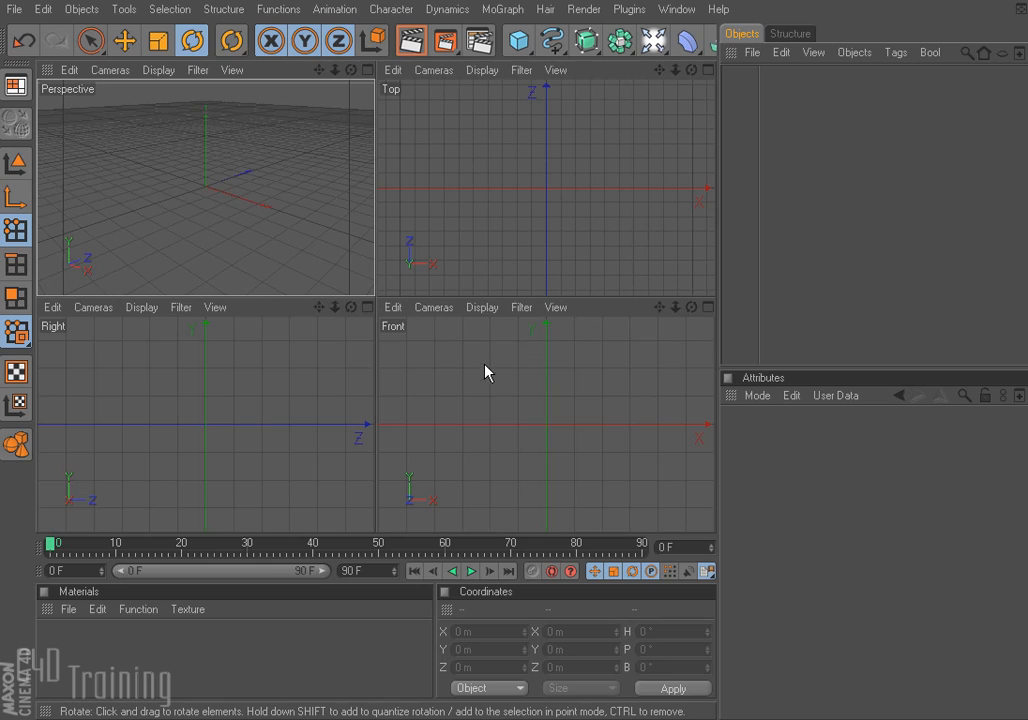
middle_click(551, 246)
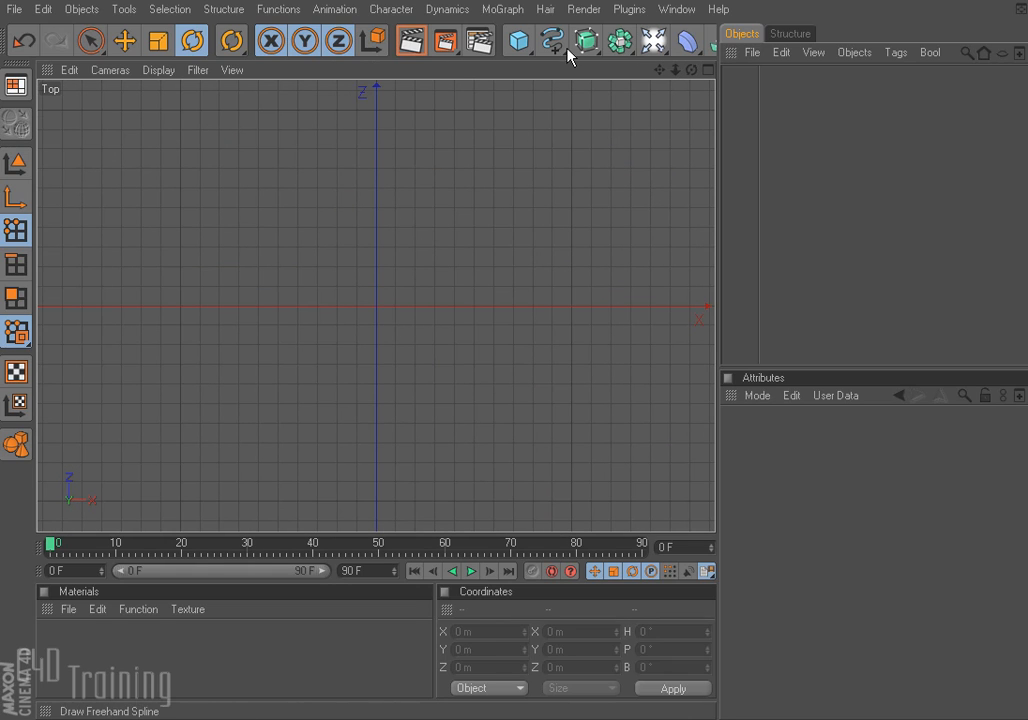
- Draw an open three-point Bezier spline with its second point near X 891 m, Z 311 m and its last near X -239 m, Z -800 m
left_click_drag(560, 48, 700, 58)
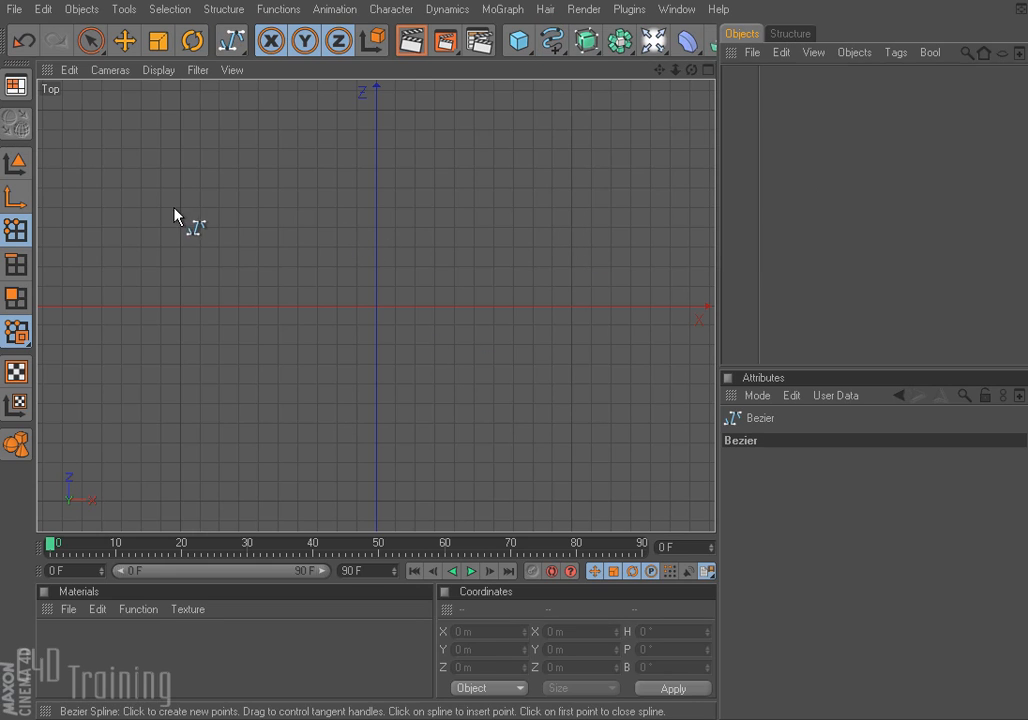
left_click_drag(121, 201, 218, 168)
left_click_drag(550, 244, 567, 377)
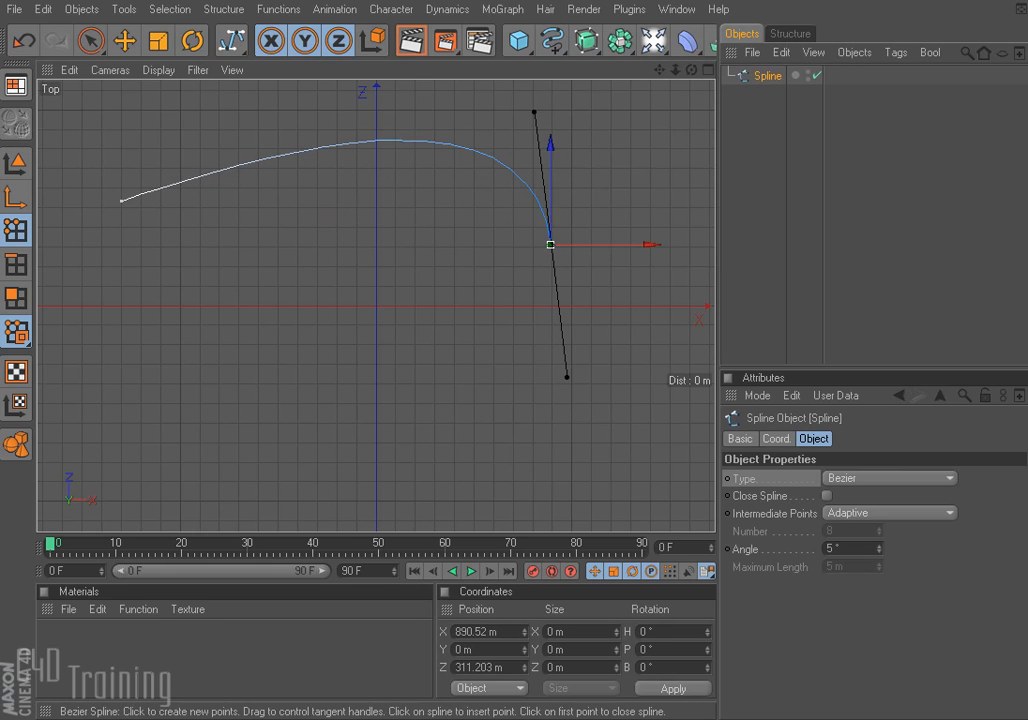
left_click_drag(328, 461, 366, 626)
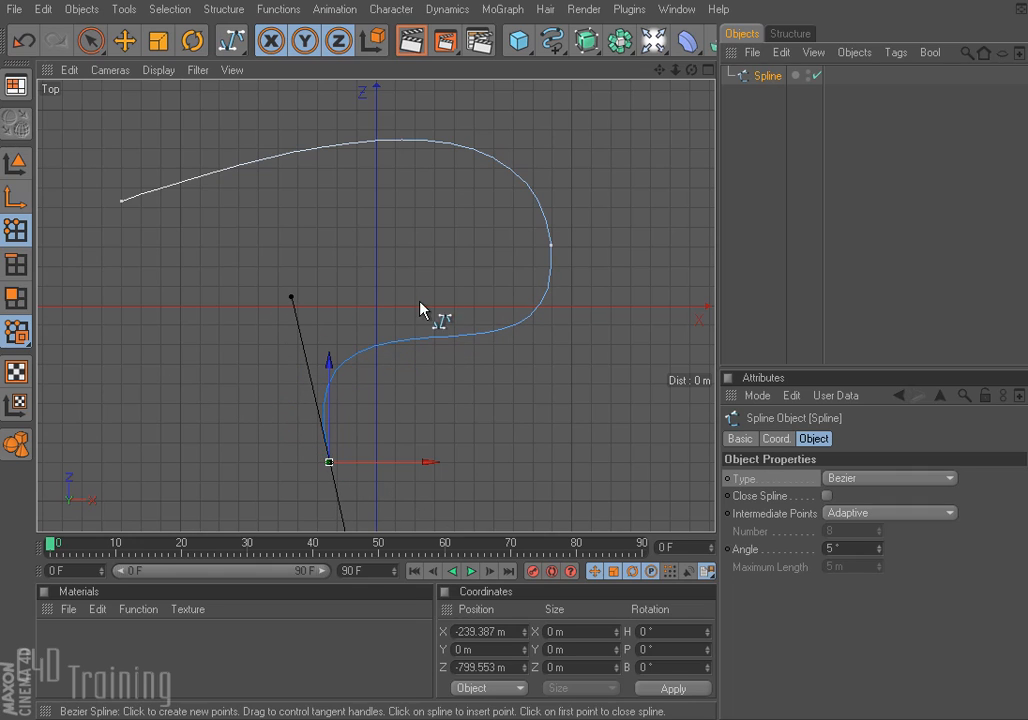
- Add a Circle spline at the origin and scale it down to a radius of about 52.6 m
left_click(552, 40)
left_click(634, 136)
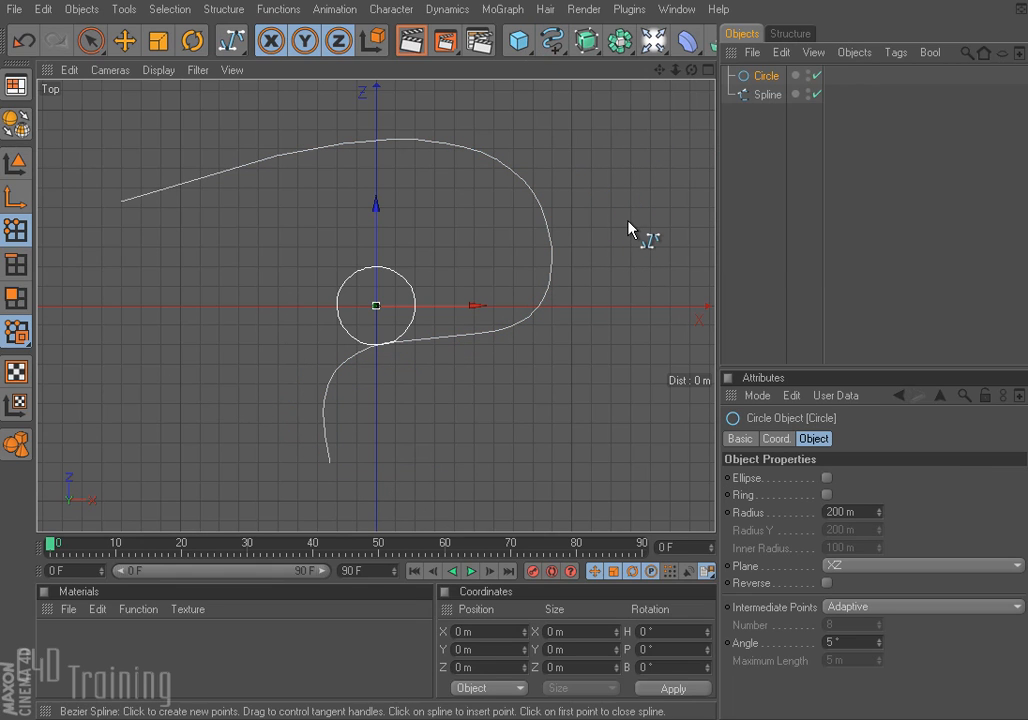
key("t")
left_click_drag(643, 98, 490, 98)
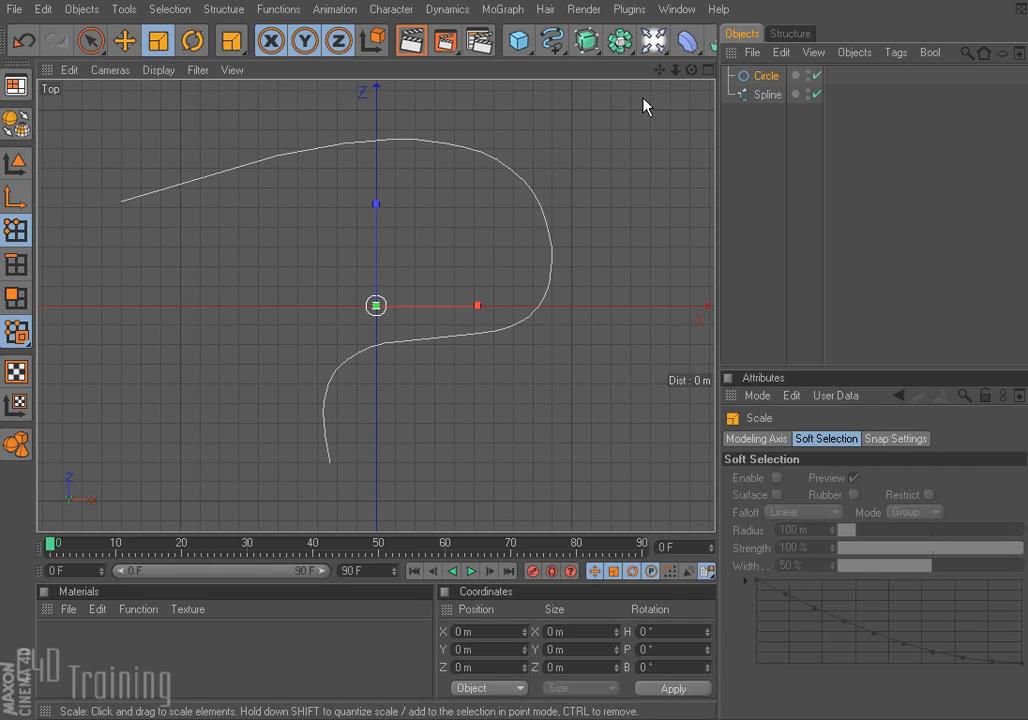
- Add a Sweep NURBS, place the Circle and Bezier Spline inside it, and show the result in the Perspective view
left_click(587, 40)
left_click(673, 138)
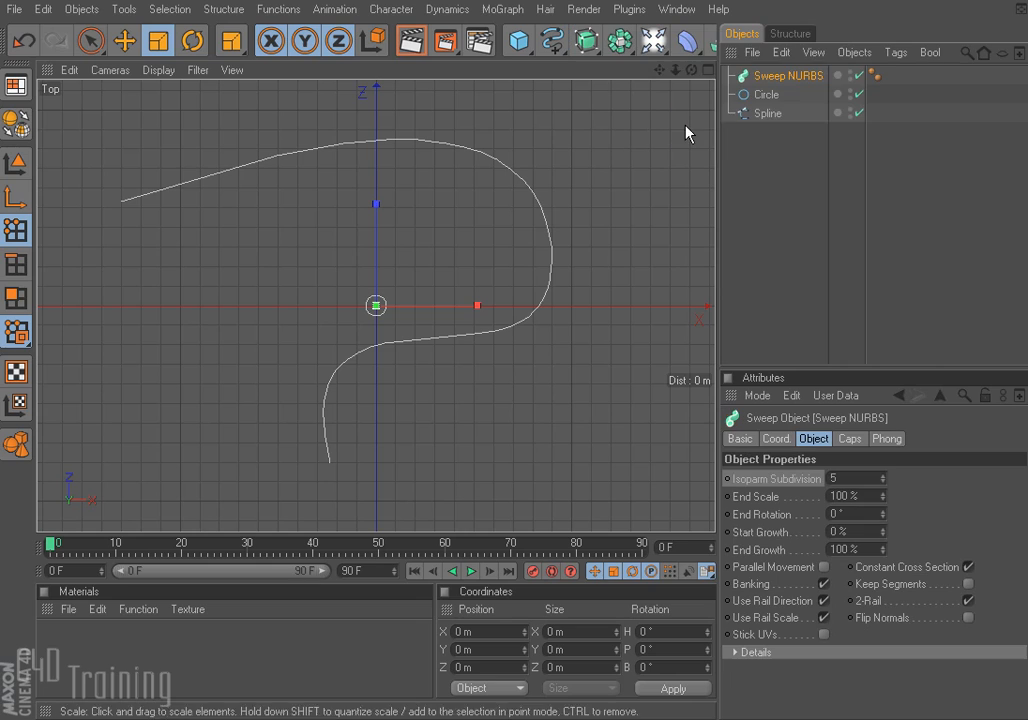
left_click_drag(797, 142, 780, 78)
middle_click(355, 245)
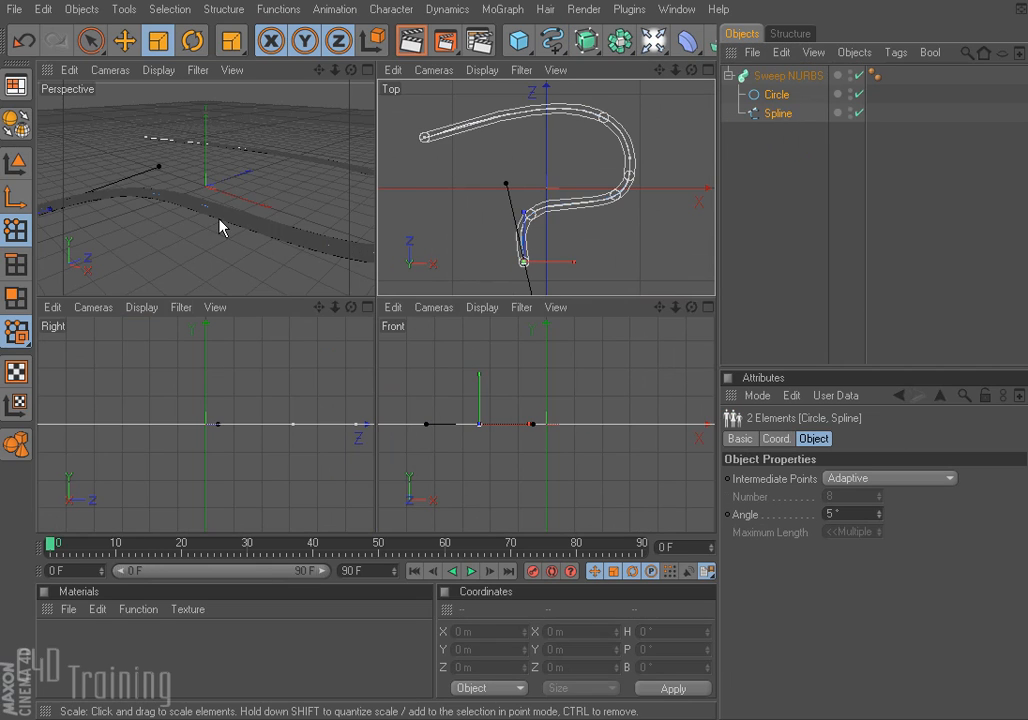
middle_click(222, 225)
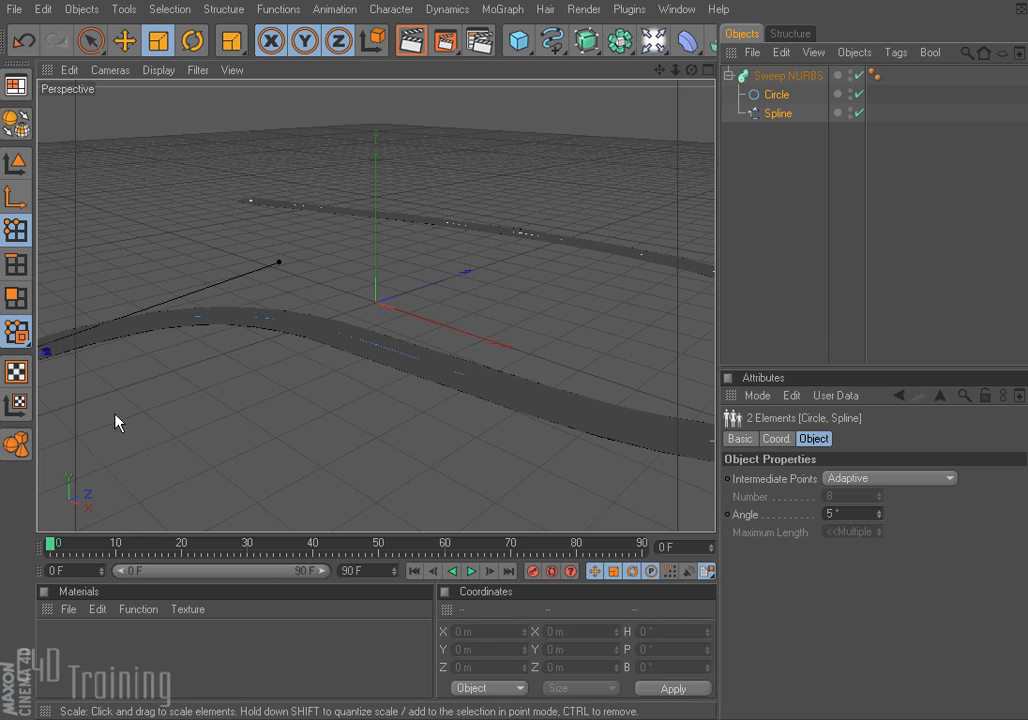
- Set the Circle profile's plane to XY
left_click(779, 96)
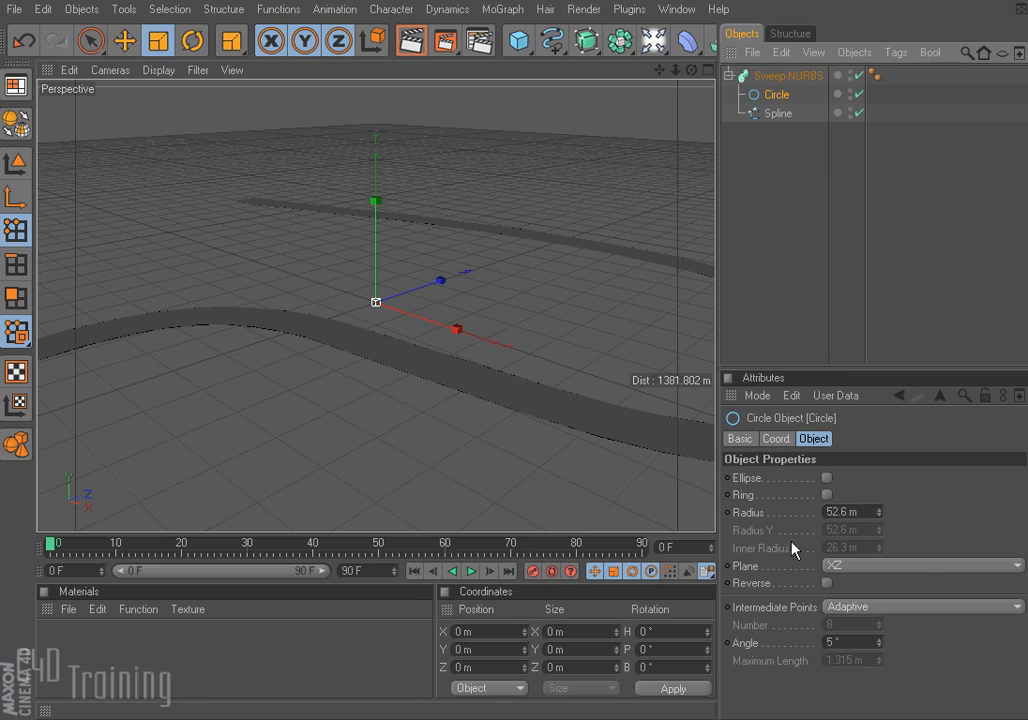
left_click(855, 566)
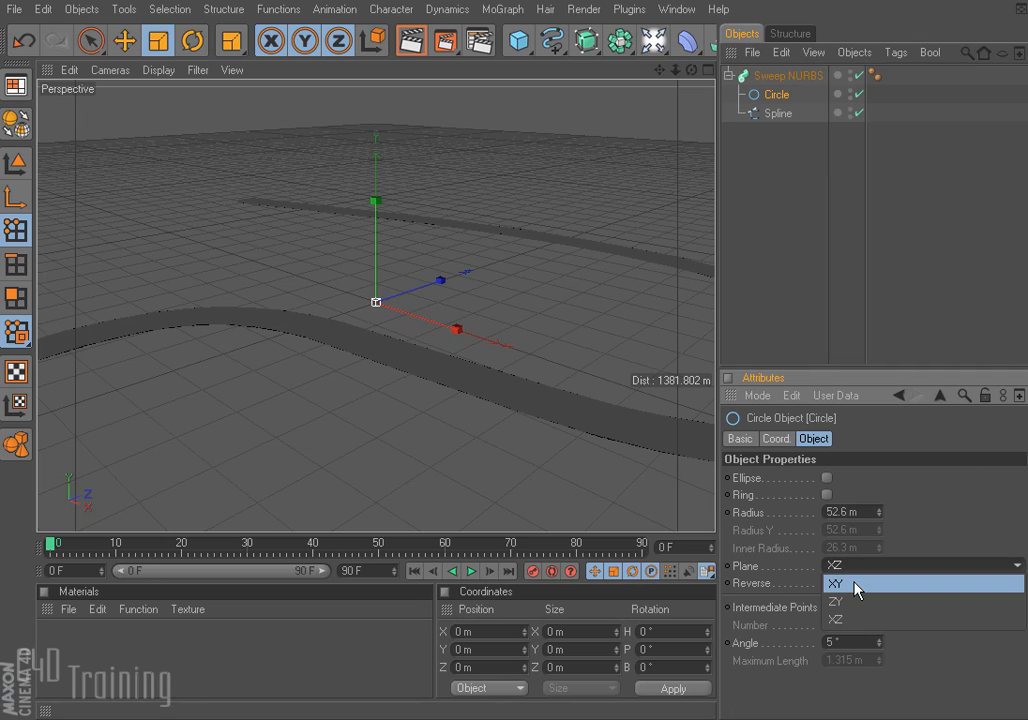
left_click(853, 585)
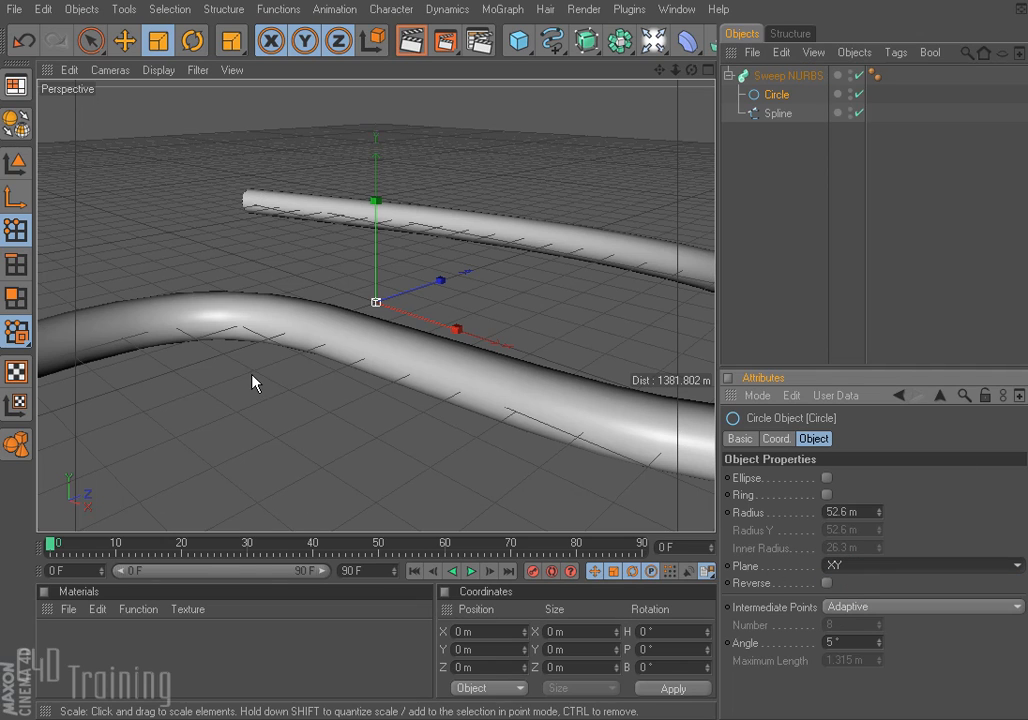
- Add a PolyFX deformer and make it a child of the Spline path inside the Sweep NURBS
left_click_drag(252, 366, 438, 270, "alt")
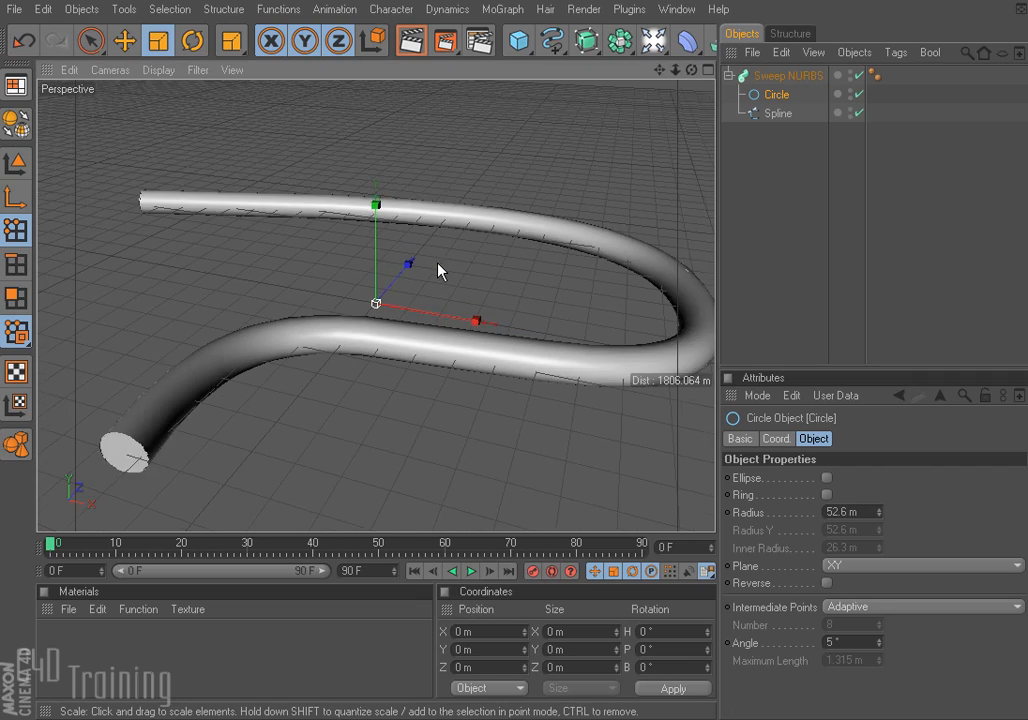
right_click_drag(438, 270, 335, 283, "alt")
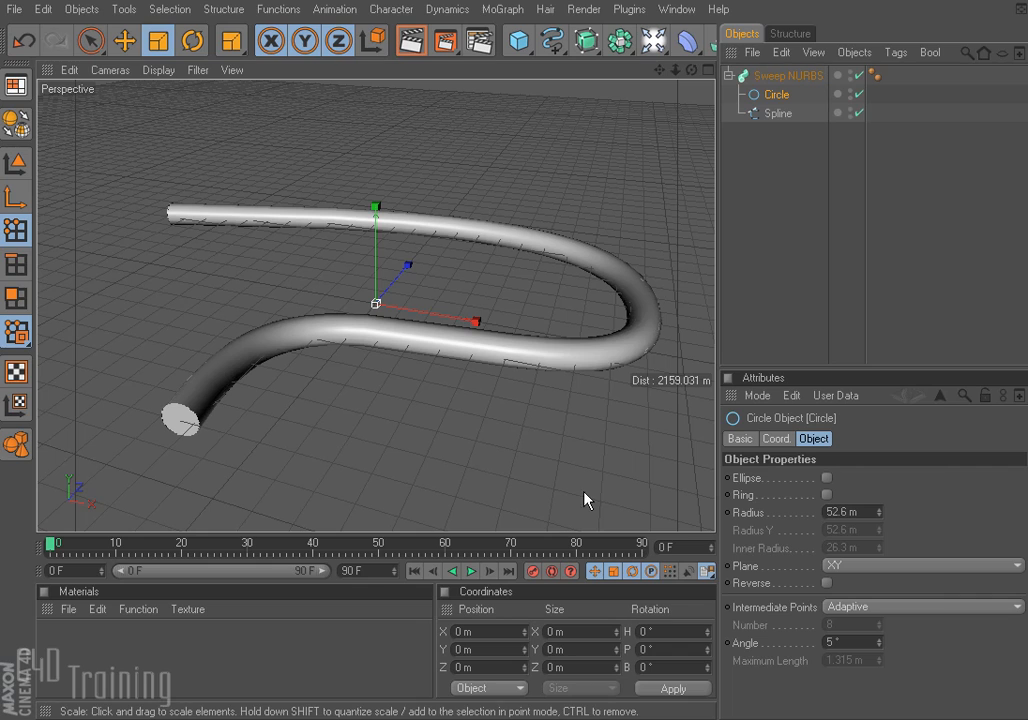
left_click(502, 9)
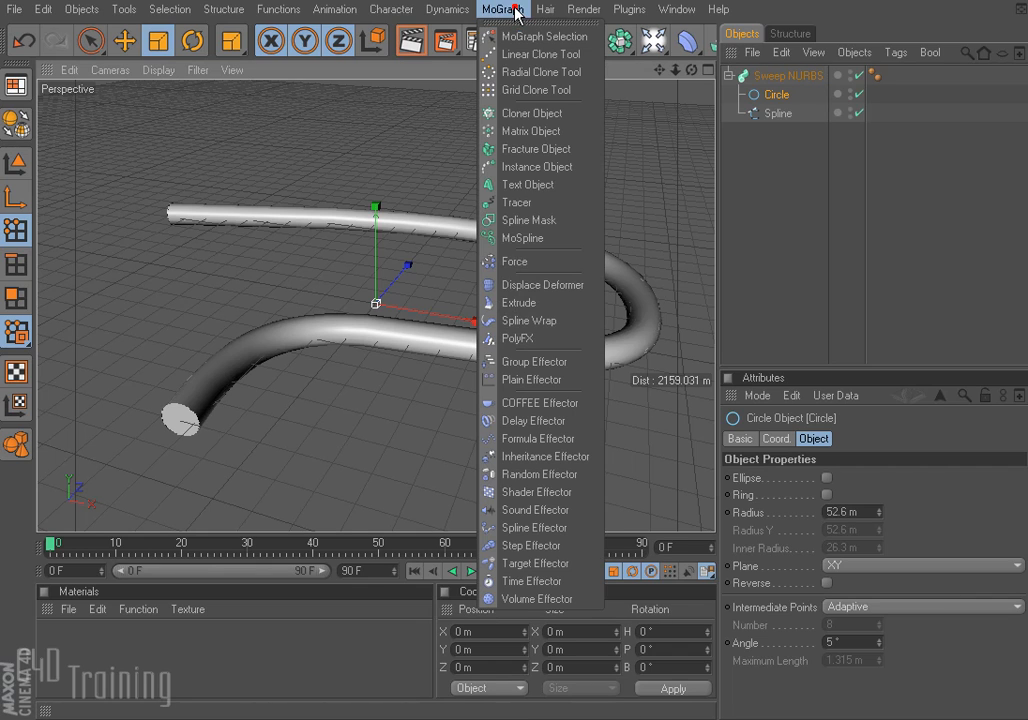
left_click(543, 338)
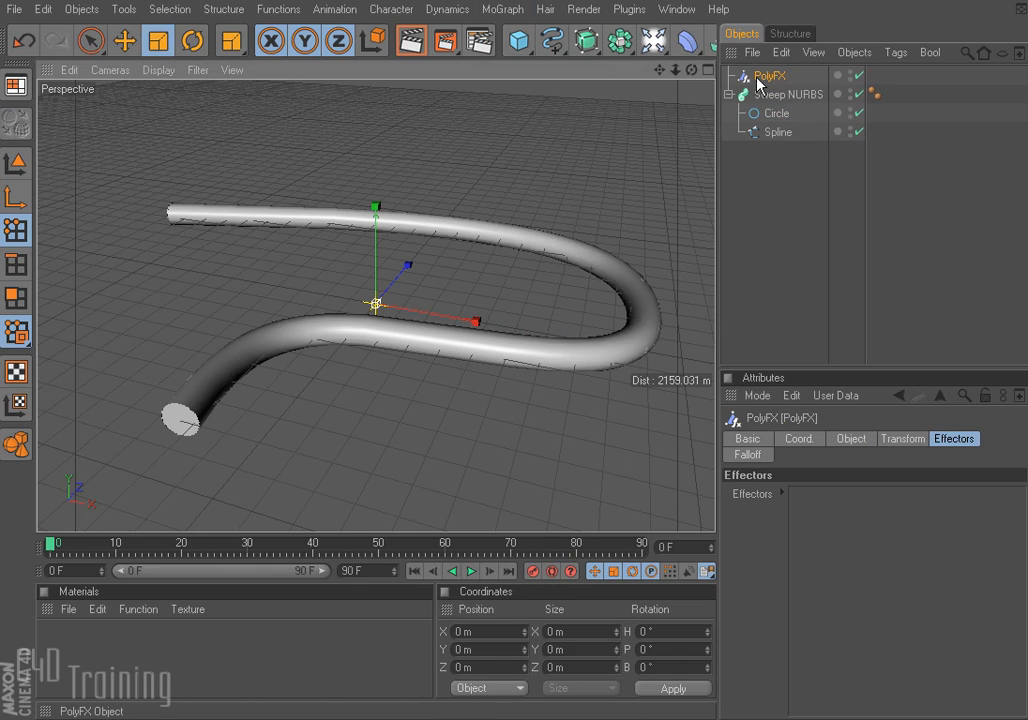
left_click_drag(740, 79, 787, 137)
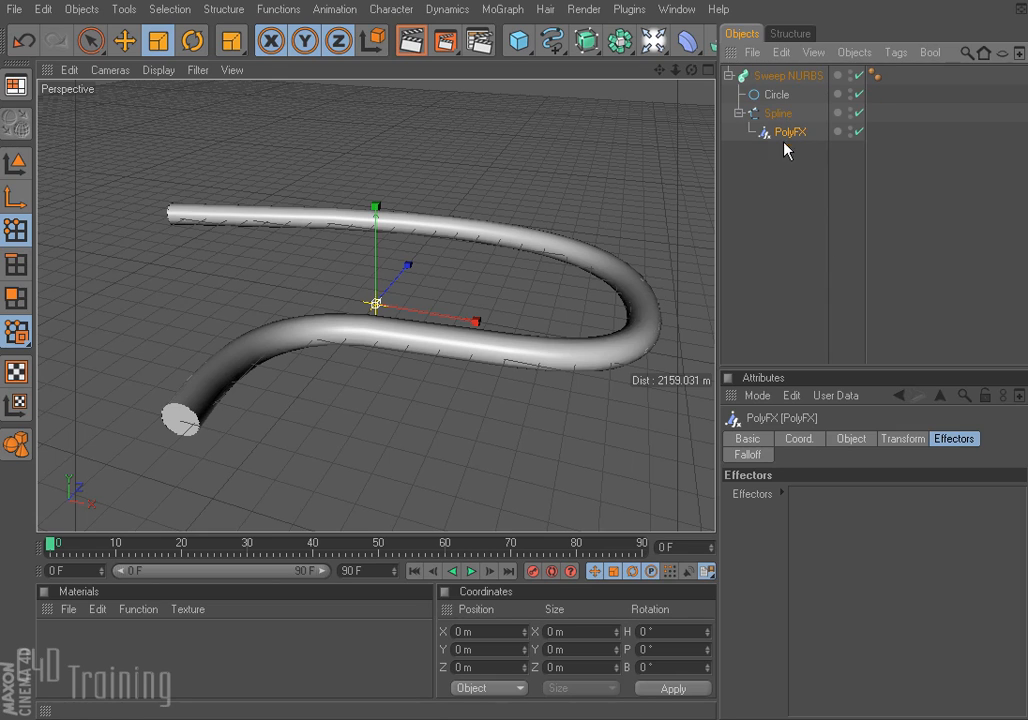
- Add a Random Effector to the PolyFX and set the PolyFX mode to Partial Polys/Splines
left_click(505, 9)
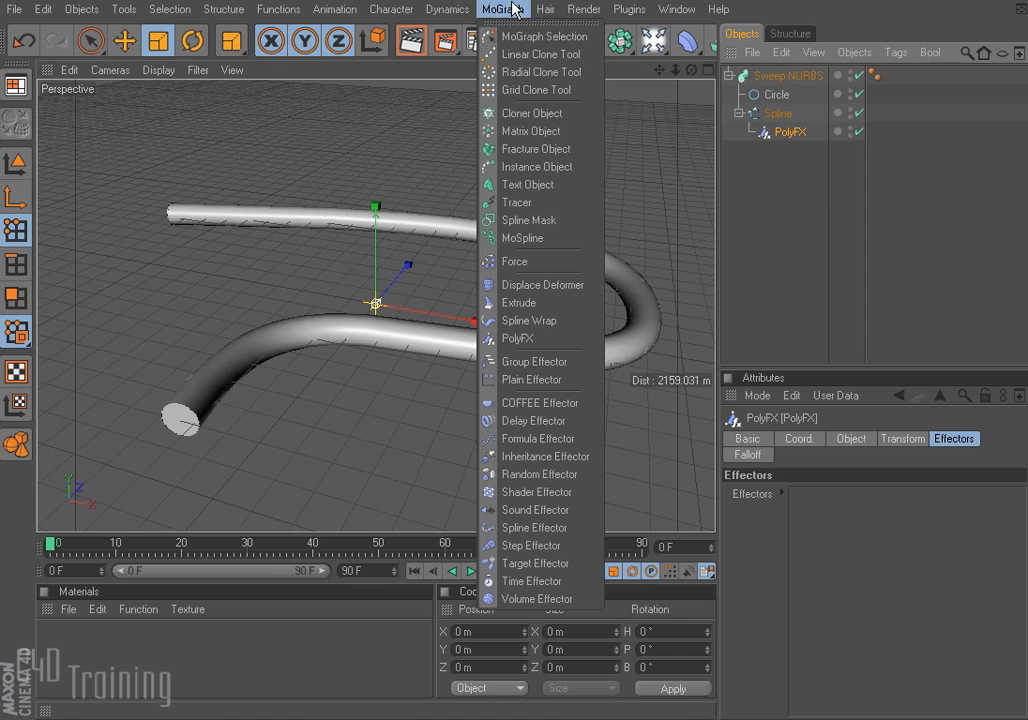
left_click(540, 474)
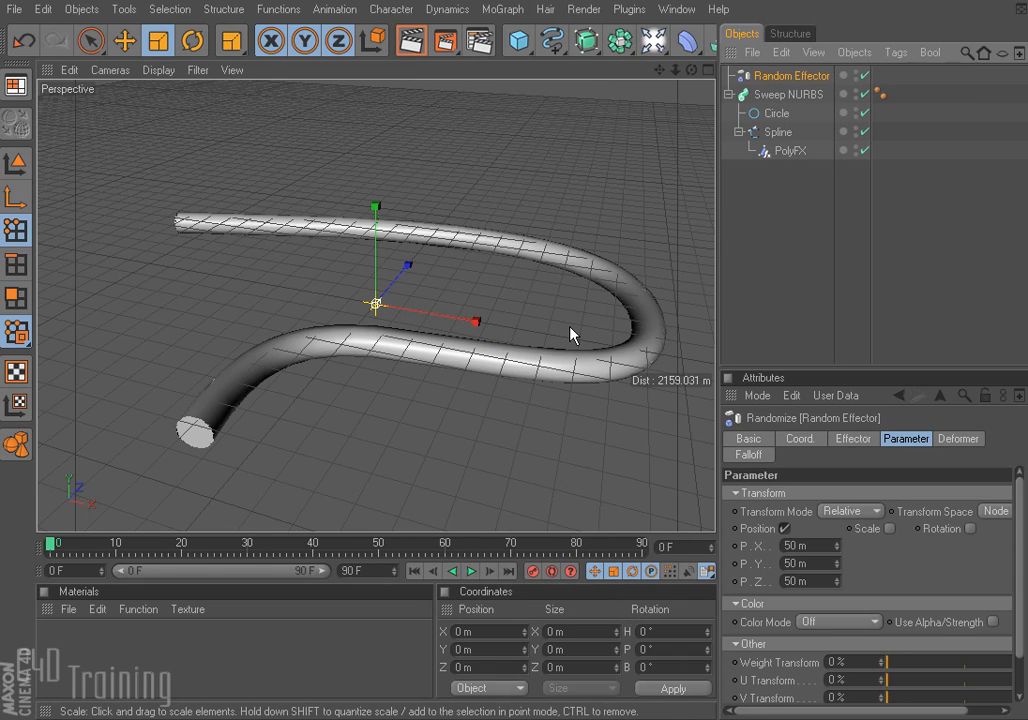
left_click(790, 151)
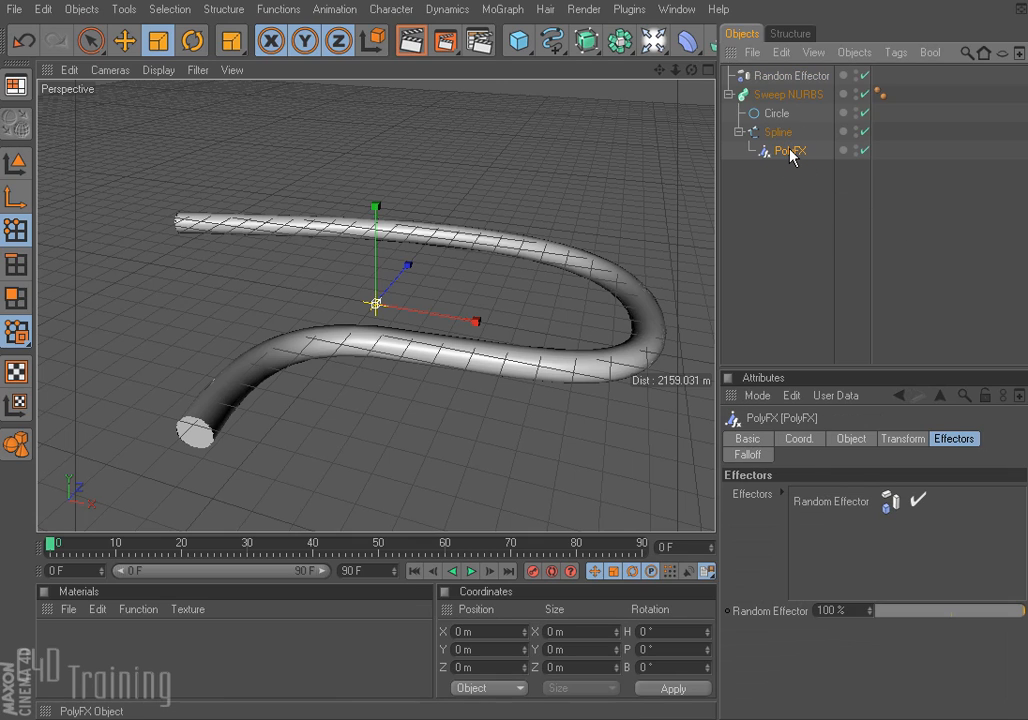
left_click(855, 439)
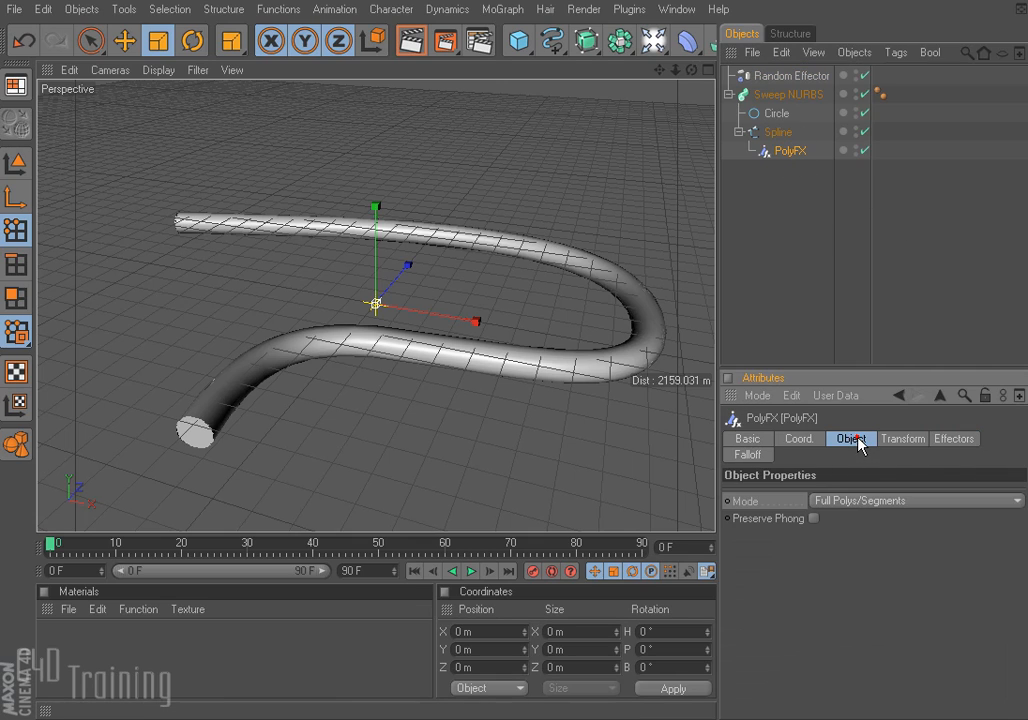
left_click(851, 500)
left_click(852, 537)
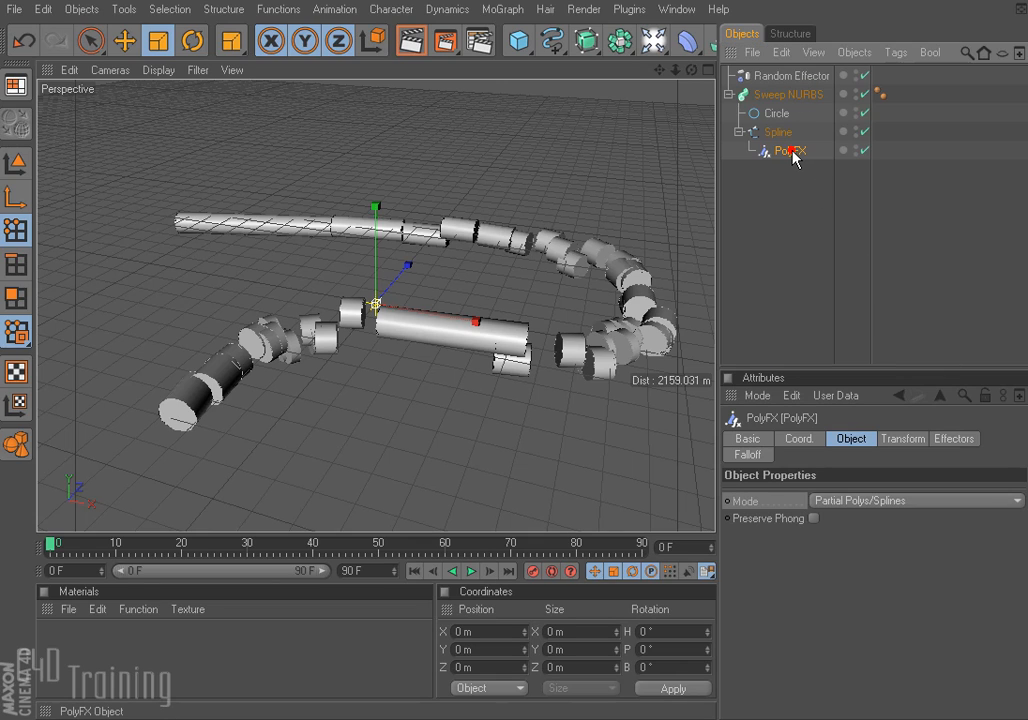
- Set the PolyFX falloff shape to Sphere and move the PolyFX along its Z axis onto the front stretch of the tube
left_click(752, 456)
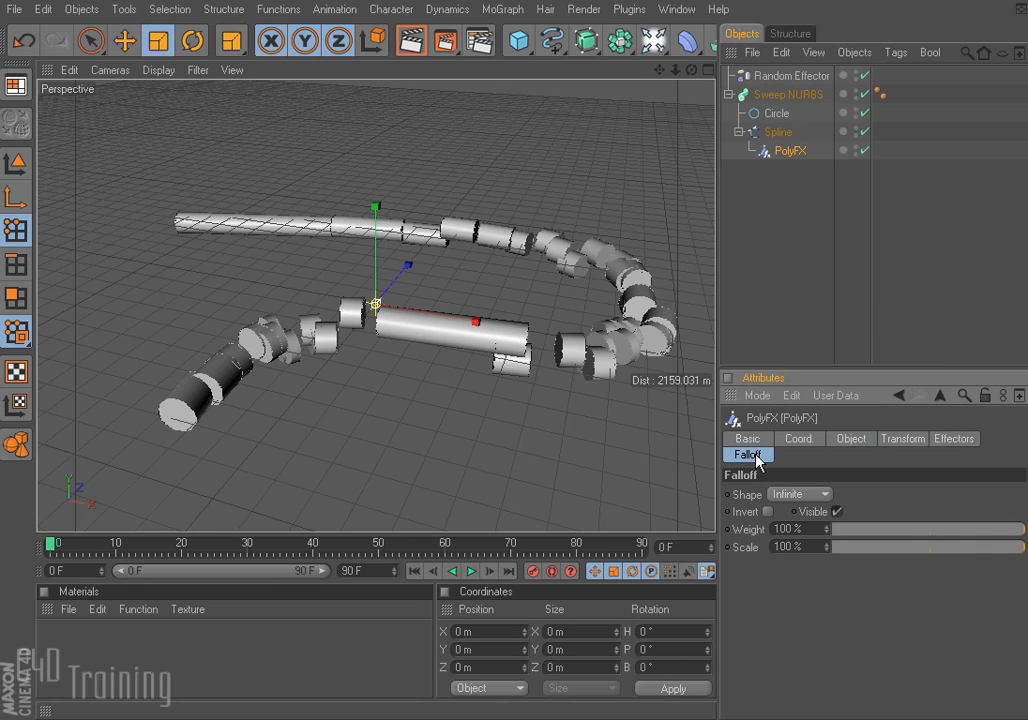
left_click(822, 497)
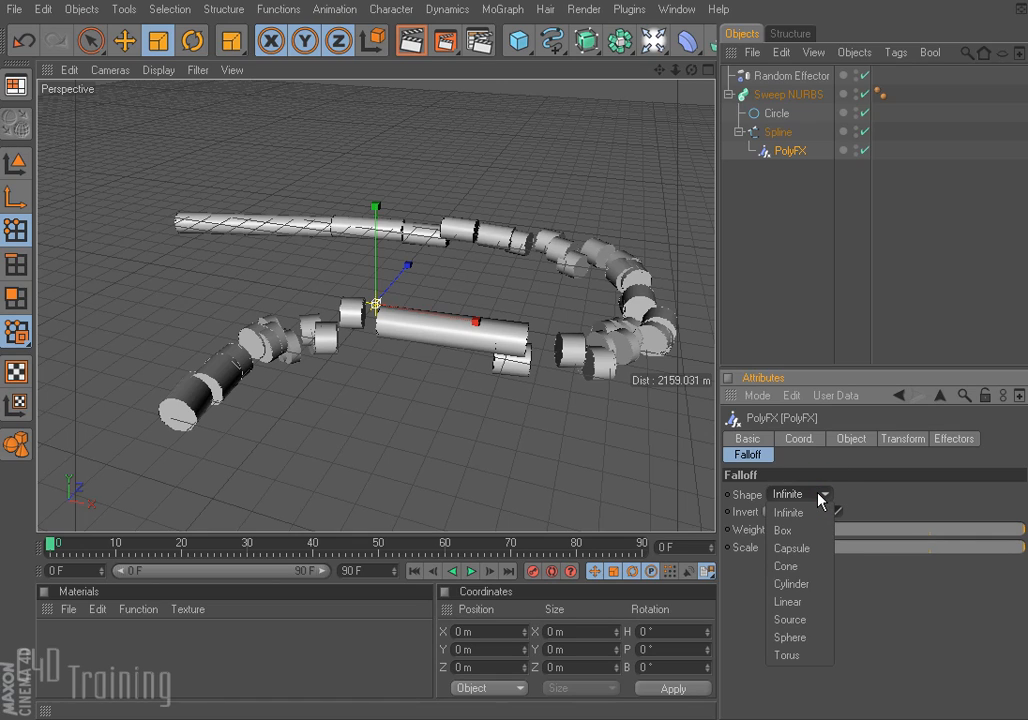
left_click(813, 637)
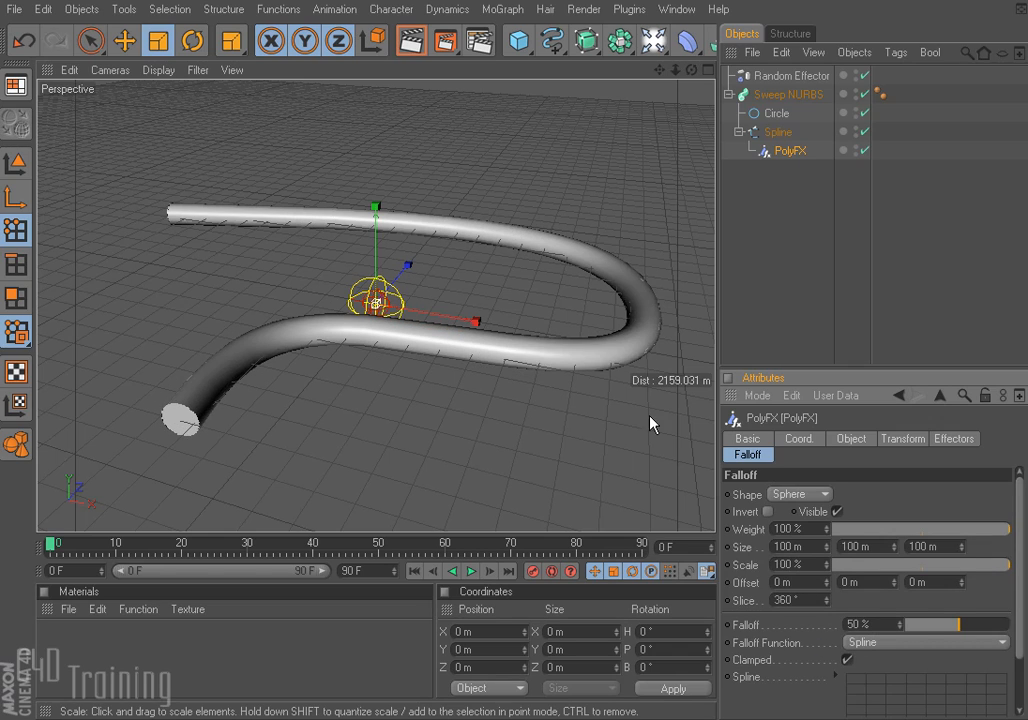
key("e")
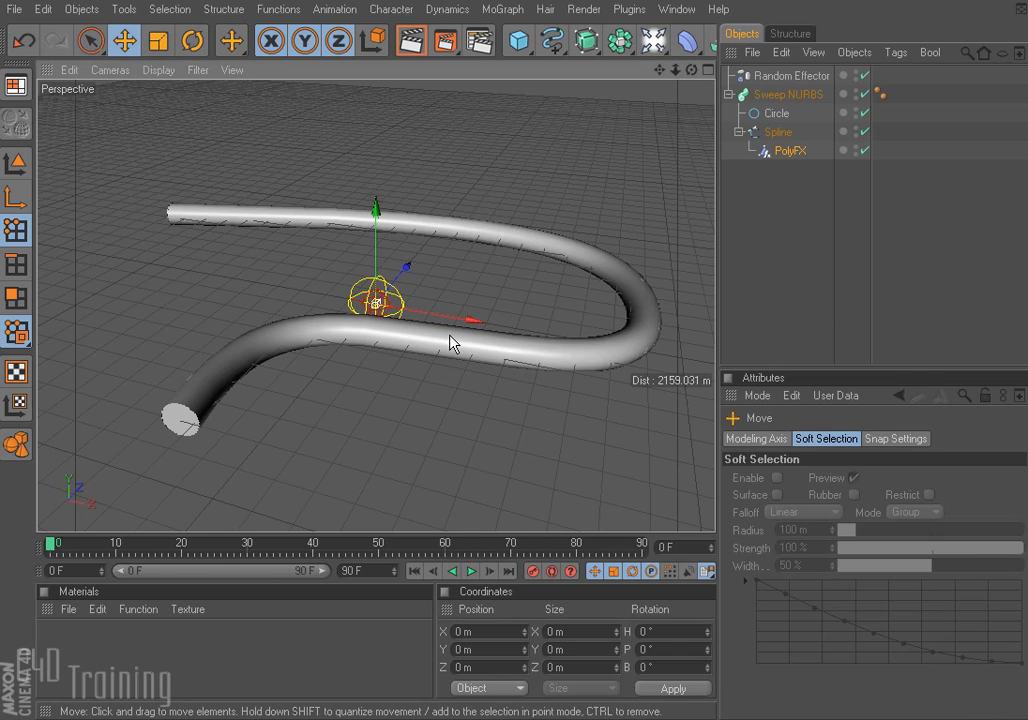
left_click_drag(404, 268, 386, 290)
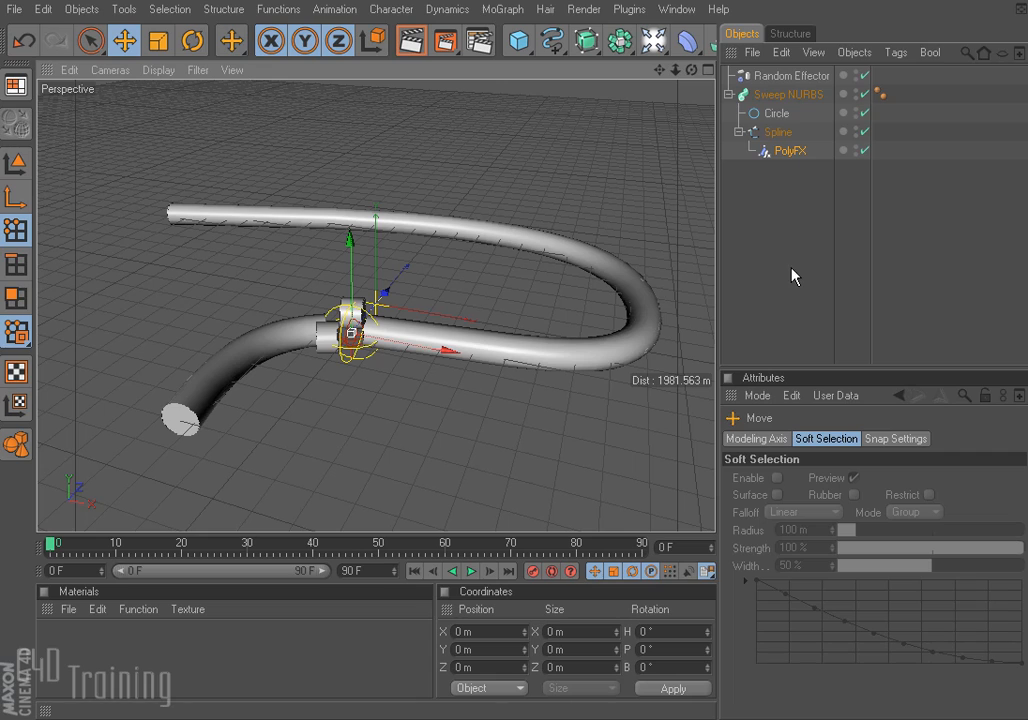
- Enlarge the PolyFX's spherical falloff to a size of 234 m, 235 m and 233 m, keeping its offset at 0 m
left_click(790, 151)
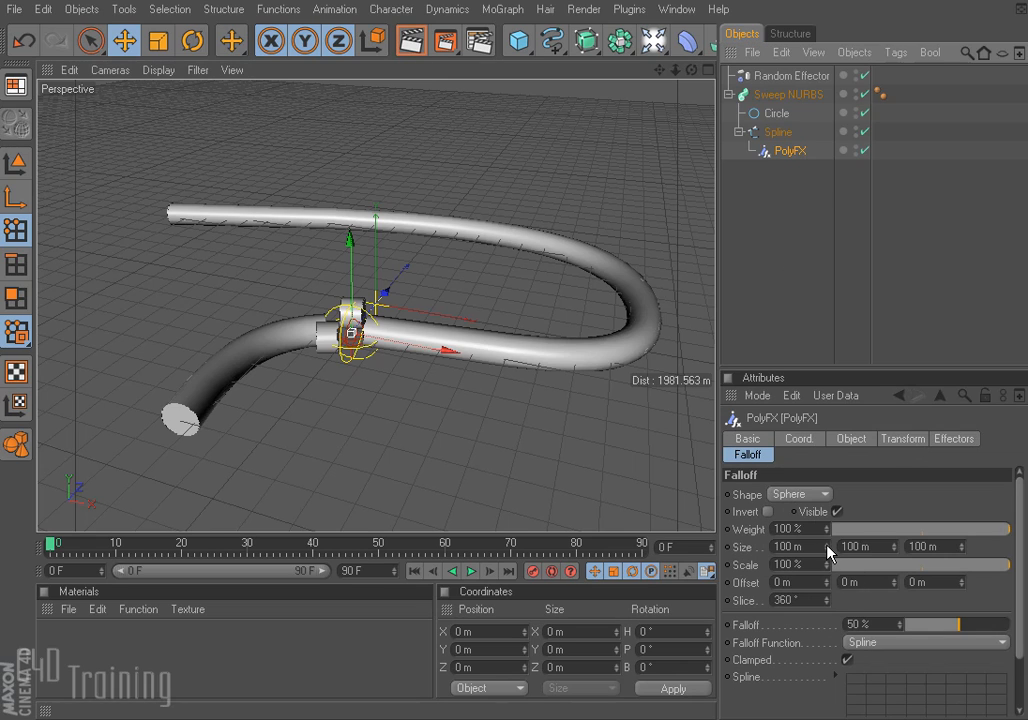
left_click_drag(829, 551, 834, 527)
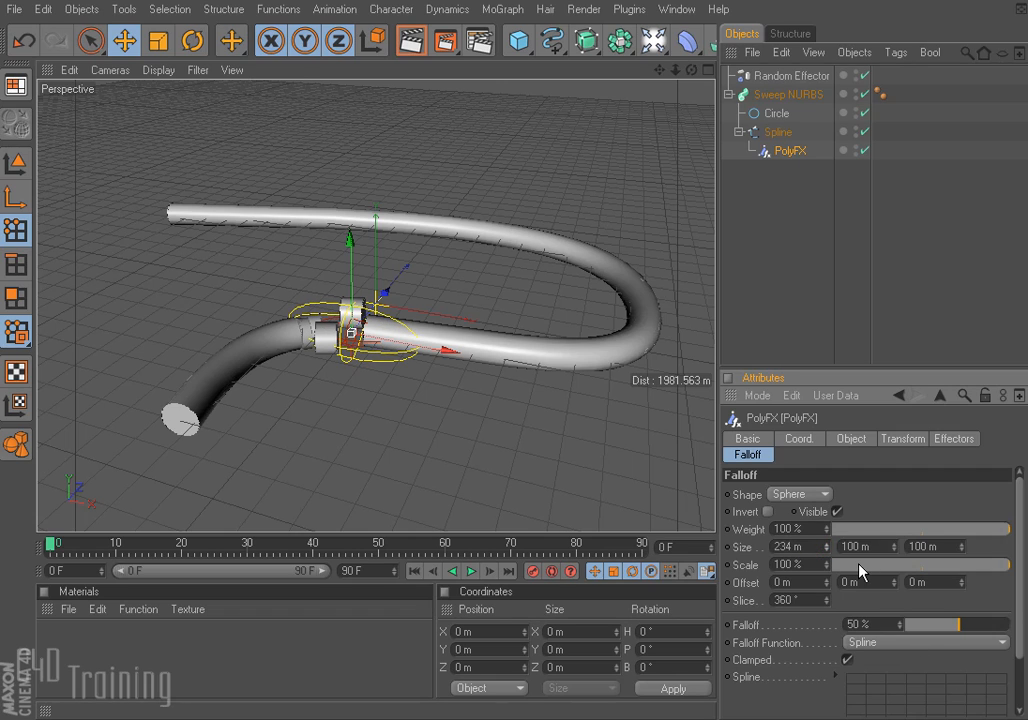
left_click_drag(895, 548, 961, 557)
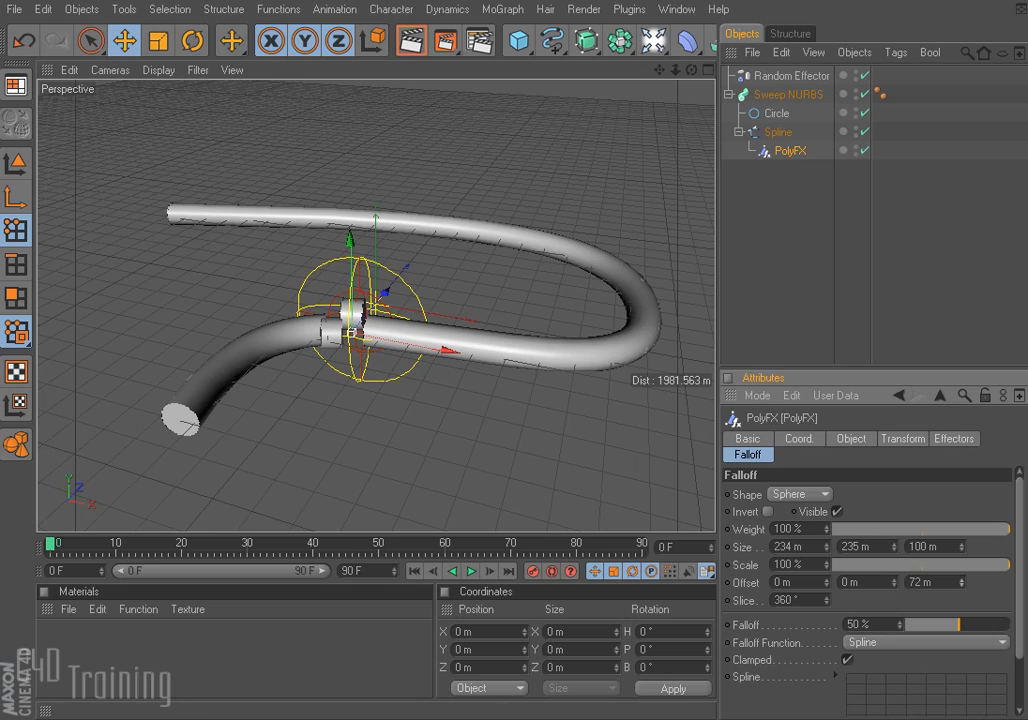
key("ctrl+z")
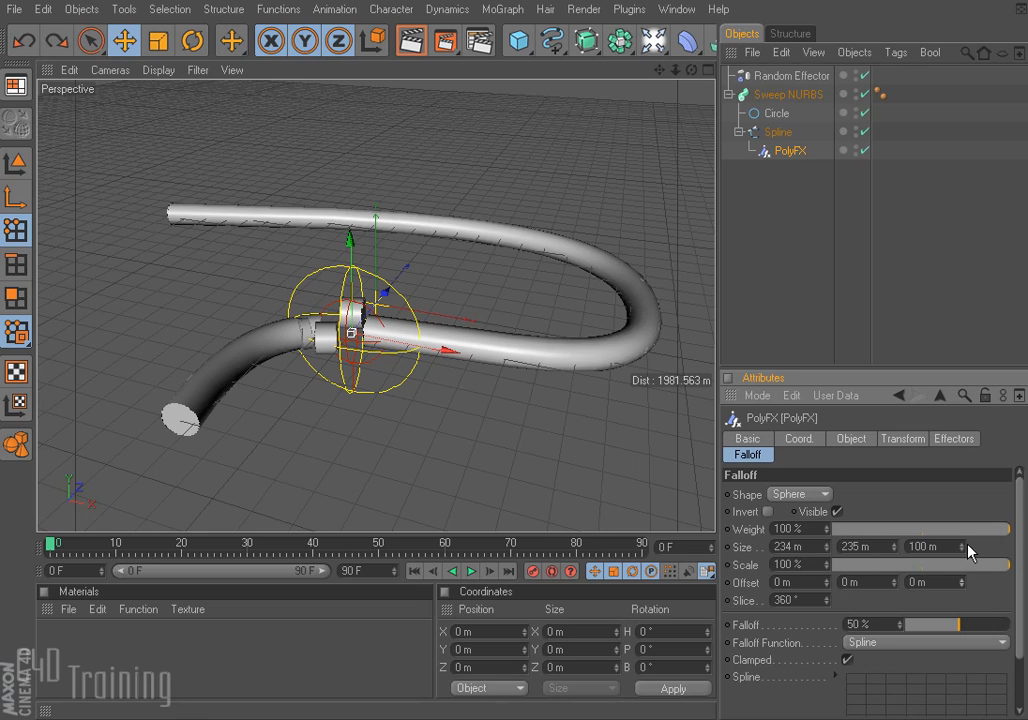
mouse_move(961, 546)
left_mouse_down()
mouse_move(962, 532)
mouse_move(961, 546)
left_mouse_up()
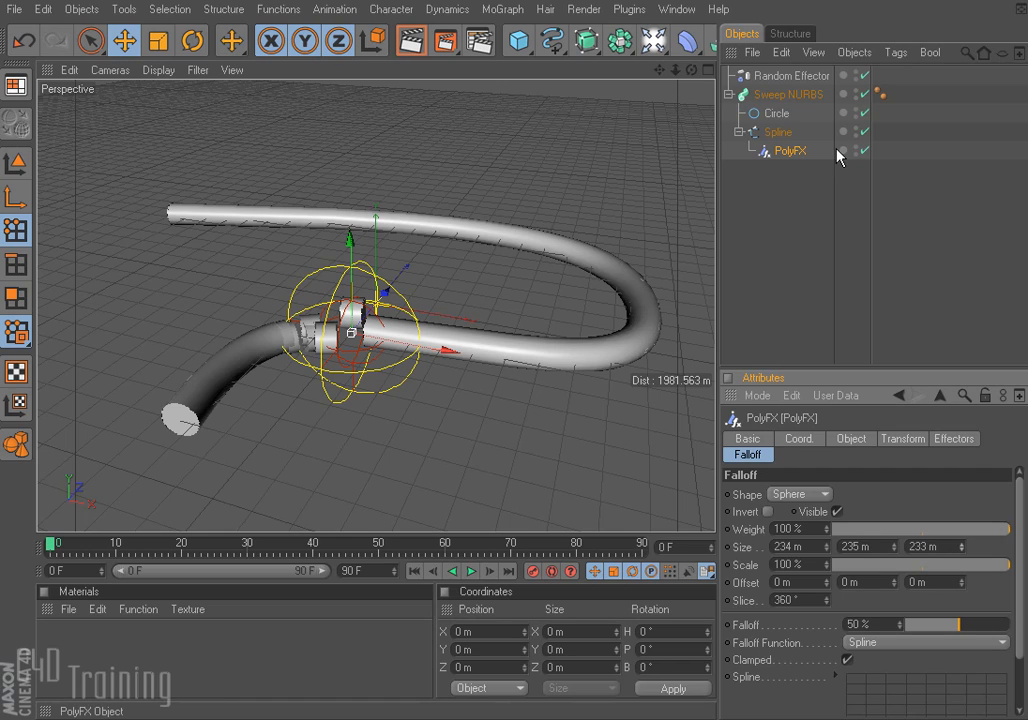
- Add an Align To Spline tag to the PolyFX deformer
left_click(794, 157)
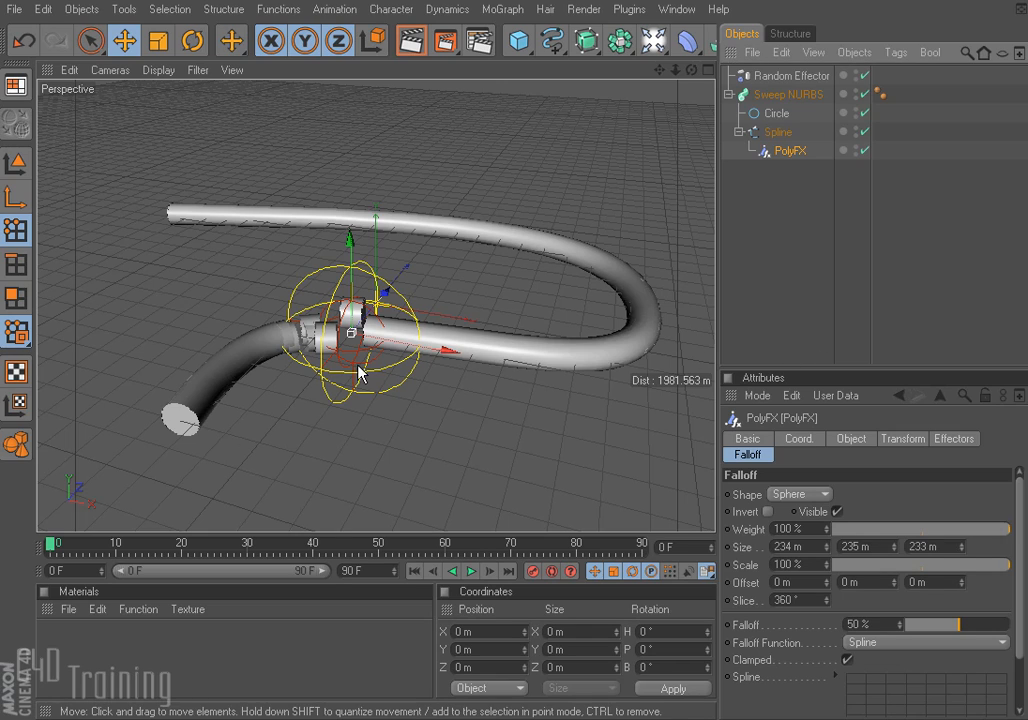
right_click(790, 152)
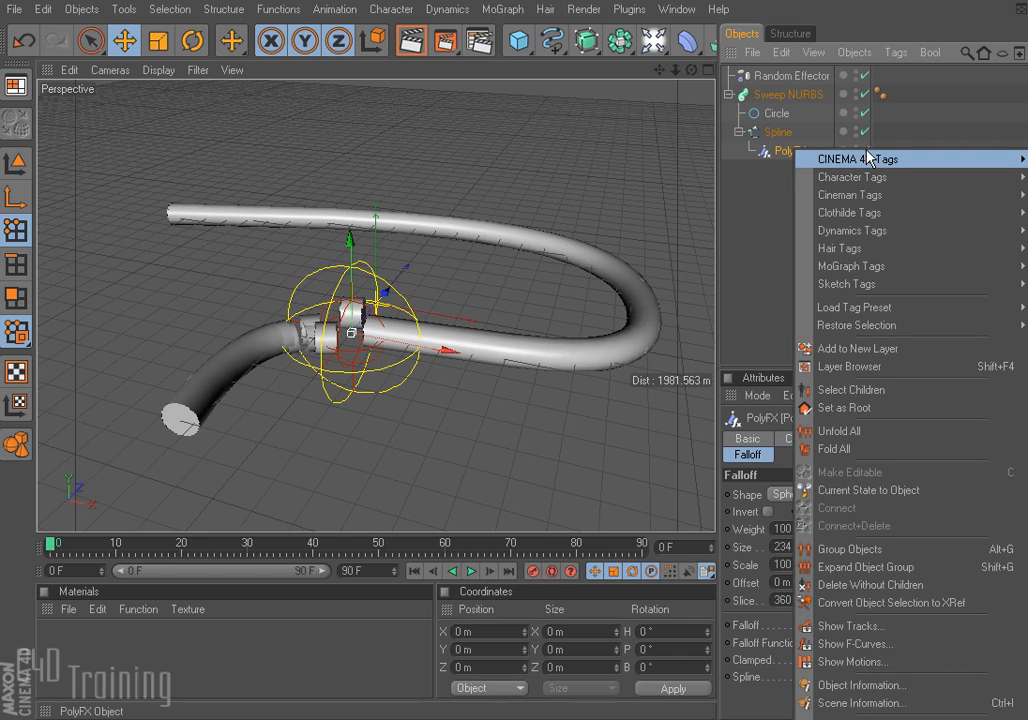
left_click(721, 199)
left_click_drag(721, 199, 491, 222)
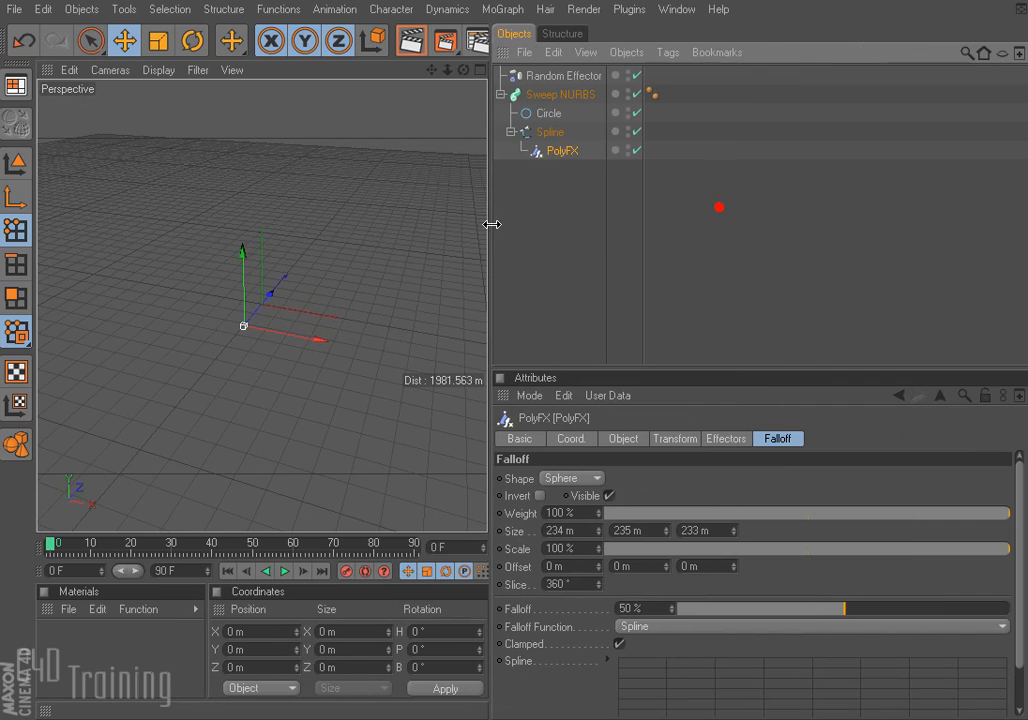
right_click(566, 152)
mouse_move(668, 163)
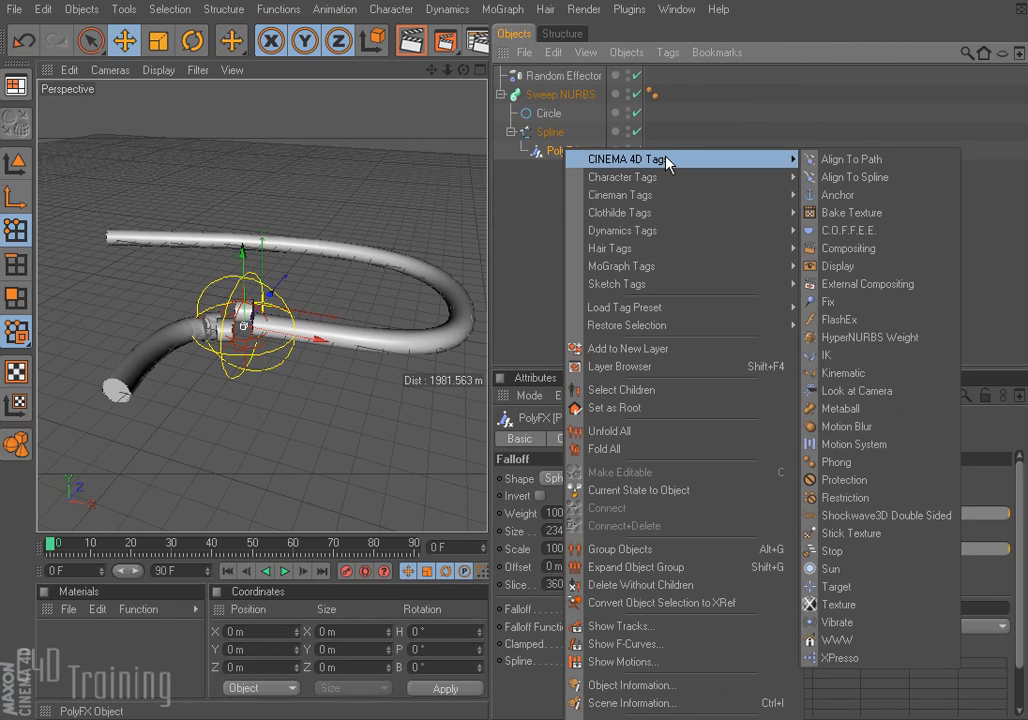
left_click(887, 177)
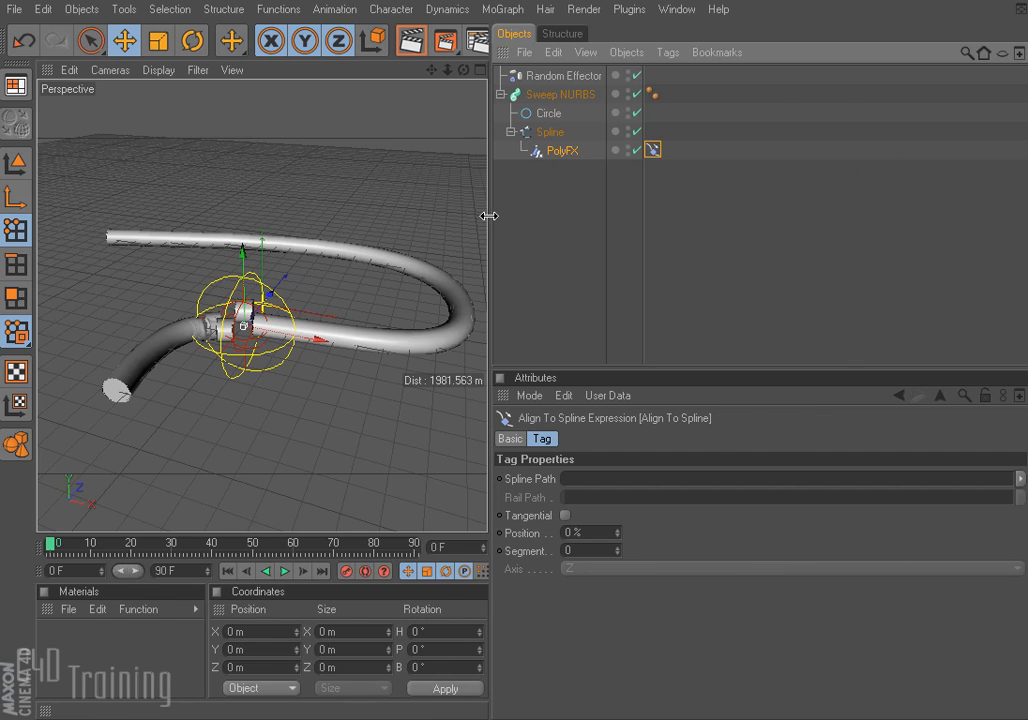
left_click_drag(489, 216, 704, 213)
- Assign the Spline as the Align To Spline tag's path and set the position along it to 74%
left_click(867, 146)
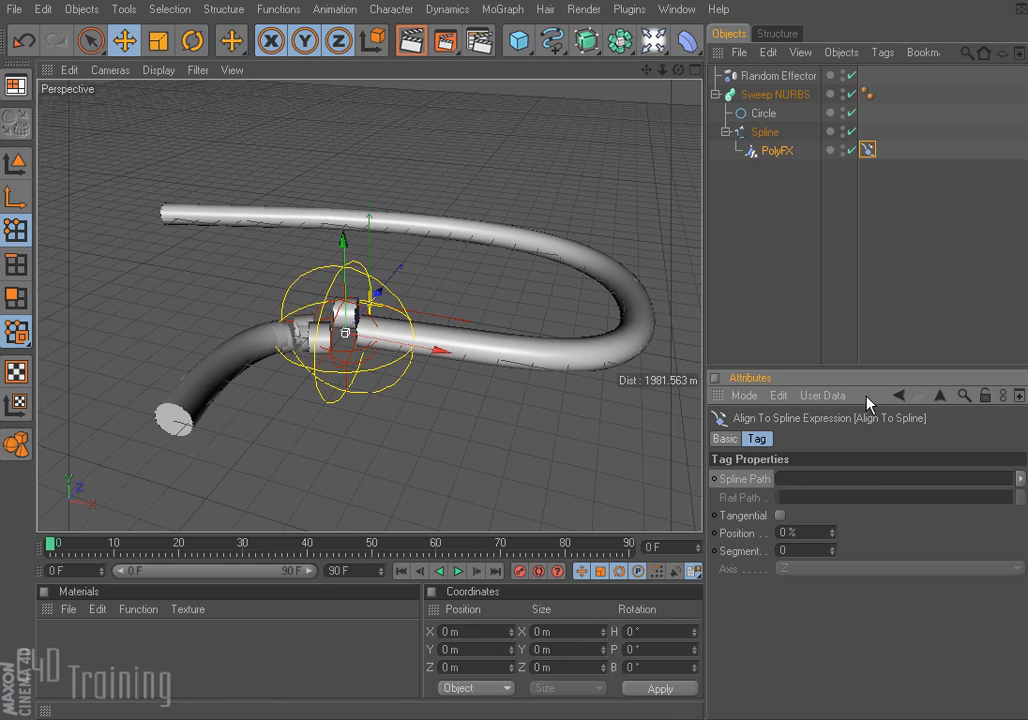
left_click_drag(765, 132, 822, 479)
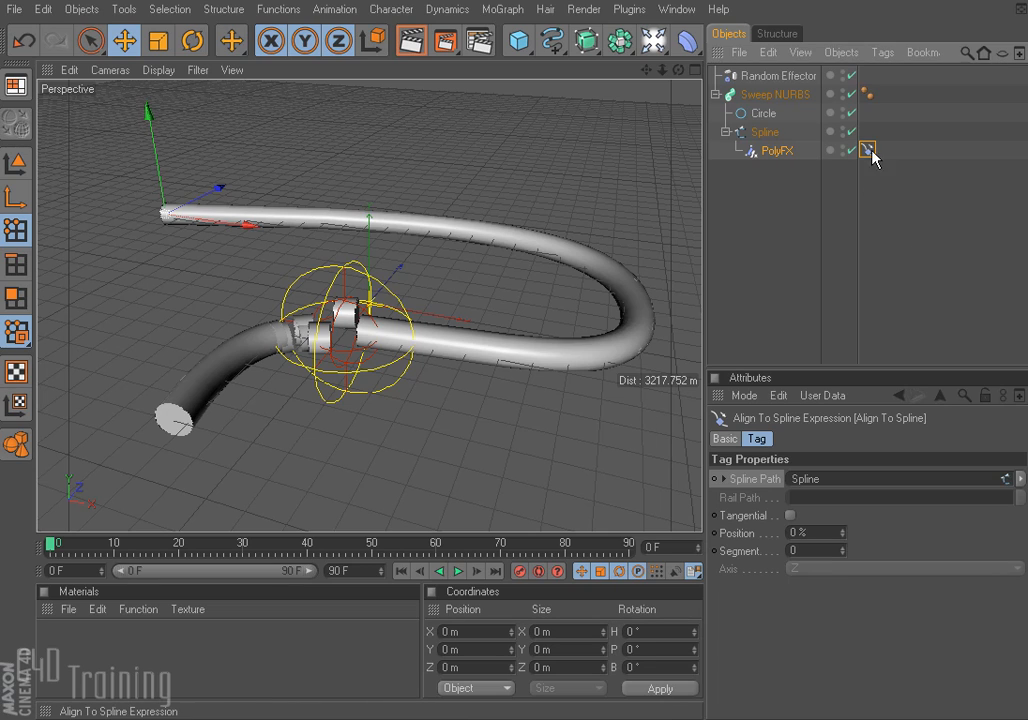
left_click_drag(867, 149, 862, 77)
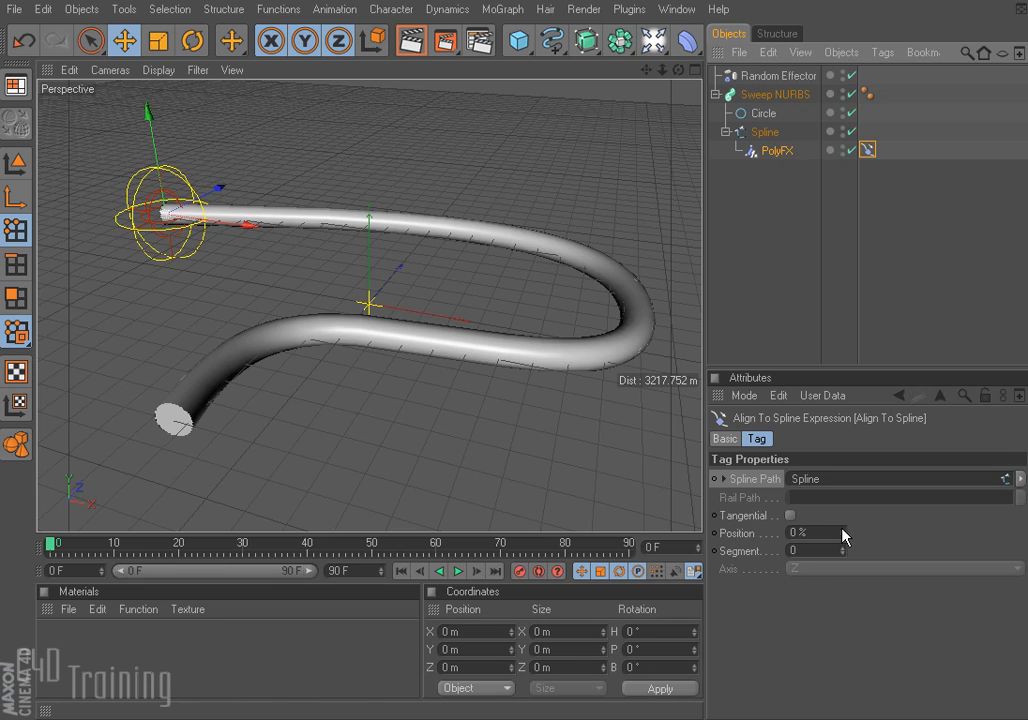
left_click_drag(842, 532, 911, 525)
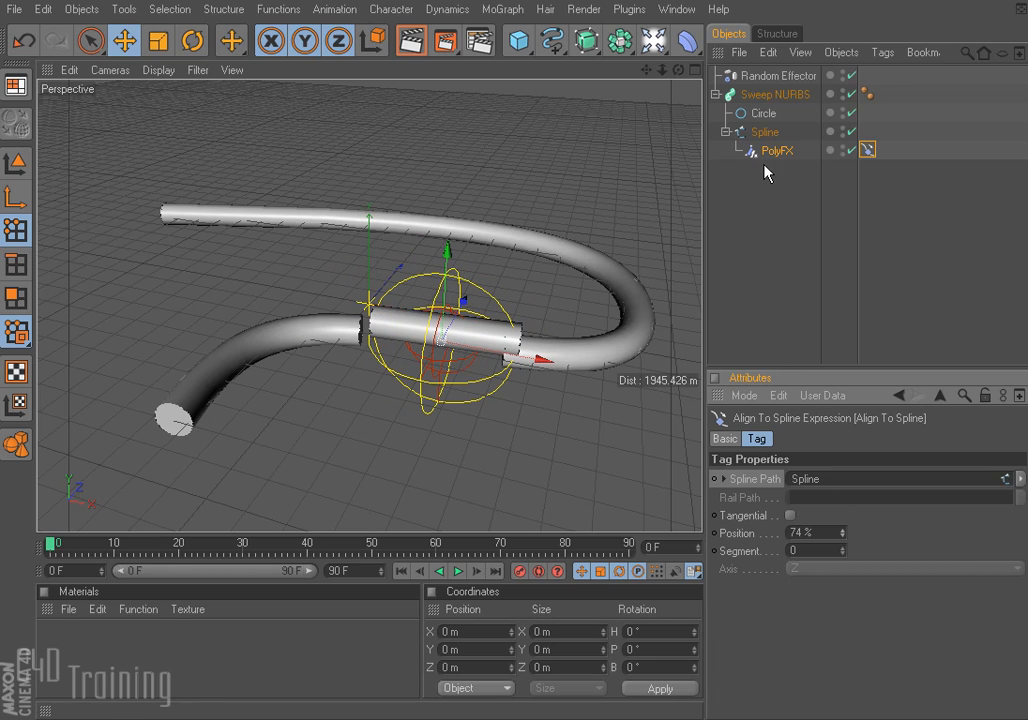
- Set the path Spline's intermediate points to Uniform with a number of 105
left_click(768, 131)
left_click(886, 512)
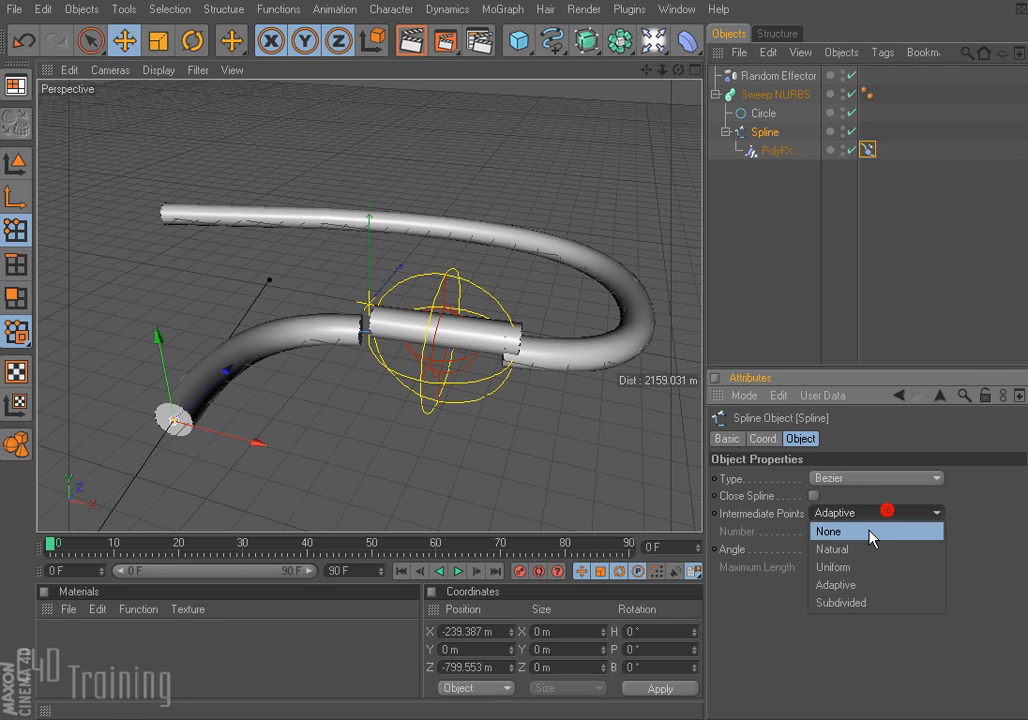
left_click(867, 566)
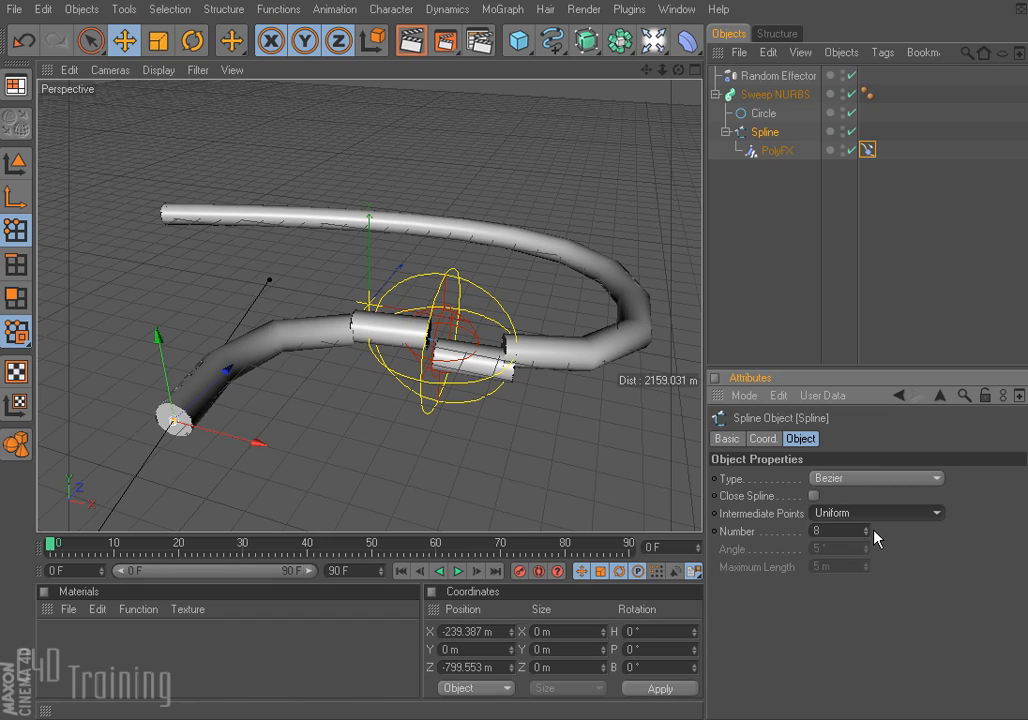
left_click_drag(874, 530, 918, 495)
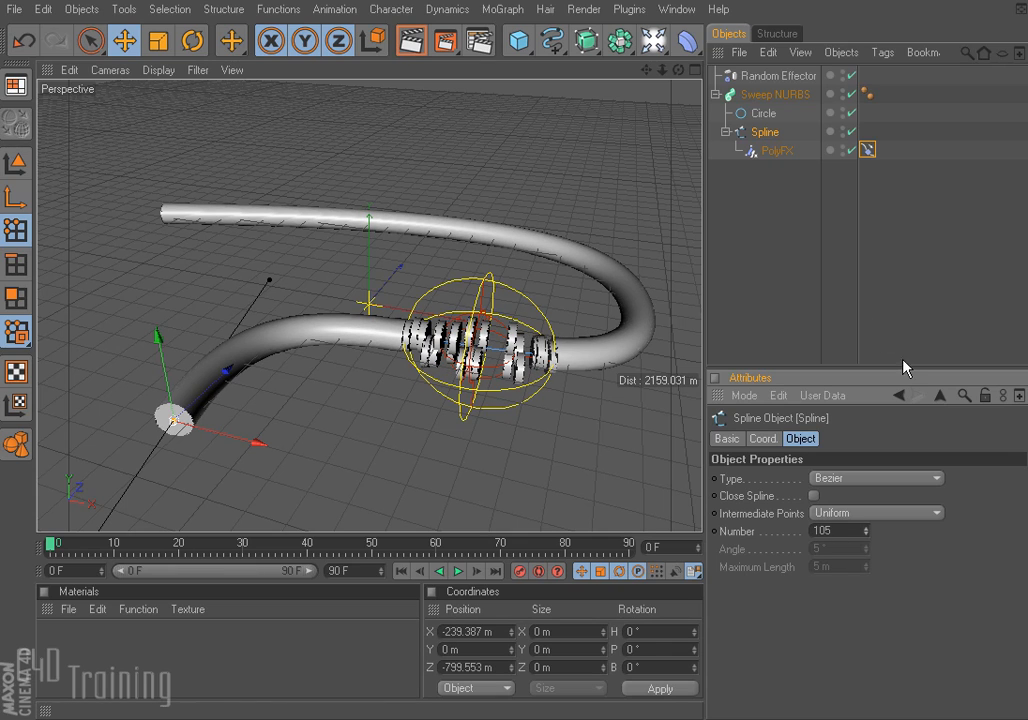
- Slide the PolyFX along the path by setting the Align To Spline position to 65%
left_click(868, 150)
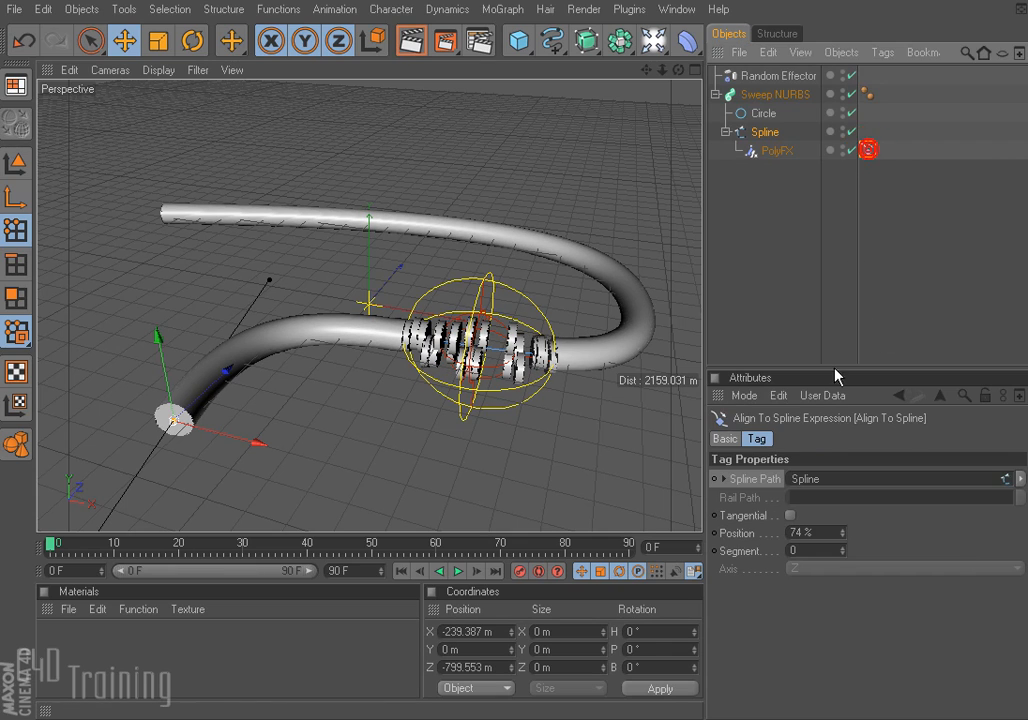
mouse_move(842, 533)
left_mouse_down()
mouse_move(842, 581)
mouse_move(842, 516)
mouse_move(842, 580)
mouse_move(842, 540)
left_mouse_up()
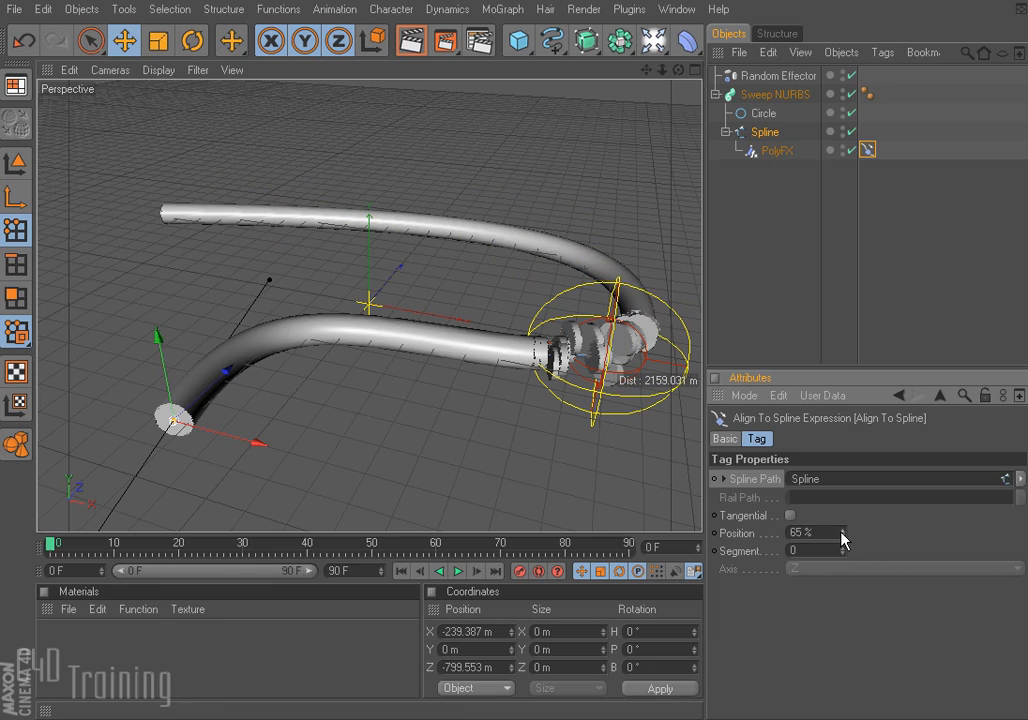
- Create a new material and set its colour to bright green with RGB 116, 244, 65
double_click(82, 662)
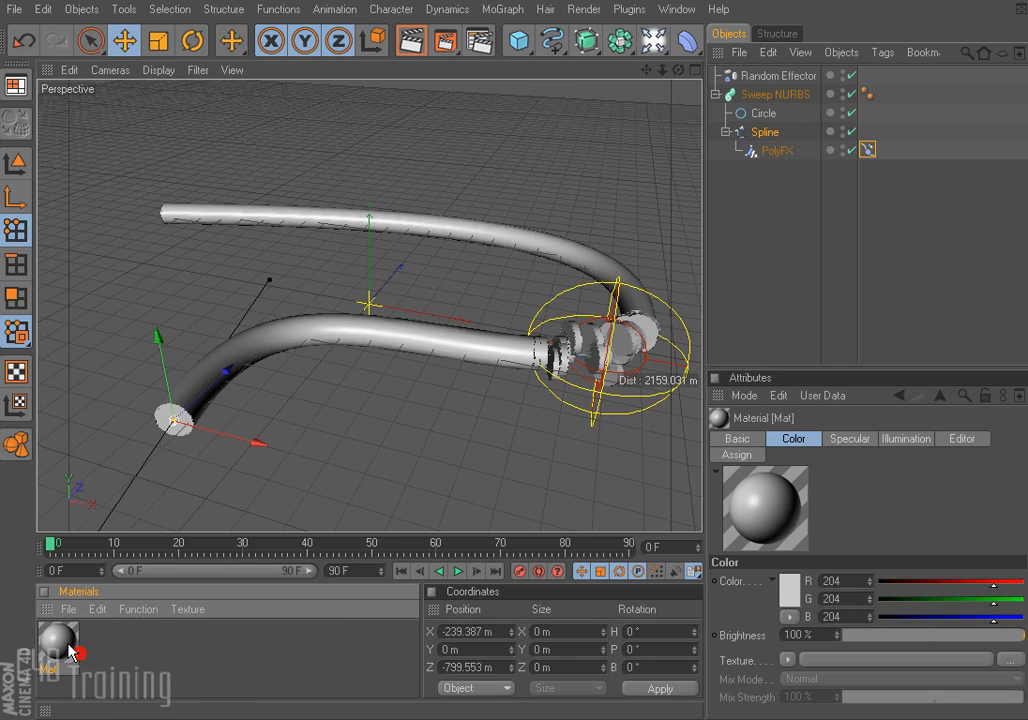
double_click(68, 650)
left_click_drag(217, 104, 427, 87)
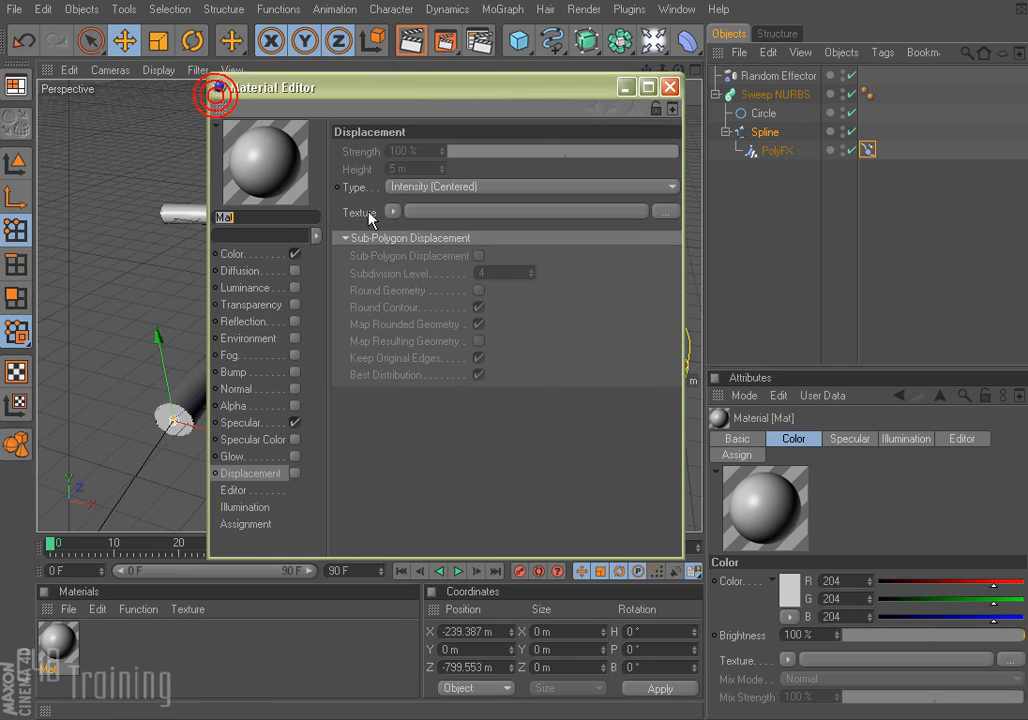
left_click(232, 254)
left_click(411, 160)
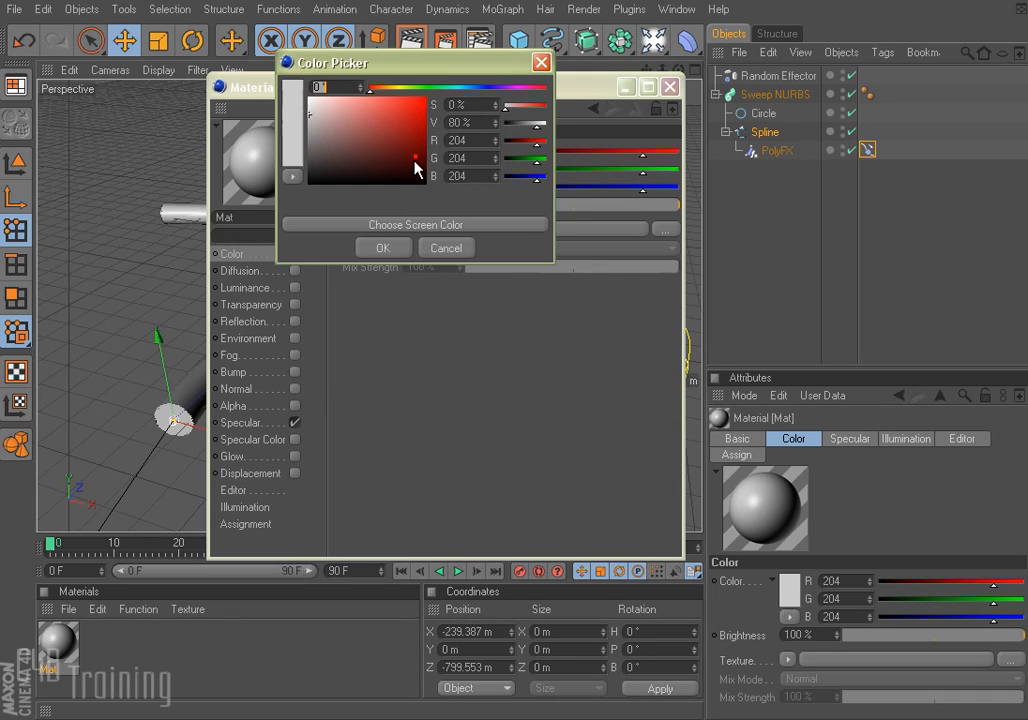
left_click(414, 88)
mouse_move(412, 88)
left_mouse_down()
mouse_move(421, 88)
mouse_move(394, 100)
left_mouse_up()
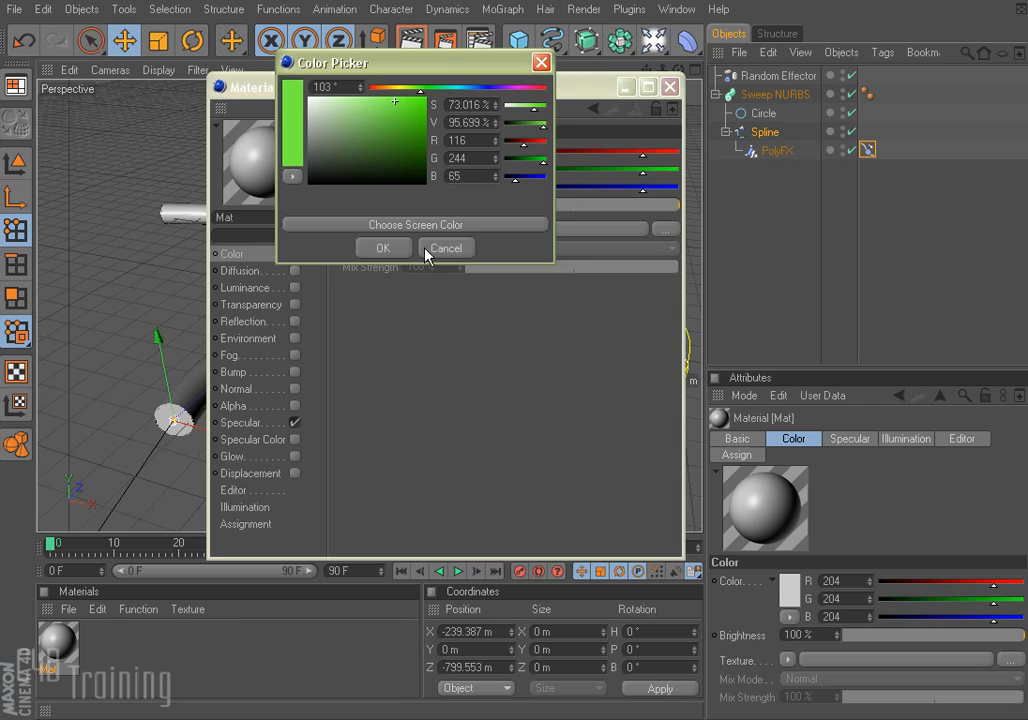
left_click(392, 247)
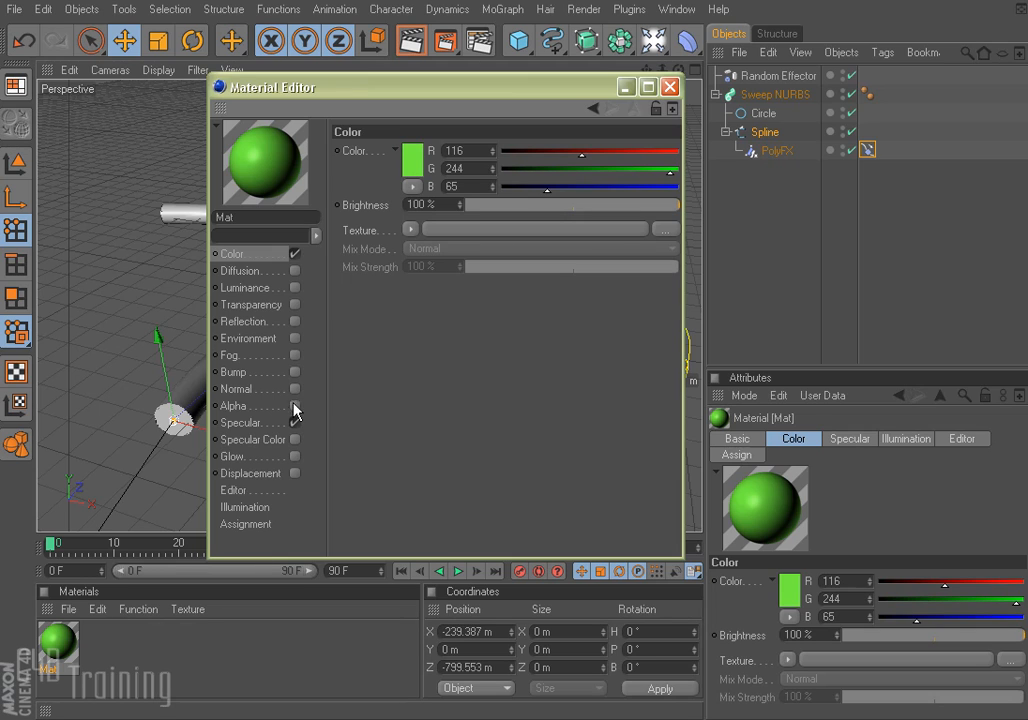
- Enable the material's transparency with a Noise shader texture and set the noise's global scale to 433%
left_click(295, 305)
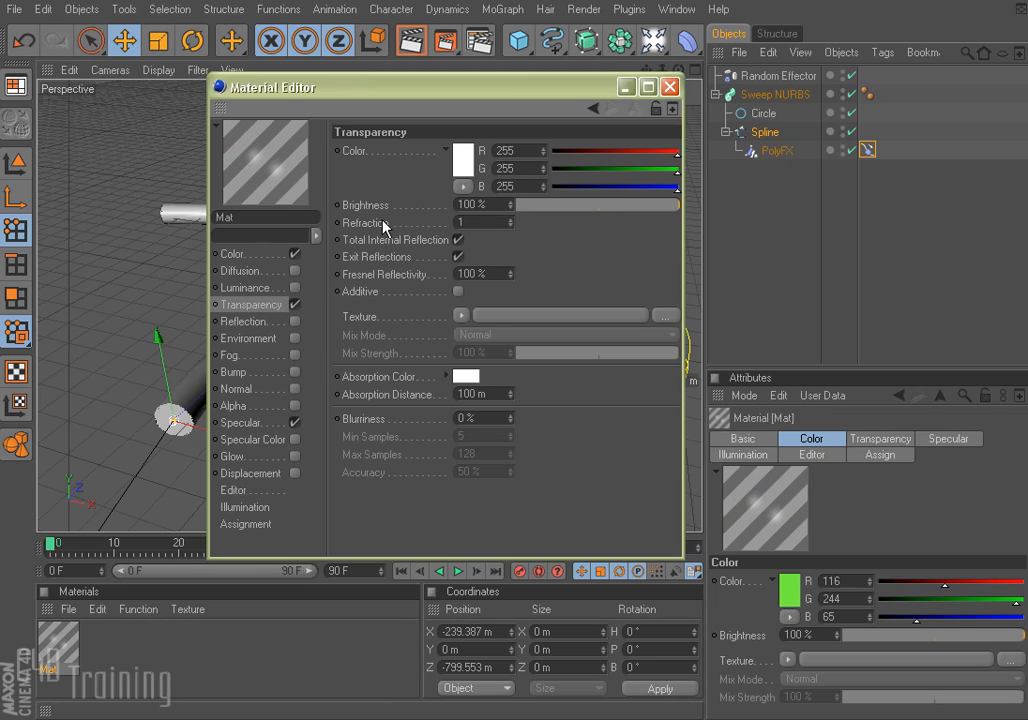
left_click(351, 314)
left_click(463, 316)
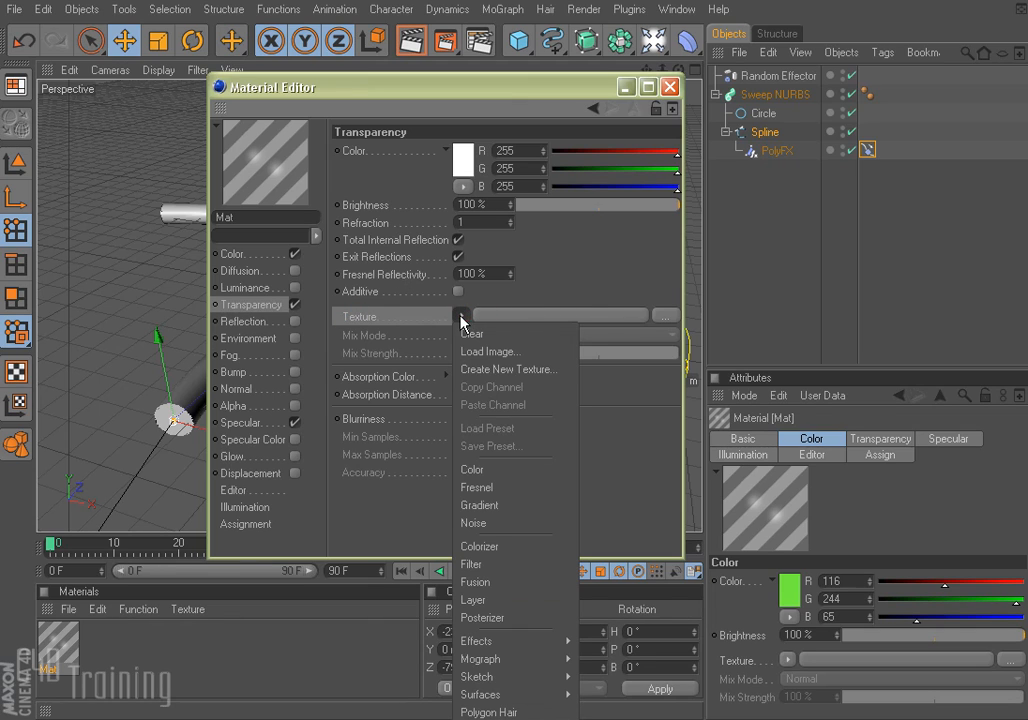
left_click(504, 524)
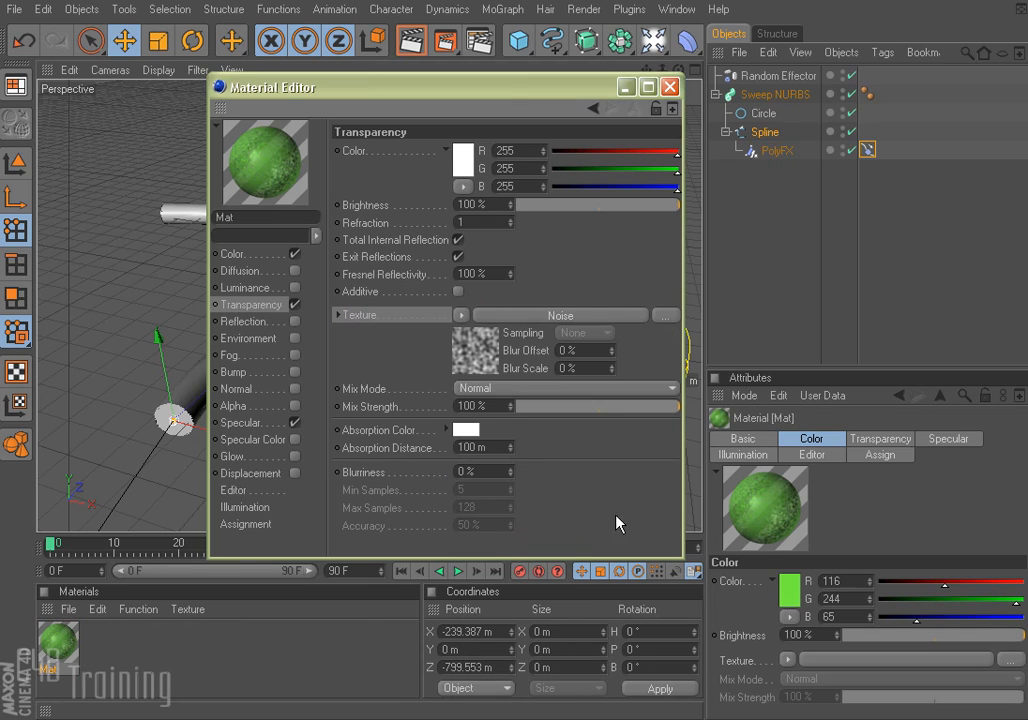
left_click(480, 347)
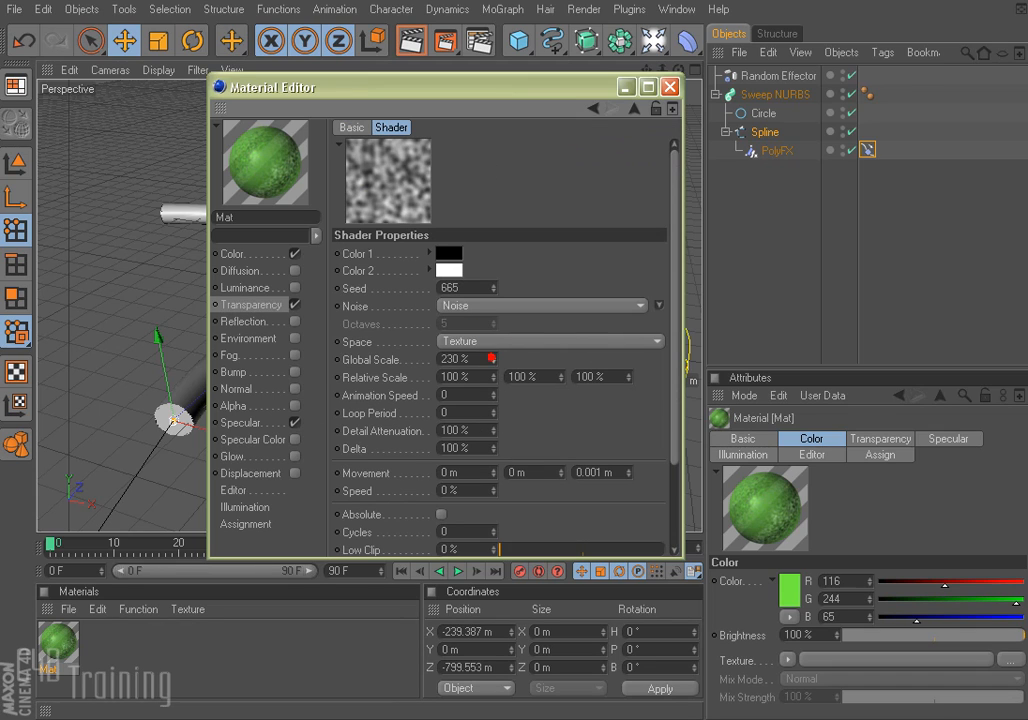
left_click_drag(491, 358, 495, 364)
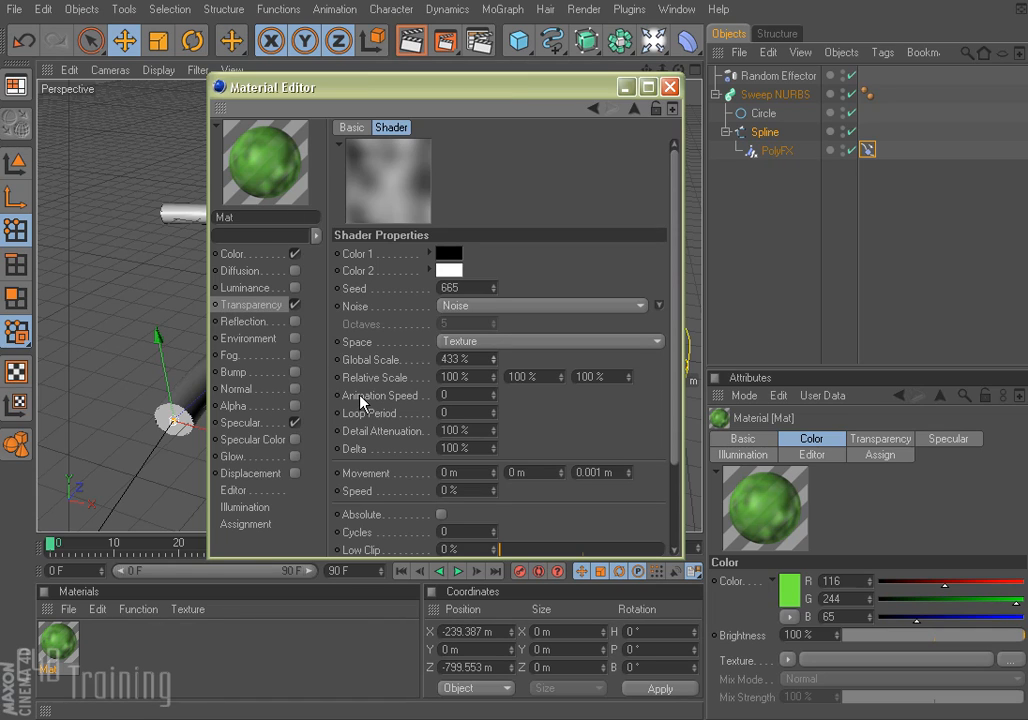
left_click(672, 88)
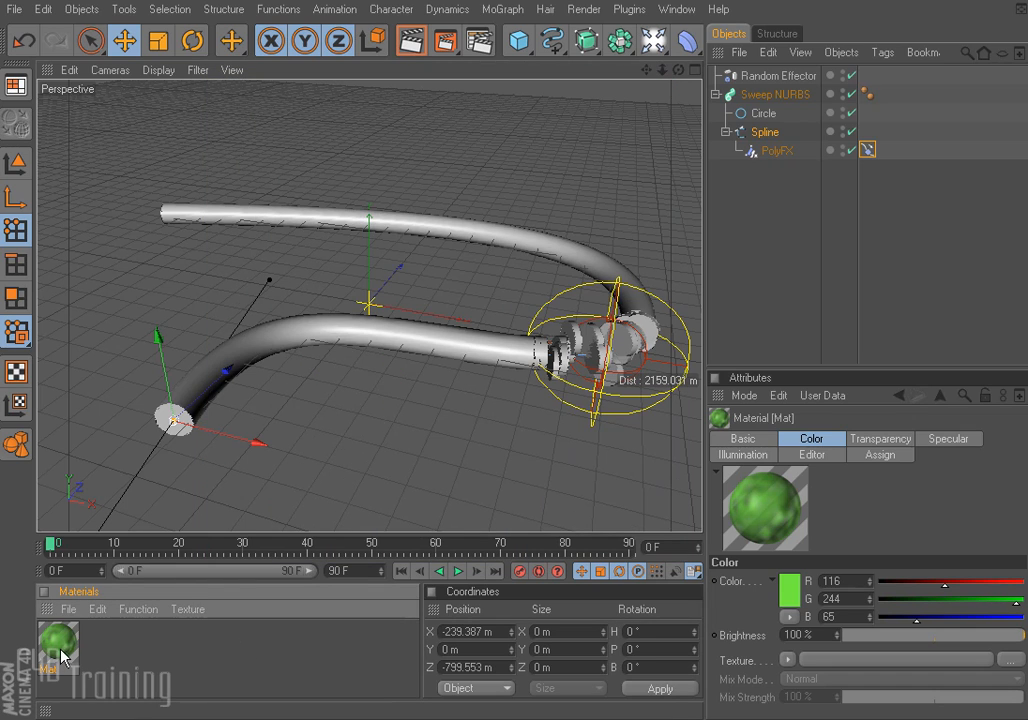
- Apply the green material to the Sweep NURBS and render the perspective view
left_click_drag(62, 655, 281, 345)
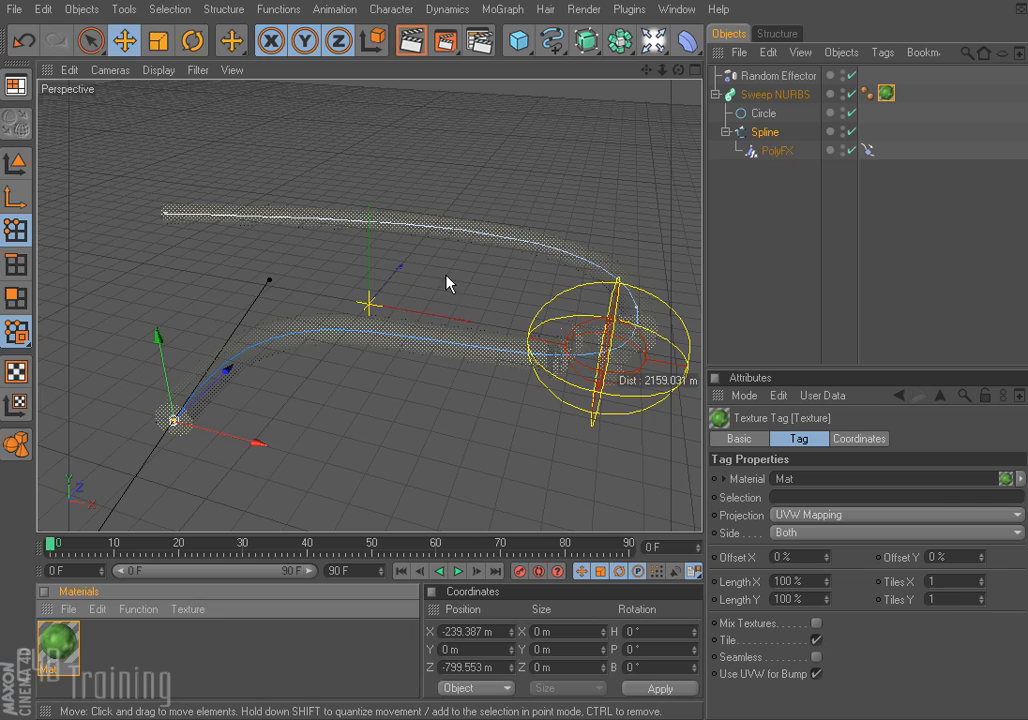
left_click(414, 40)
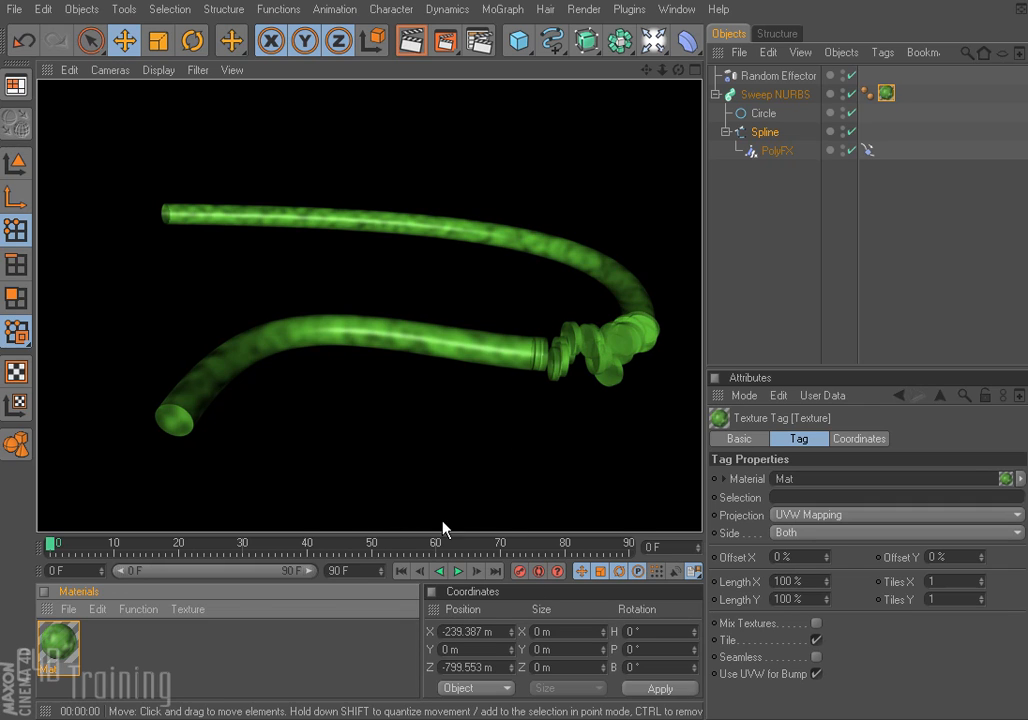
- Wrap the transparency's Noise texture in a Layer shader and add a Gradient layer above the noise
double_click(66, 666)
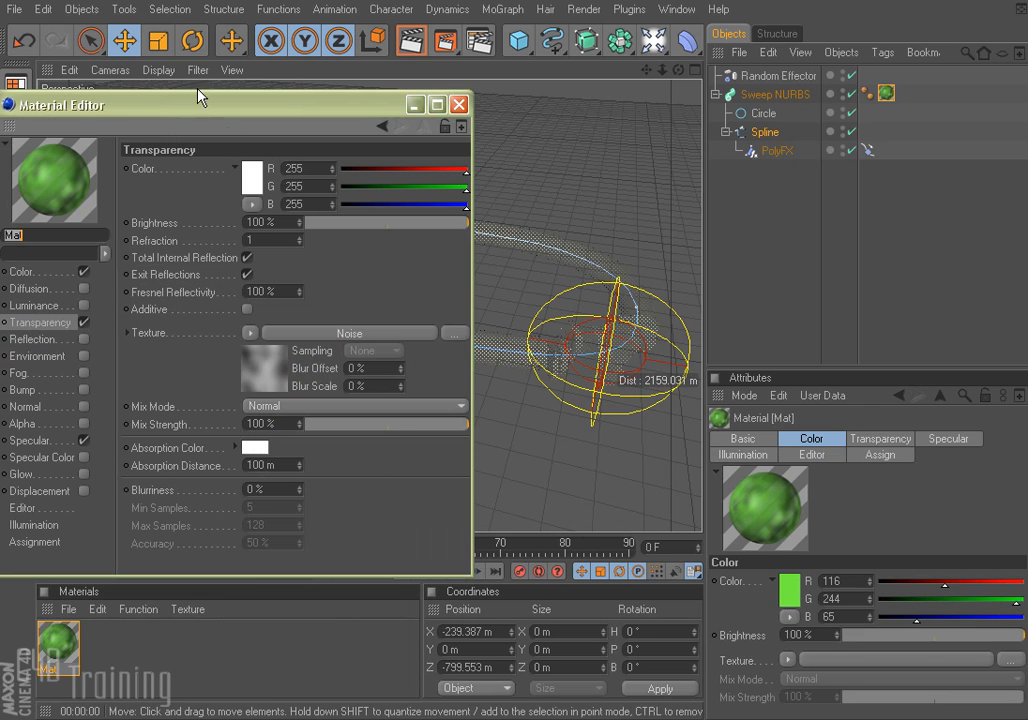
left_click_drag(198, 96, 458, 63)
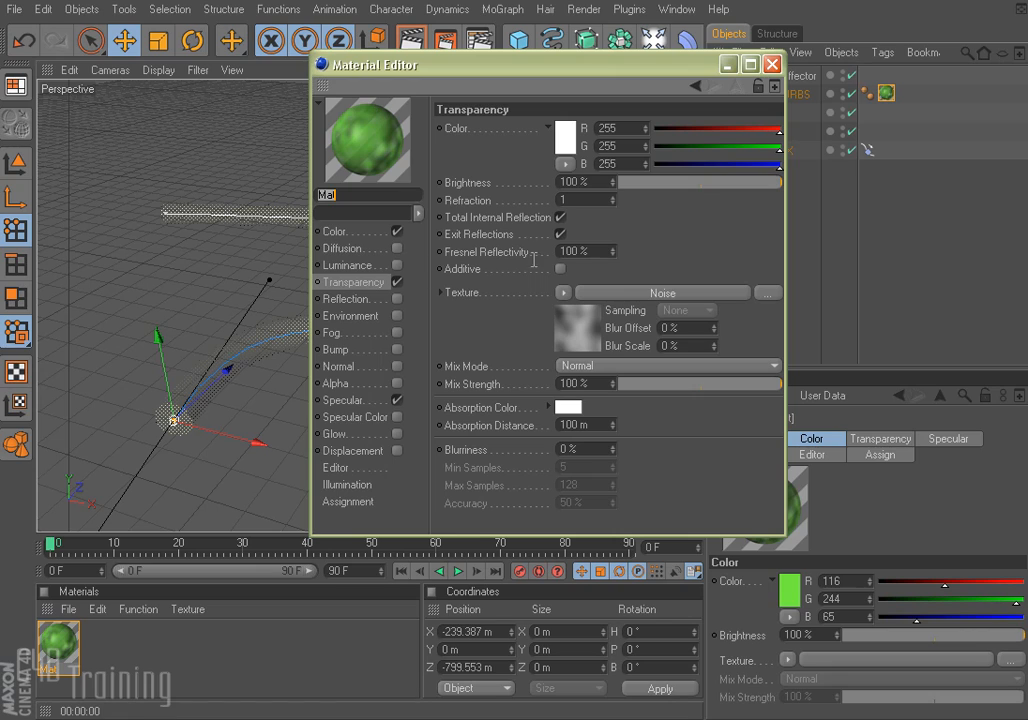
left_click(563, 293)
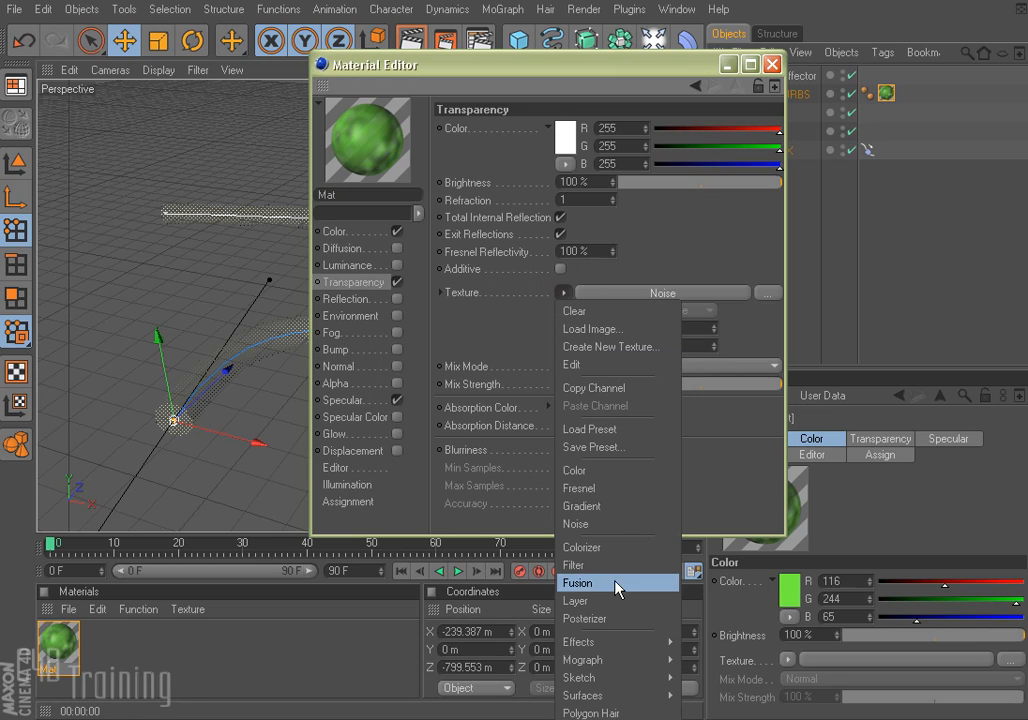
left_click(585, 601)
left_click(578, 327)
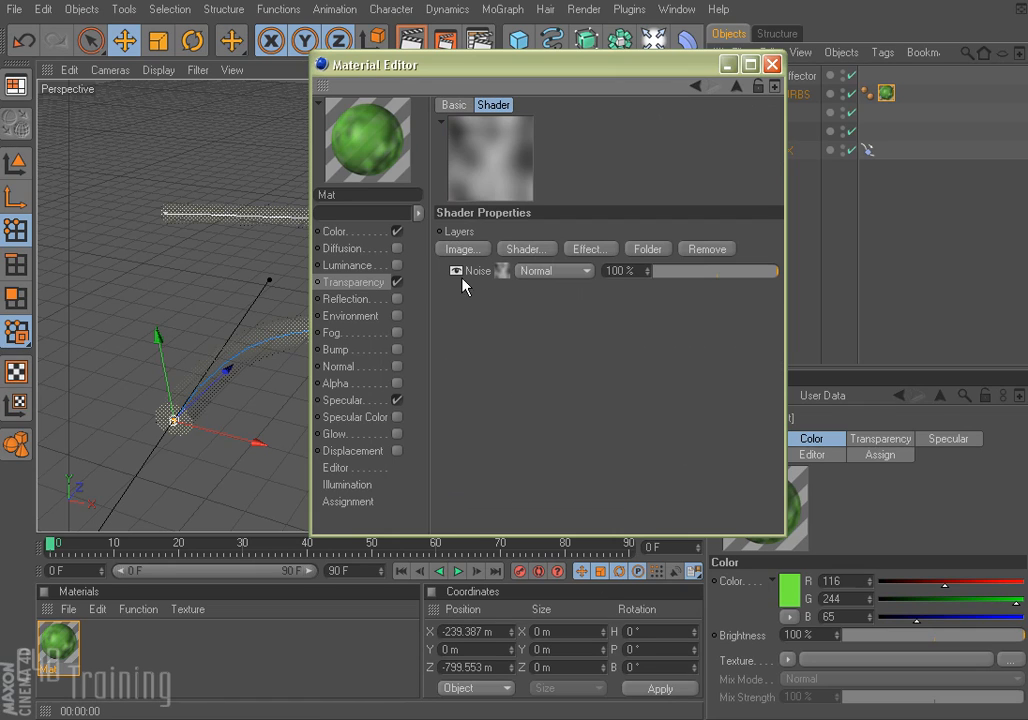
left_click(530, 250)
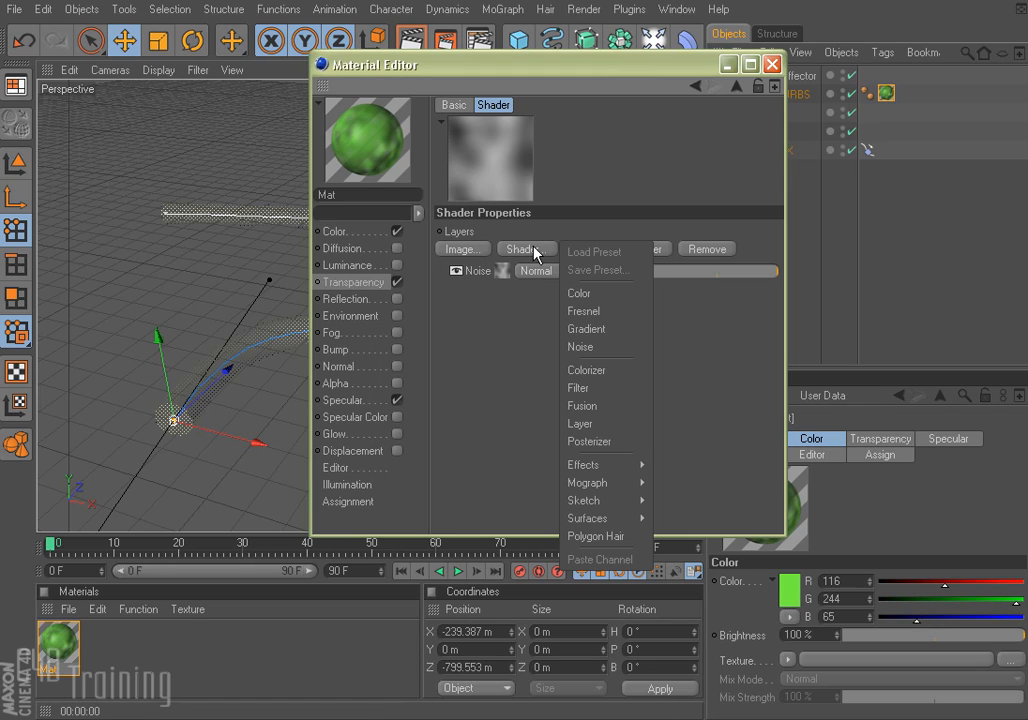
left_click(600, 329)
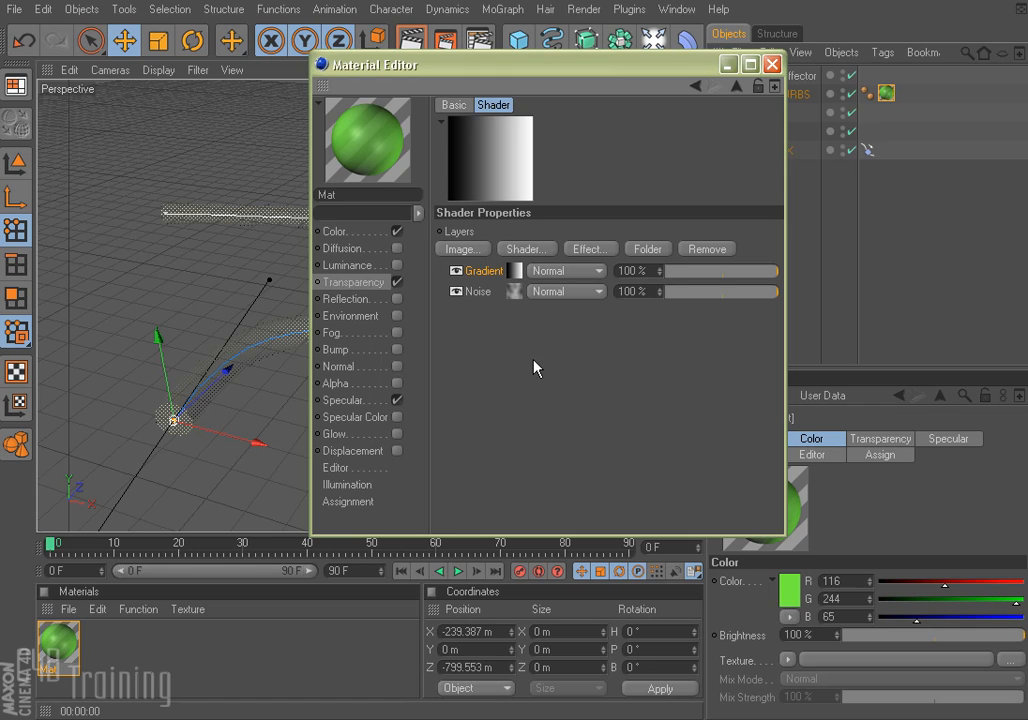
- Set the Gradient layer's blend mode to Add and its strength to 84%
left_click(590, 272)
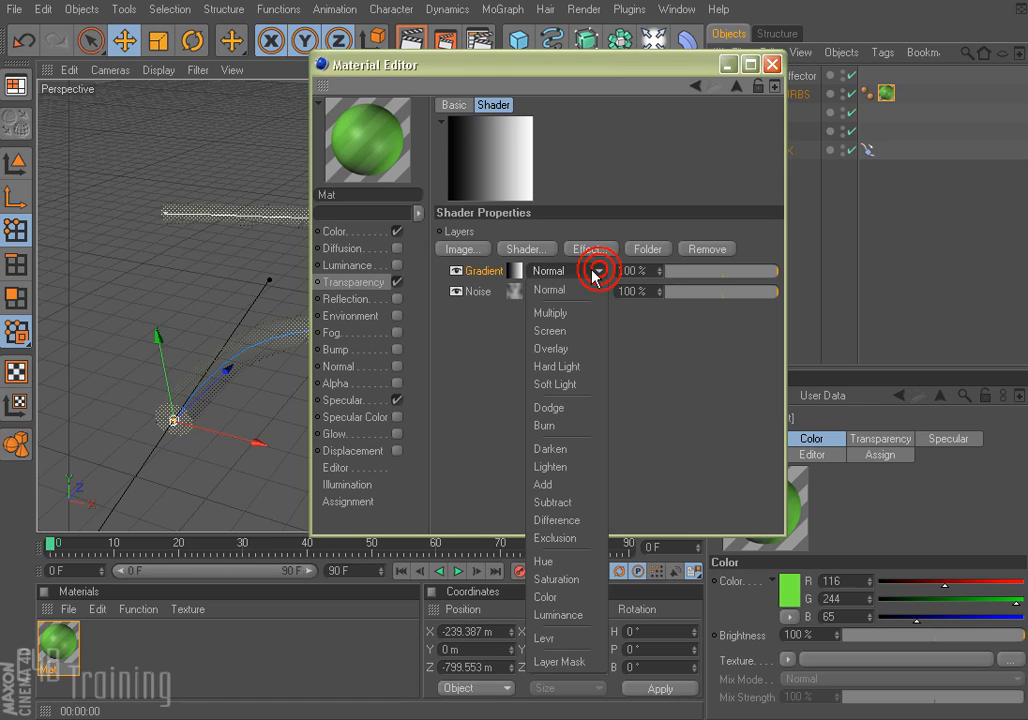
left_click(574, 485)
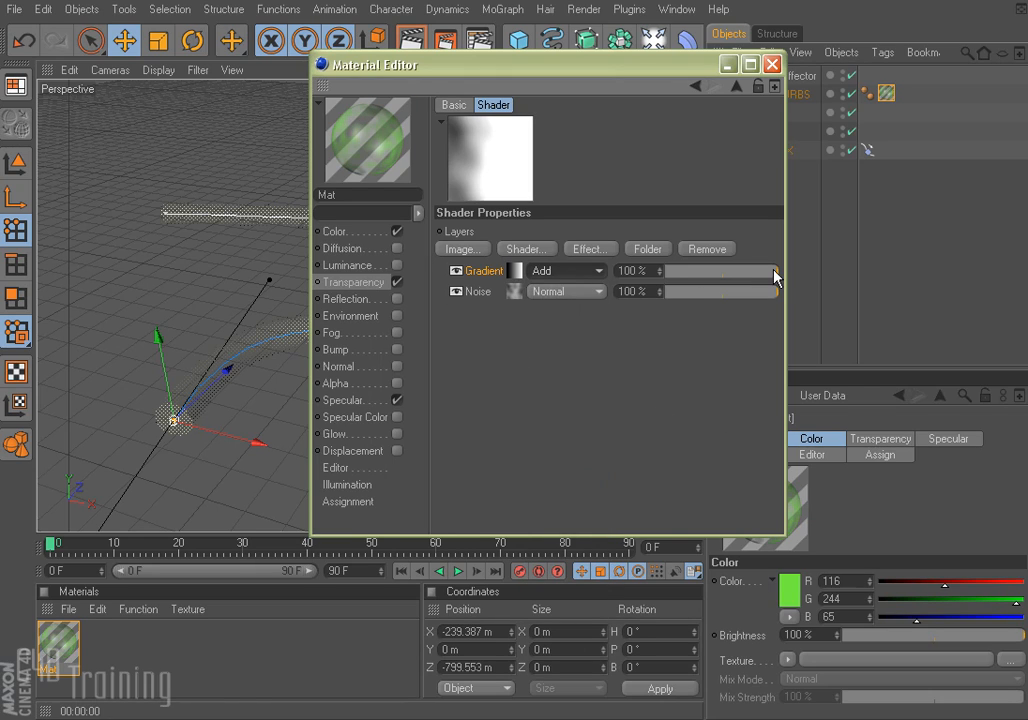
mouse_move(776, 278)
left_mouse_down()
mouse_move(737, 273)
mouse_move(760, 274)
left_mouse_up()
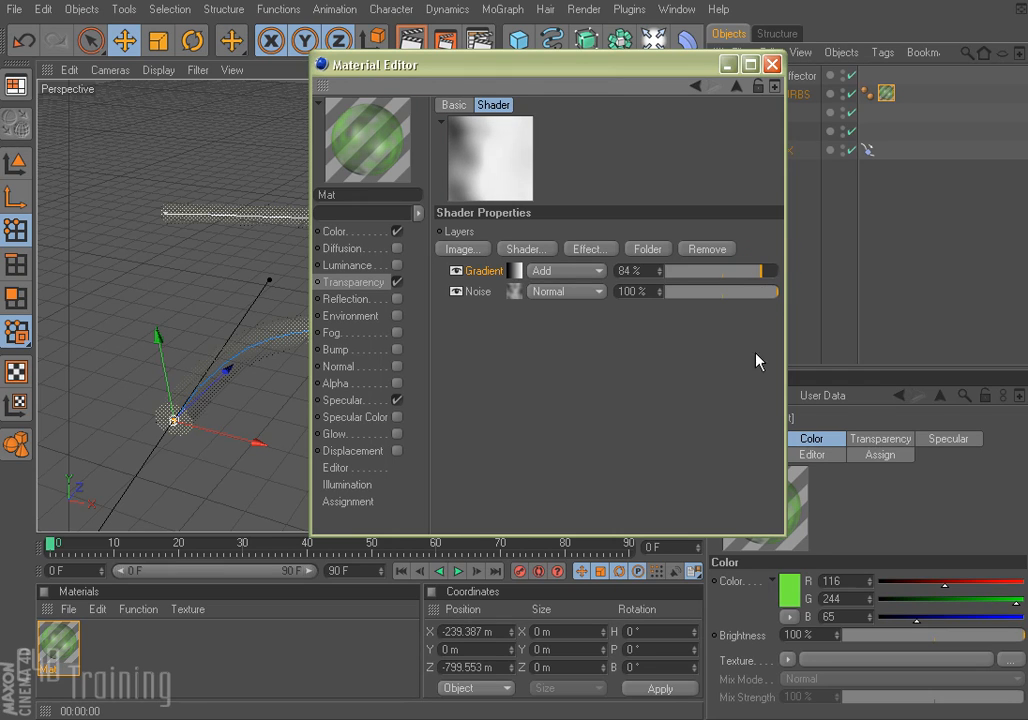
left_click(772, 64)
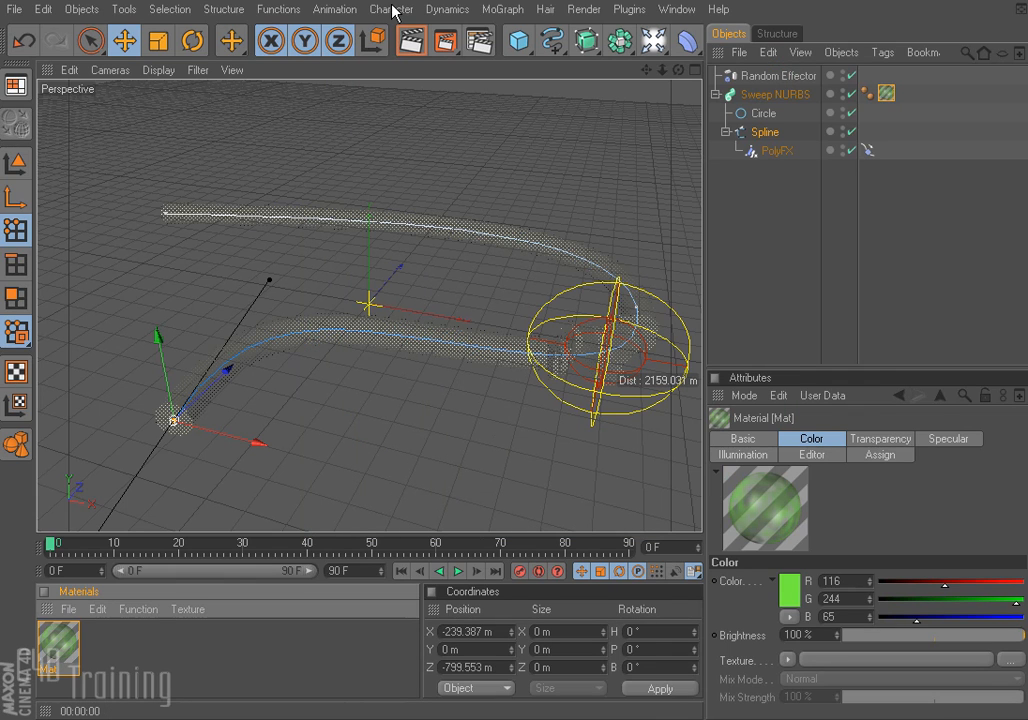
- Render the perspective view to examine the layered transparency on the whole tube and in close-up
left_click(412, 41)
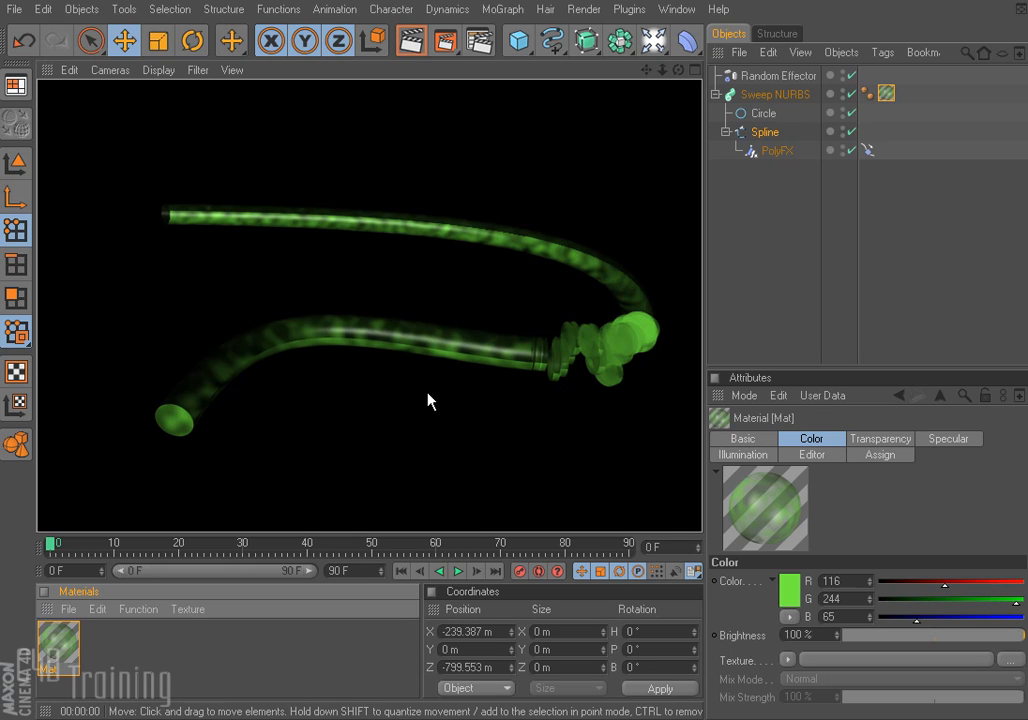
scroll(424, 389, "up", 8)
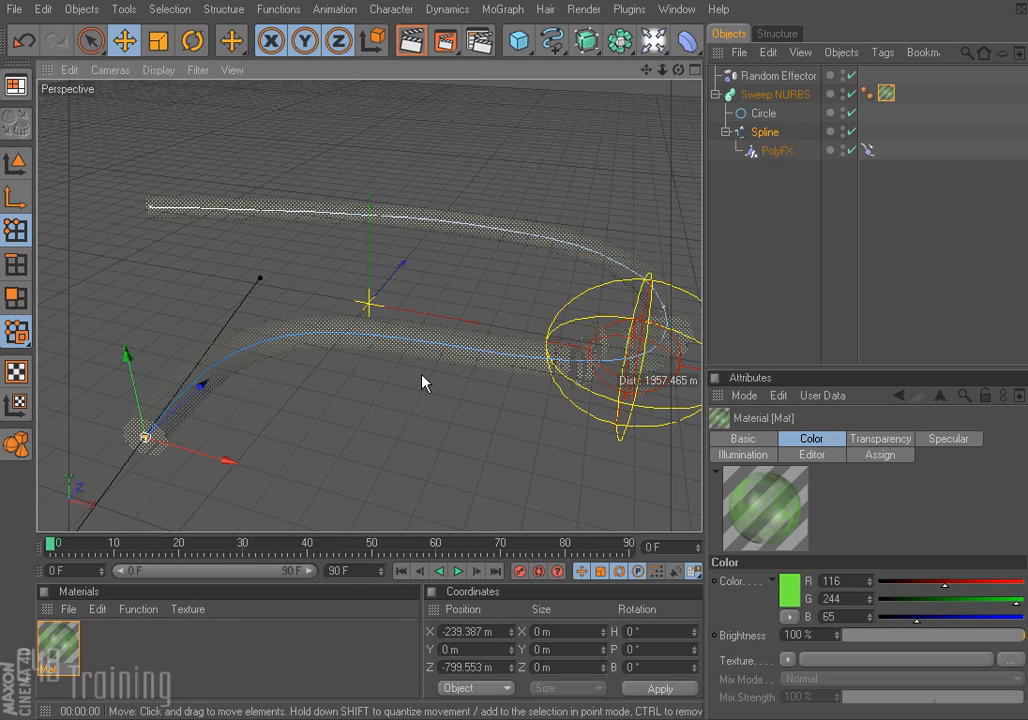
left_click(418, 42)
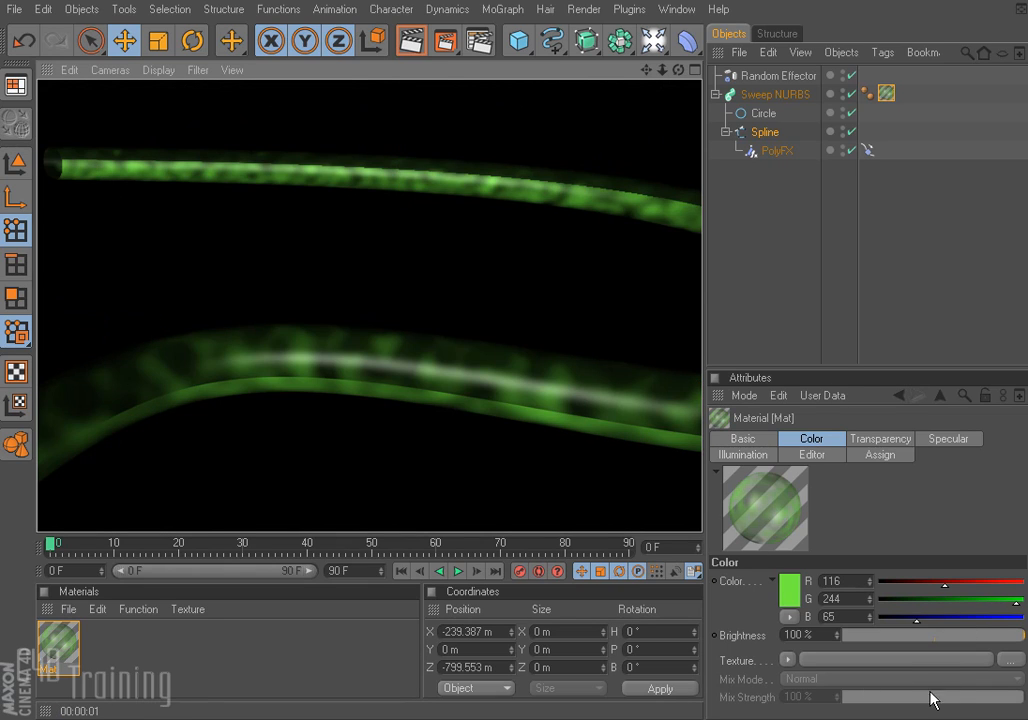
- Set the texture tag's projection on the Sweep NURBS to Cylindrical and render the view
left_click(886, 94)
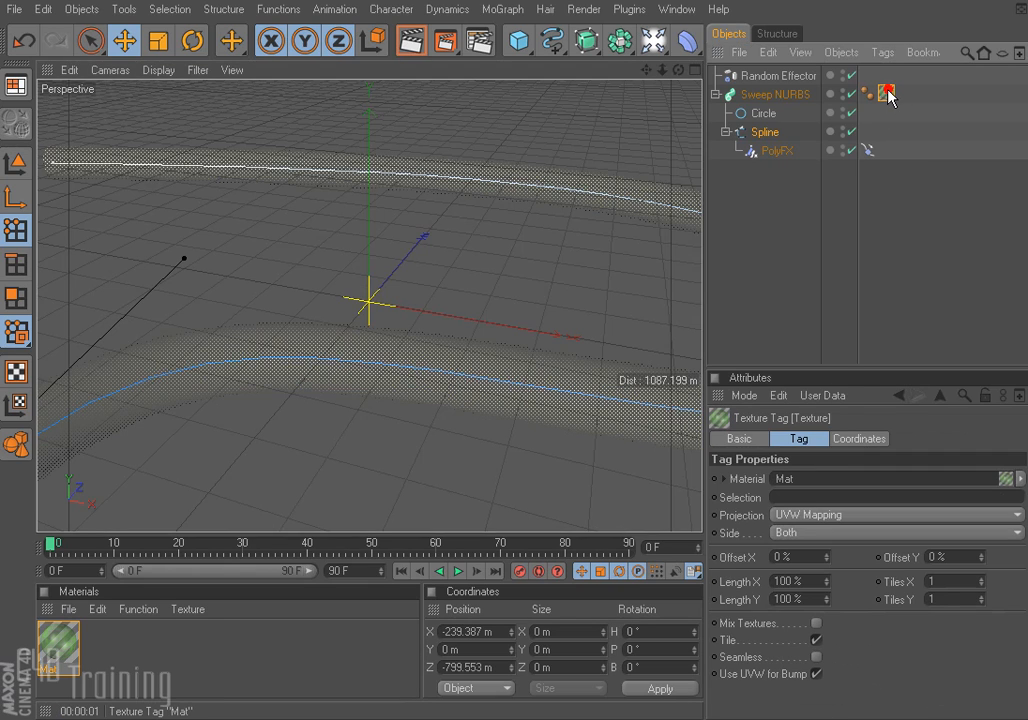
left_click(812, 517)
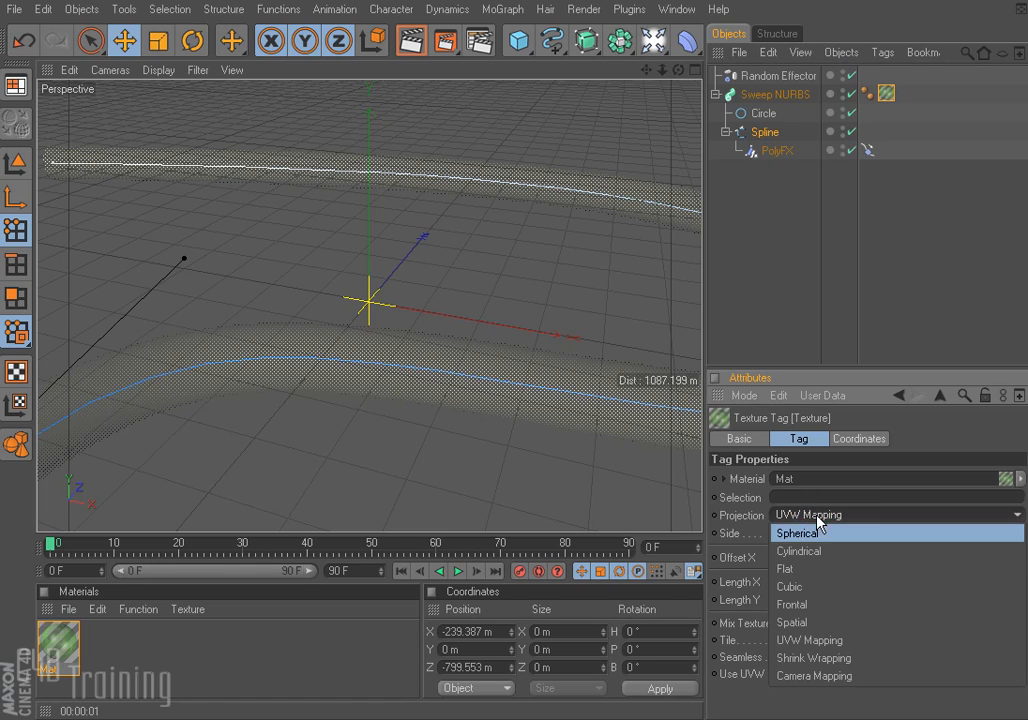
left_click(805, 548)
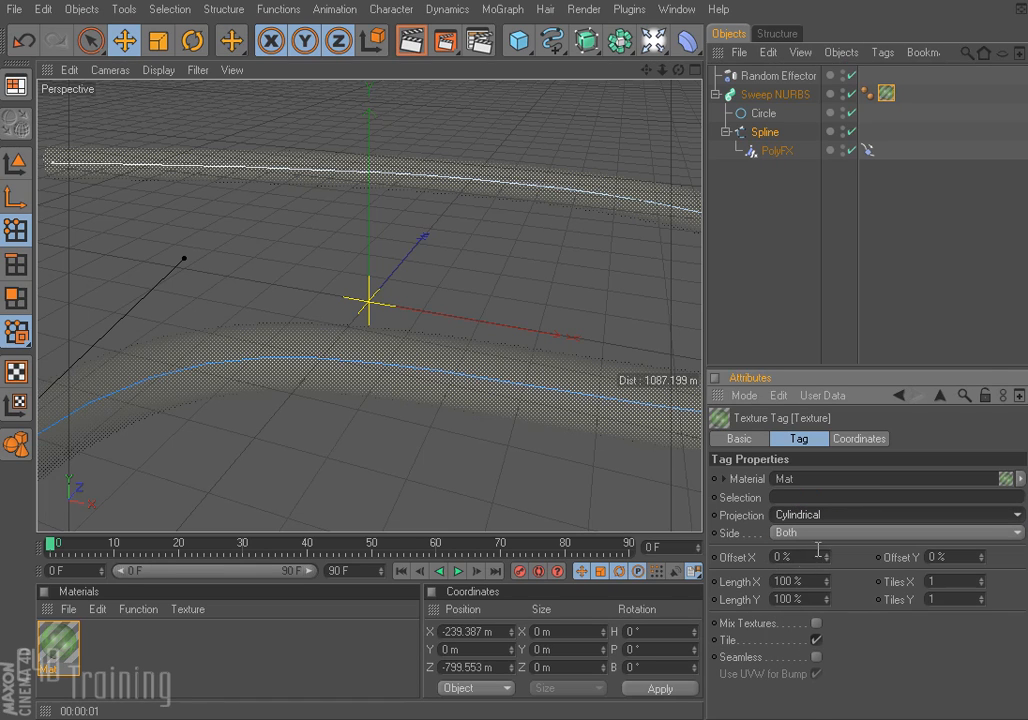
left_click(411, 41)
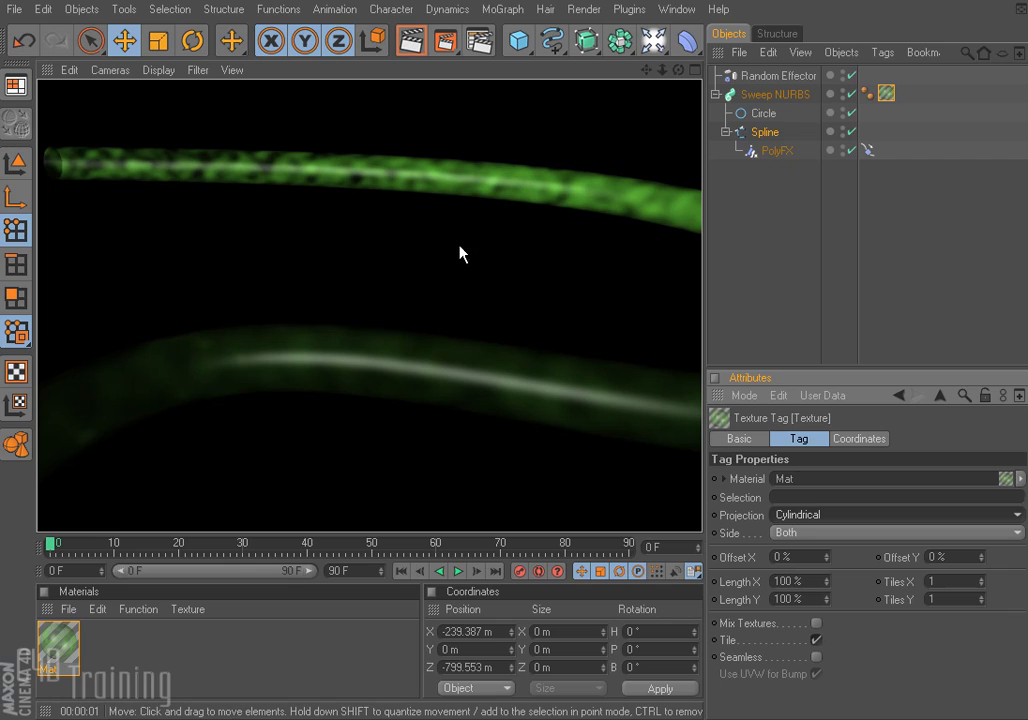
- Set the PolyFX's Align To Spline position to 0% and keyframe it at frame 0
left_click(868, 150)
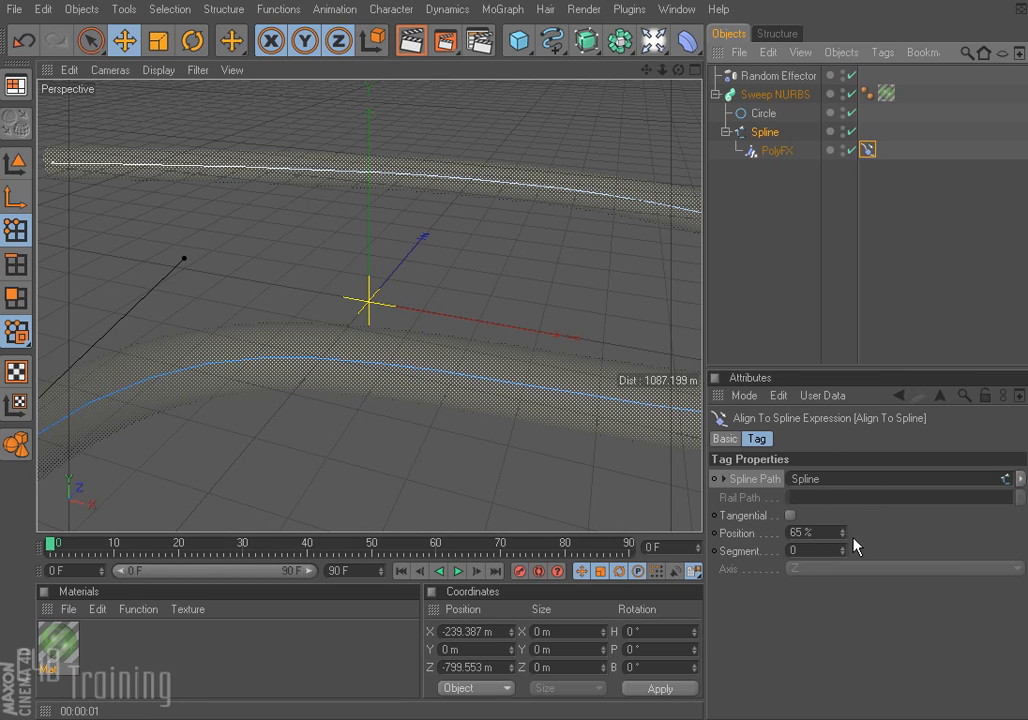
left_click_drag(841, 533, 776, 533)
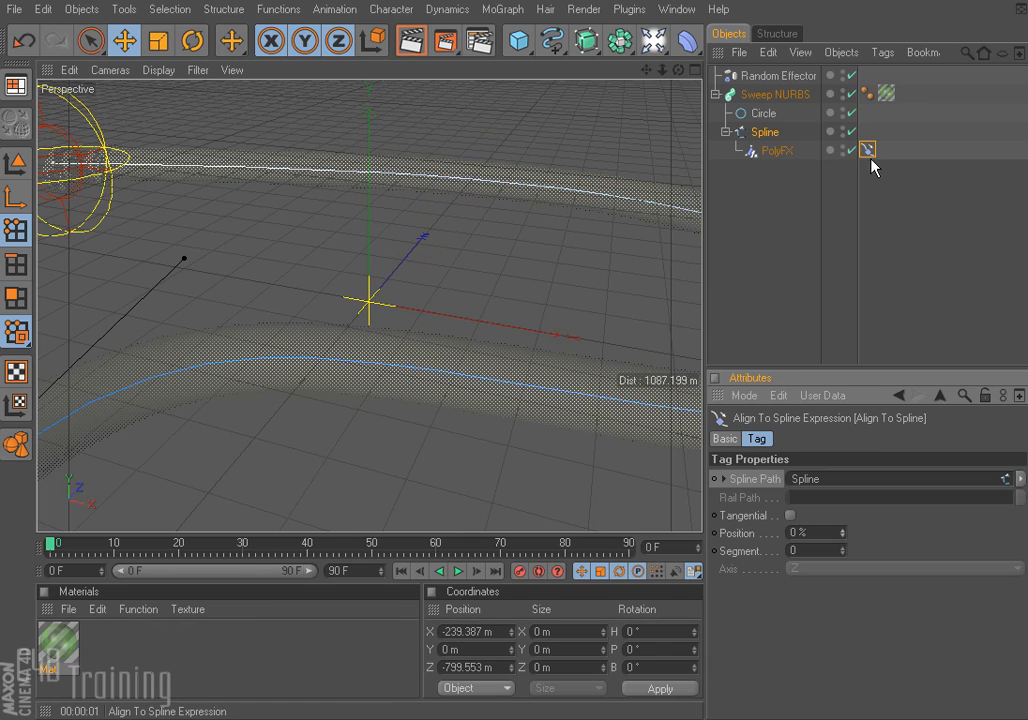
left_click(716, 533, "ctrl")
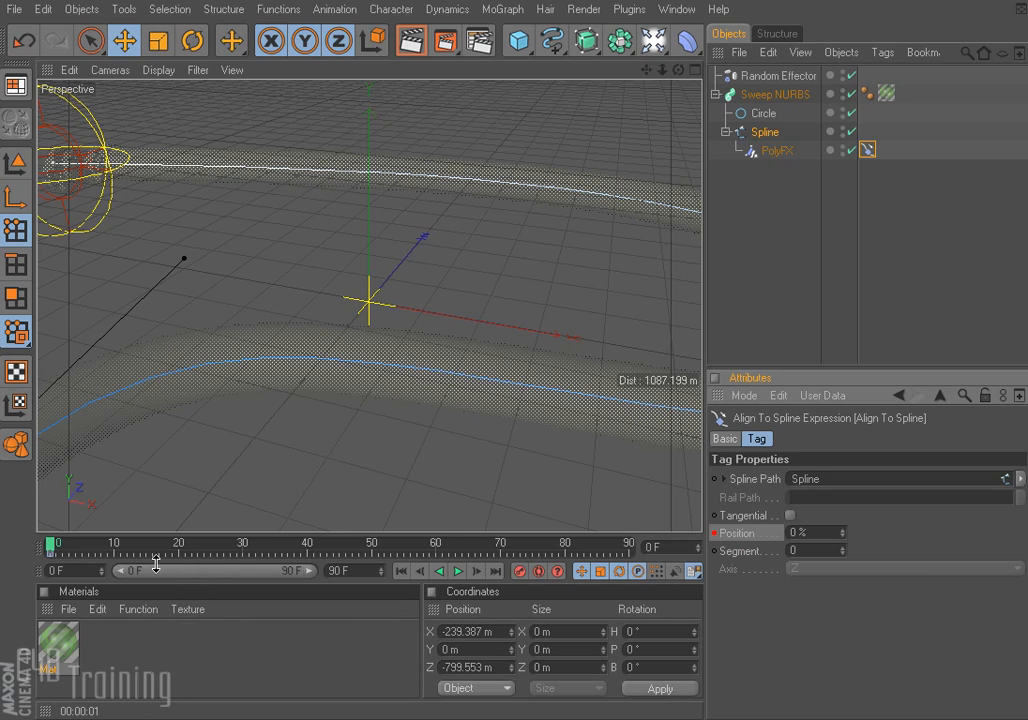
- At frame 60, set the Align To Spline position to 100% and keyframe it
left_click_drag(49, 548, 449, 551)
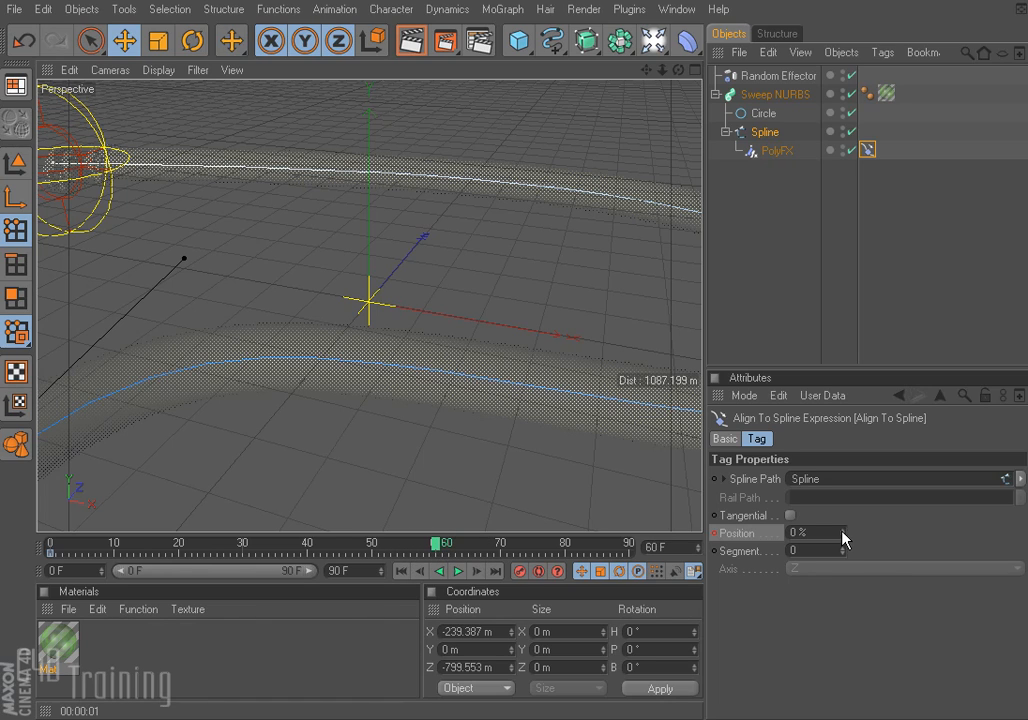
left_click_drag(842, 537, 990, 537)
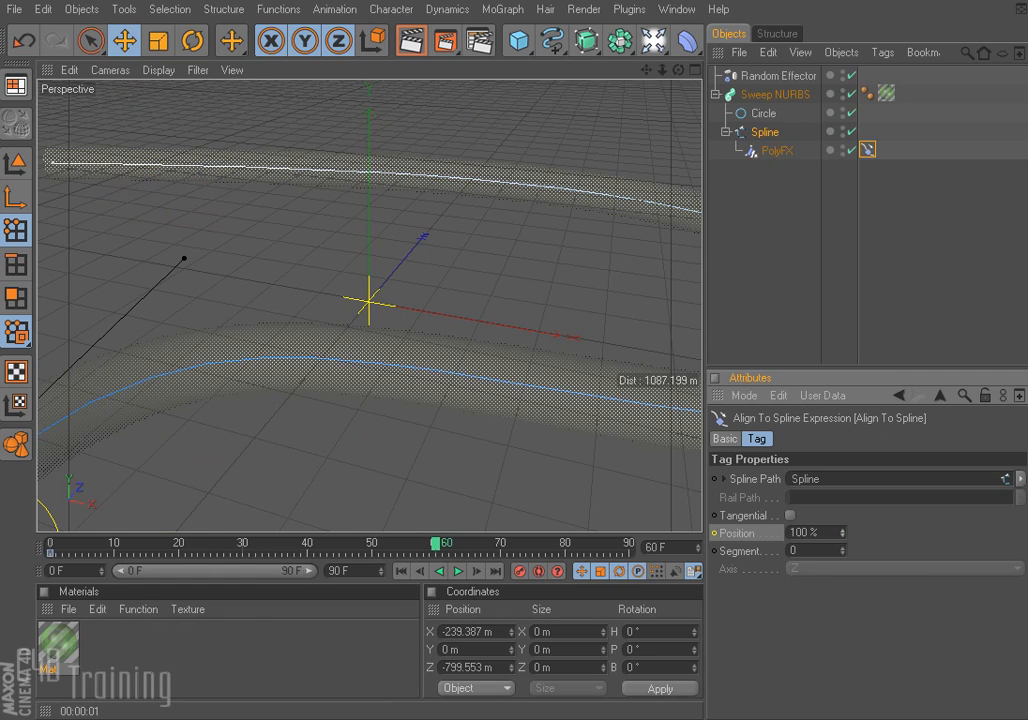
left_click(714, 533, "ctrl")
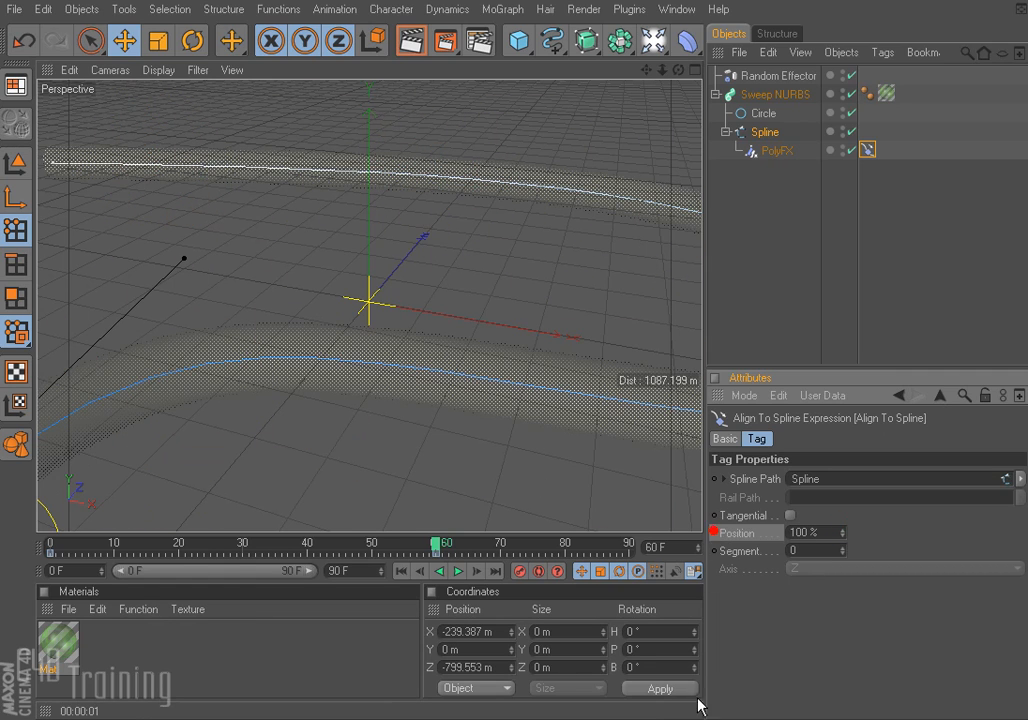
- Play the animation from the first frame to check the PolyFX travelling along the path, and stop playback
left_click(401, 571)
left_click(458, 571)
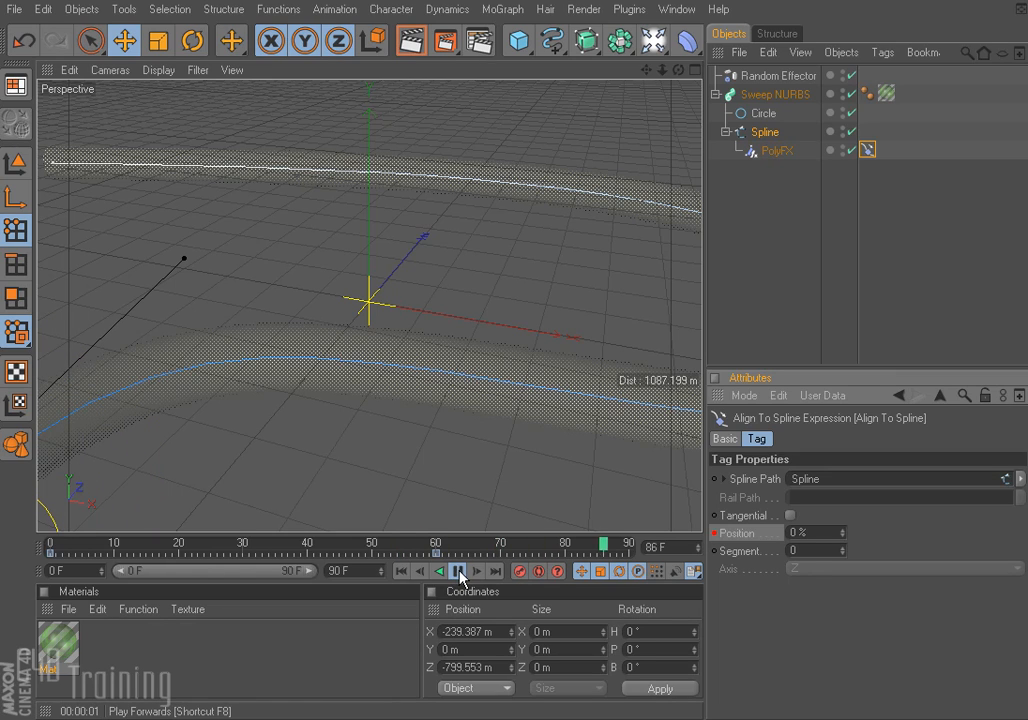
left_click(458, 571)
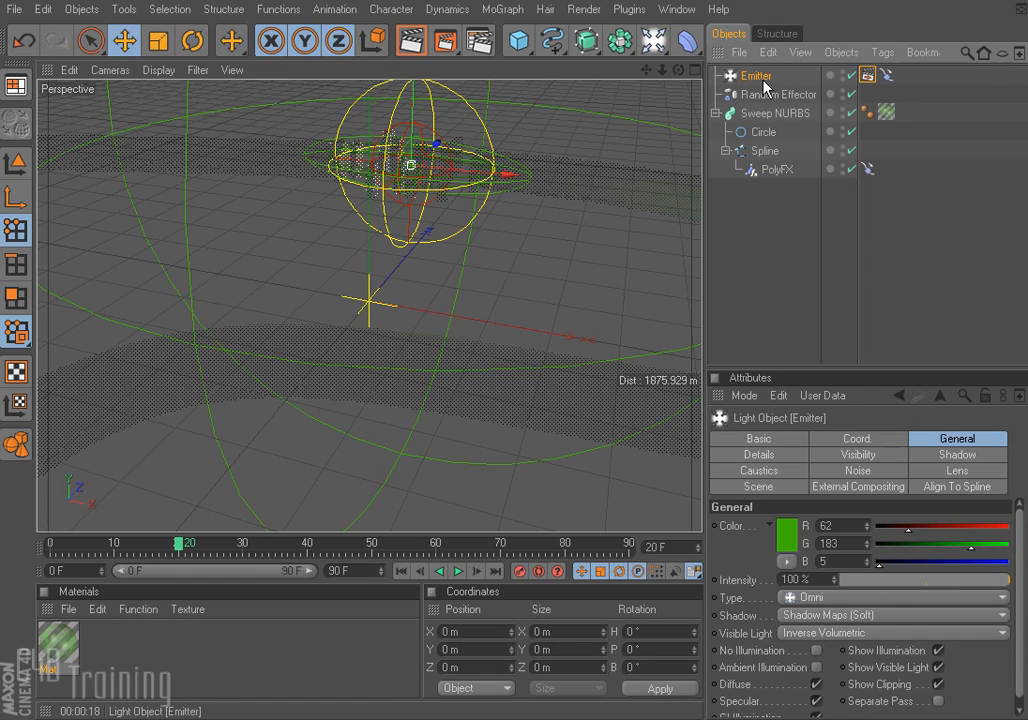
- Inspect the External Compositing tag settings on the Emitter light
left_click(868, 76)
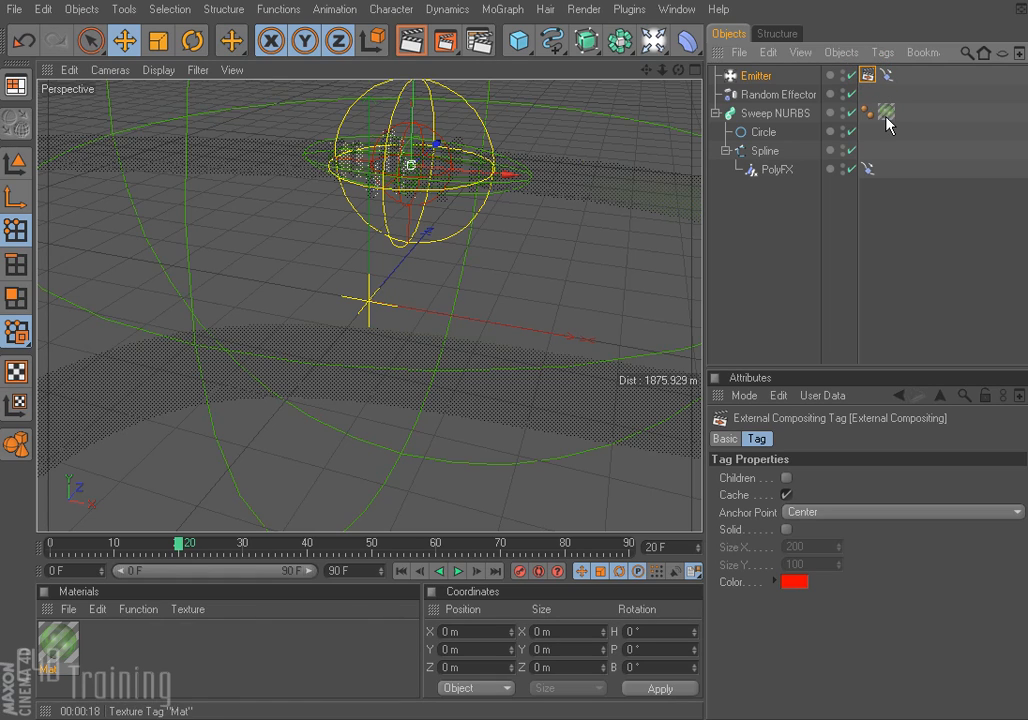